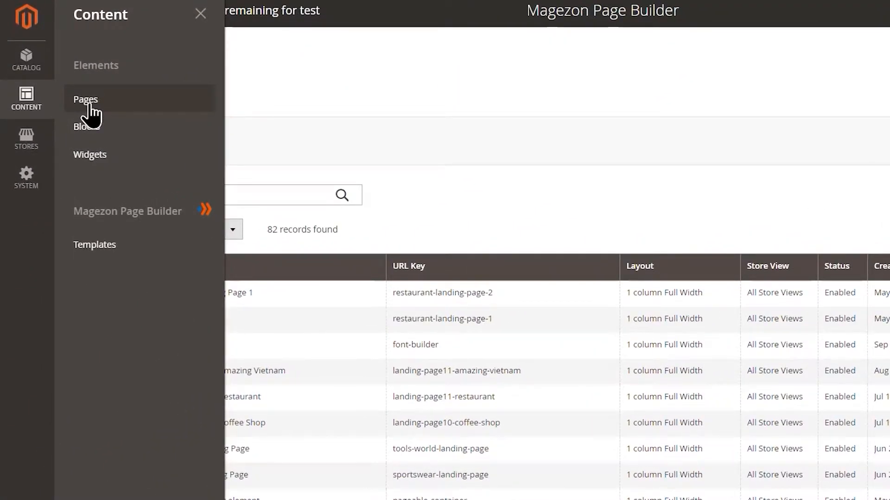
# Create a new CMS page titled "Restaurant Landing Page".
pyautogui.click(89, 105)
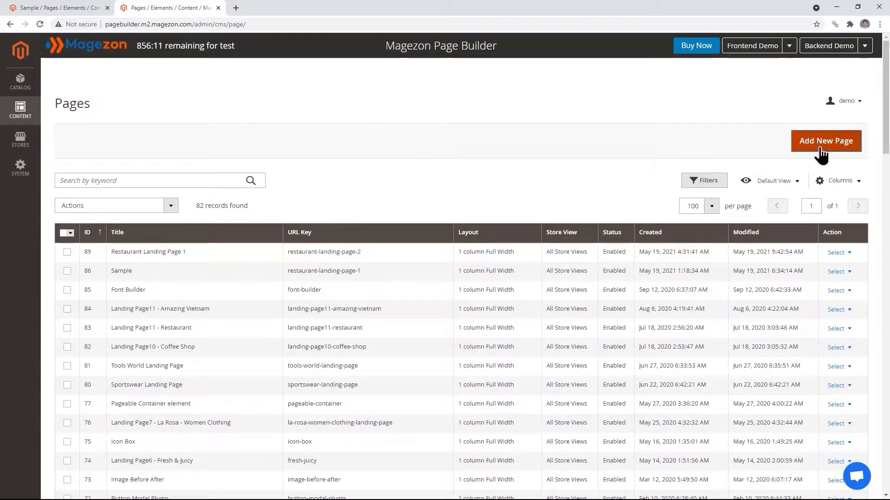
pyautogui.click(821, 153)
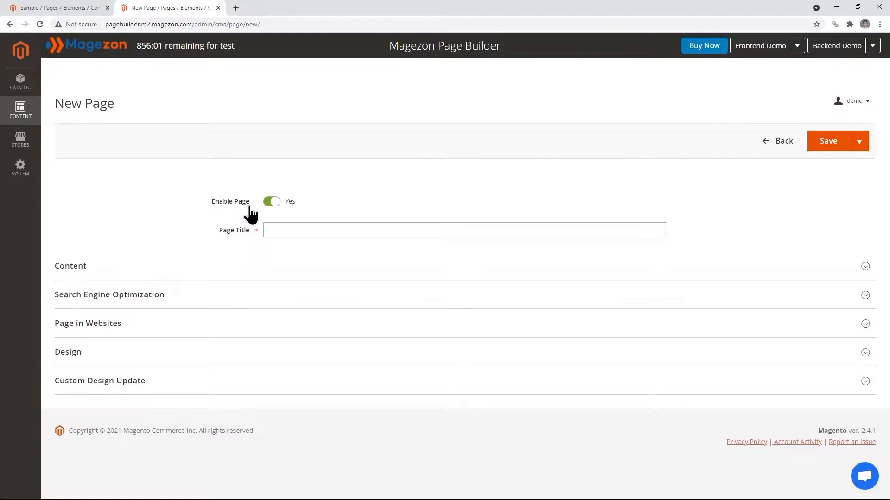
pyautogui.click(275, 230)
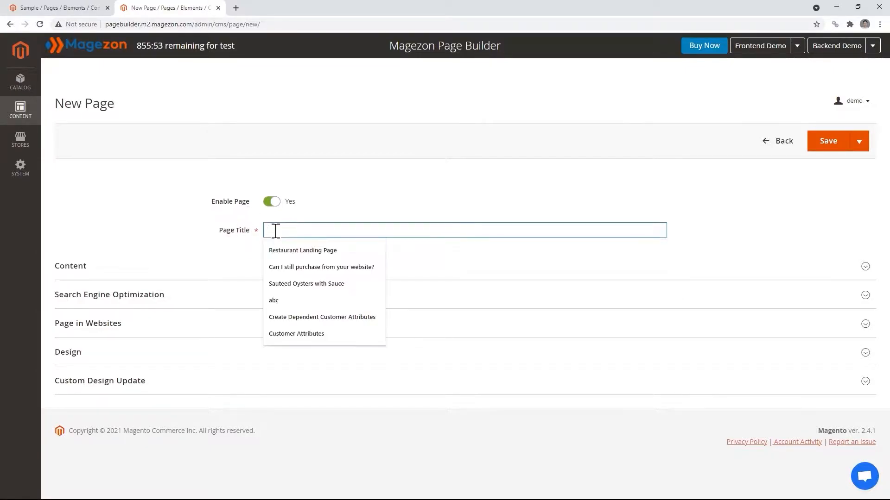
pyautogui.click(272, 251)
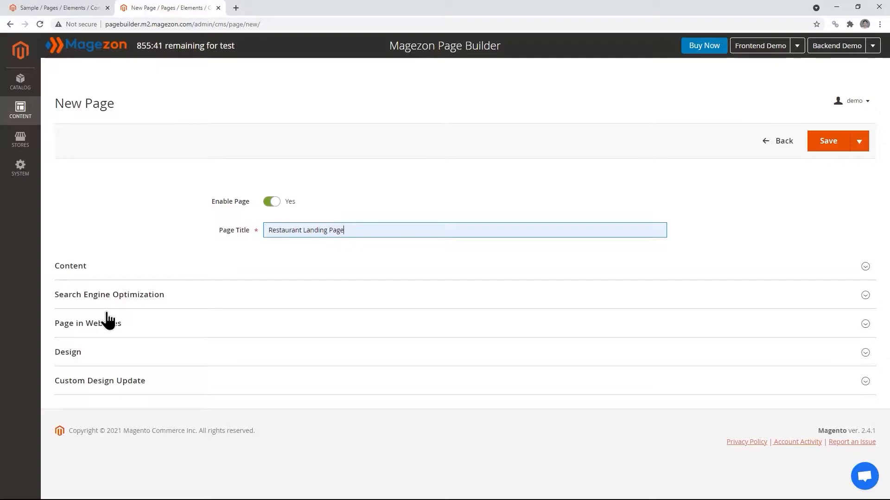
# Set the page's design layout to 1 column Full Width and save the page.
pyautogui.click(68, 356)
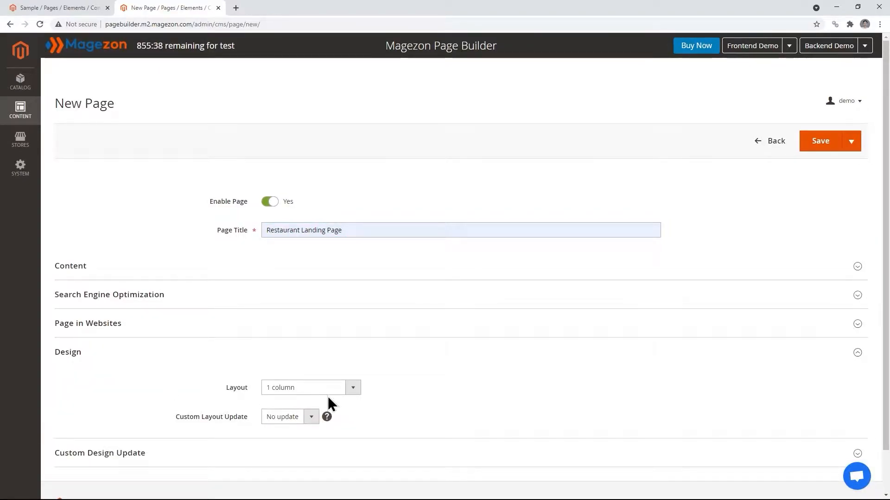
pyautogui.click(353, 392)
pyautogui.click(332, 446)
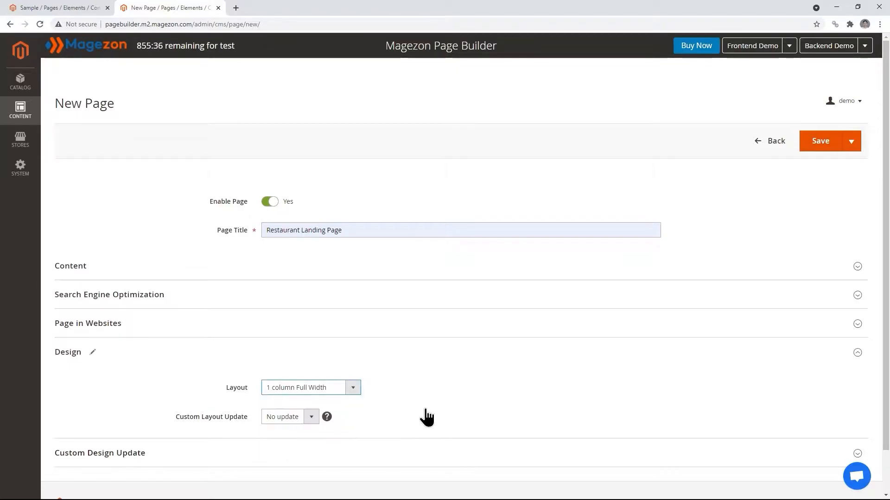
pyautogui.click(815, 141)
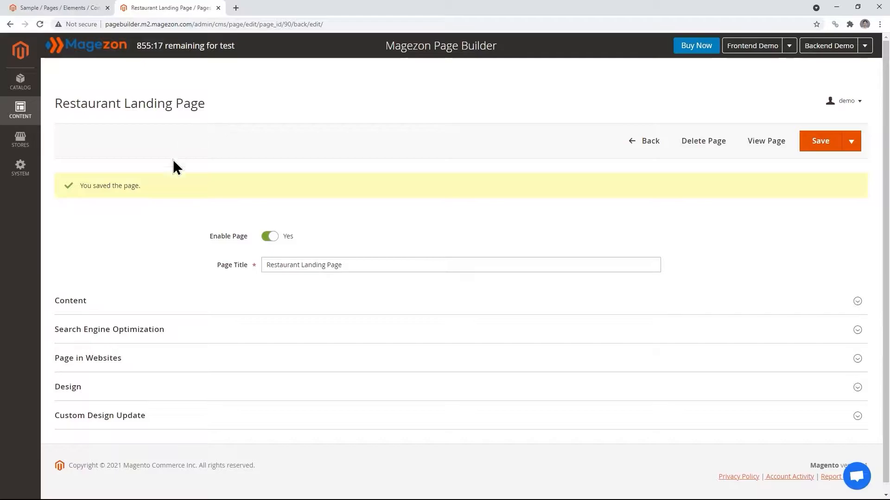
# Add a Slider element to the page's content with the page builder.
pyautogui.click(75, 302)
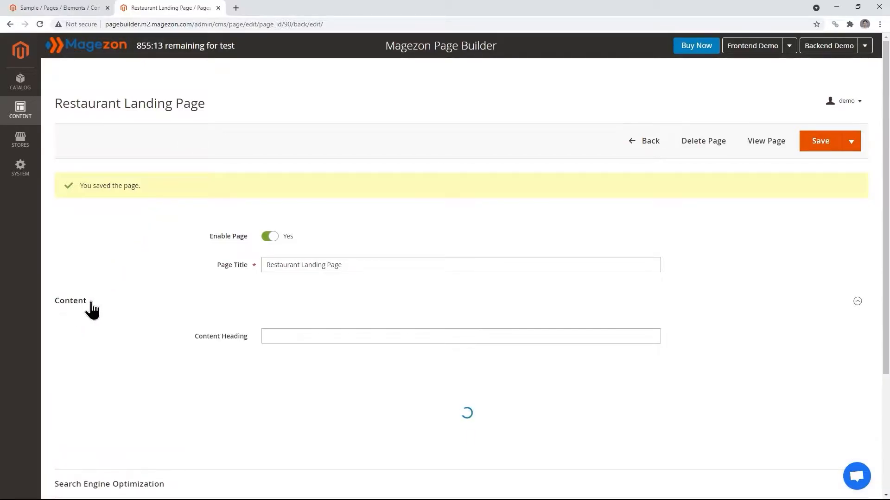
pyautogui.scroll(-4, 718, 306)
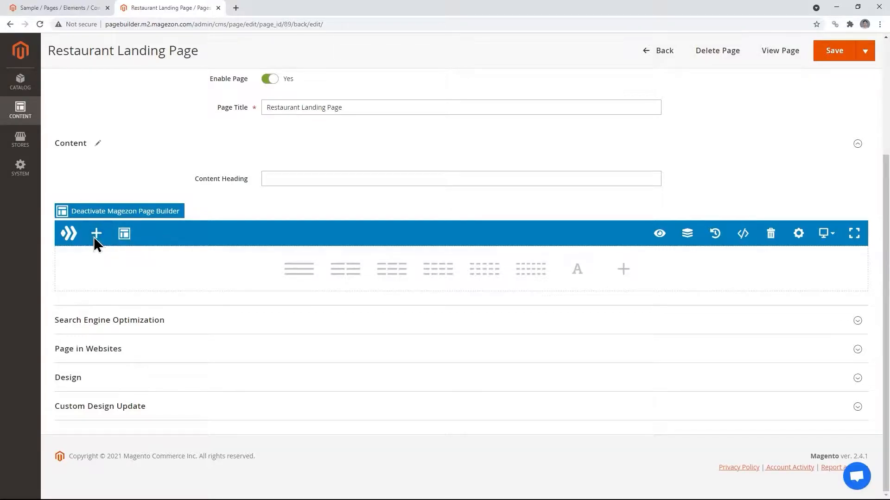
pyautogui.click(93, 237)
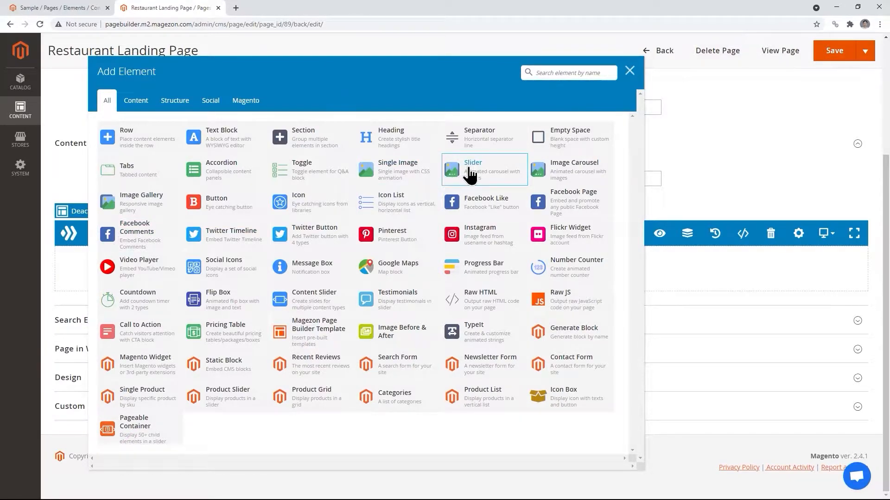
pyautogui.click(469, 173)
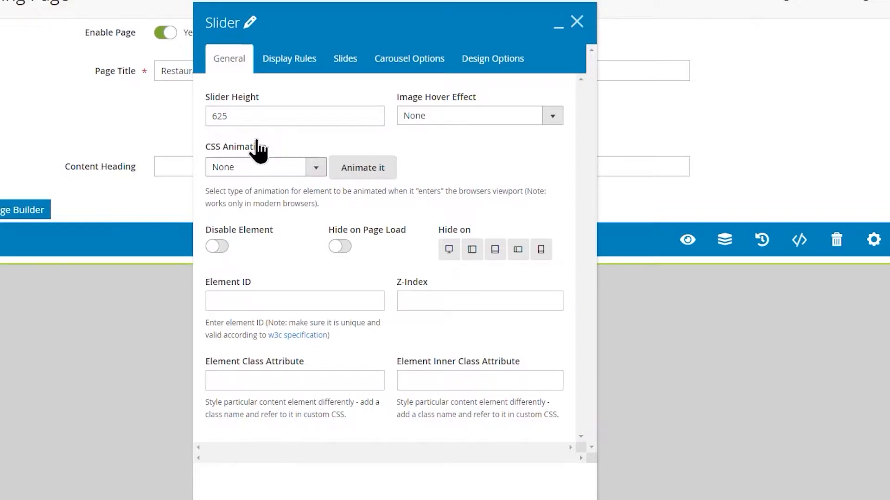
# Keep Image as slide 1's background type and assign it 1-introduction-1.jpg from the magezon media folder.
pyautogui.click(346, 65)
pyautogui.click(301, 123)
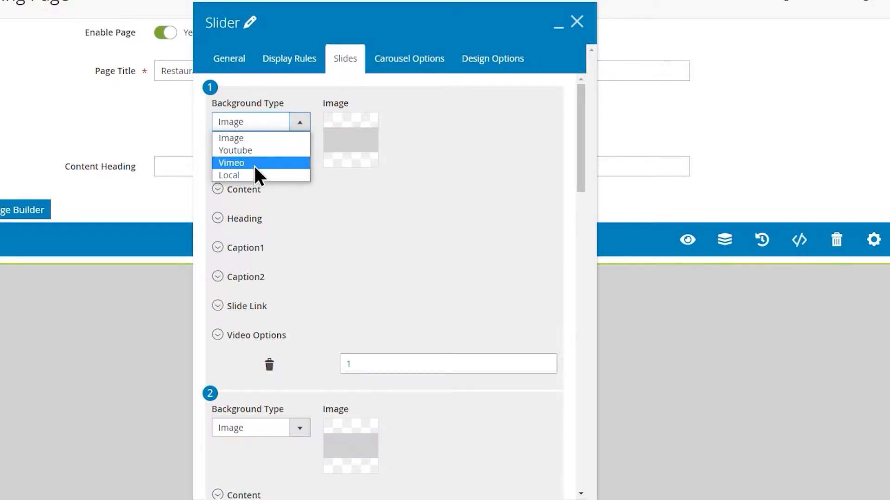
pyautogui.click(300, 123)
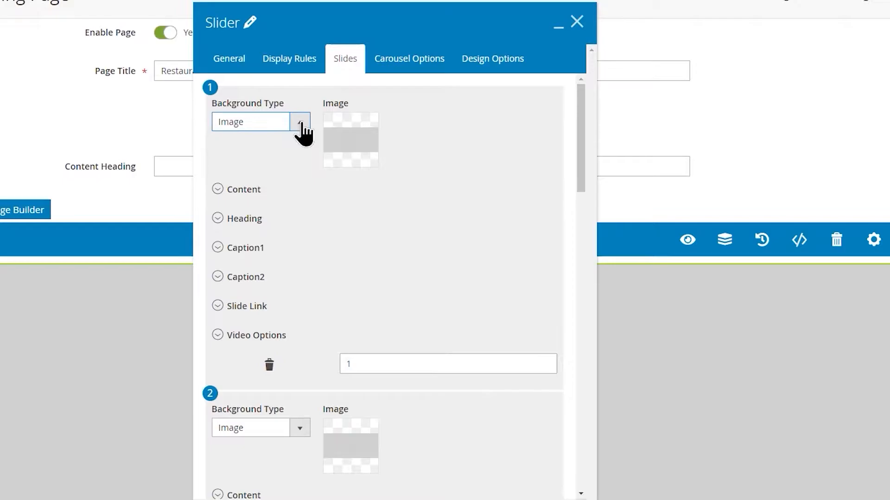
pyautogui.click(346, 139)
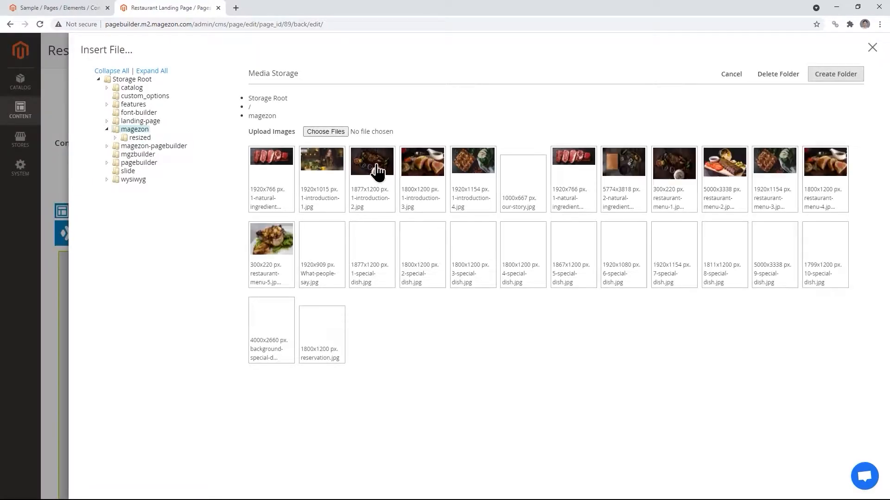
pyautogui.click(333, 172)
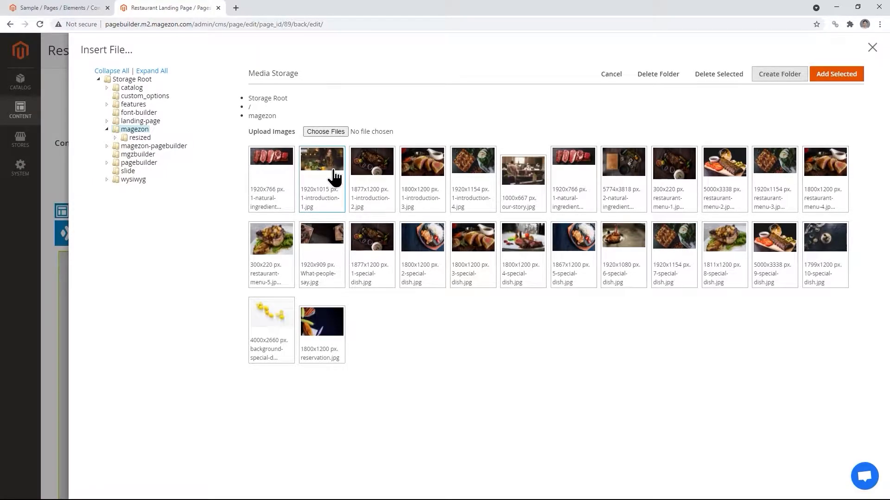
pyautogui.click(829, 75)
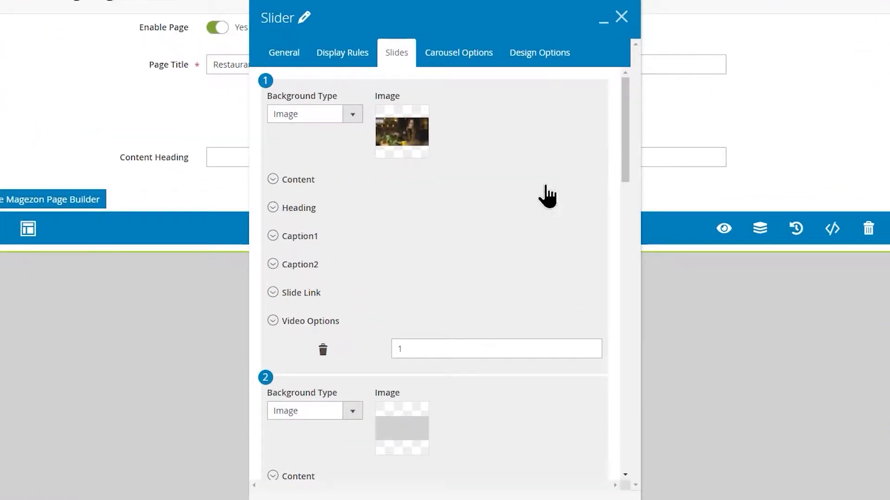
# Set the content position of slide 1 to Middle Left.
pyautogui.click(273, 181)
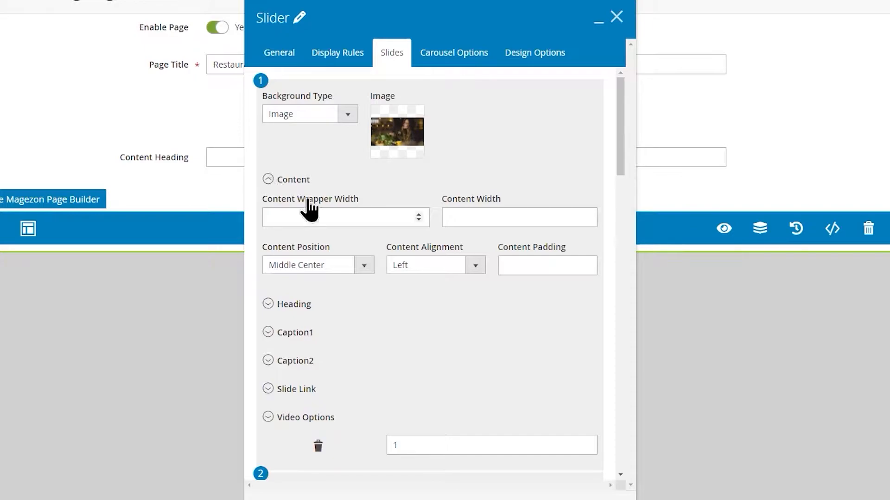
pyautogui.click(363, 268)
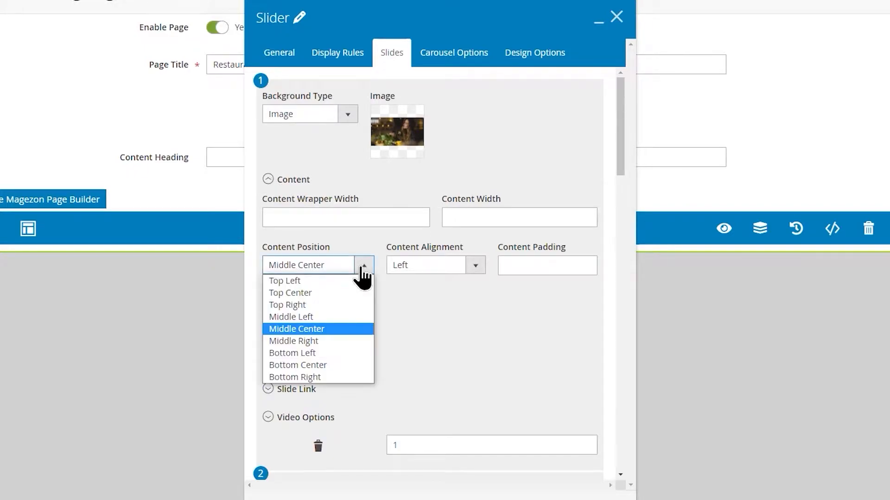
pyautogui.click(315, 317)
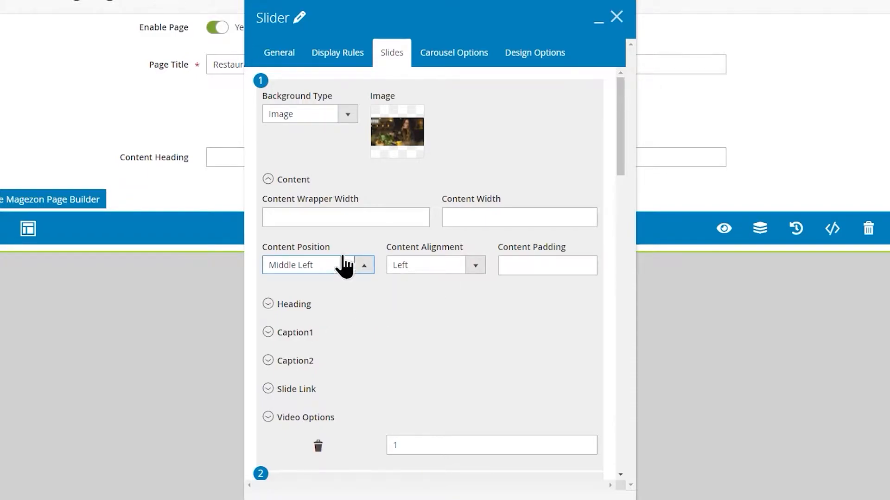
pyautogui.click(268, 180)
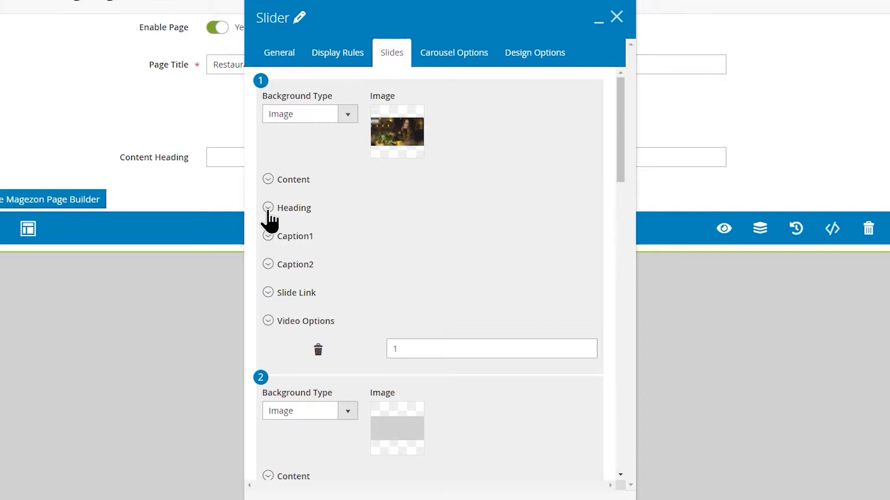
# Enter "TRÈS DÉLICIEUX" as the heading text of slide 1.
pyautogui.click(269, 209)
pyautogui.click(304, 242)
pyautogui.doubleClick(304, 242)
pyautogui.write('TRÈS DÉLICIEUX')
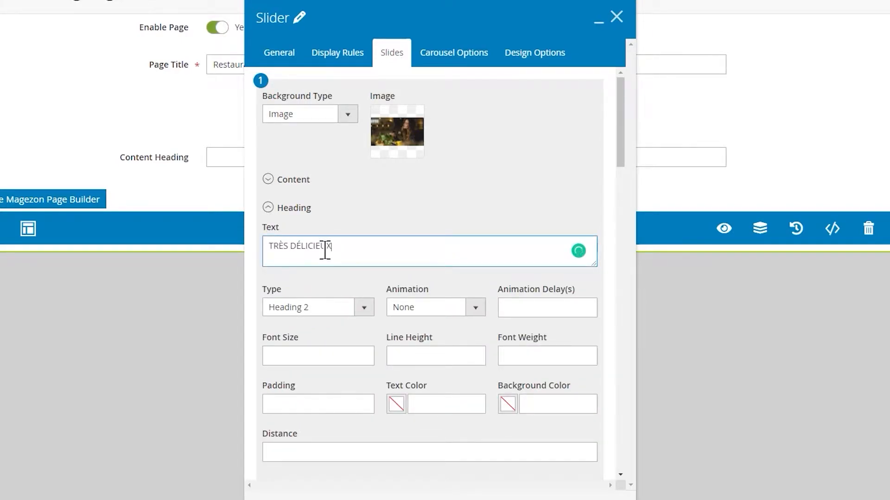
# Give slide 1's heading a font size of 50 and a font weight of 600.
pyautogui.click(311, 356)
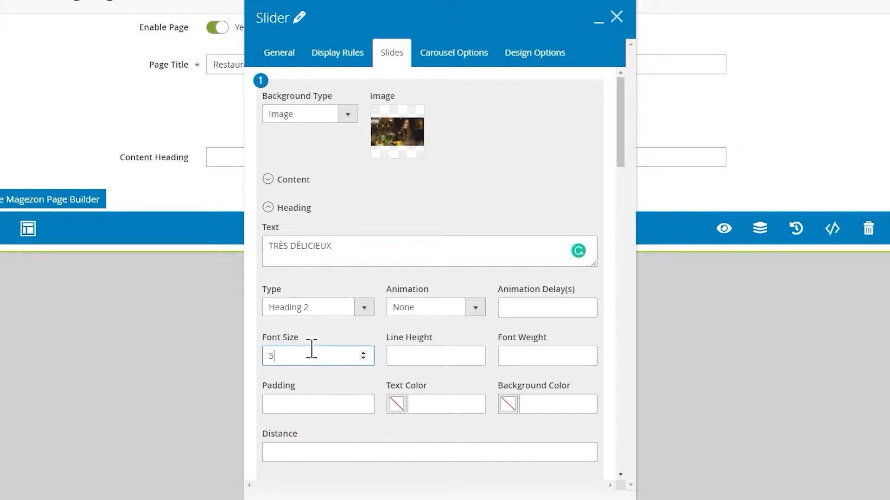
pyautogui.click(408, 356)
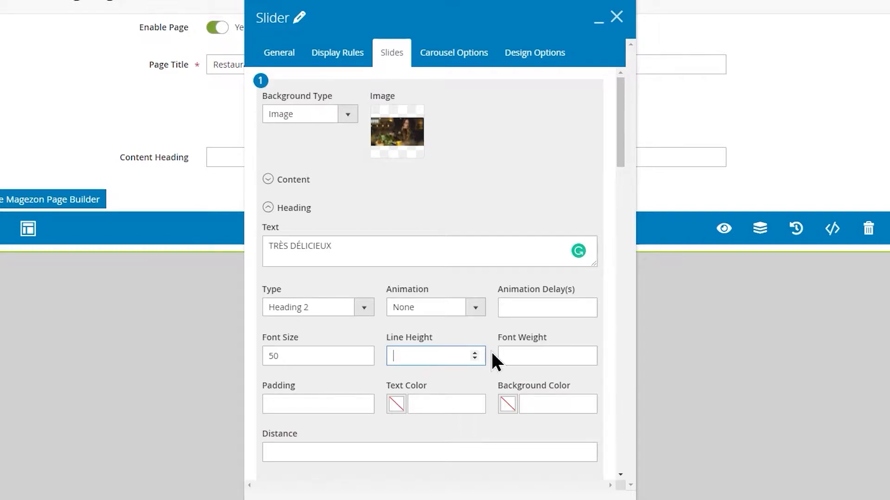
pyautogui.click(530, 356)
pyautogui.click(523, 383)
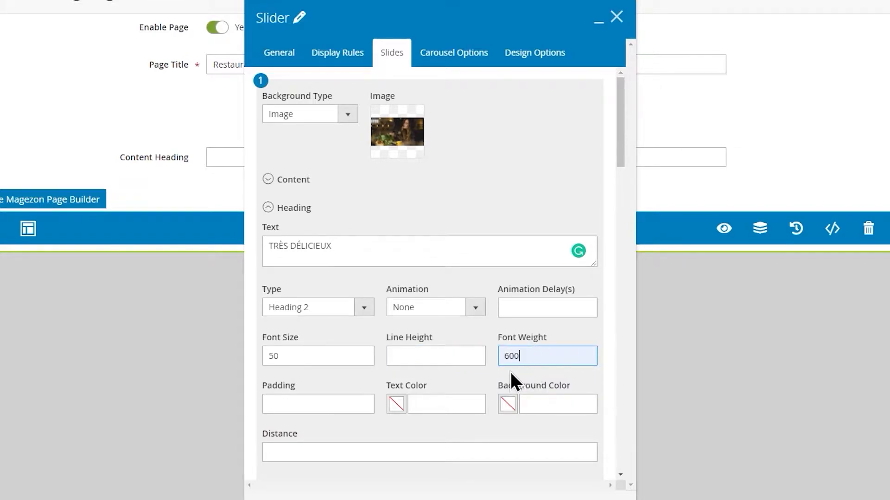
# Set slide 1's heading text color to #ffffff and its animation to zoomIn.
pyautogui.click(396, 404)
pyautogui.click(483, 240)
pyautogui.click(579, 377)
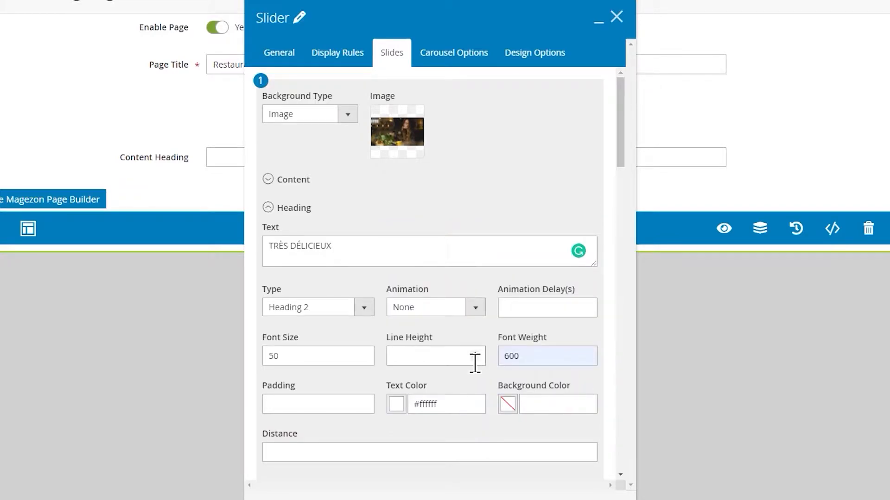
pyautogui.click(475, 308)
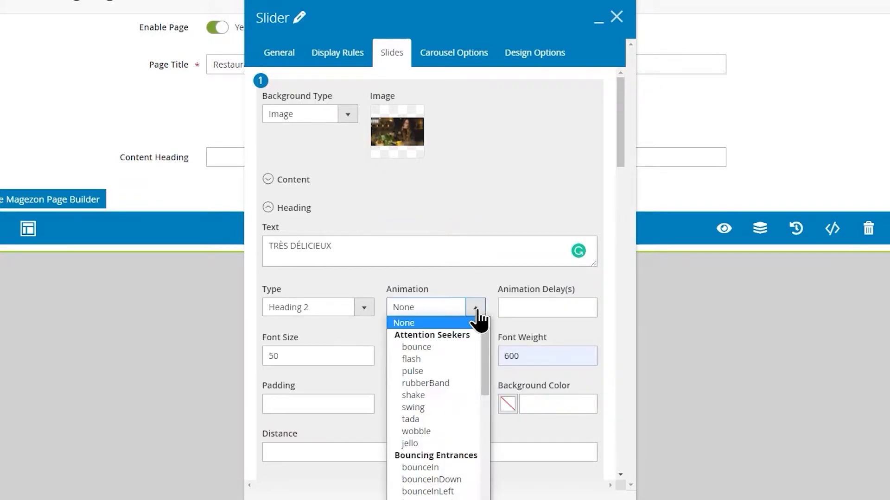
pyautogui.moveTo(486, 335); pyautogui.dragTo(488, 453)
pyautogui.click(453, 448)
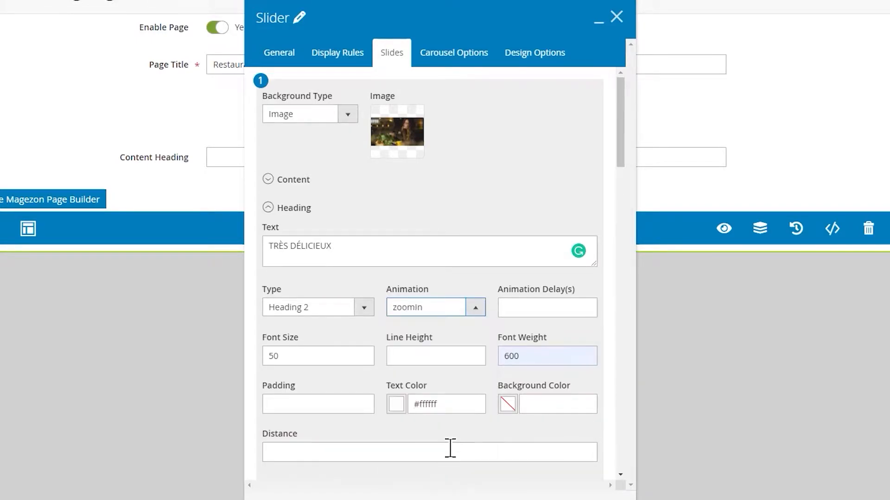
pyautogui.click(269, 208)
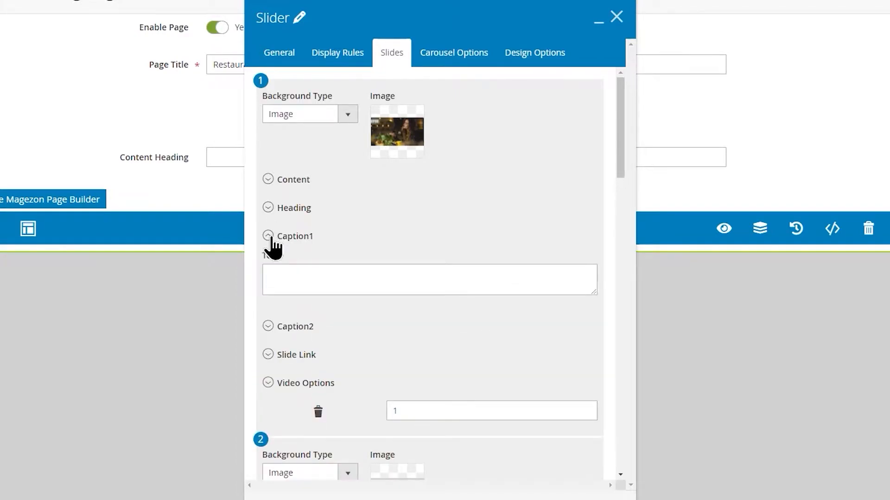
# Fill slide 1's Caption1 with "Lorem ipsum dolor sit amet, consectetur adipiscing elit. Ut elit tellus, luctus nec ullamcorper mattis" at font size 15.
pyautogui.click(278, 275)
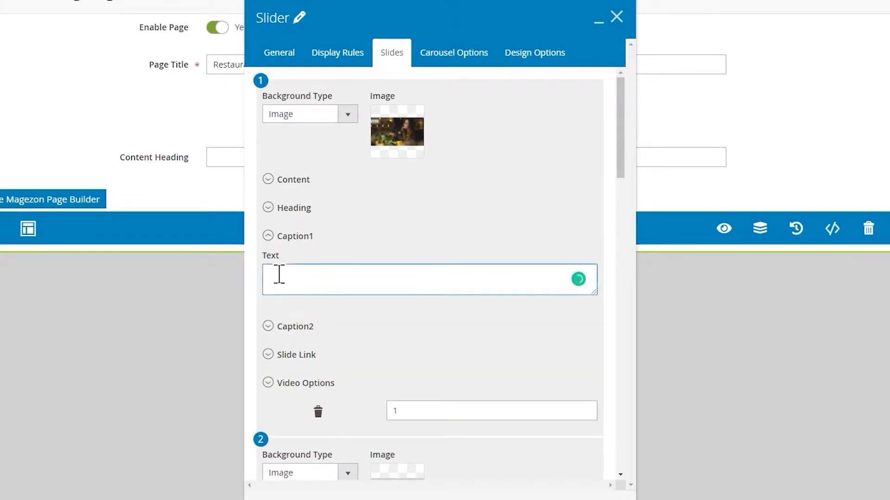
pyautogui.write('Lorem ipsum dolor sit amet, consectetur adipiscing elit. Ut elit tellus, luctus nec ullamcorper mattis')
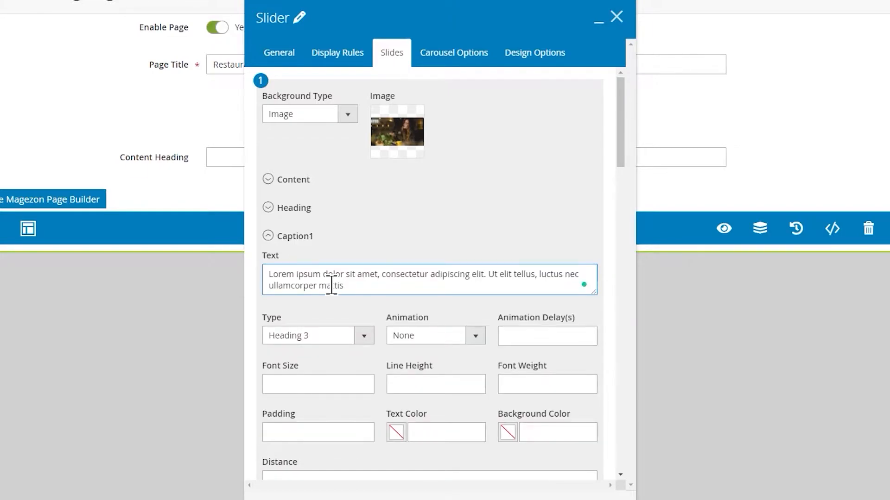
pyautogui.moveTo(617, 146); pyautogui.dragTo(614, 191)
pyautogui.scroll(1, 617, 199)
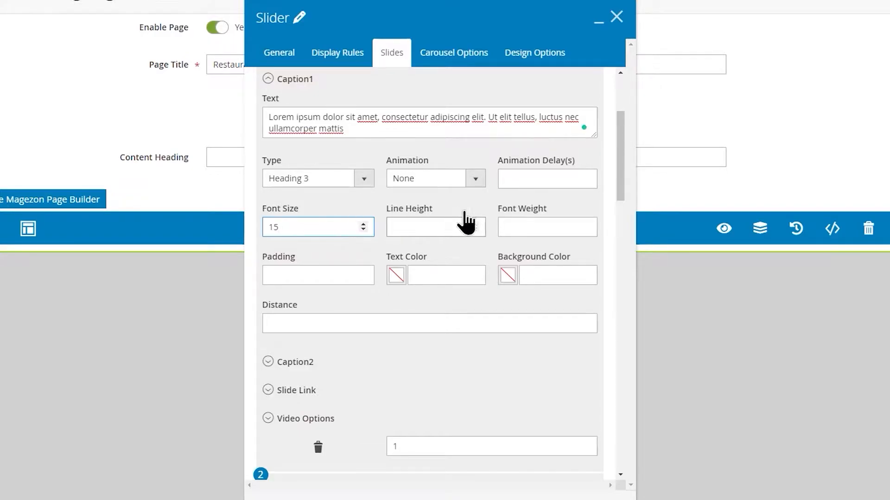
# Set slide 1's Caption1 text color to #ffffff and save the slider settings.
pyautogui.click(397, 275)
pyautogui.click(482, 299)
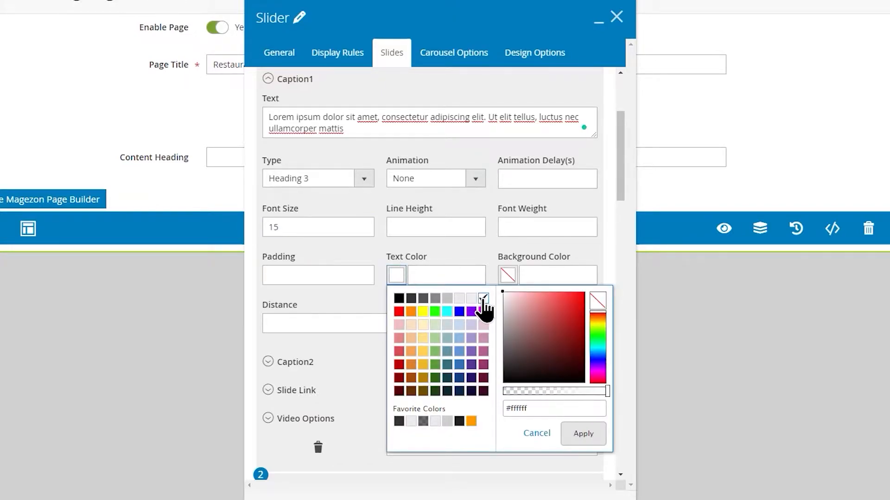
pyautogui.click(579, 441)
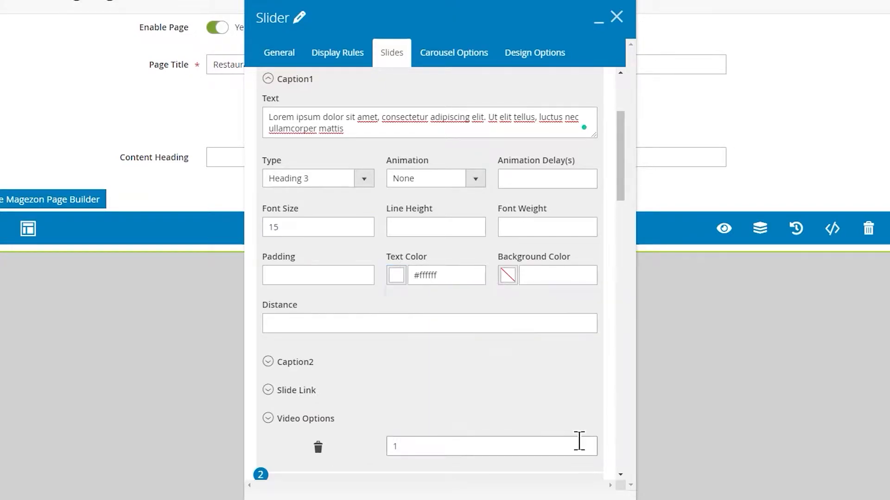
pyautogui.click(273, 80)
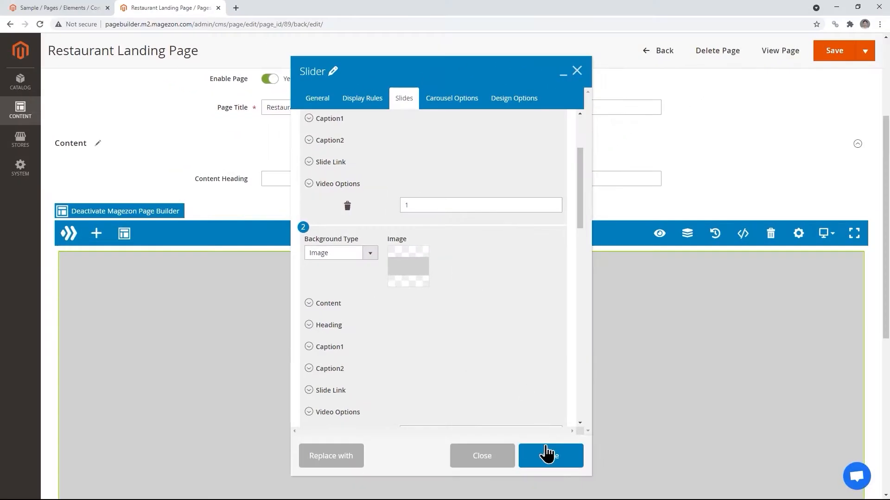
pyautogui.click(547, 452)
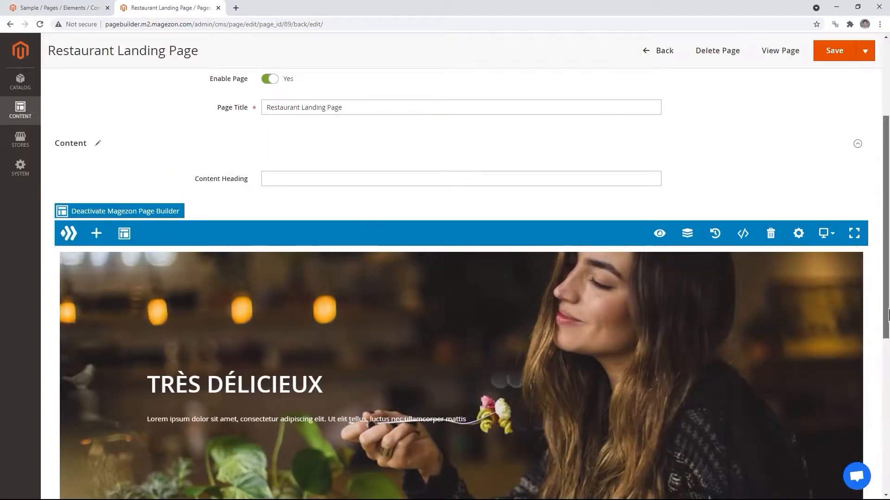
# Set the slider's height to 750 and save the slider settings.
pyautogui.scroll(-3, 784, 402)
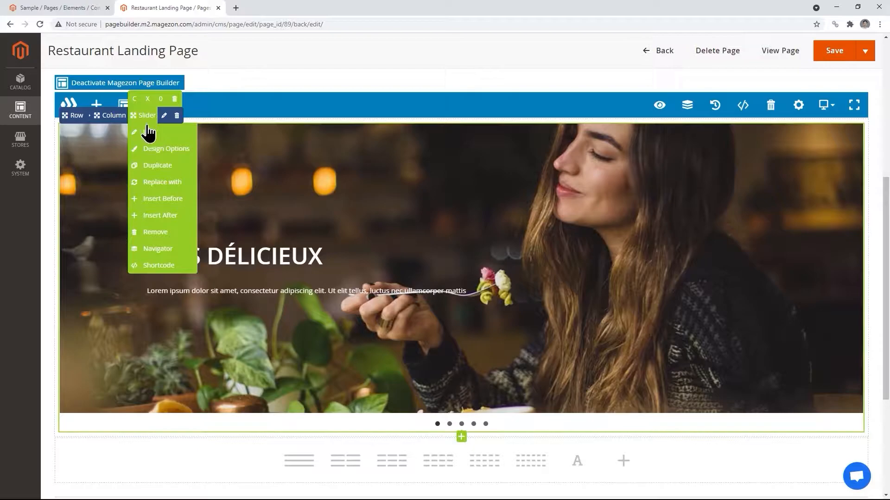
pyautogui.click(148, 134)
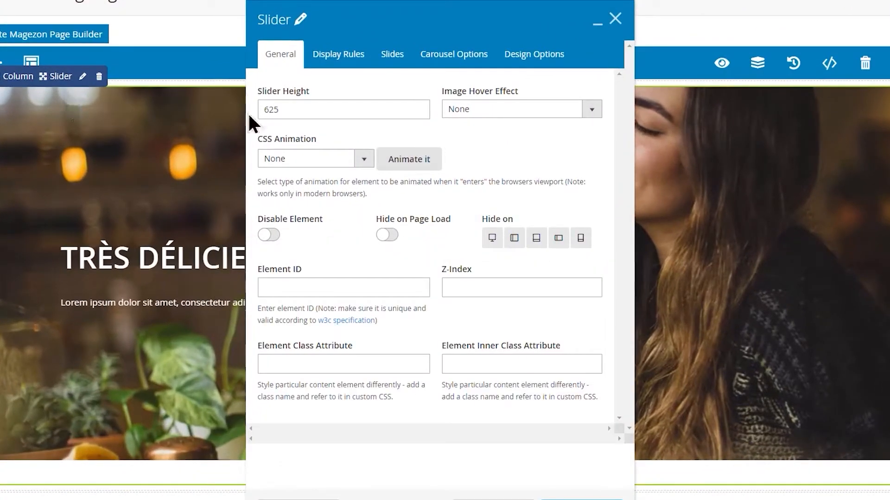
pyautogui.click(295, 111)
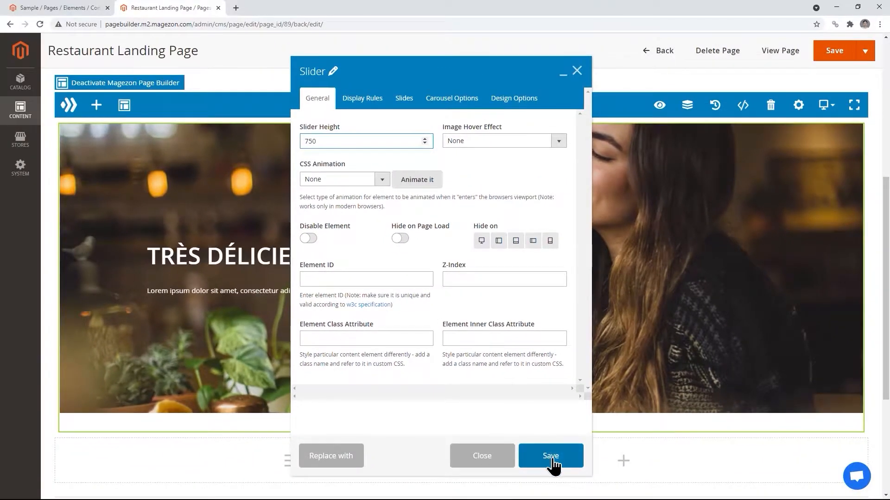
pyautogui.click(552, 456)
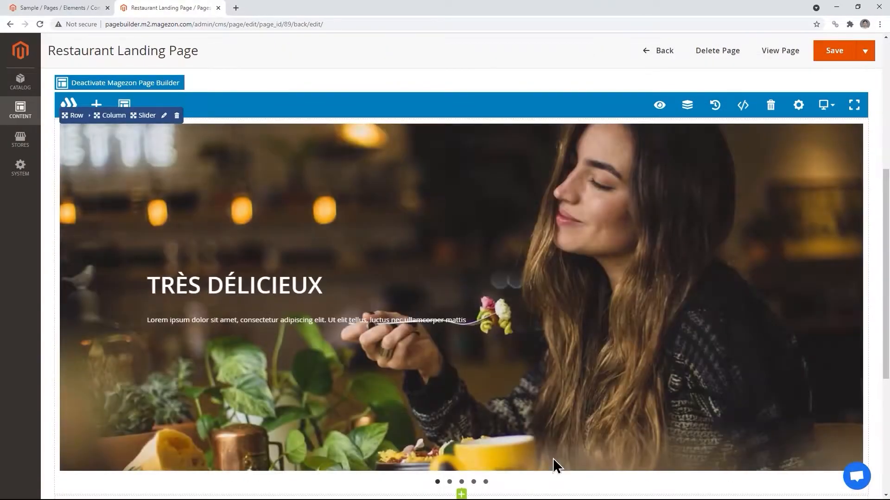
pyautogui.scroll(-1, 574, 435)
pyautogui.scroll(1, 578, 431)
# Save the Restaurant Landing Page and open it on the storefront to check the taller slider.
pyautogui.click(840, 56)
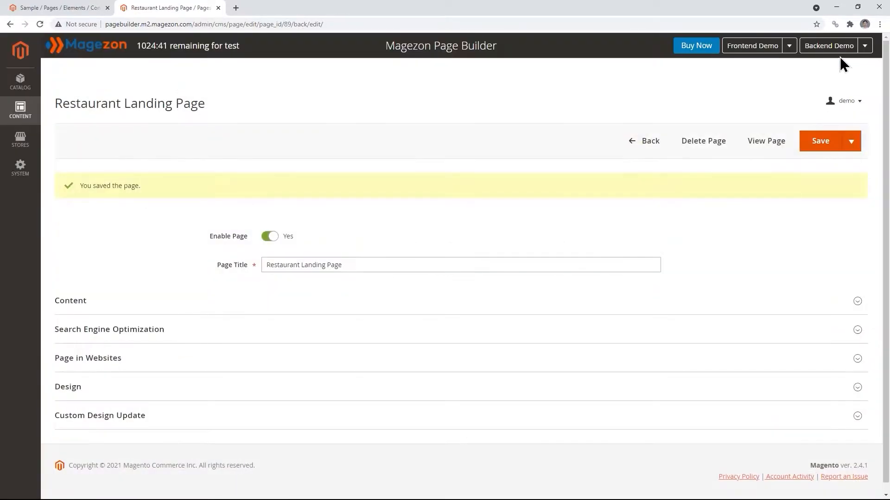
pyautogui.click(765, 148)
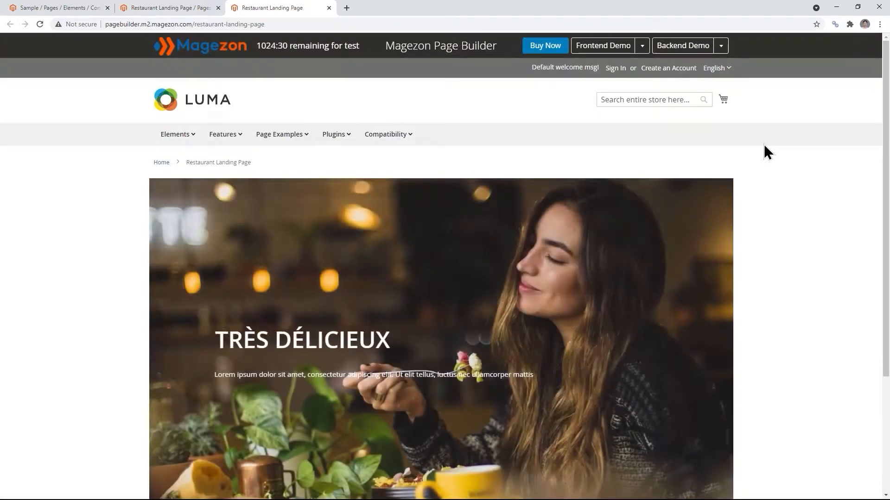
pyautogui.scroll(-3, 874, 185)
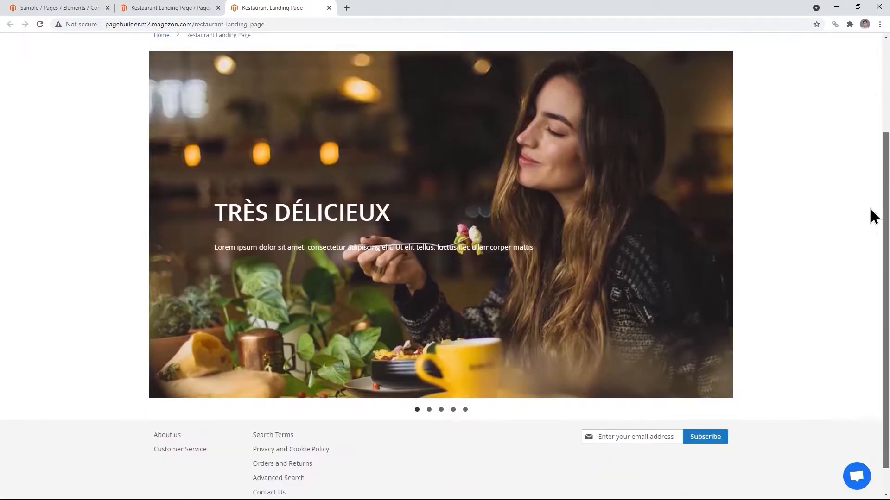
pyautogui.moveTo(870, 209); pyautogui.dragTo(878, 201)
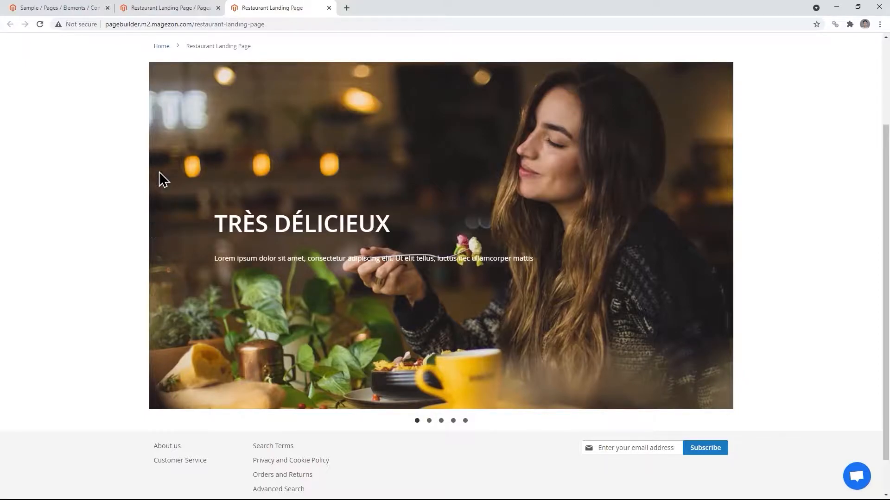
# Back in the page editor's content, set the slider row's appearance to Full Width Row and Content (no paddings) and save the row.
pyautogui.click(169, 8)
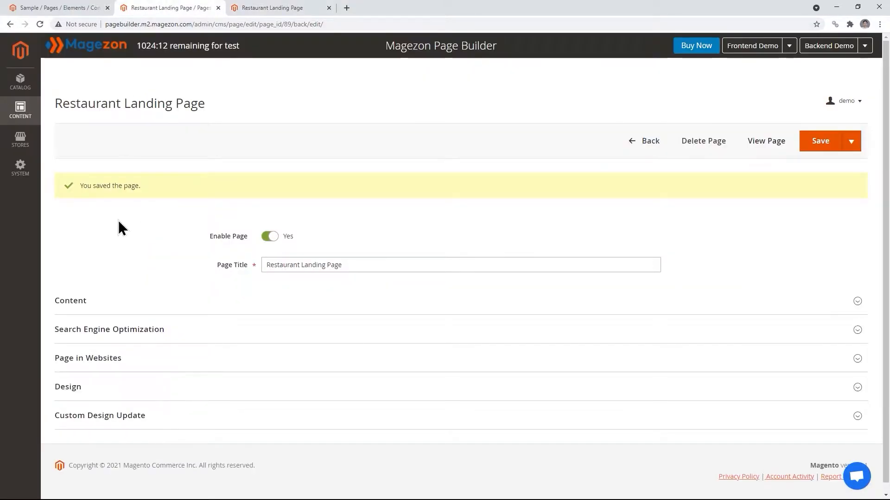
pyautogui.click(80, 309)
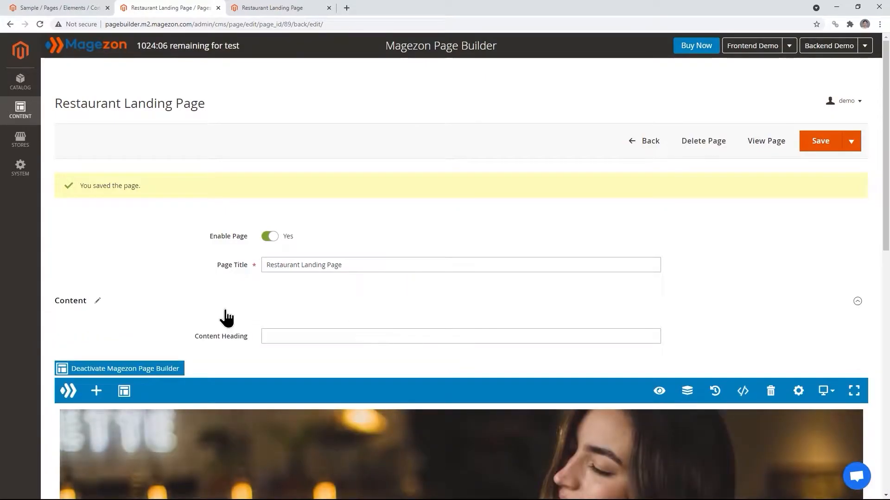
pyautogui.moveTo(886, 218); pyautogui.dragTo(887, 357)
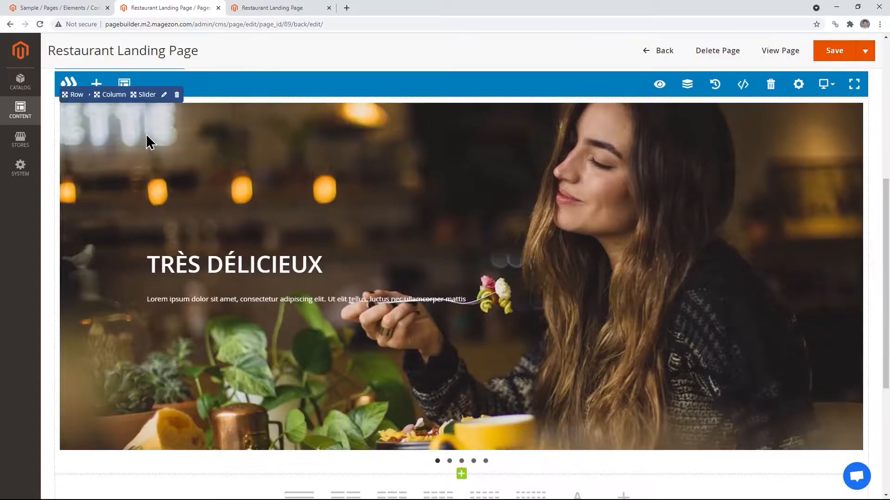
pyautogui.moveTo(77, 95)
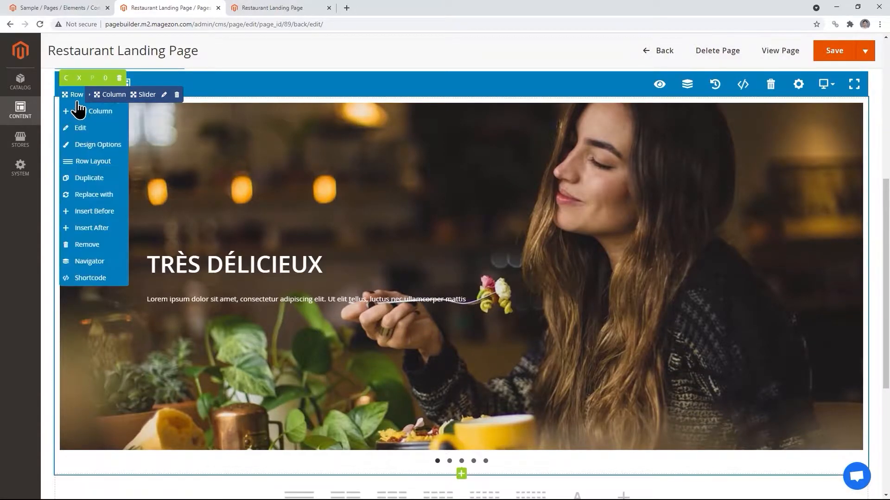
pyautogui.click(77, 129)
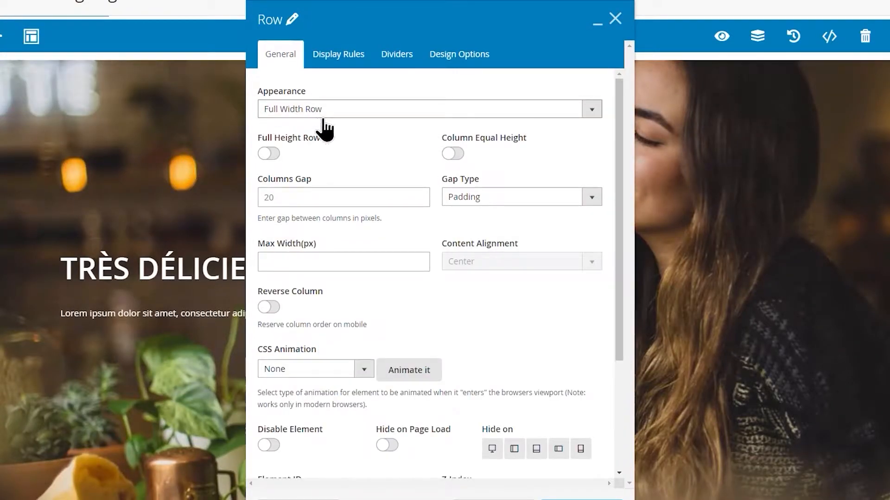
pyautogui.click(578, 107)
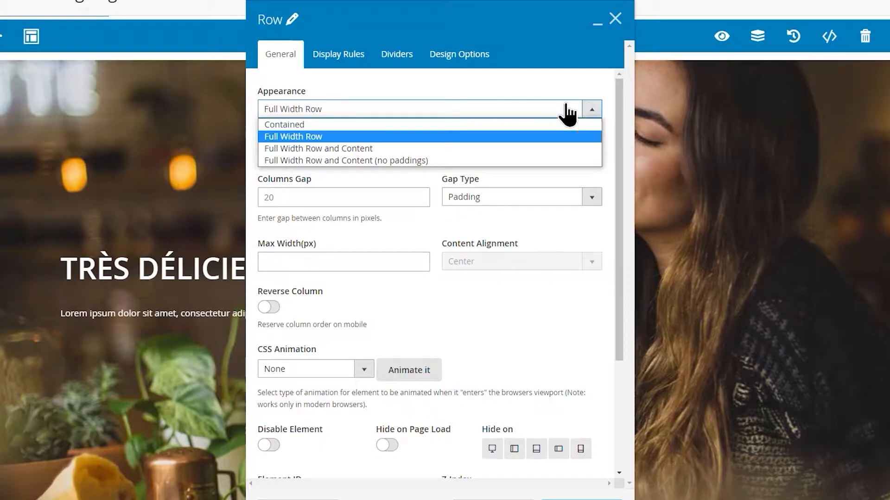
pyautogui.click(396, 161)
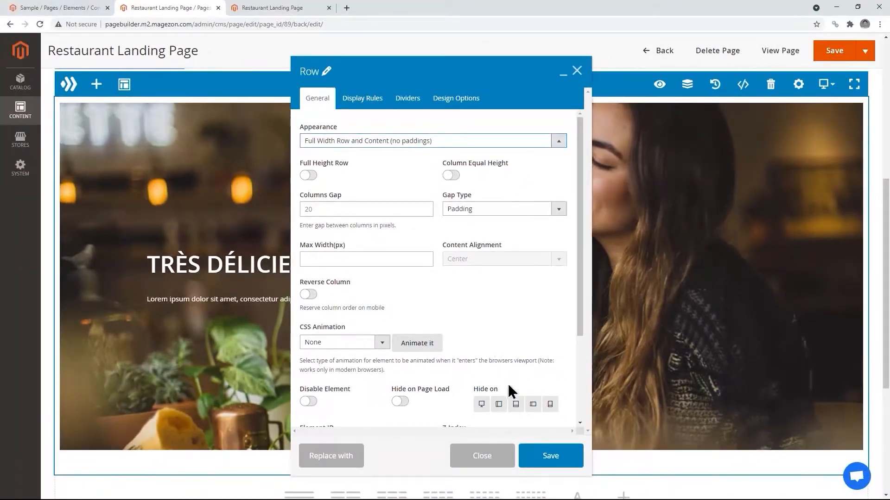
pyautogui.click(544, 460)
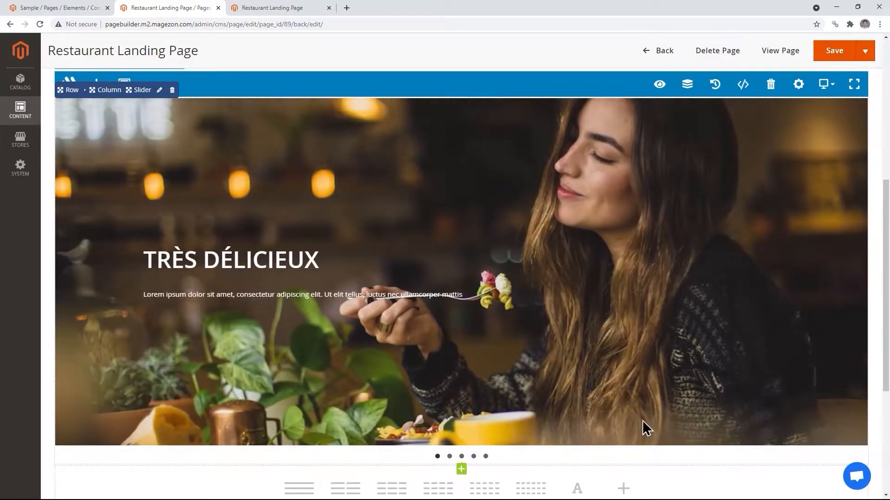
# Save the page and reload its storefront view to check the full-width slider.
pyautogui.click(835, 52)
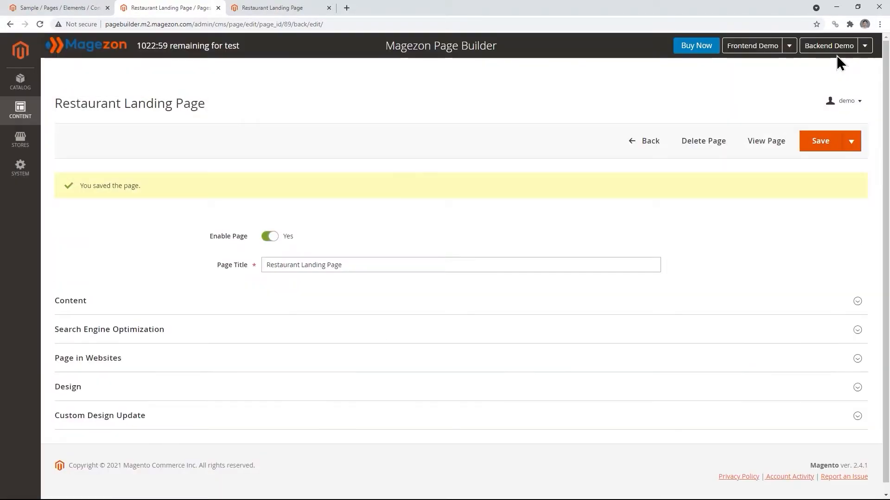
pyautogui.click(260, 8)
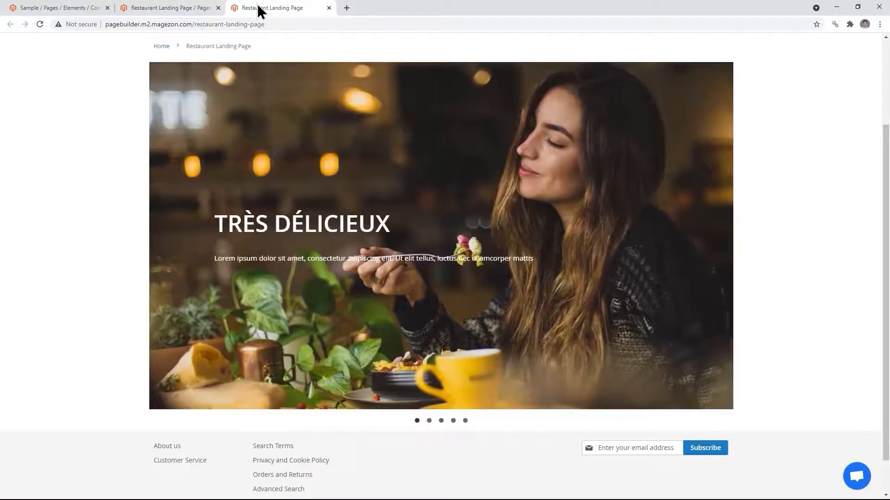
pyautogui.click(41, 29)
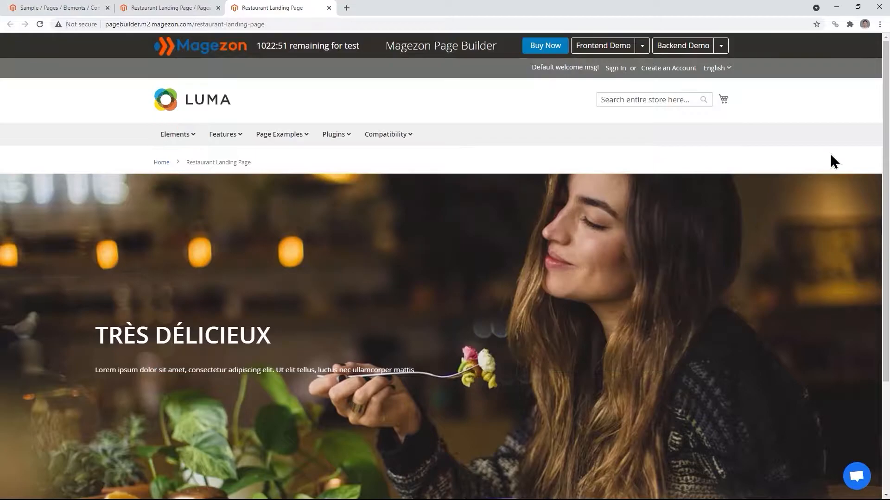
pyautogui.scroll(-2, 888, 124)
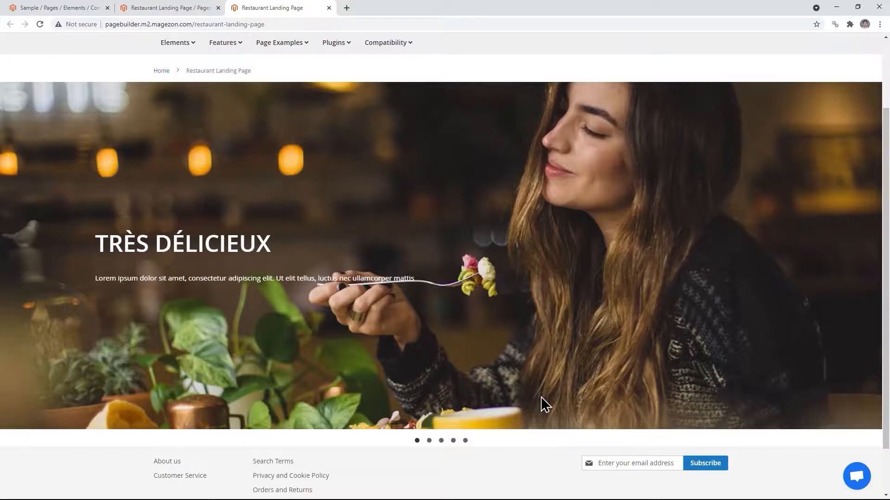
# Go through all the slides on the storefront page and return to the first one.
pyautogui.click(428, 443)
pyautogui.click(441, 443)
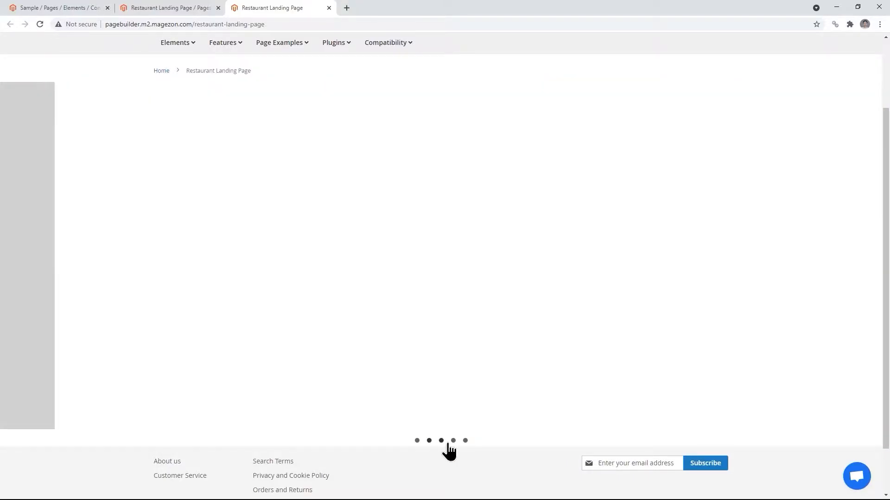
pyautogui.click(454, 443)
pyautogui.click(465, 442)
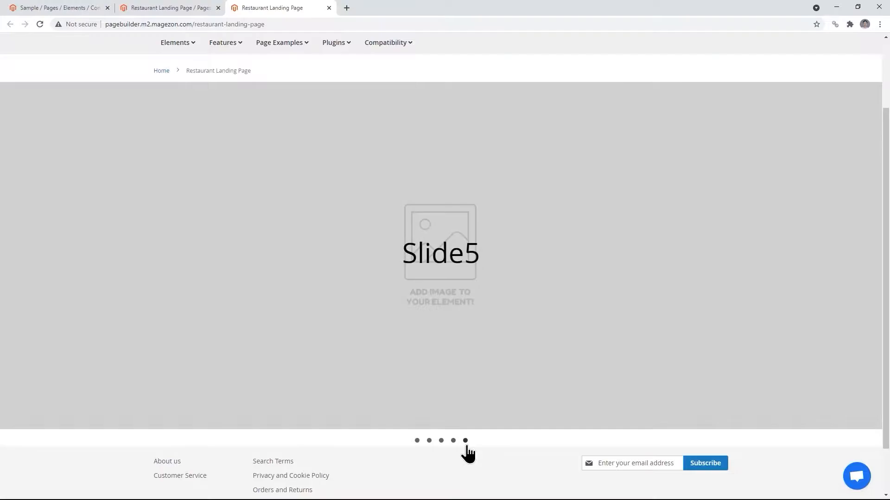
pyautogui.click(417, 442)
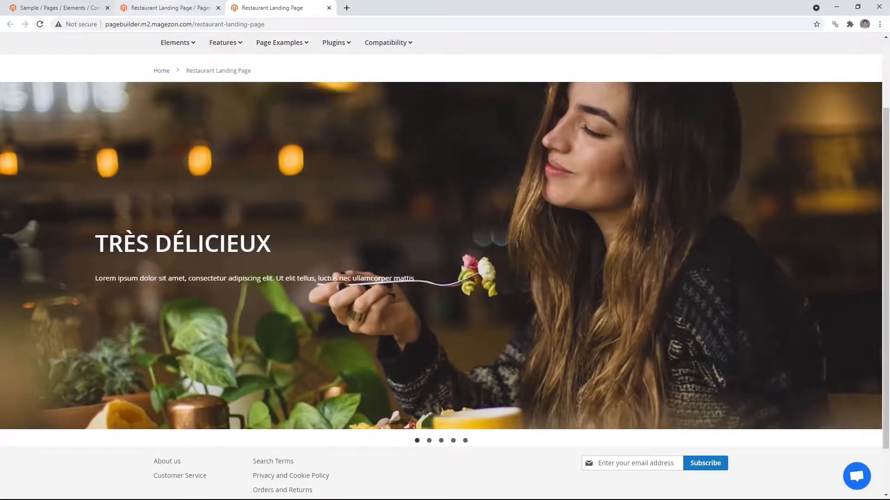
# Return to the page editor, reopen the slider's slide settings and move slide 2's content to the middle left.
pyautogui.click(167, 8)
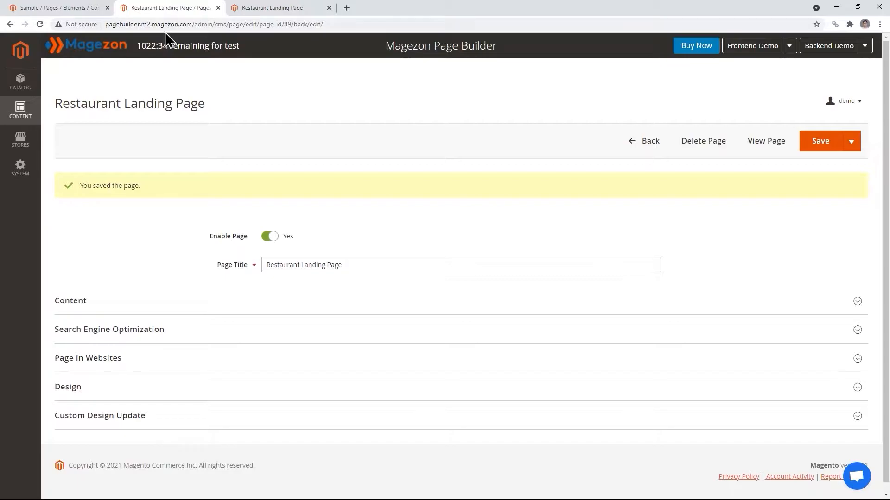
pyautogui.click(66, 311)
pyautogui.scroll(-2, 65, 318)
pyautogui.scroll(-5, 461, 284)
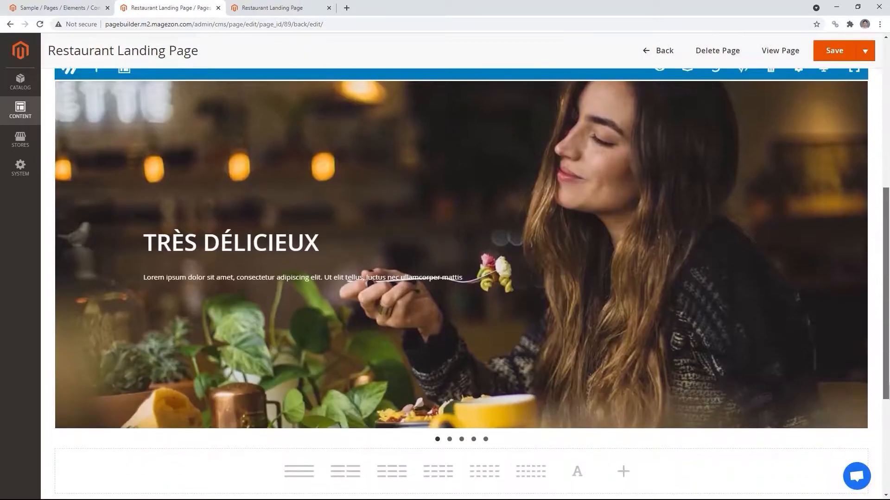
pyautogui.moveTo(220, 169)
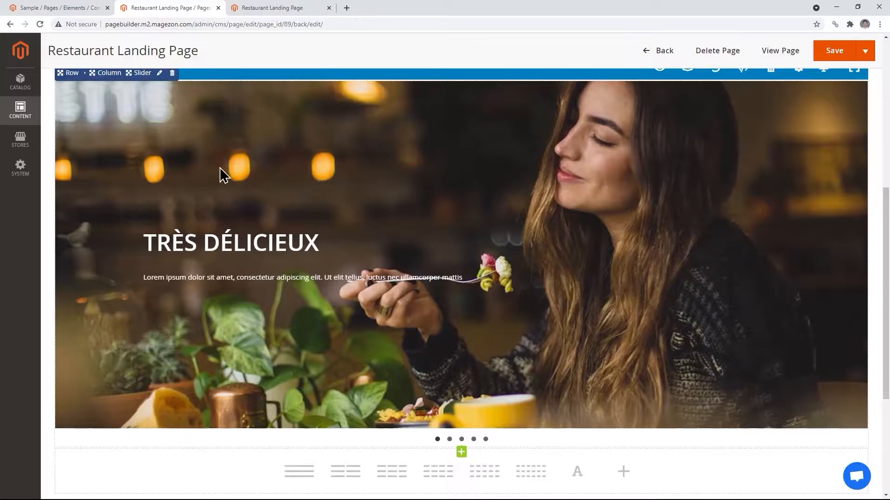
pyautogui.click(140, 88)
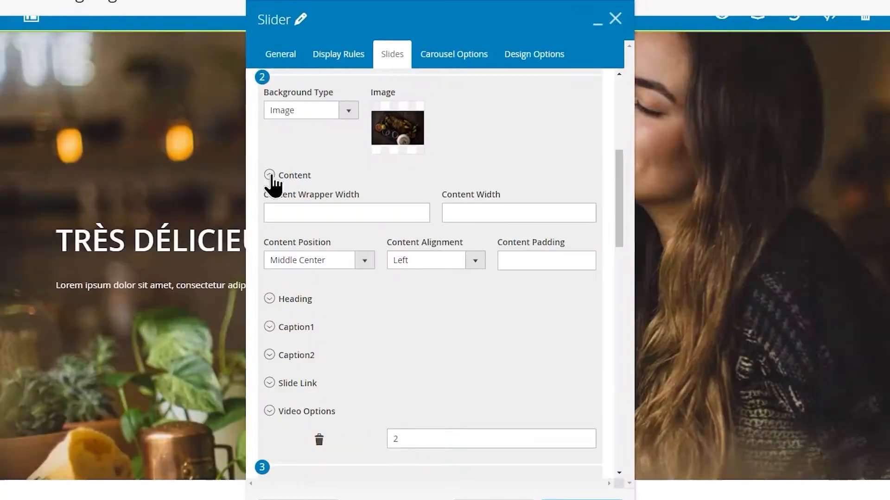
pyautogui.click(318, 260)
pyautogui.click(344, 320)
# Fill slide 2's heading with "TRÈS DÉLICIEUX" at font size 50 and font weight 600.
pyautogui.click(269, 176)
pyautogui.click(269, 203)
pyautogui.doubleClick(284, 242)
pyautogui.write('TRÈS DÉLICIEUX')
pyautogui.click(305, 350)
pyautogui.write('50')
# Set slide 2's heading text color to #ffffff and its animation to fadeIn, then save and preview the slide.
pyautogui.click(396, 400)
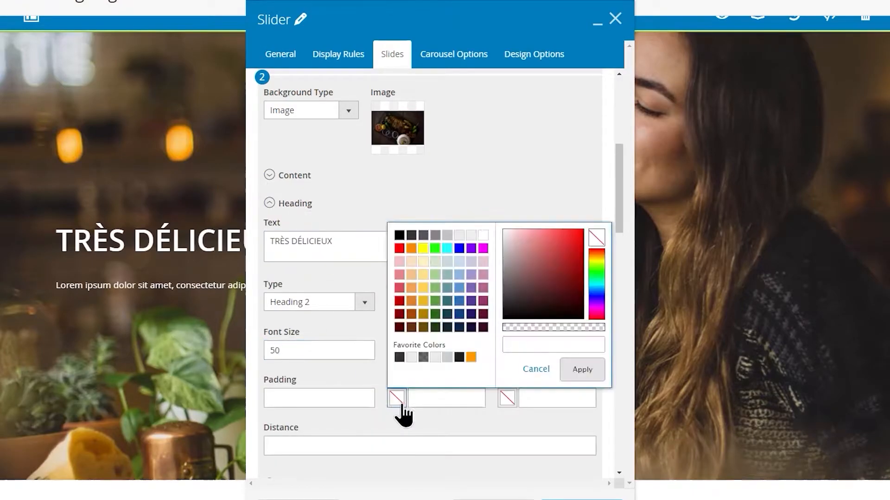
pyautogui.click(581, 369)
pyautogui.click(452, 302)
pyautogui.moveTo(485, 333); pyautogui.dragTo(485, 363)
pyautogui.click(414, 392)
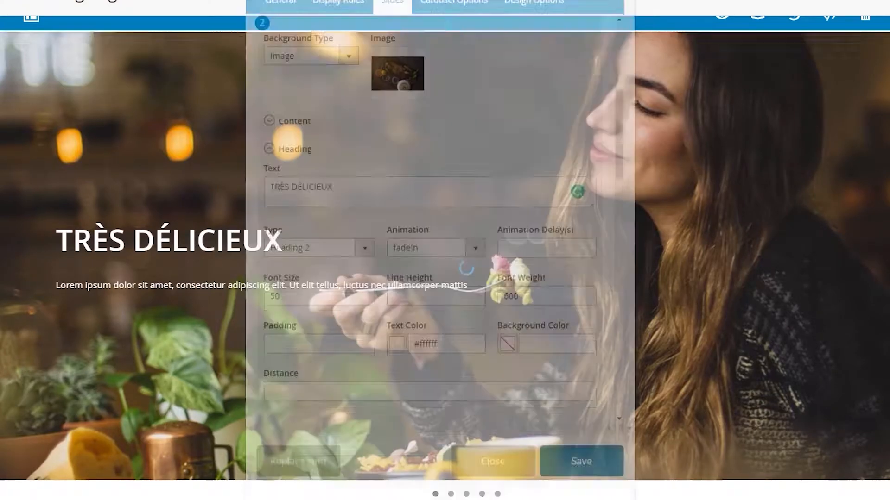
pyautogui.click(452, 494)
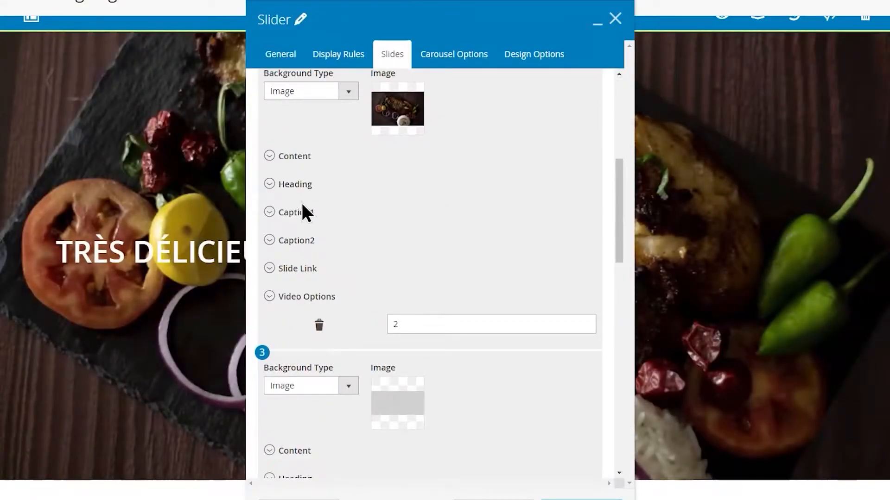
# Fill slide 2's Caption1 with "Lorem ipsum dolor sit amet, consectetur adipiscing elit. Ut elit tellus, luctus nec ullamcorper mattis" at font size 15.
pyautogui.click(301, 213)
pyautogui.click(315, 359)
pyautogui.write('15')
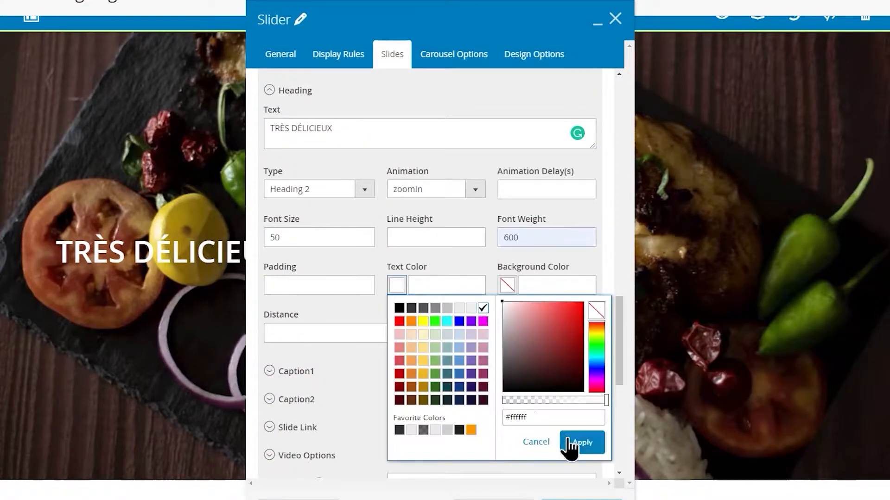
# Apply text color #ffffff to the following slide's zoomIn heading and preview slides 2 to 4 in the builder.
pyautogui.click(574, 441)
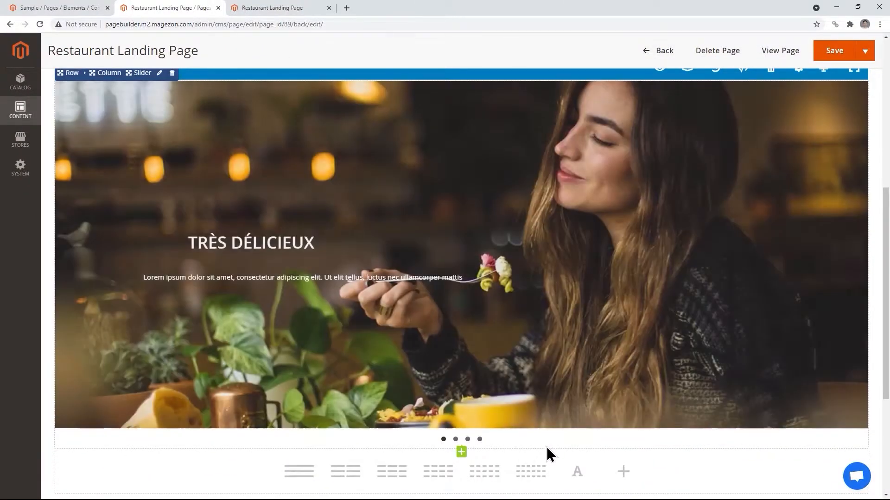
pyautogui.click(456, 439)
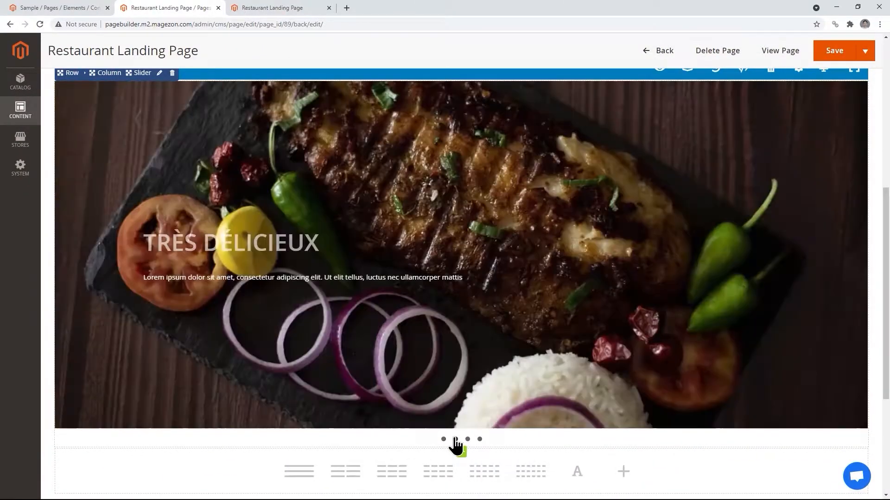
pyautogui.click(467, 439)
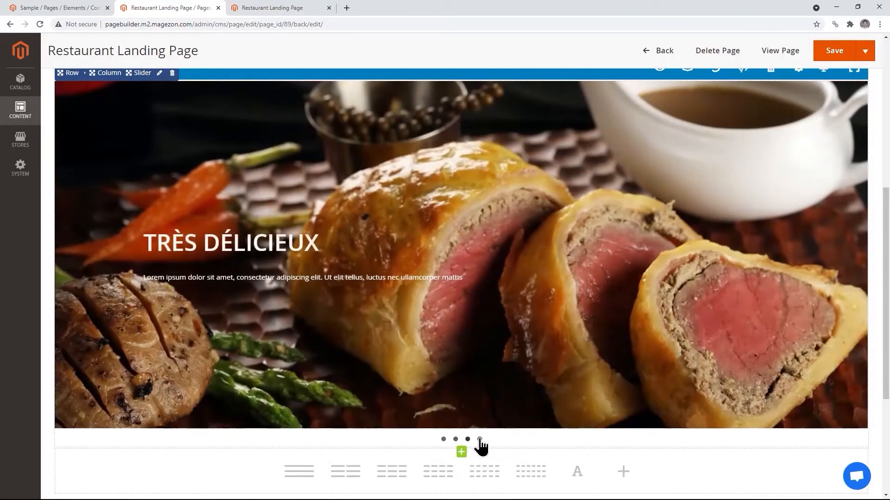
pyautogui.click(480, 439)
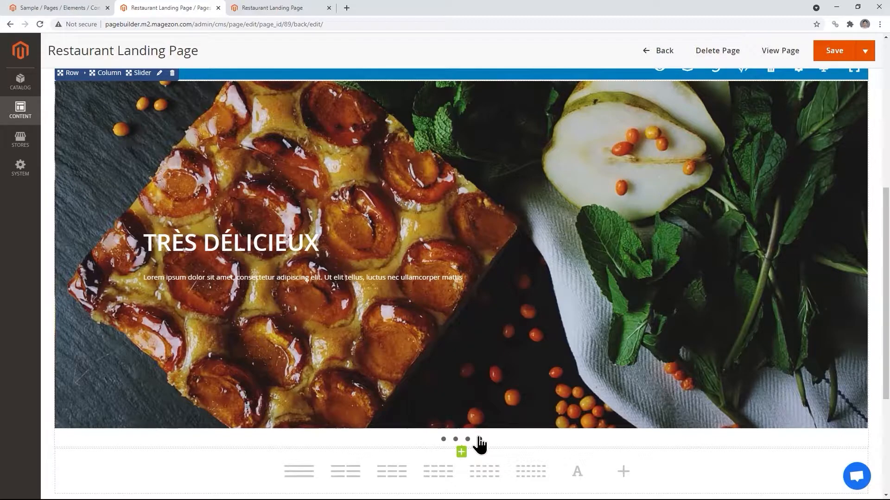
# Save the Restaurant Landing Page and reload its storefront view to preview all four slides of the slider.
pyautogui.click(831, 53)
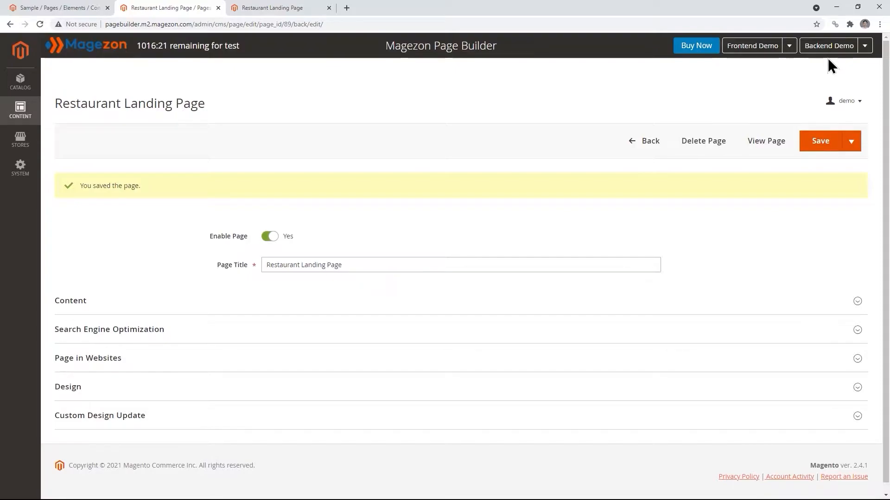
pyautogui.click(286, 9)
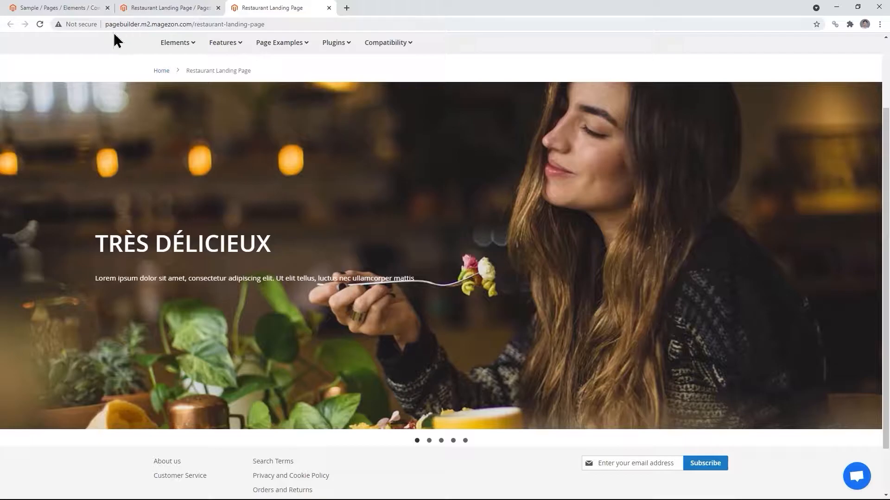
pyautogui.click(42, 26)
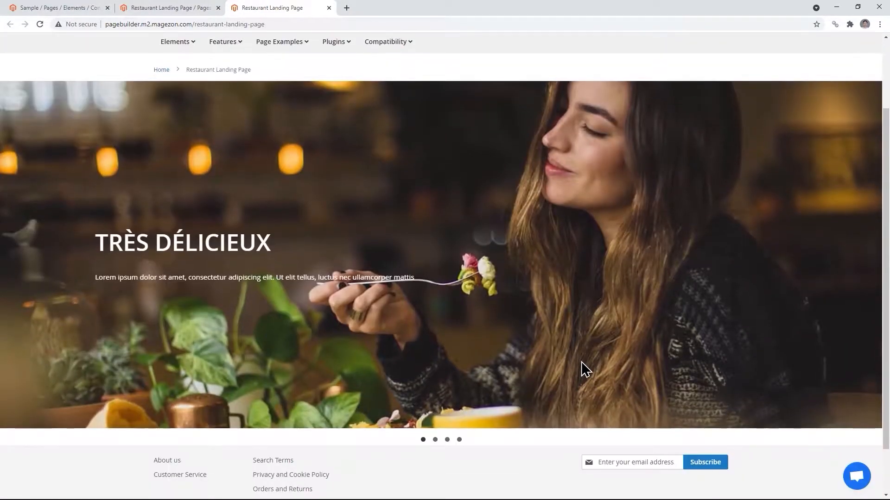
pyautogui.click(435, 439)
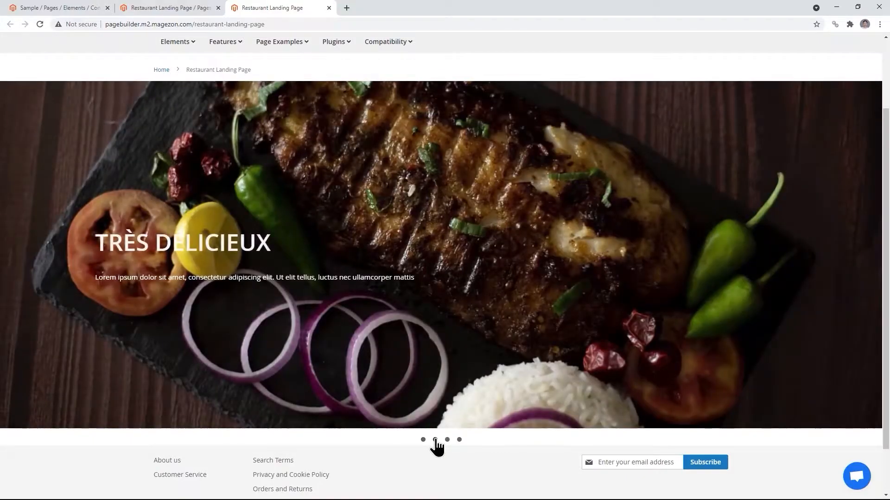
pyautogui.click(448, 440)
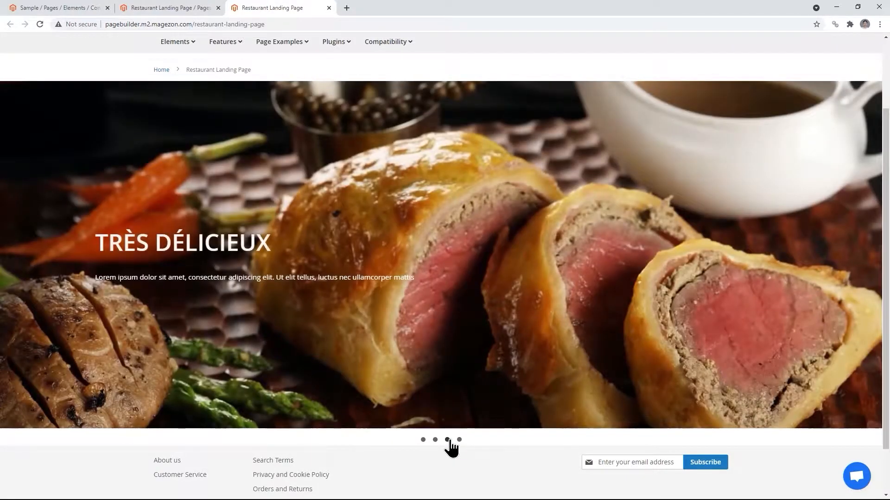
pyautogui.click(460, 440)
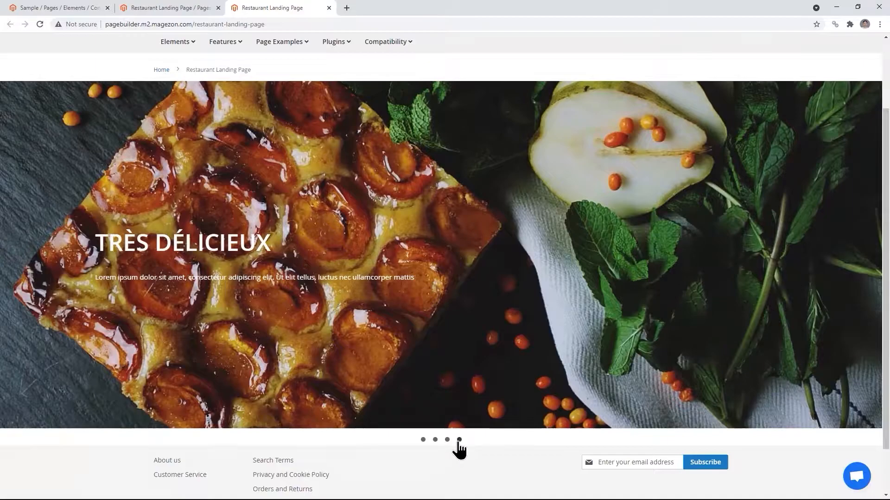
pyautogui.click(423, 440)
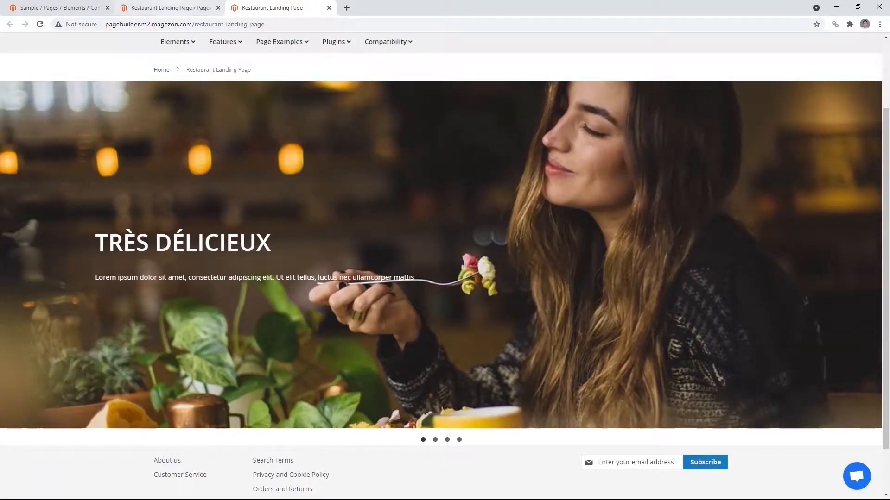
# Enable Auto Play with a timeout of 2500, Pause on Mouse Hover and Loop in the slider's carousel options, and save the slider.
pyautogui.click(172, 8)
pyautogui.click(67, 313)
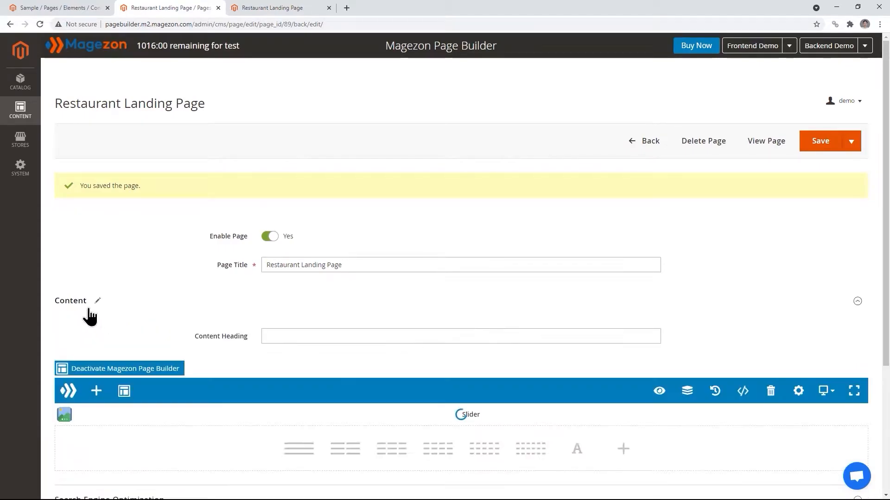
pyautogui.moveTo(886, 234); pyautogui.dragTo(886, 354)
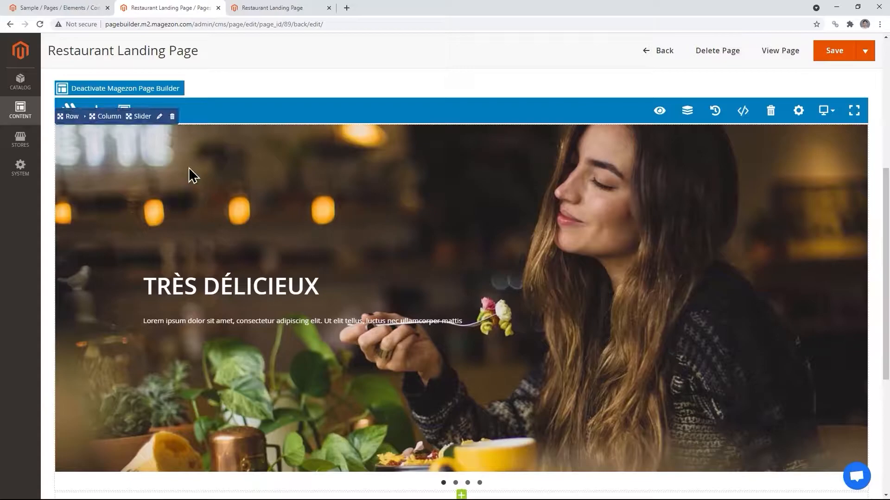
pyautogui.moveTo(141, 123)
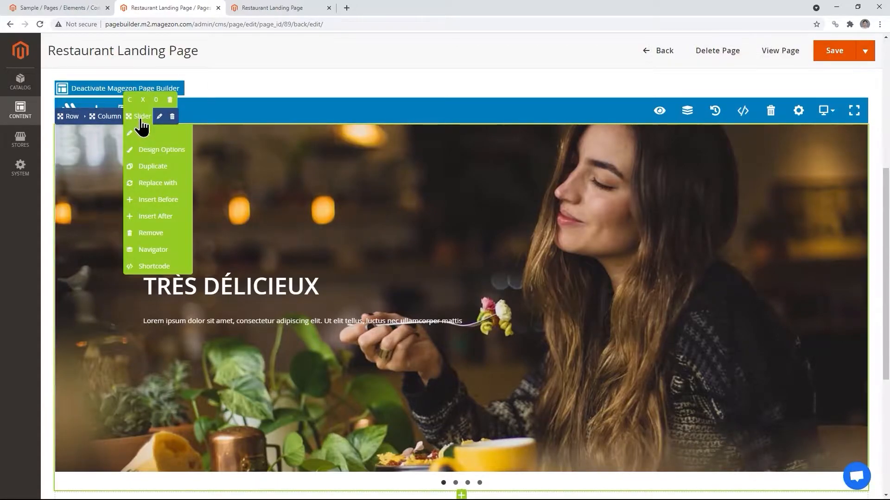
pyautogui.click(144, 132)
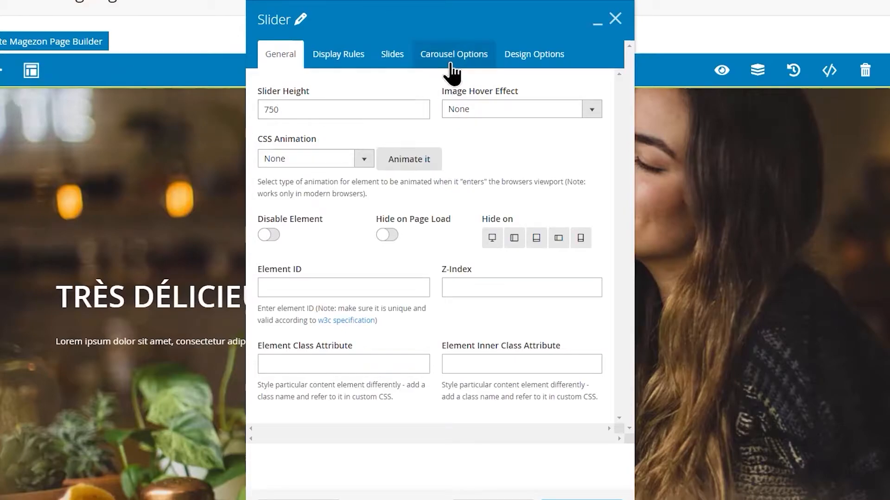
pyautogui.click(453, 70)
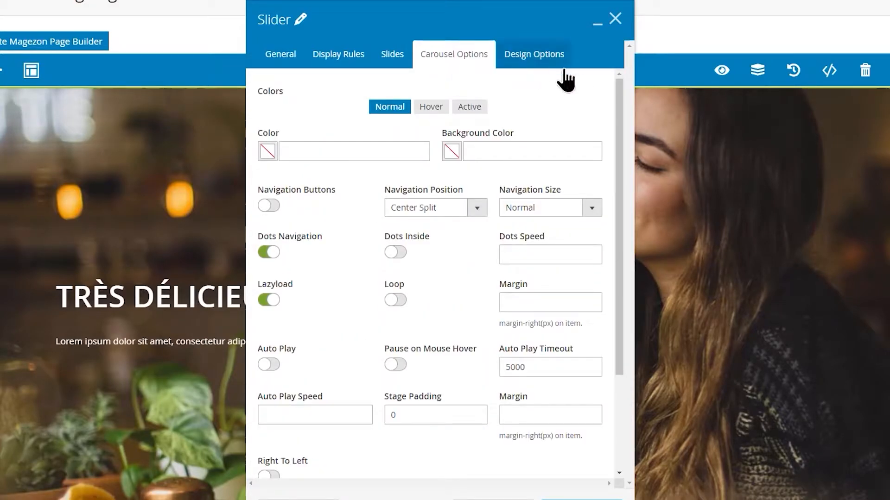
pyautogui.moveTo(618, 90); pyautogui.dragTo(616, 125)
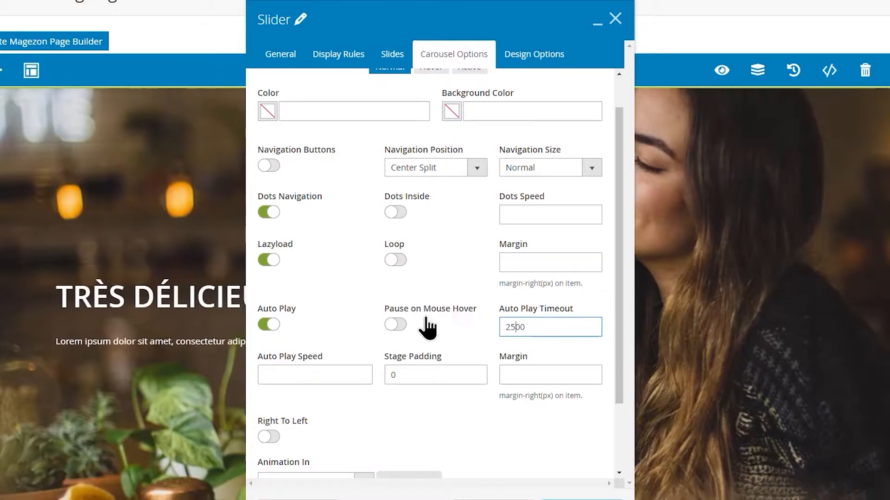
pyautogui.click(401, 326)
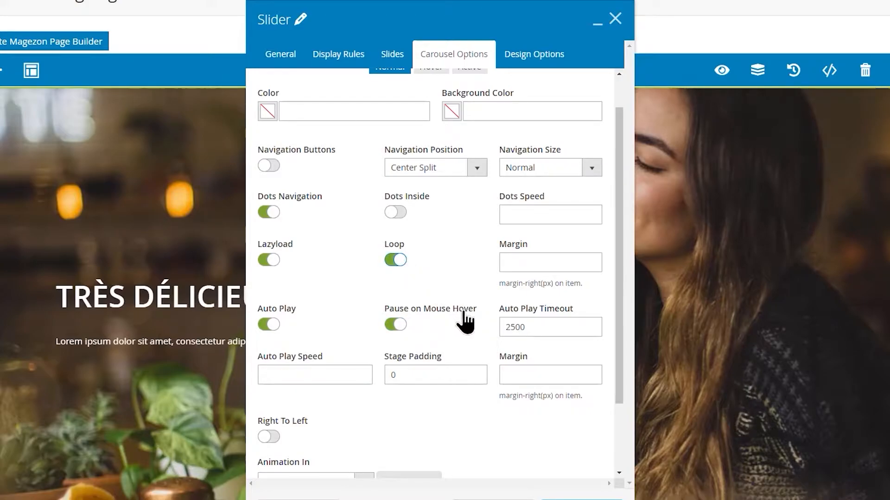
pyautogui.scroll(-2, 602, 464)
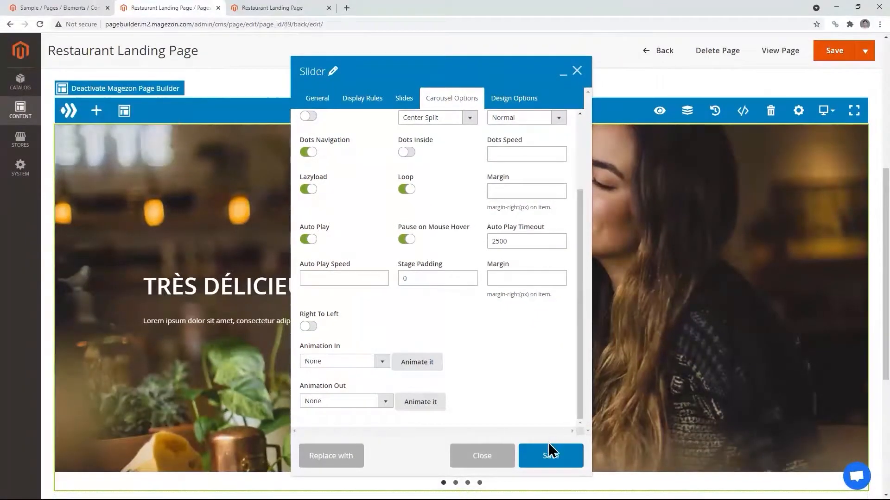
pyautogui.click(548, 457)
pyautogui.scroll(-1, 569, 470)
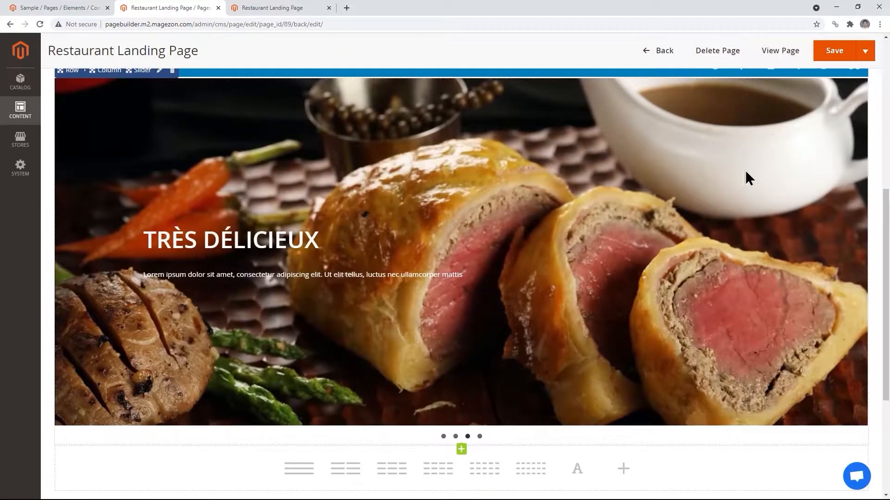
# Save the page and reload the storefront view to check the slider's automatic playback.
pyautogui.click(819, 54)
pyautogui.click(273, 8)
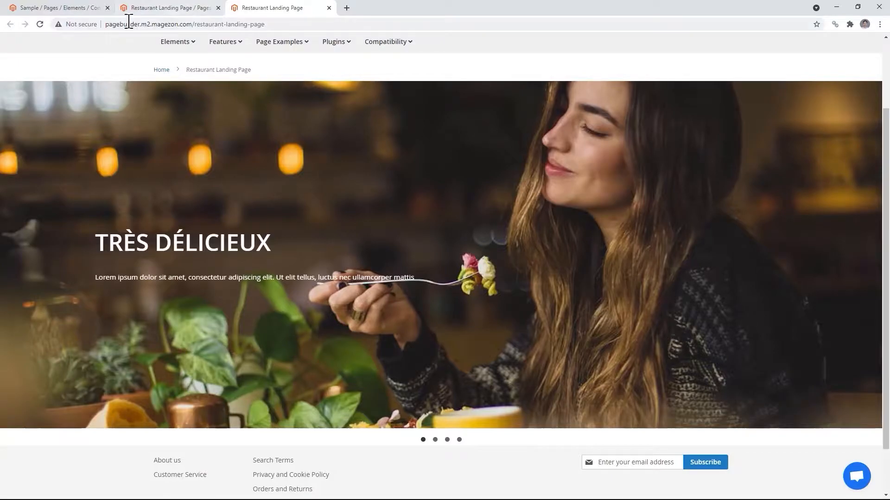
pyautogui.click(41, 24)
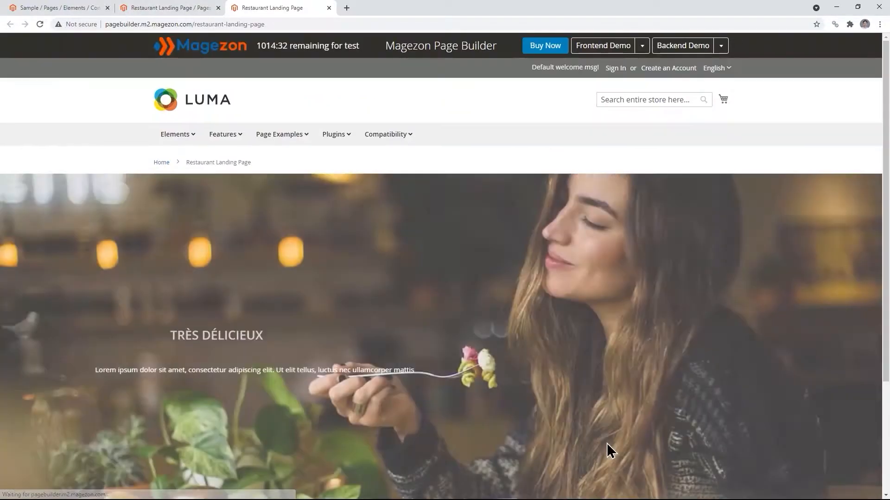
pyautogui.scroll(-2, 579, 468)
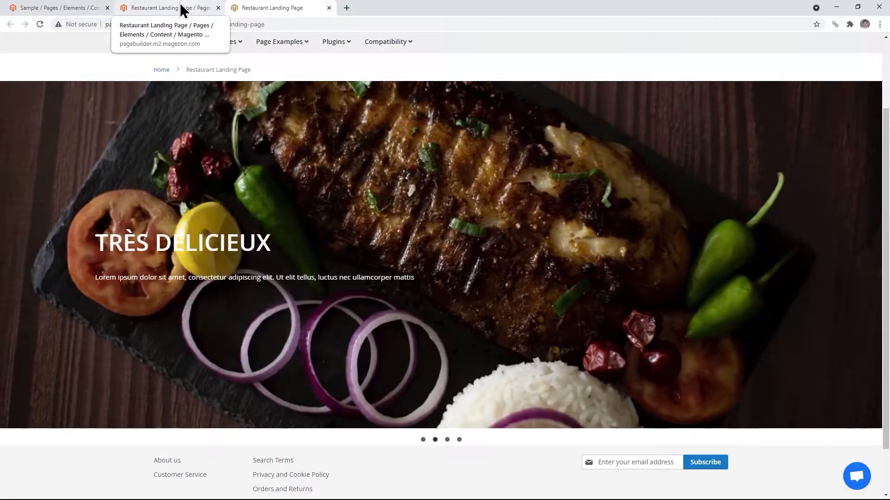
# Reopen the page content in the admin and add a two-column row below the slider.
pyautogui.click(196, 9)
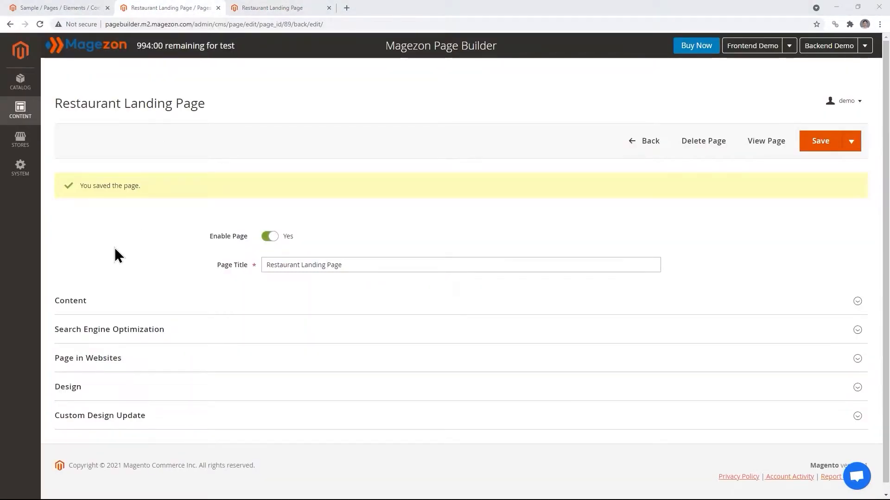
pyautogui.click(85, 304)
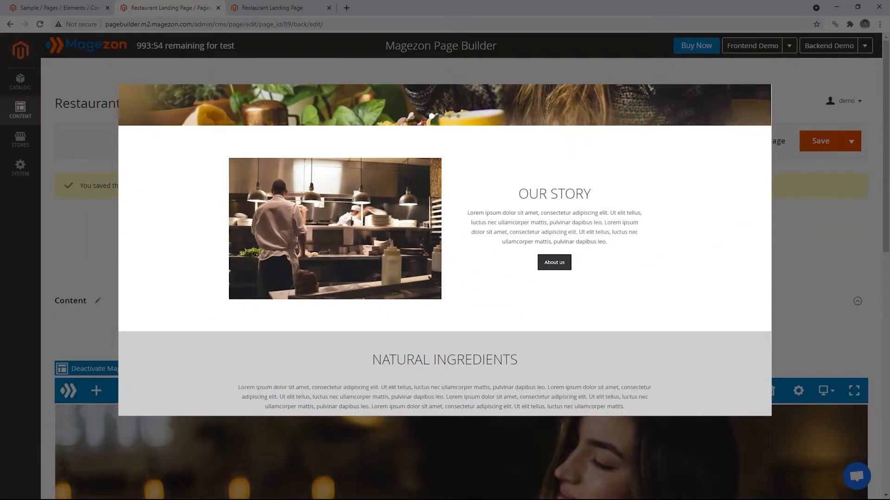
pyautogui.moveTo(886, 238); pyautogui.dragTo(889, 422)
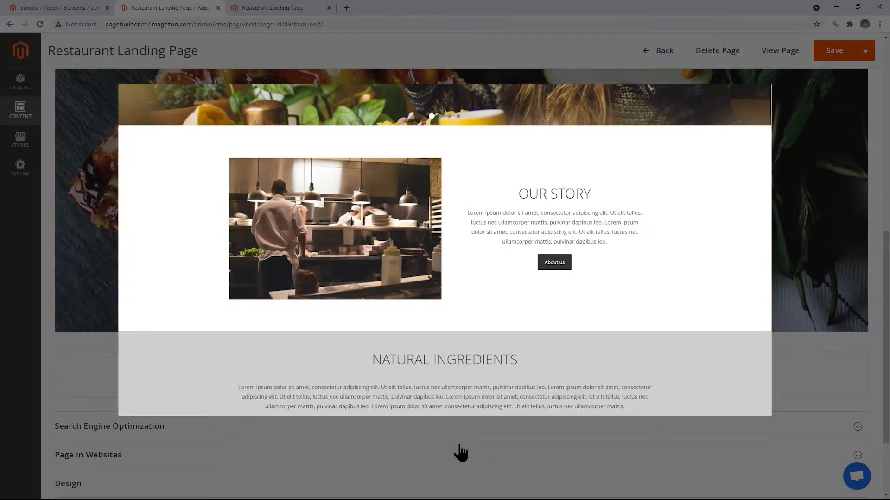
pyautogui.click(436, 446)
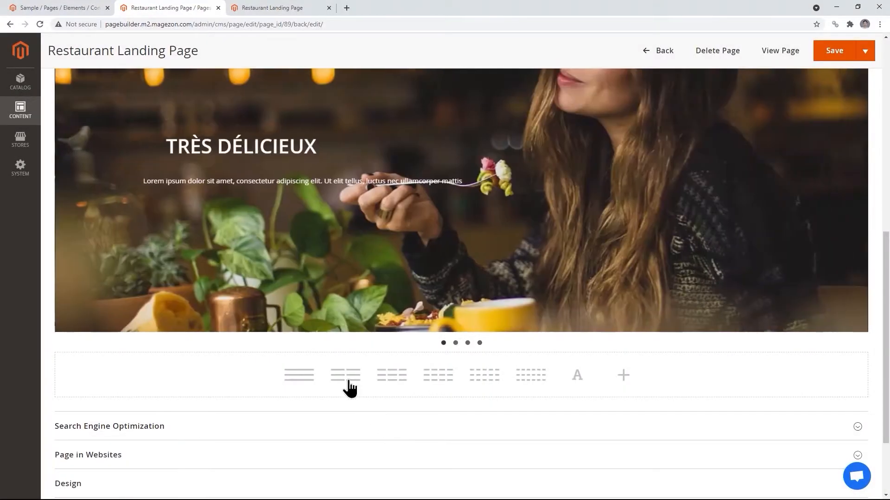
pyautogui.click(348, 377)
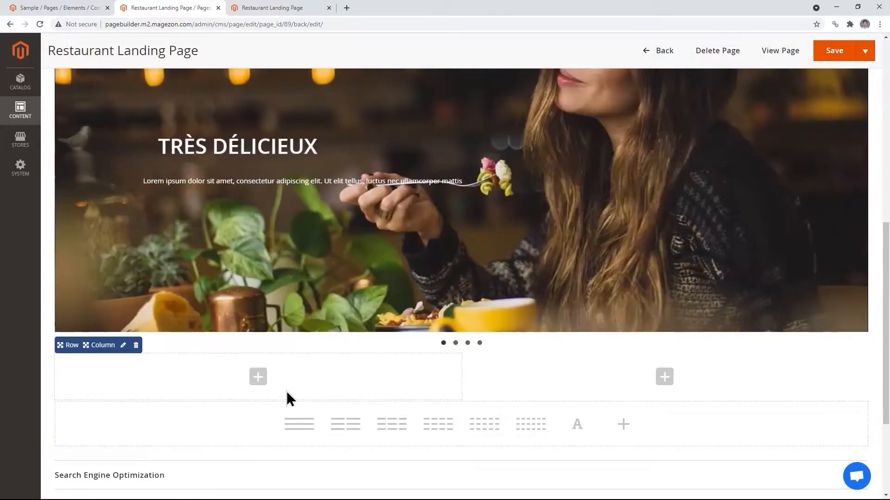
# Add a Single Image element to the new row's first column, using our-story.jpg from the media library's magezon folder.
pyautogui.click(258, 377)
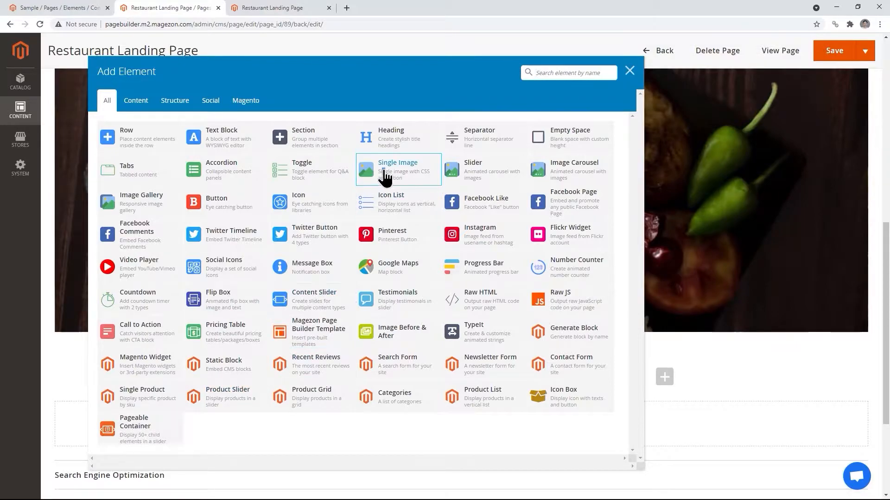
pyautogui.click(387, 175)
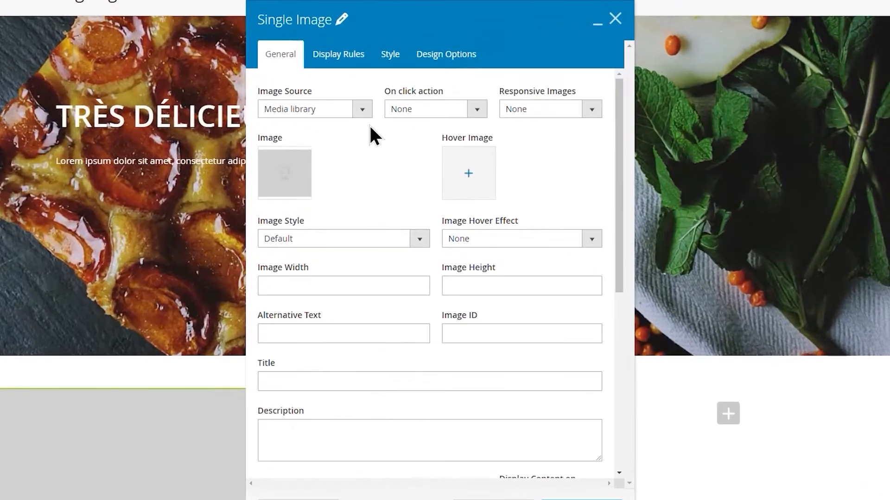
pyautogui.click(381, 142)
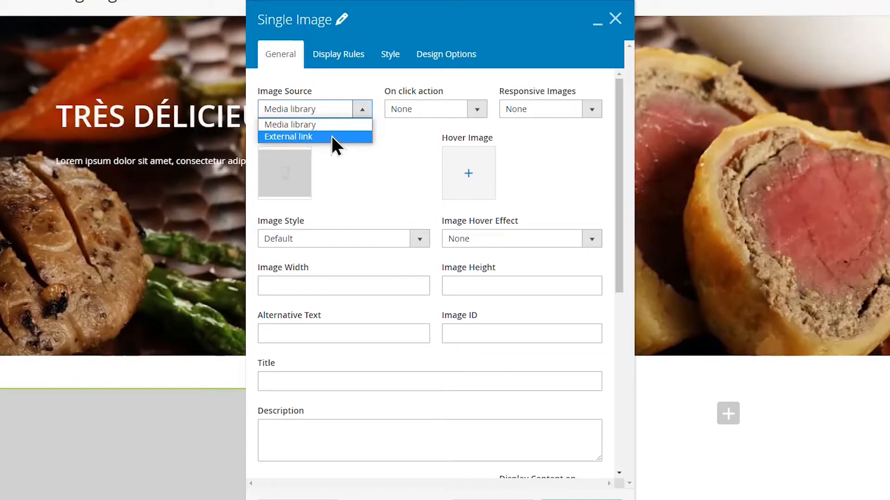
pyautogui.click(341, 126)
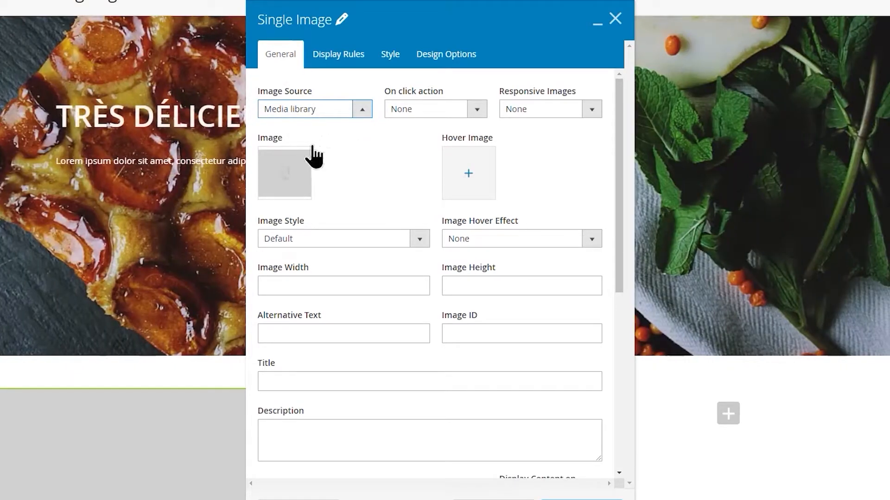
pyautogui.click(281, 175)
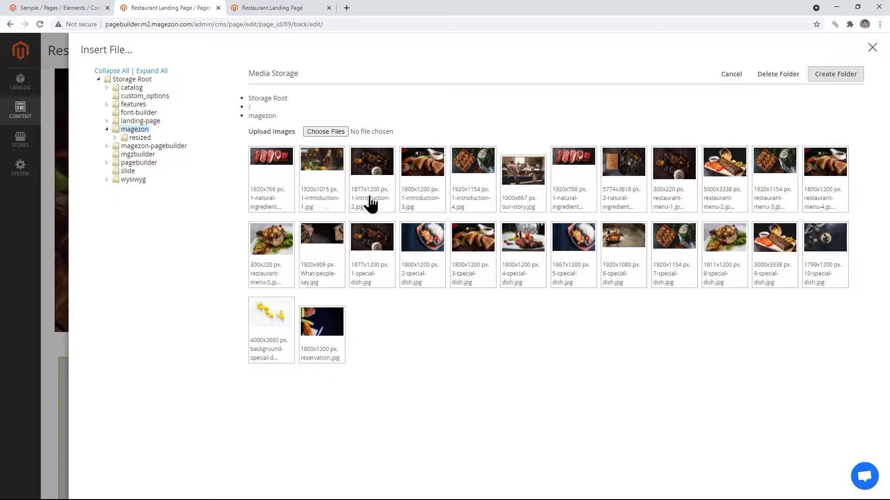
pyautogui.click(520, 204)
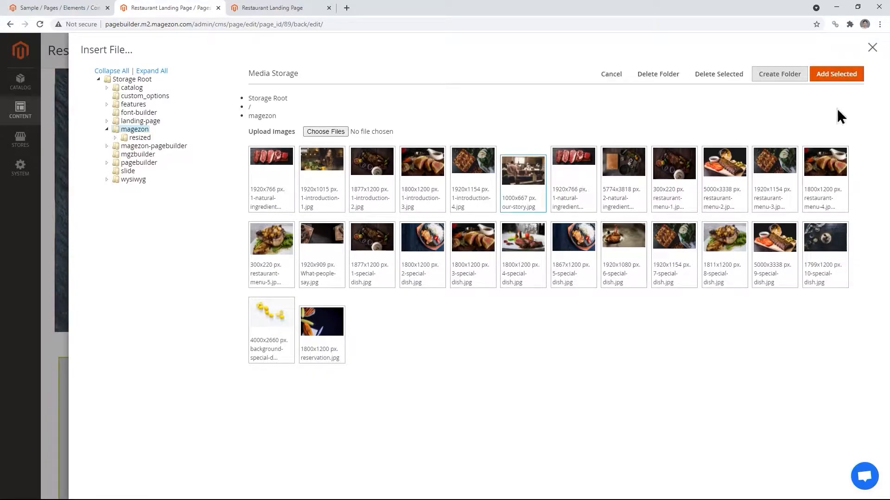
pyautogui.click(844, 79)
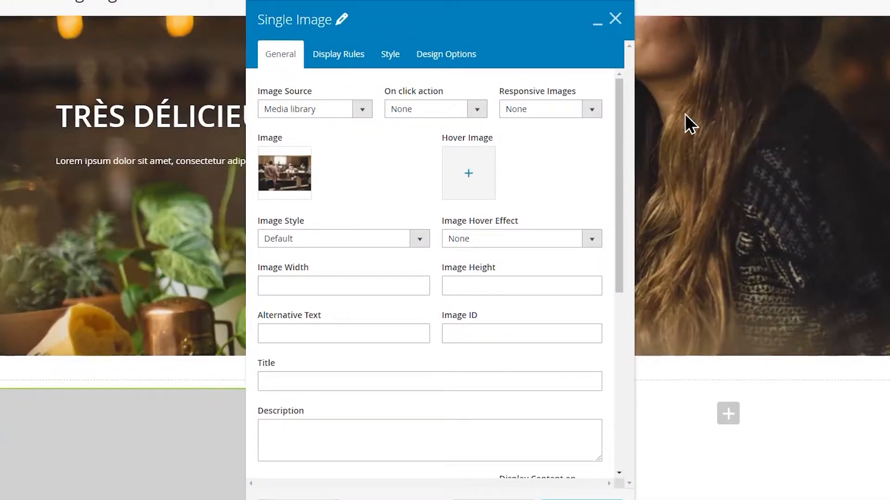
# Set the kitchen image's hover effect to Zoom In and save the element.
pyautogui.moveTo(617, 139); pyautogui.dragTo(618, 168)
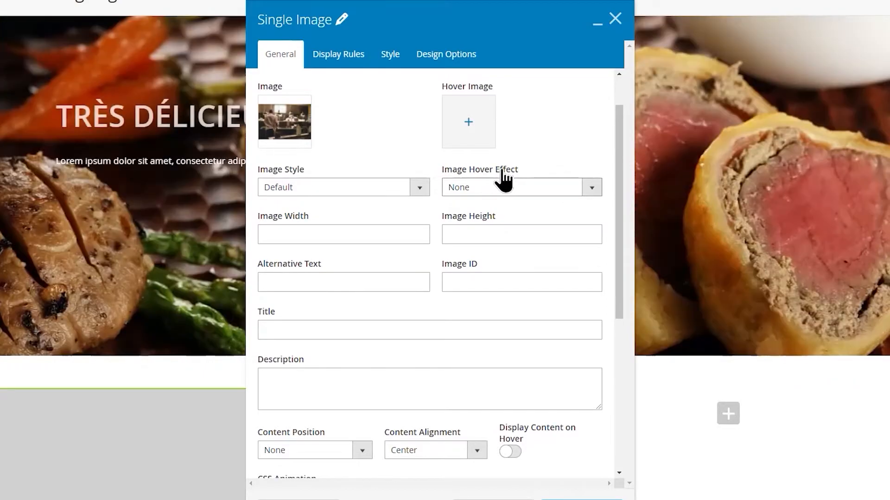
pyautogui.click(589, 189)
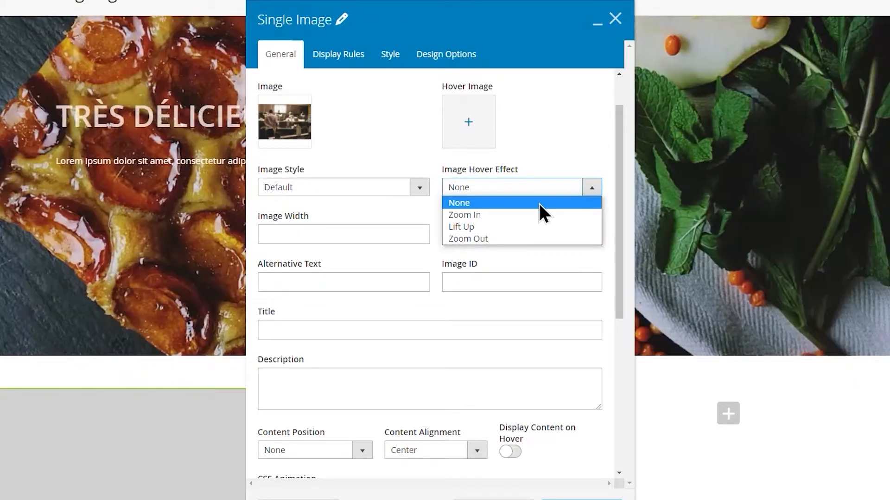
pyautogui.click(521, 215)
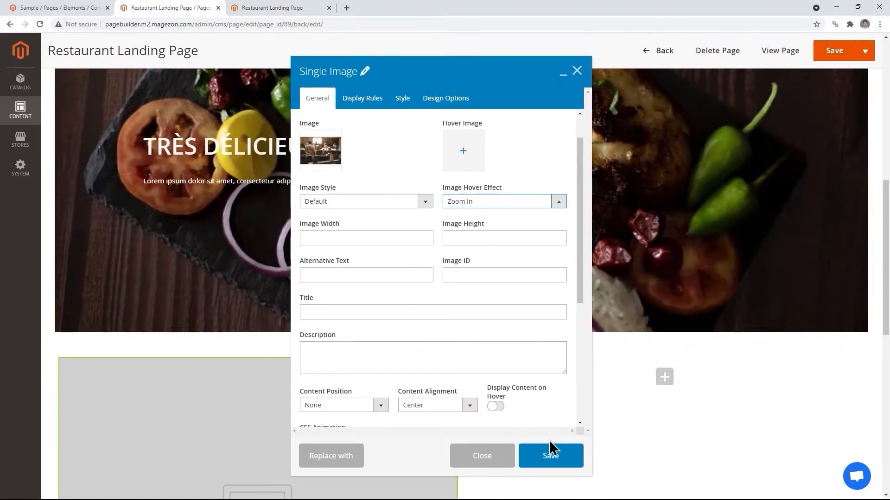
pyautogui.click(549, 455)
pyautogui.scroll(-5, 549, 455)
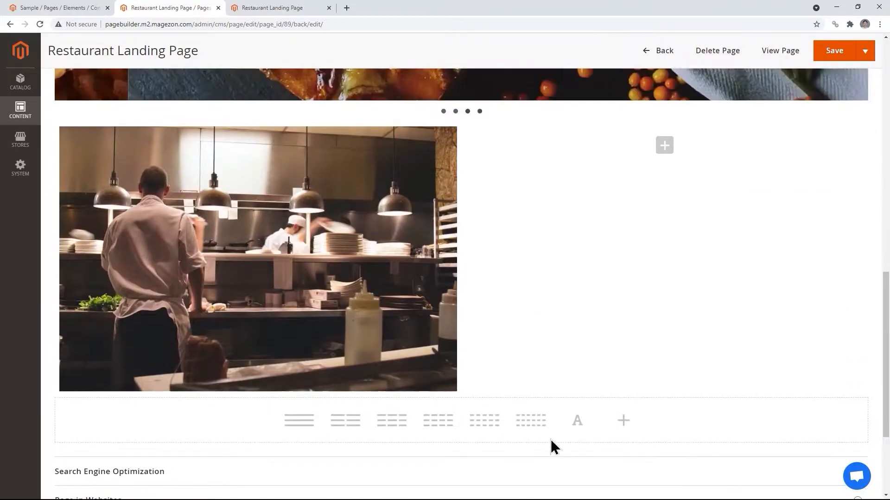
# Add a Heading element to the row's empty second column with the text OUR STORY.
pyautogui.click(666, 149)
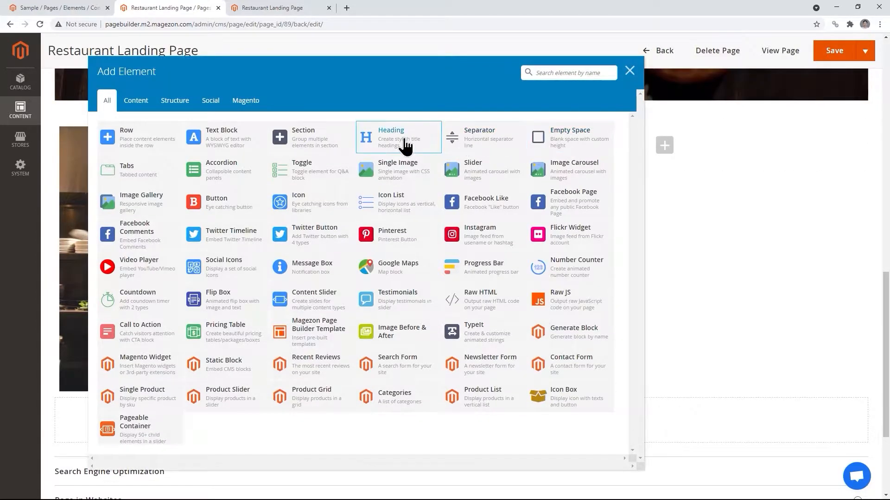
pyautogui.click(402, 142)
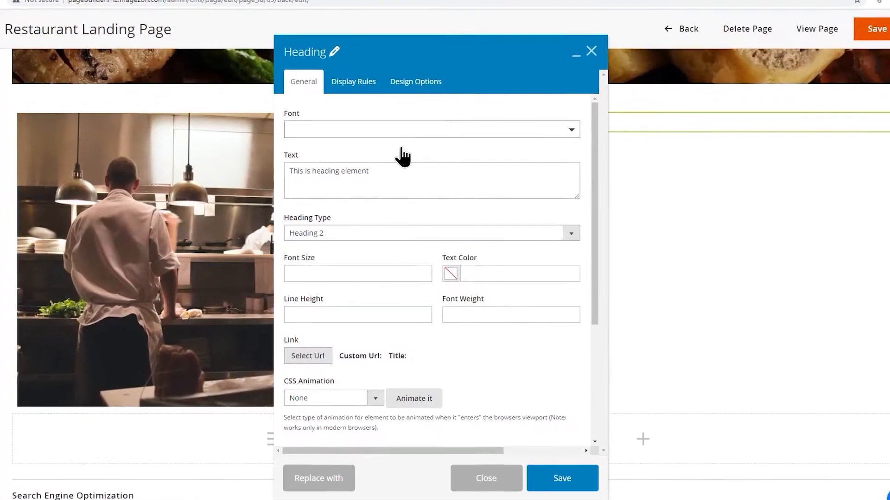
pyautogui.click(405, 174)
pyautogui.hotkey('ctrl', 'a')
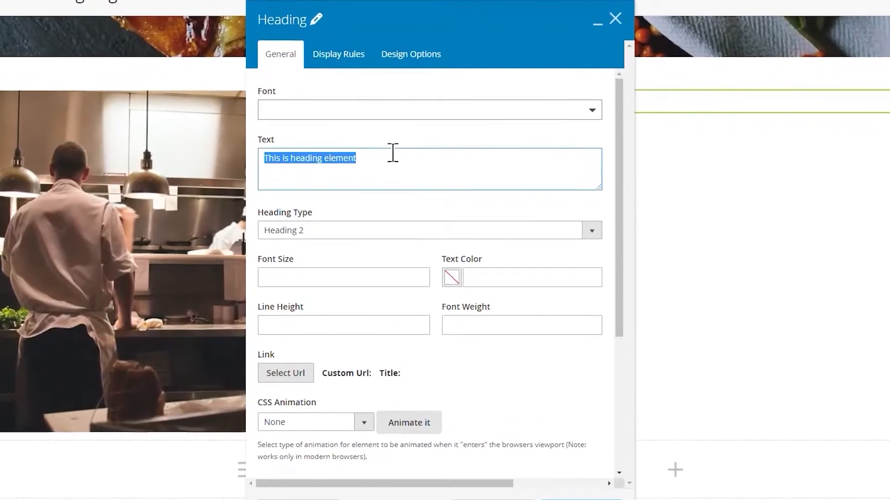
pyautogui.write('OUR STORY')
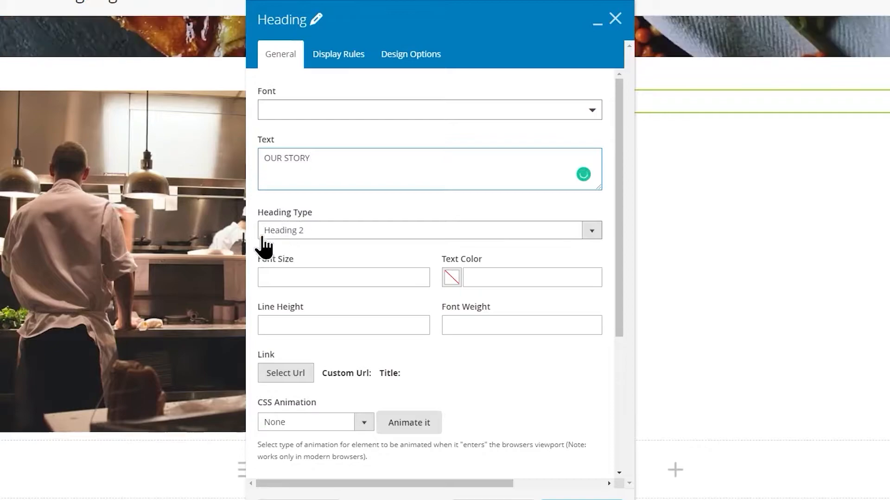
# Set the OUR STORY heading's font size to 40 and font weight to 300, and save the element.
pyautogui.click(279, 277)
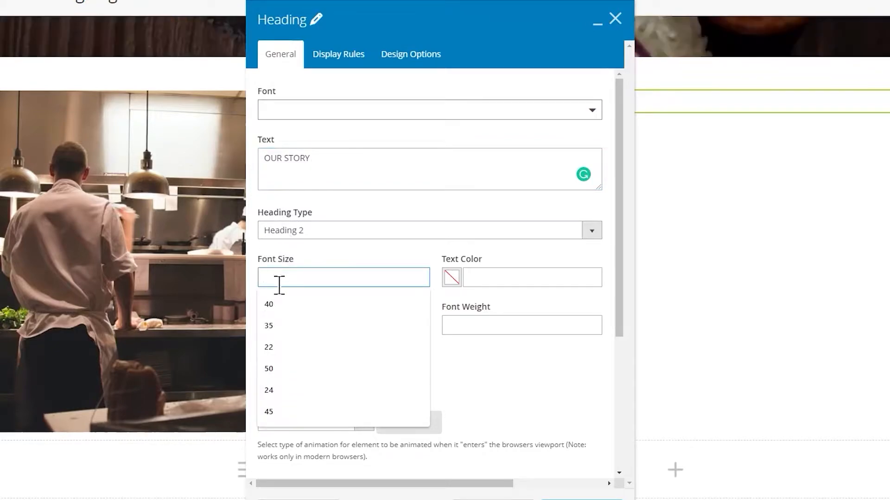
pyautogui.click(278, 302)
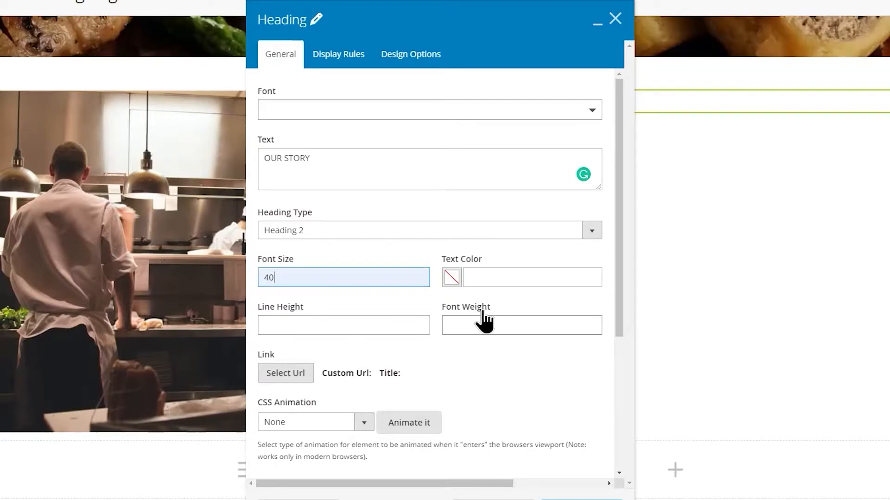
pyautogui.click(469, 325)
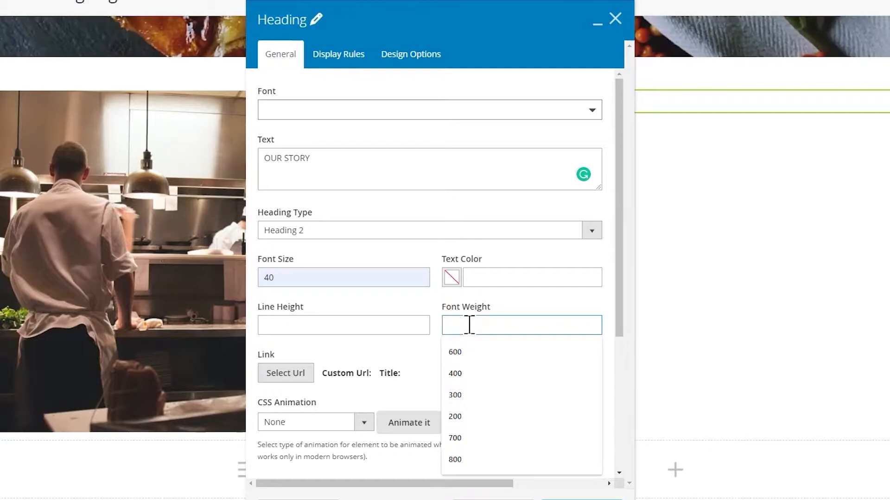
pyautogui.write('300')
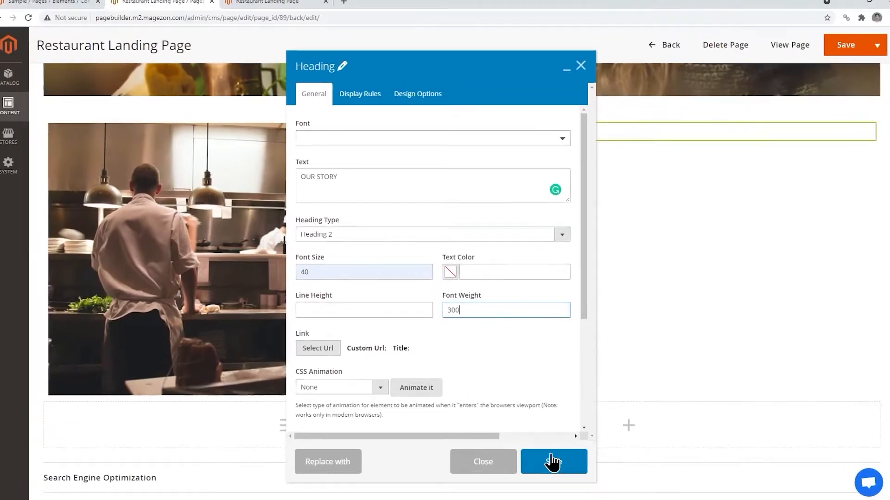
pyautogui.click(579, 499)
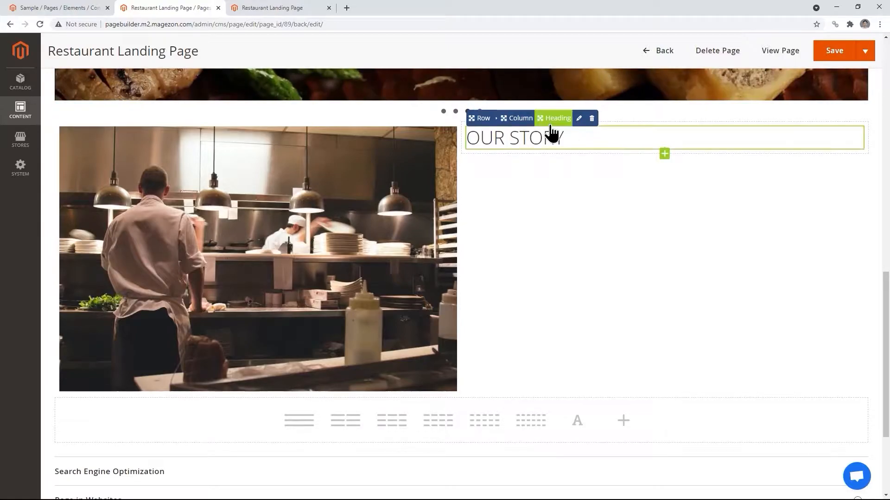
# Set the OUR STORY heading's alignment to Center in its design options and save it.
pyautogui.moveTo(552, 132)
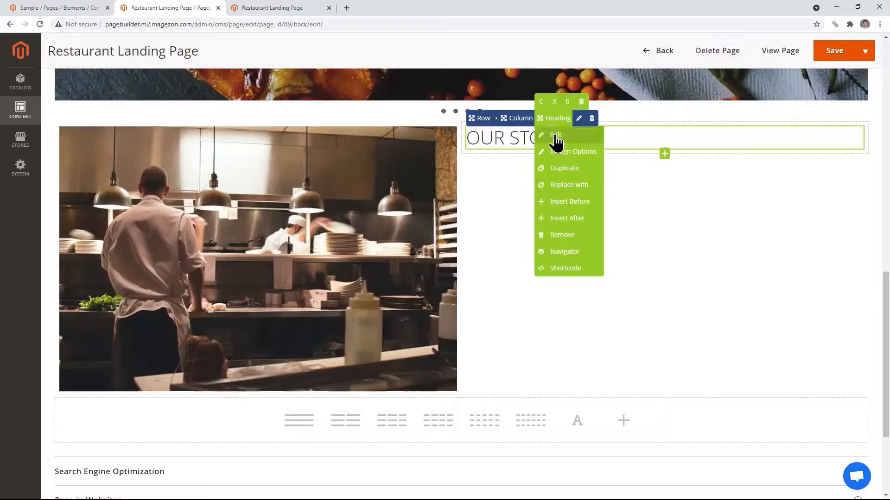
pyautogui.click(558, 153)
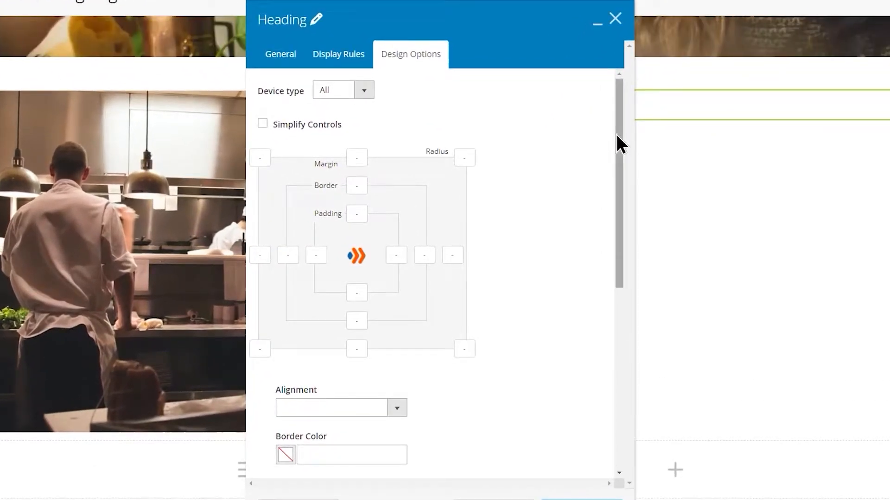
pyautogui.moveTo(618, 136); pyautogui.dragTo(616, 250)
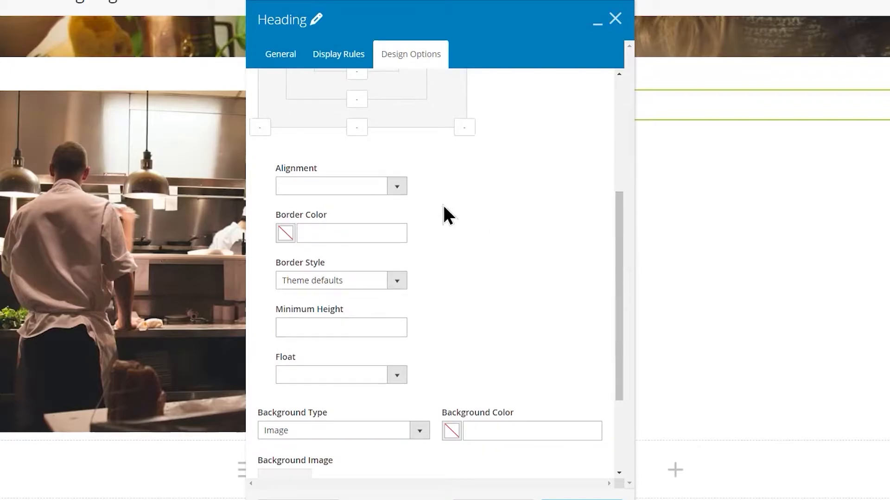
pyautogui.click(393, 187)
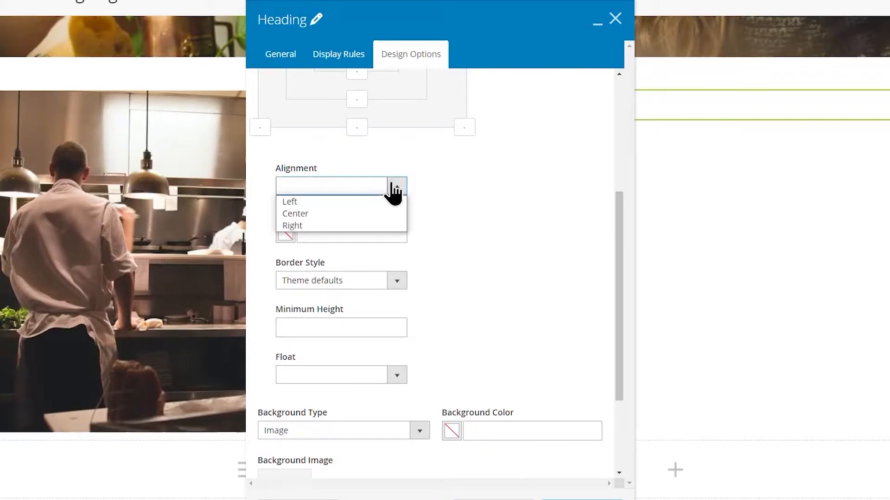
pyautogui.click(348, 214)
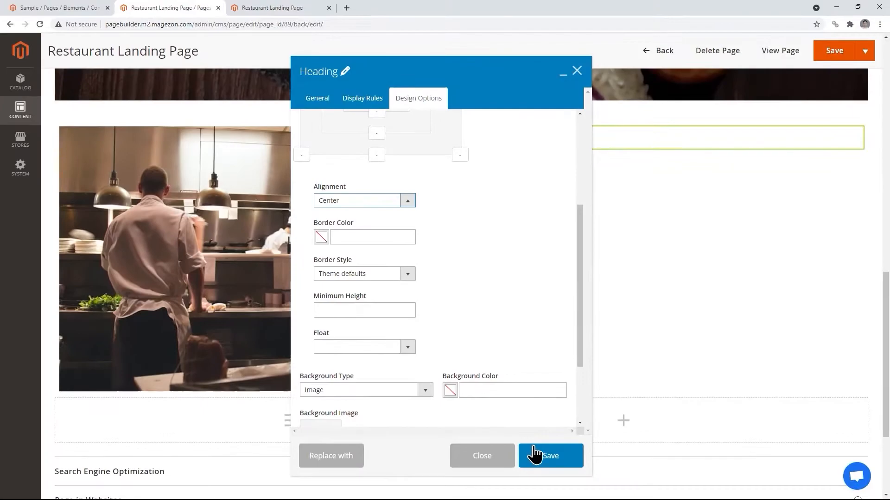
pyautogui.click(533, 451)
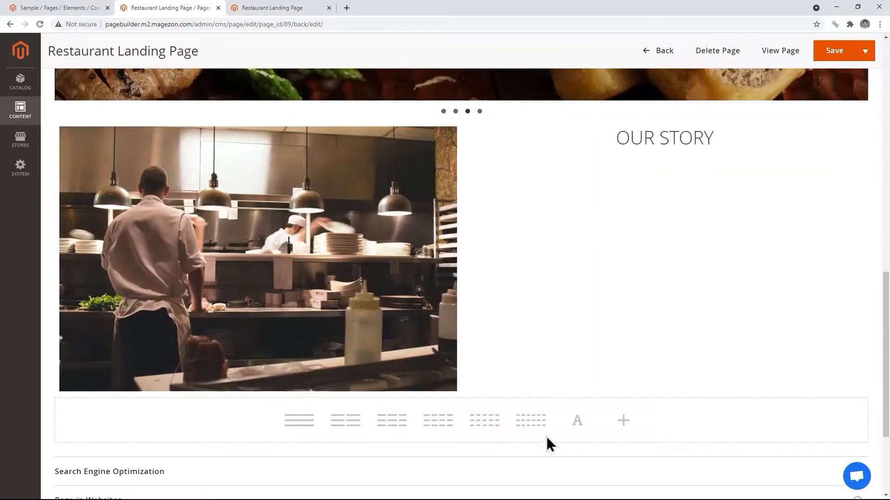
# Add a Text Block element below the heading and repeat its Lorem ipsum placeholder text once more.
pyautogui.click(666, 154)
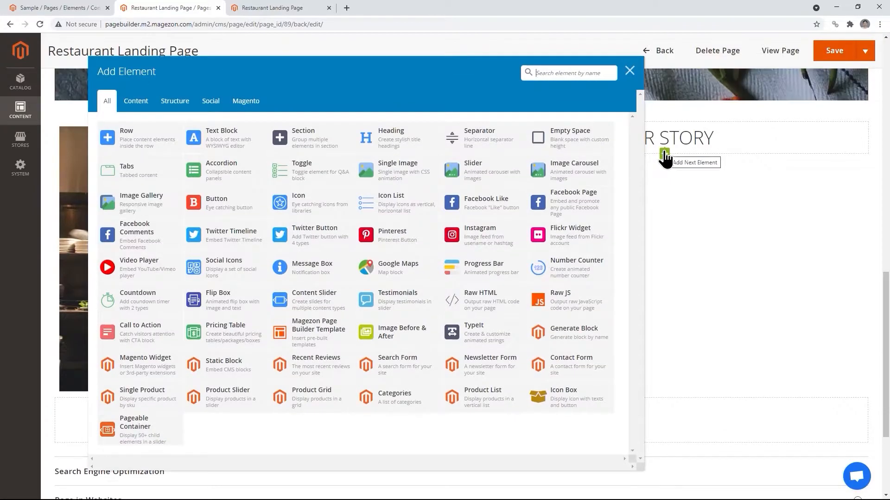
pyautogui.write('te')
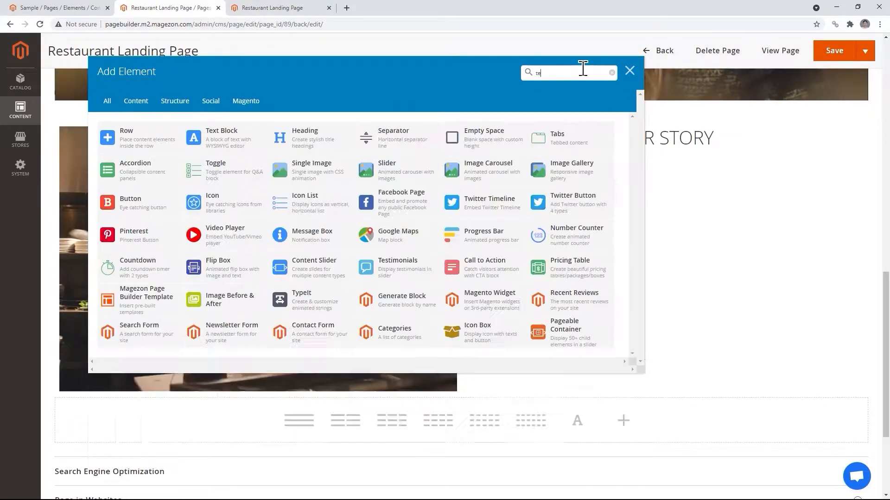
pyautogui.click(229, 142)
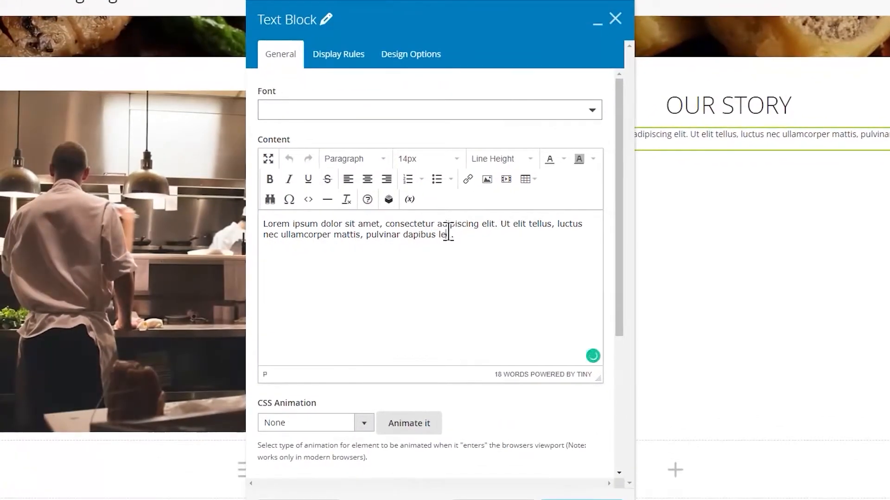
pyautogui.write('Lorem ipsum dolor sit amet, consectetur adipiscing elit. Ut elit tellus, luctus nec ullamcorper mattis, pulvinar dapibus leo.')
# Format all of the text block's content at 16px with a 28px line height, centered.
pyautogui.hotkey('ctrl', 'a')
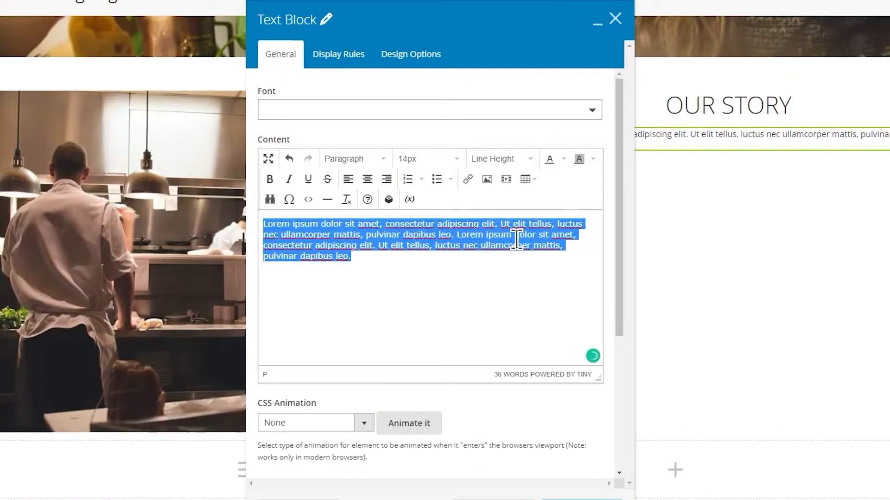
pyautogui.click(434, 163)
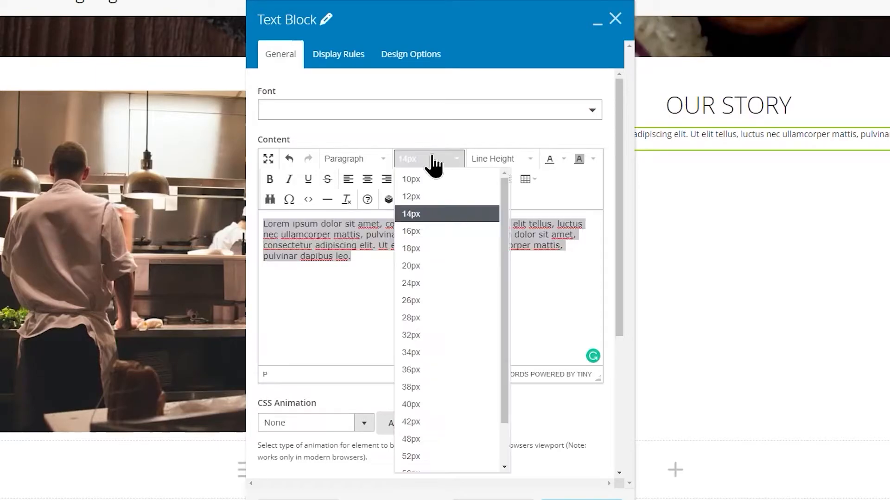
pyautogui.click(423, 230)
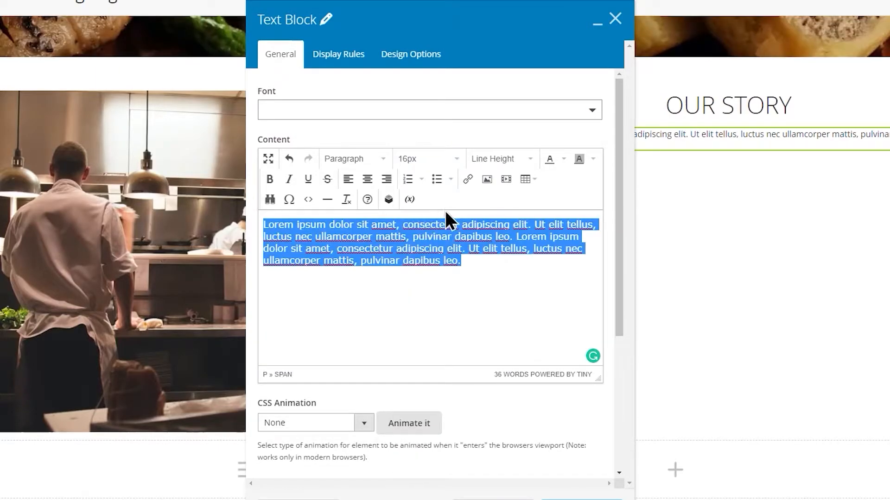
pyautogui.click(529, 160)
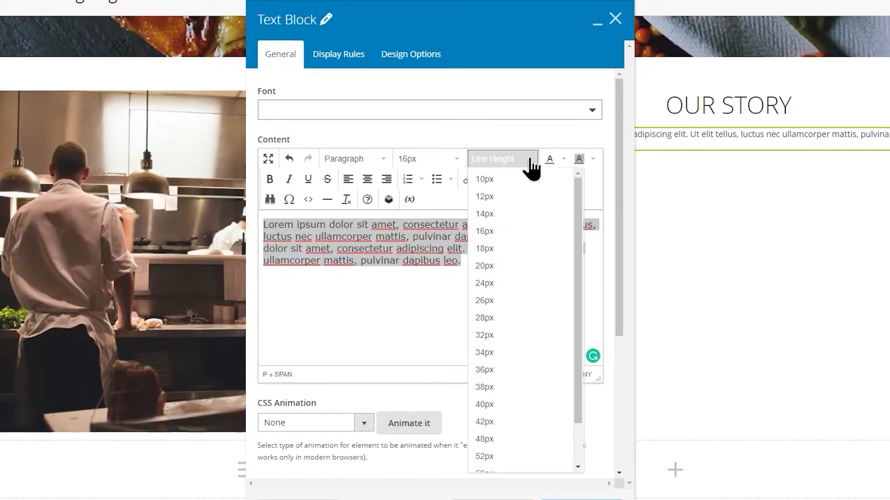
pyautogui.click(499, 316)
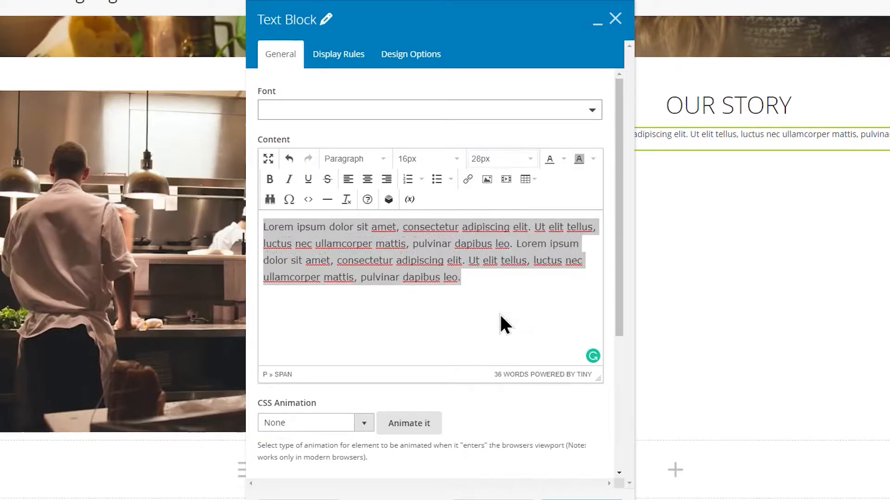
pyautogui.click(368, 179)
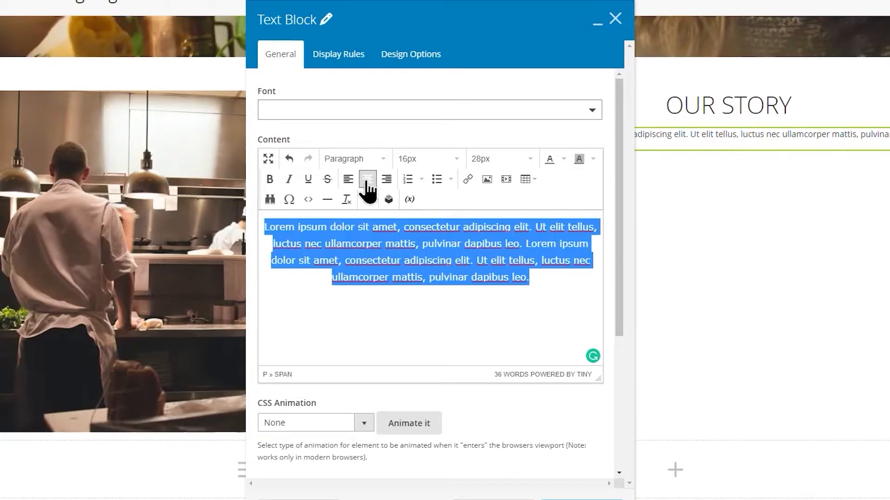
# Give the text block a top padding of 15 and Center alignment in its design options, and save it.
pyautogui.click(410, 67)
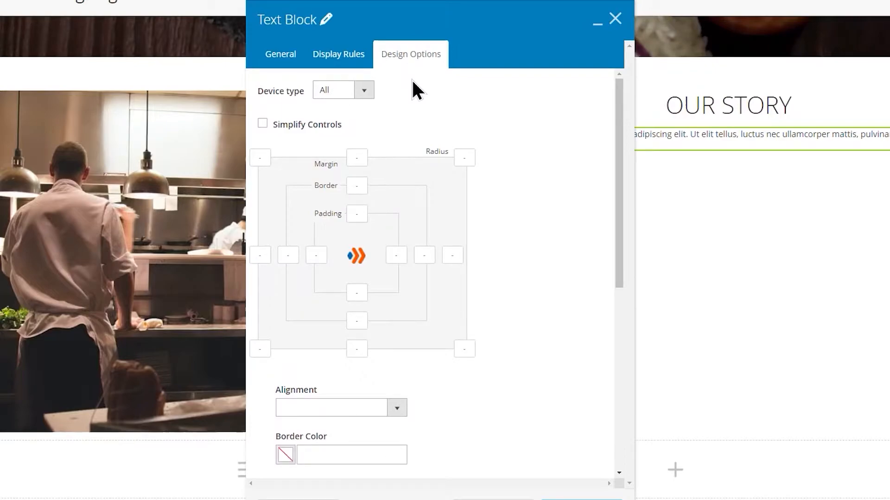
pyautogui.click(366, 211)
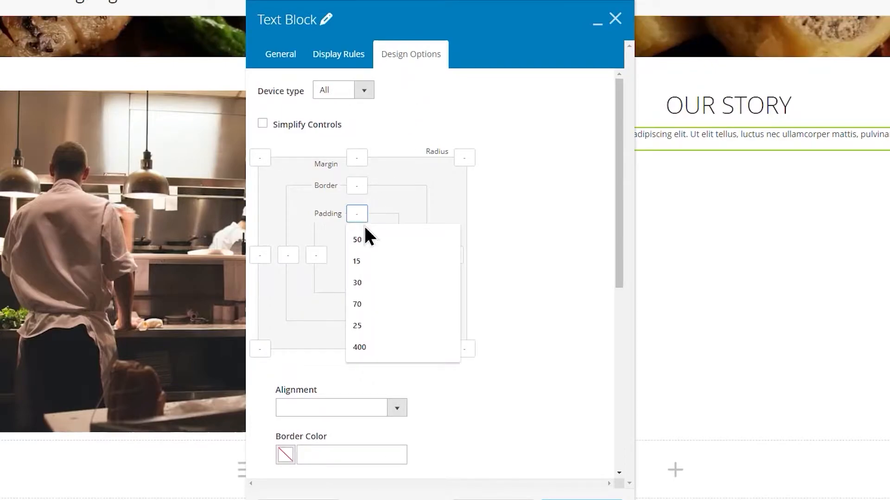
pyautogui.click(360, 260)
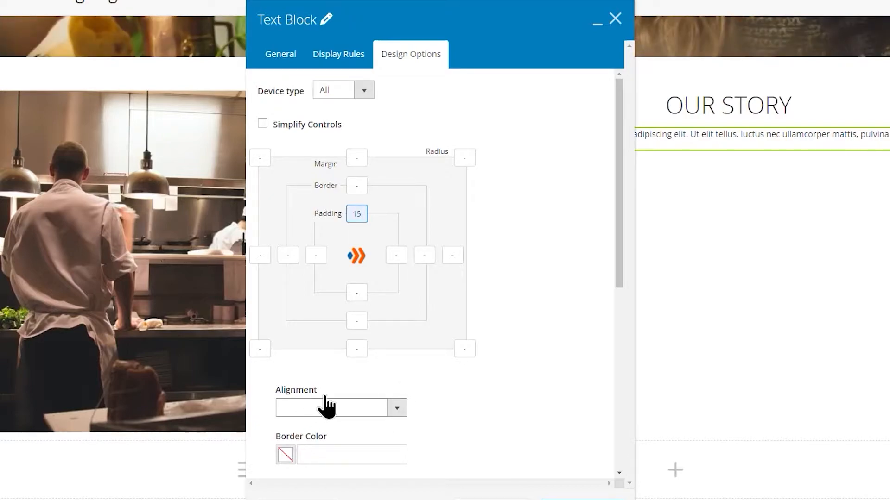
pyautogui.click(397, 408)
pyautogui.click(364, 436)
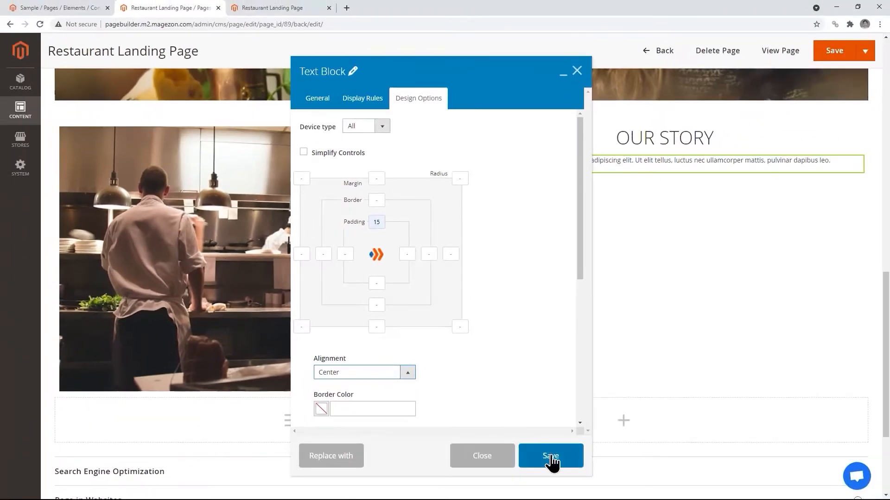
pyautogui.click(549, 458)
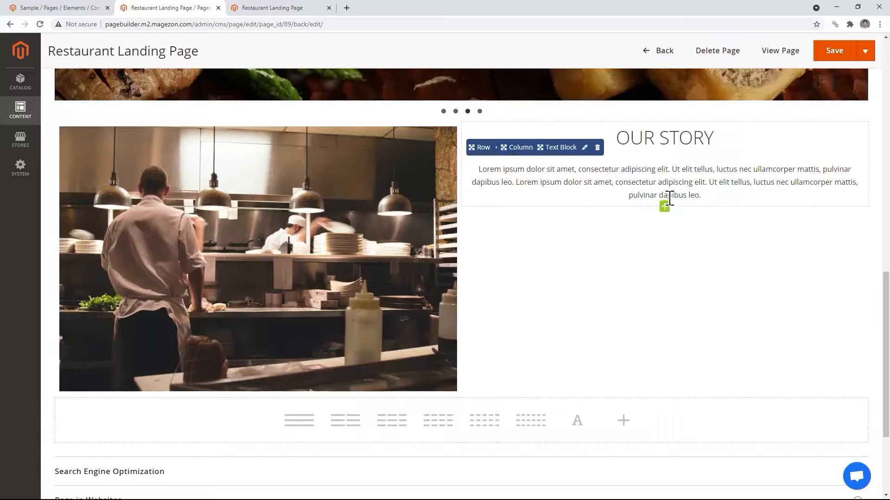
# Add a Button element below the text block with the label About us.
pyautogui.click(664, 207)
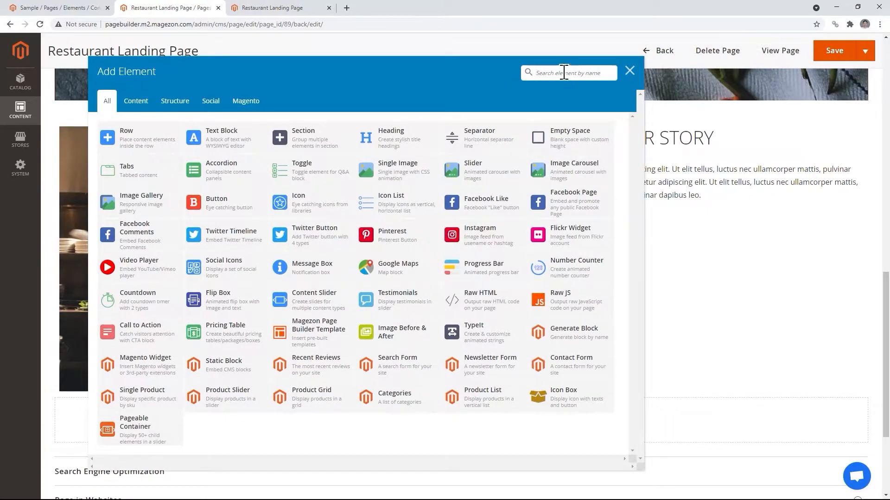
pyautogui.write('buto')
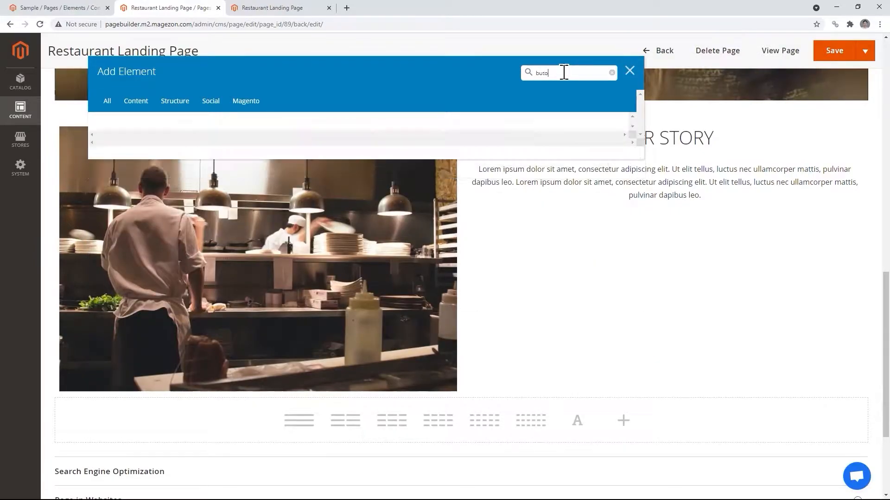
pyautogui.click(285, 135)
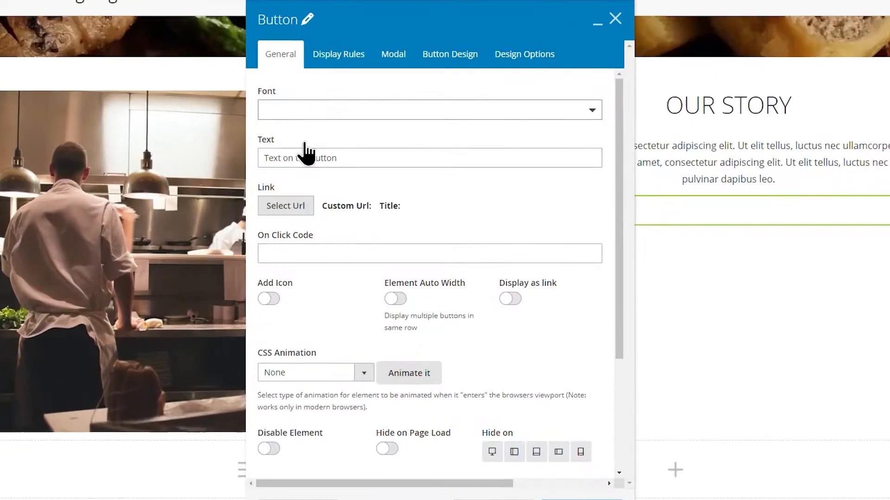
pyautogui.click(338, 158)
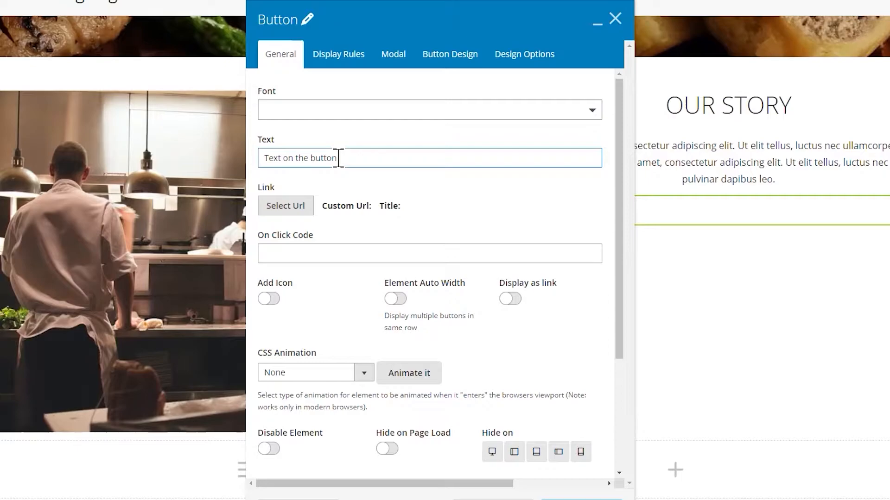
pyautogui.hotkey('ctrl', 'a')
pyautogui.write('About us')
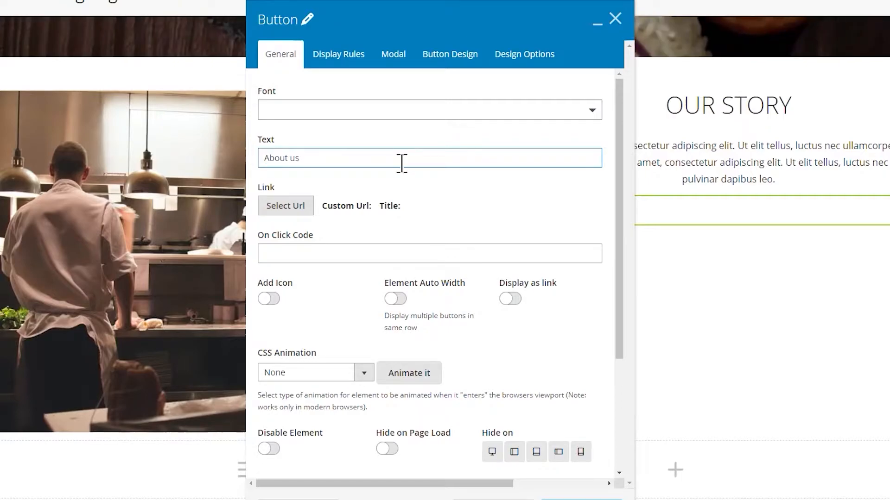
pyautogui.click(281, 208)
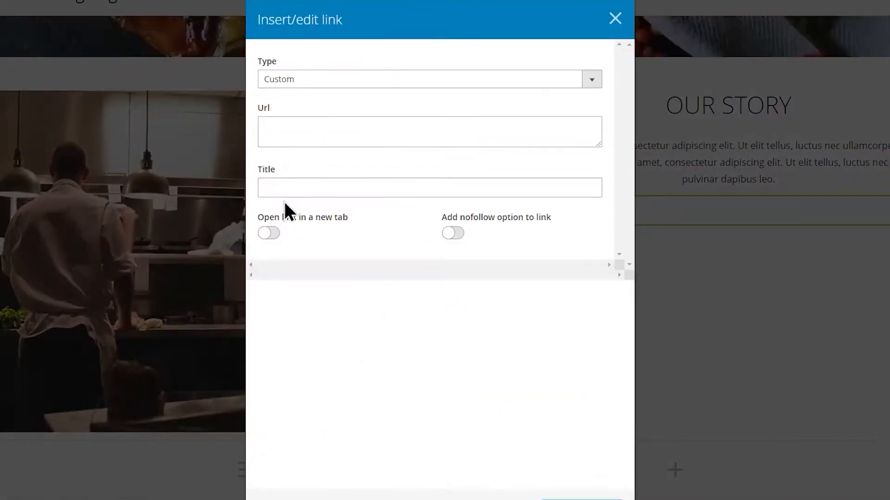
pyautogui.click(284, 125)
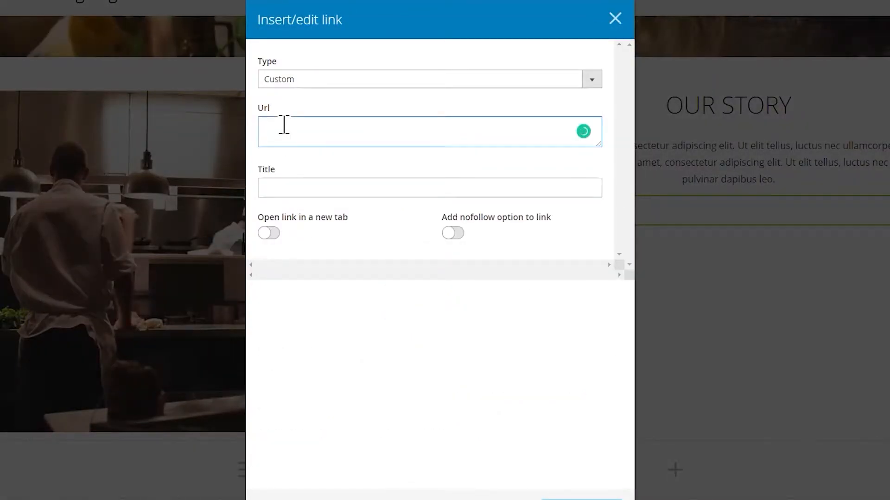
pyautogui.write('https://www.magezon.com/magezon-page-builder-for-magento-2.html')
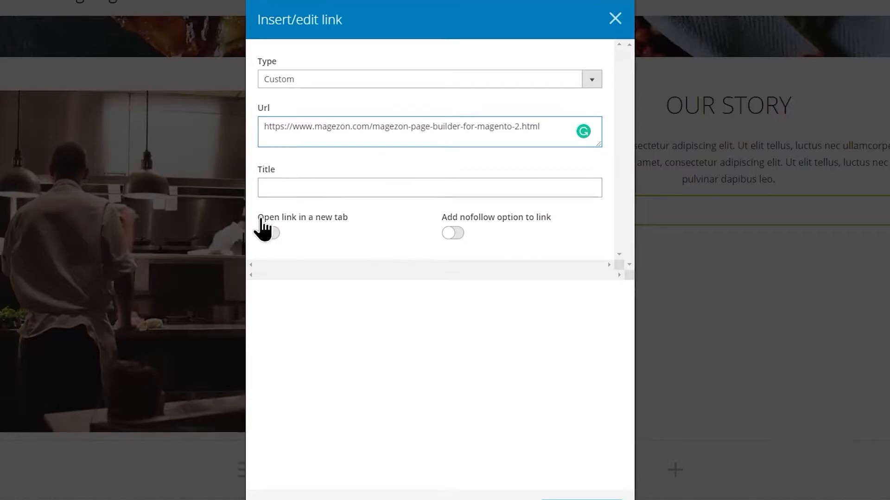
pyautogui.click(278, 234)
pyautogui.click(282, 233)
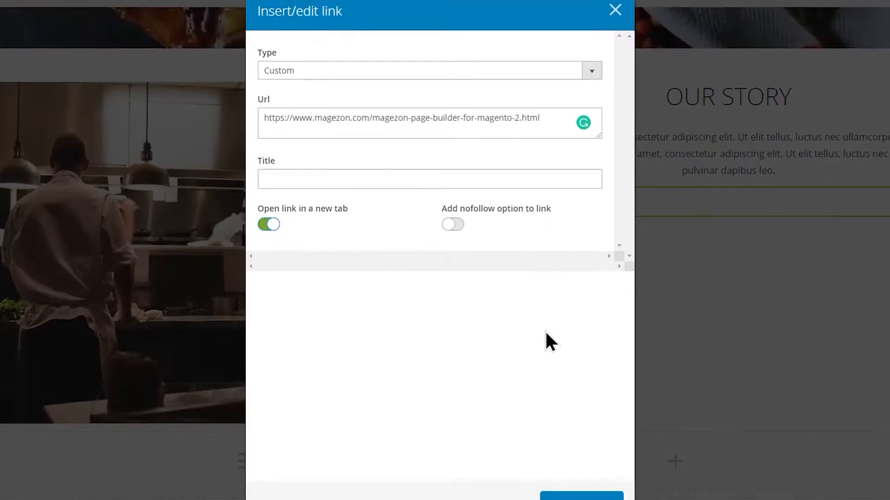
pyautogui.click(581, 471)
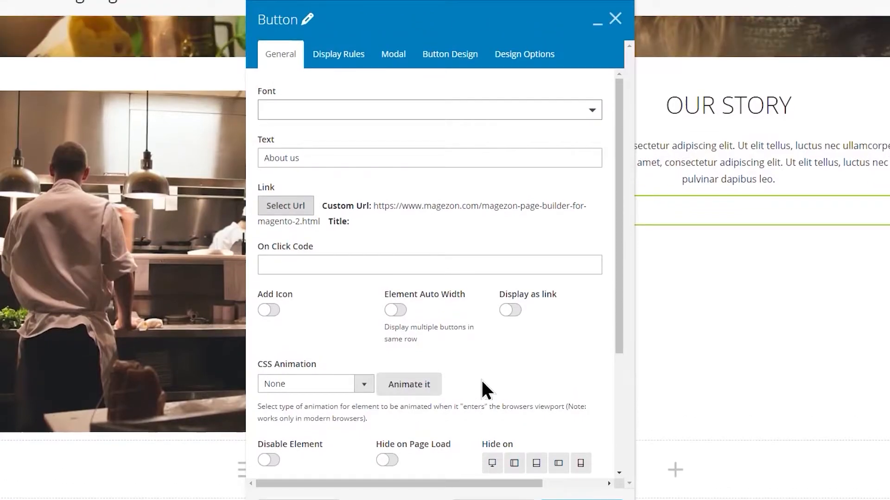
# Set the button's normal text color to #ffffff and its background color to #343434.
pyautogui.click(443, 57)
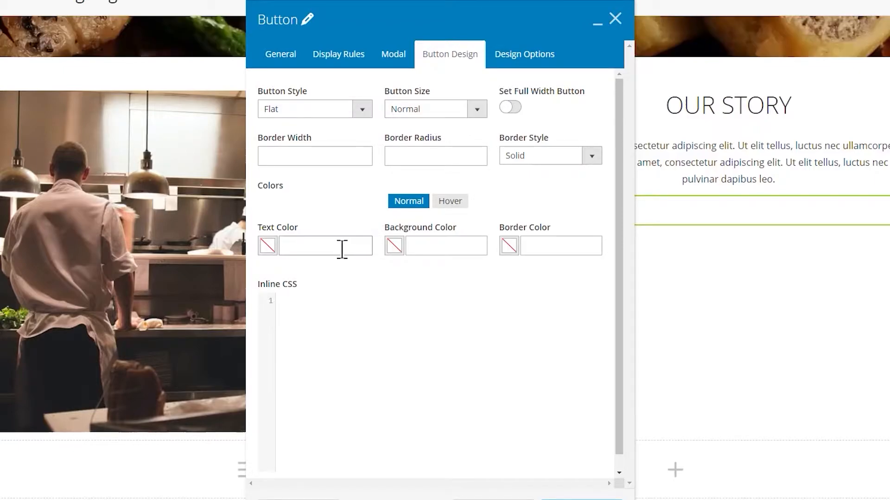
pyautogui.click(267, 246)
pyautogui.click(353, 269)
pyautogui.click(439, 395)
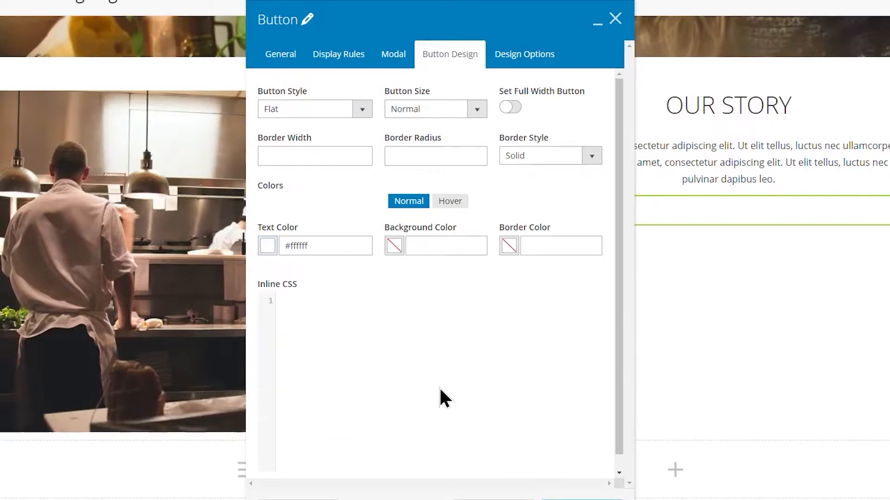
pyautogui.click(393, 246)
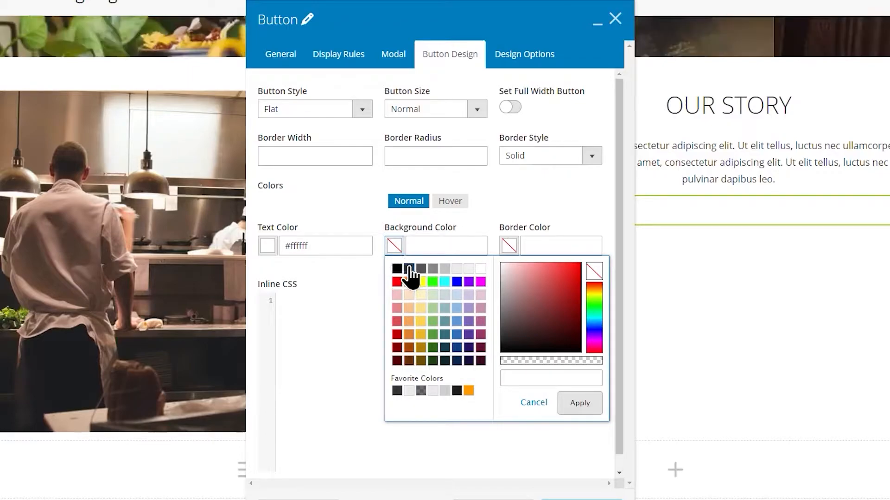
pyautogui.click(409, 270)
pyautogui.click(576, 405)
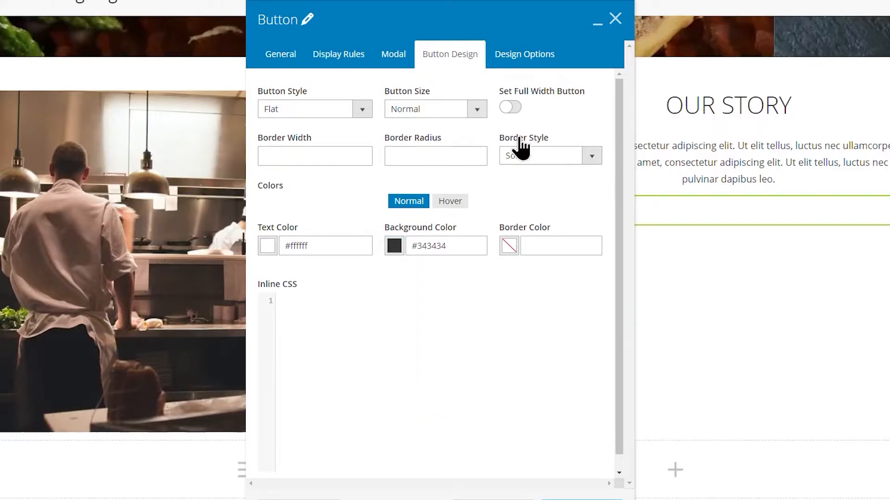
# Give the button Center alignment and a top padding of 15 in its design options, and save it.
pyautogui.click(518, 69)
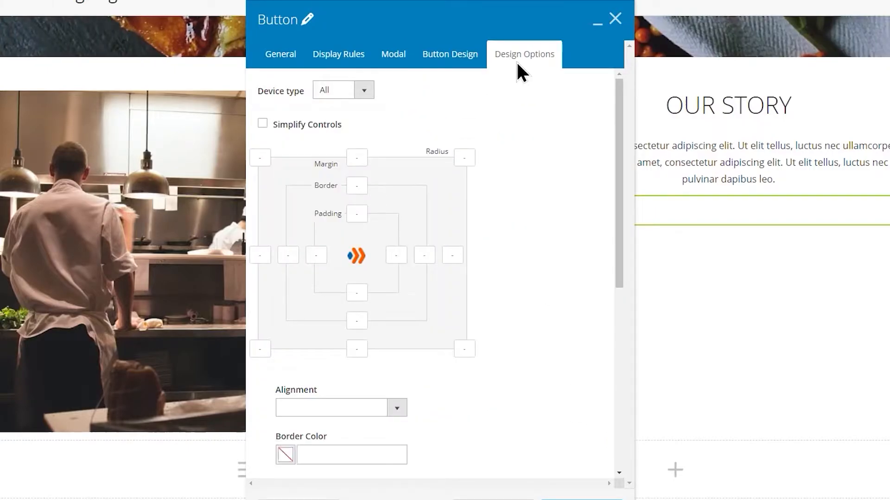
pyautogui.moveTo(619, 122); pyautogui.dragTo(619, 206)
pyautogui.click(398, 235)
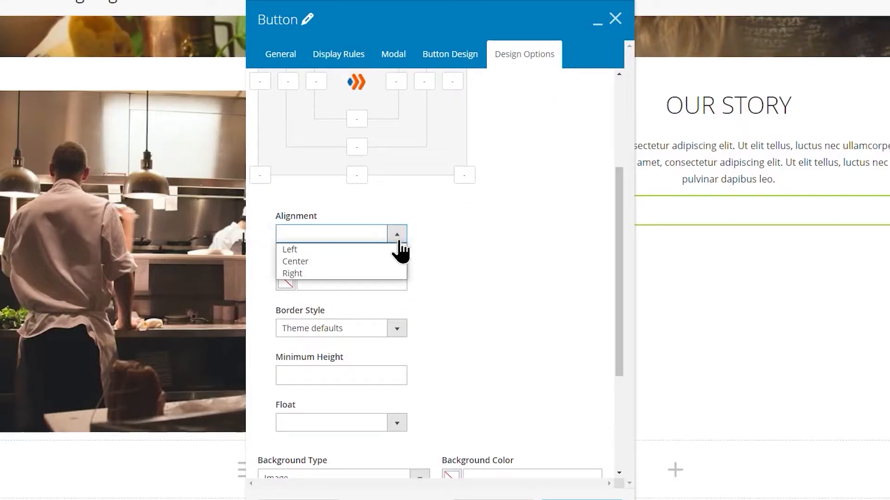
pyautogui.click(371, 262)
pyautogui.moveTo(620, 258); pyautogui.dragTo(619, 170)
pyautogui.click(360, 214)
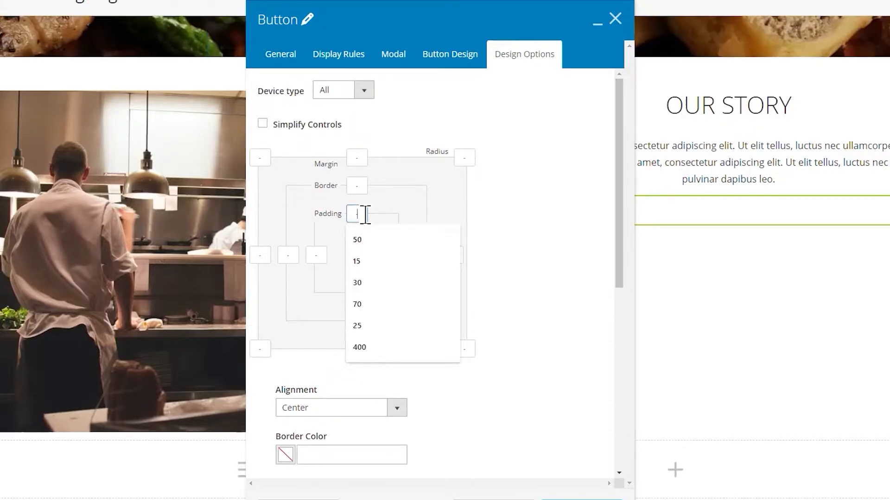
pyautogui.click(361, 259)
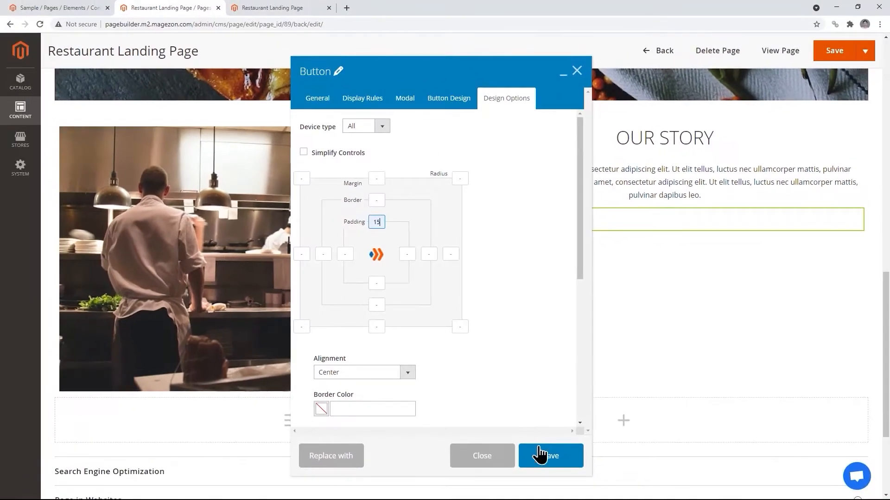
pyautogui.click(538, 454)
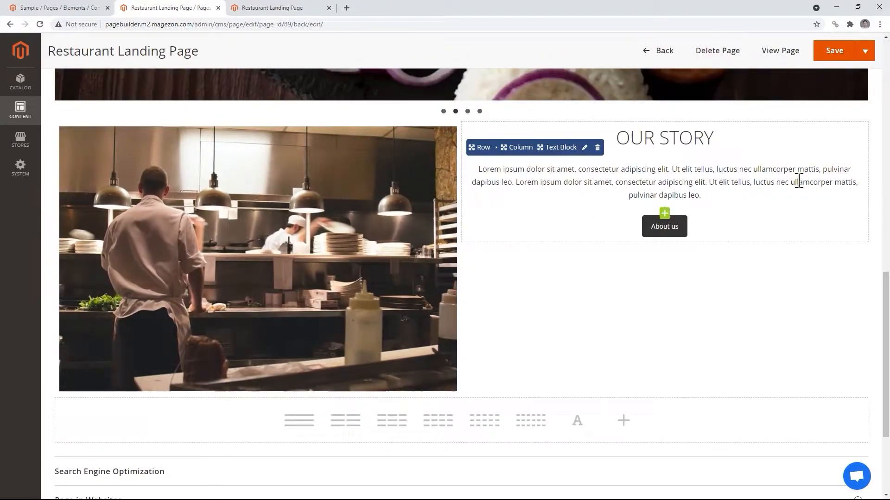
# Give the column holding the Our Story text a left padding of 50 and a right padding of 30, and save it.
pyautogui.moveTo(522, 152)
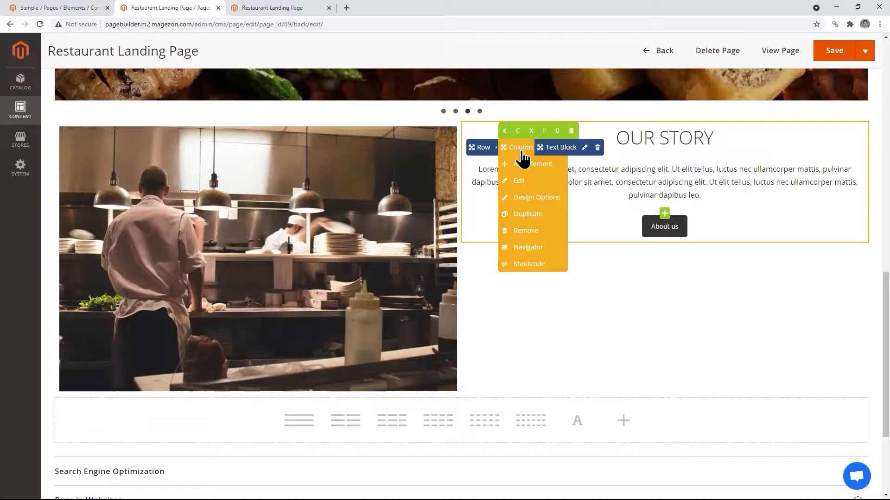
pyautogui.click(527, 197)
pyautogui.click(345, 254)
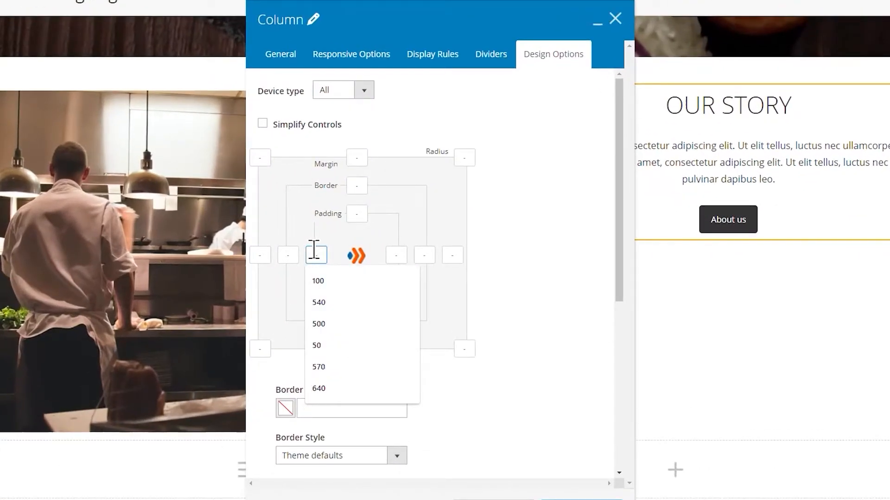
pyautogui.write('50')
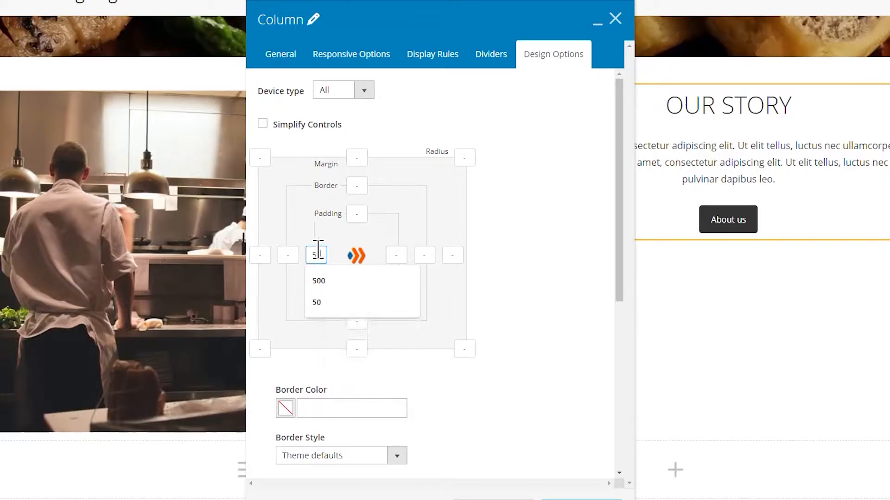
pyautogui.click(346, 302)
pyautogui.click(406, 256)
pyautogui.write('30')
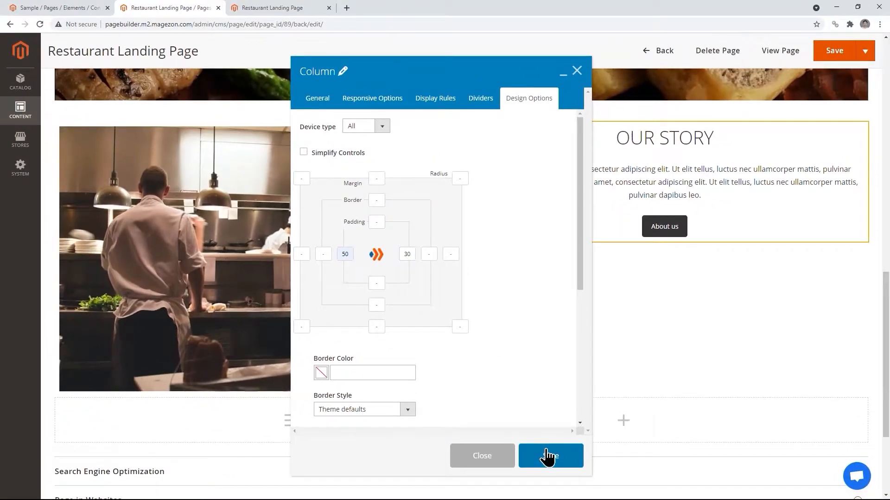
pyautogui.click(549, 457)
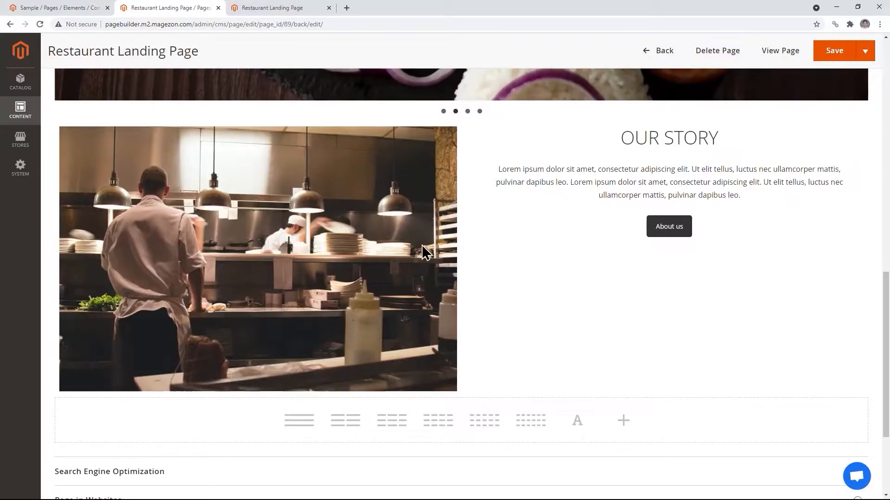
# Enable Column Equal Height on the Our Story row with Middle content position, and save the row.
pyautogui.moveTo(77, 127)
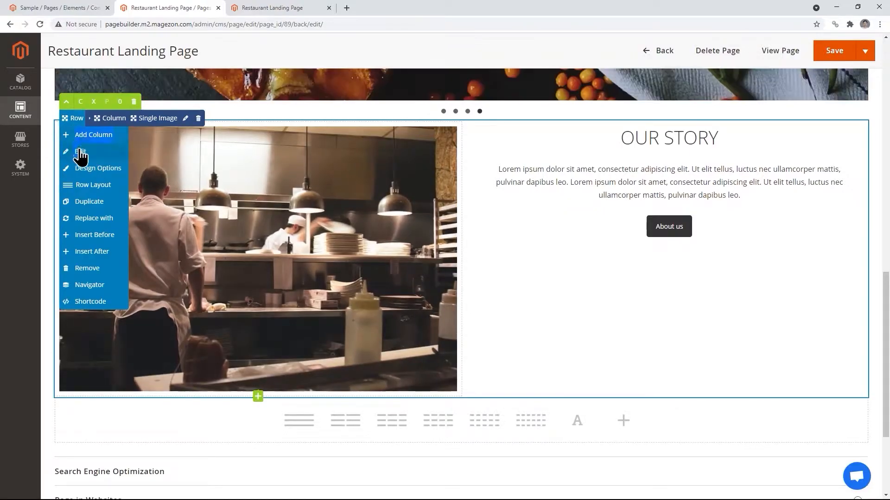
pyautogui.click(80, 153)
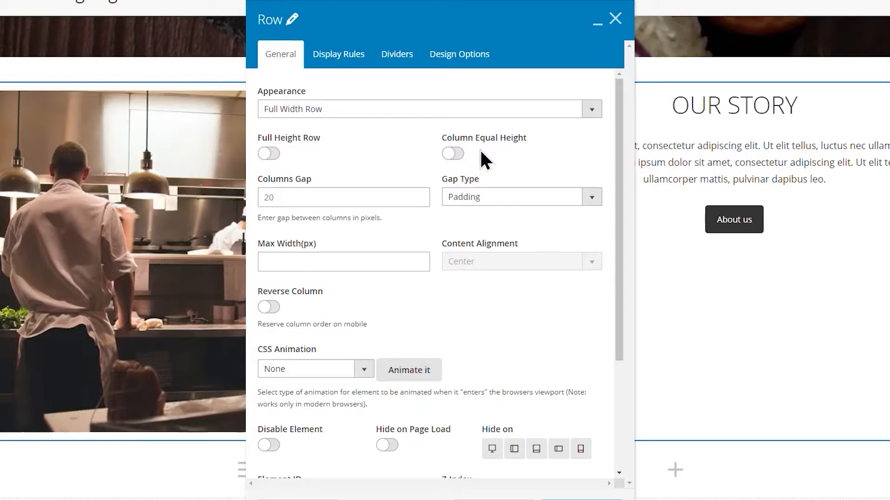
pyautogui.click(457, 153)
pyautogui.click(592, 156)
pyautogui.click(538, 183)
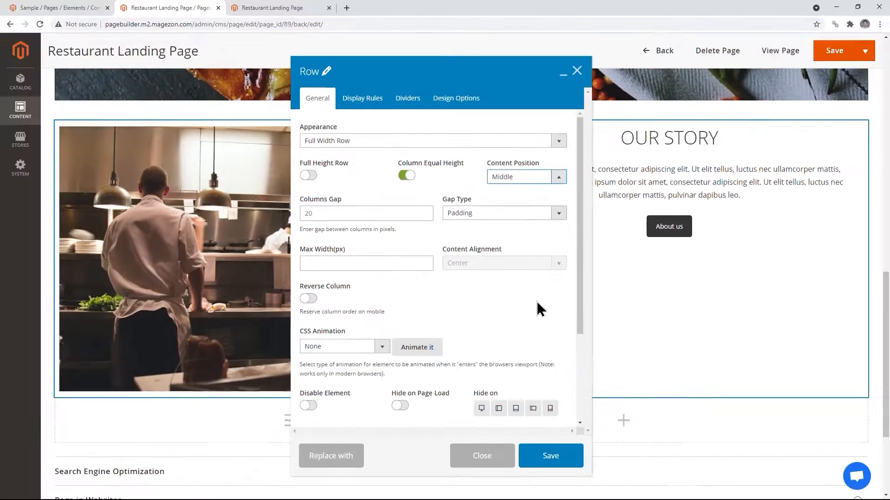
pyautogui.click(539, 452)
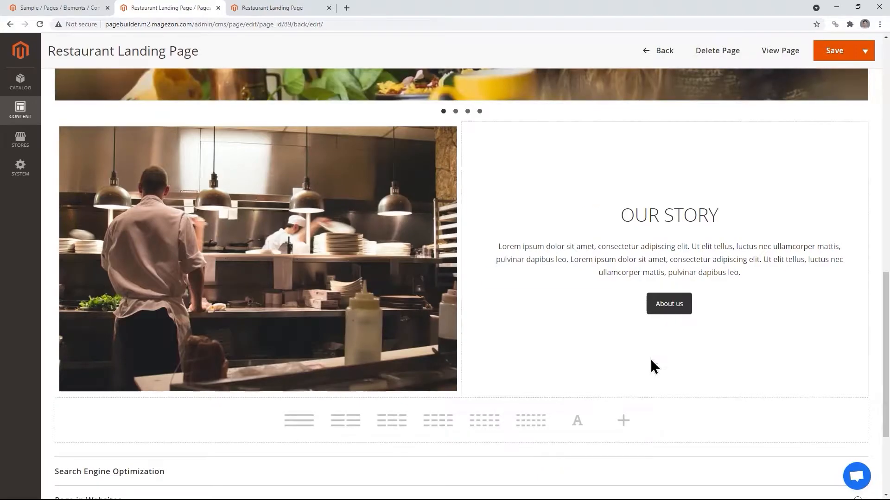
# Save the landing page and check the Our Story section on the reloaded storefront page.
pyautogui.click(836, 55)
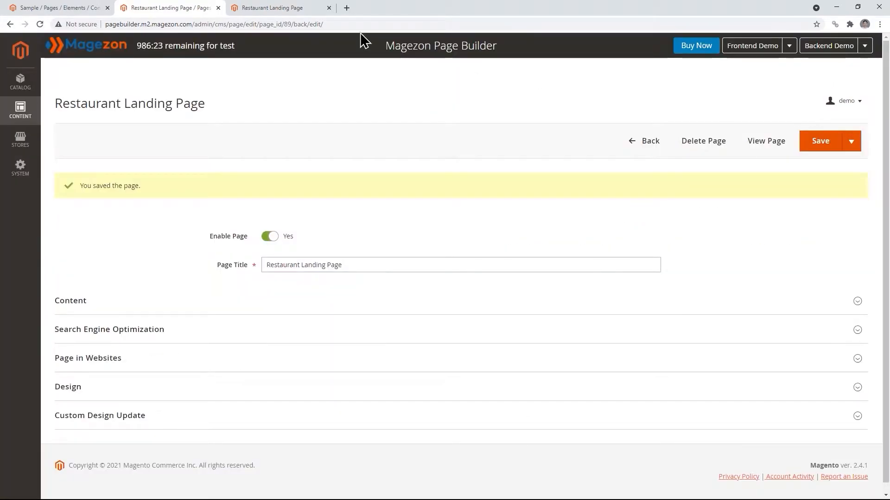
pyautogui.click(295, 8)
pyautogui.click(42, 27)
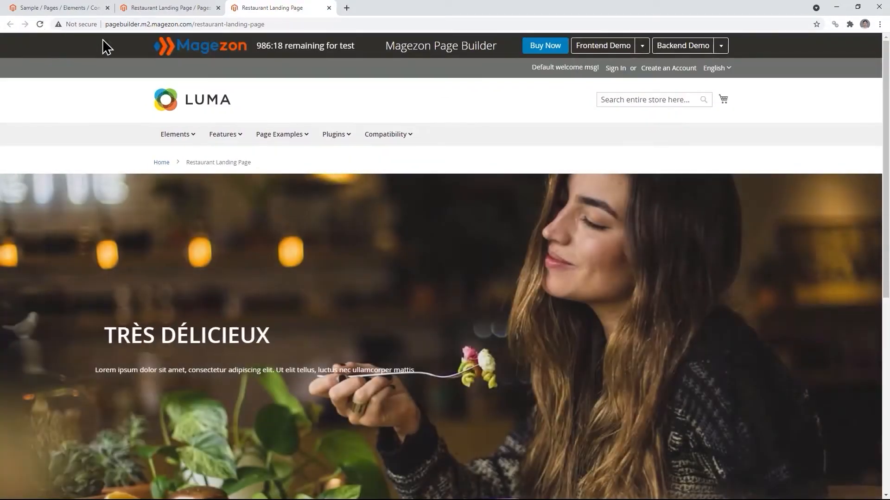
pyautogui.moveTo(889, 96); pyautogui.dragTo(889, 288)
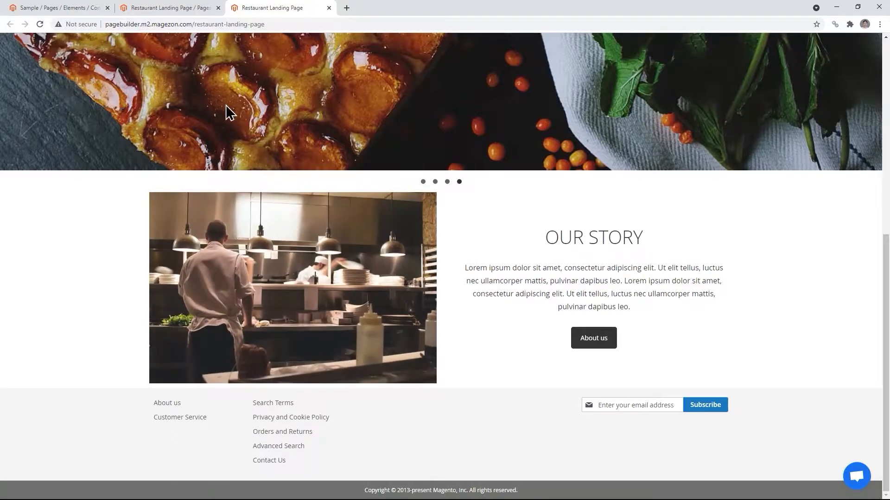
# Return to the page's content in the admin, give the Our Story row a top margin of 70, and save the row.
pyautogui.click(173, 8)
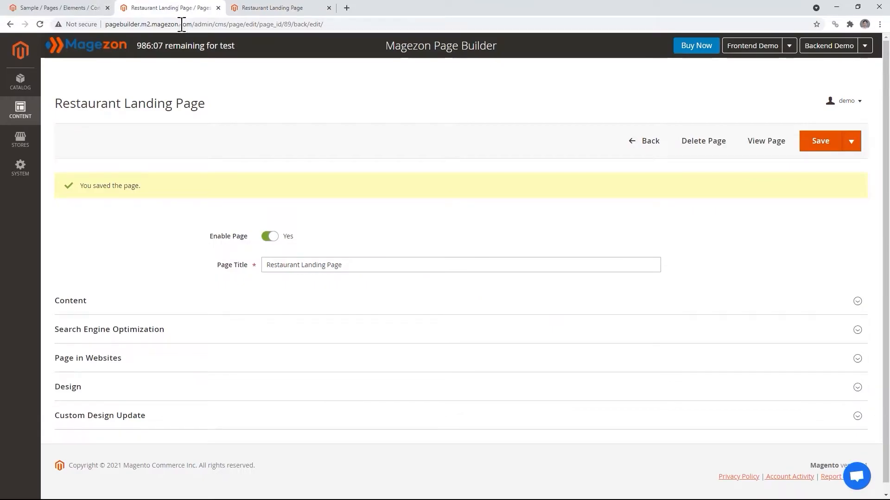
pyautogui.click(89, 303)
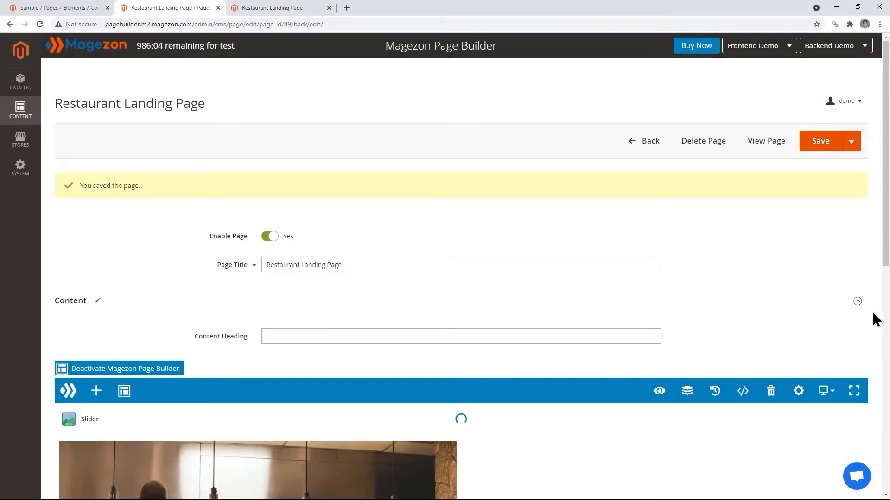
pyautogui.moveTo(889, 263); pyautogui.dragTo(889, 492)
pyautogui.moveTo(128, 196)
pyautogui.moveTo(82, 153)
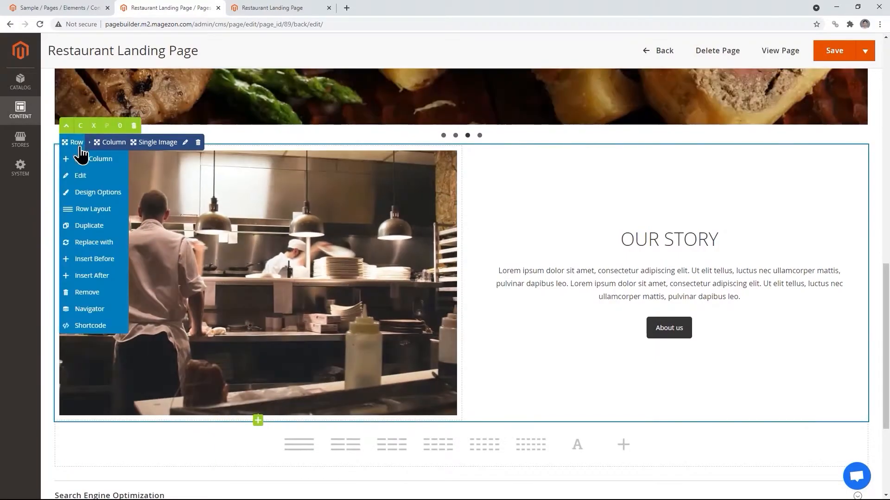
pyautogui.click(85, 192)
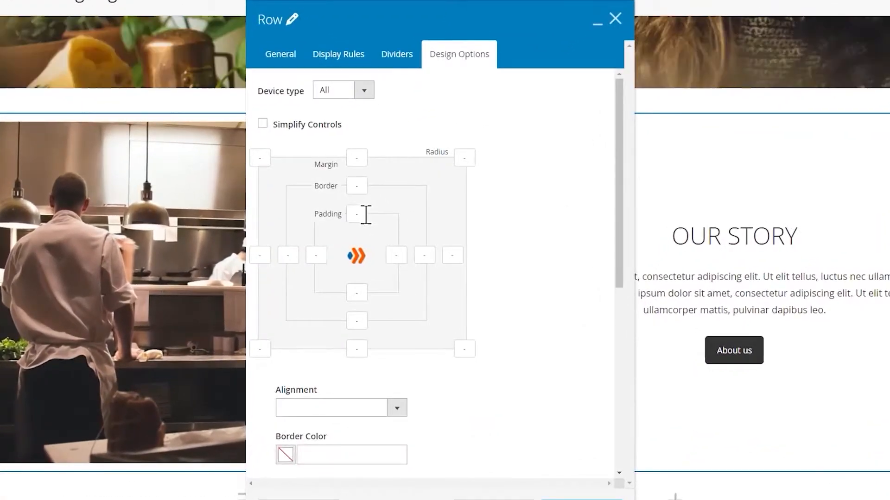
pyautogui.click(364, 162)
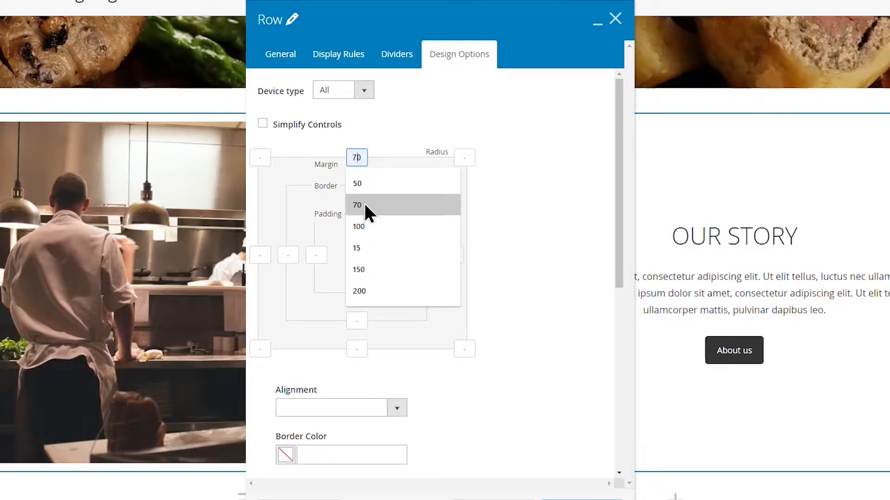
pyautogui.click(365, 204)
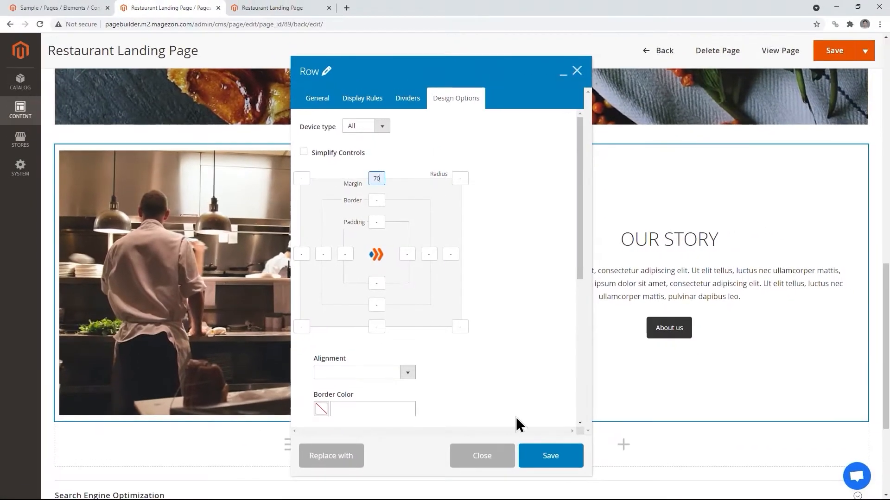
pyautogui.click(533, 461)
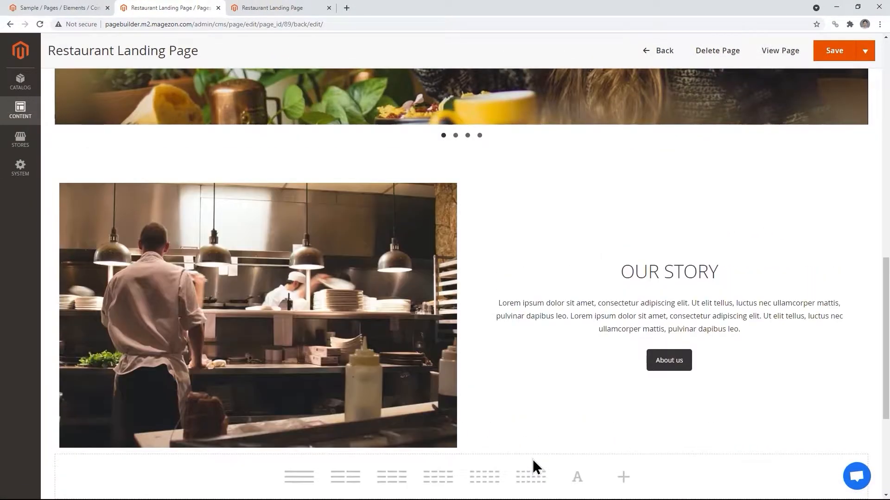
# Save the page with the new row spacing and reload its storefront view.
pyautogui.click(833, 51)
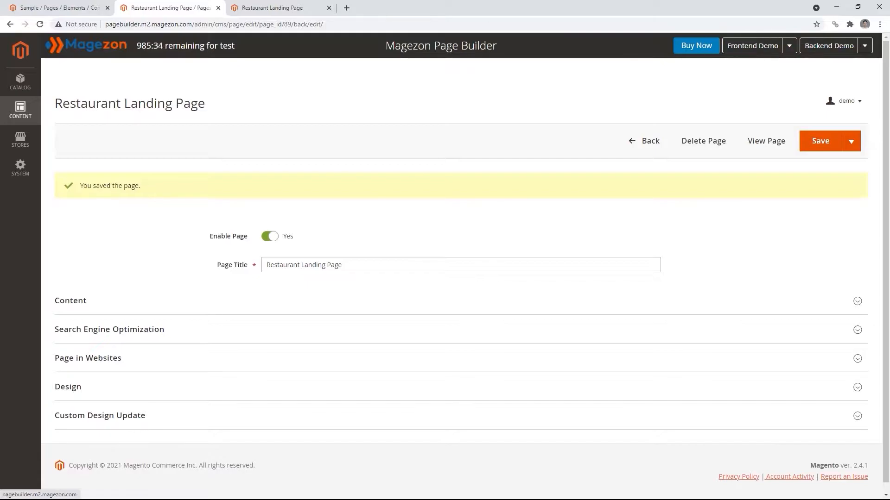
pyautogui.hotkey('ctrl', 'Tab')
pyautogui.click(40, 25)
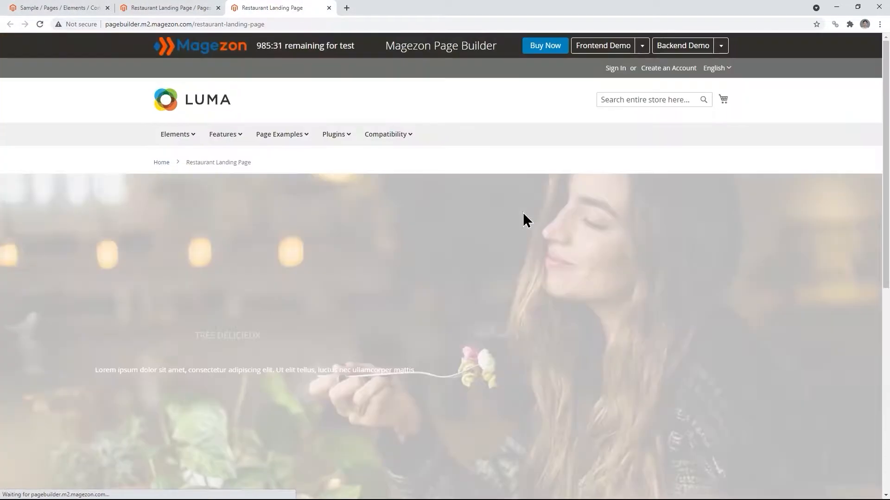
# Return to the landing page's content in the admin and add a Heading element below the Our Story row.
pyautogui.scroll(-4, 524, 215)
pyautogui.scroll(-4, 524, 217)
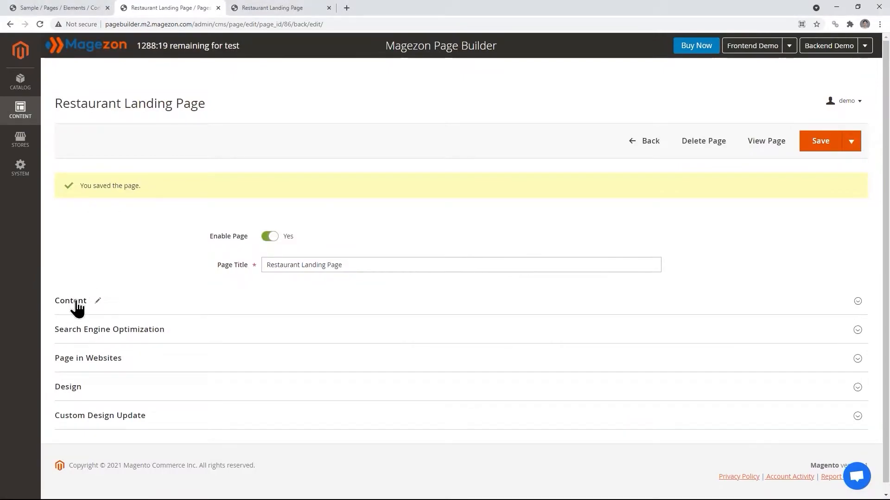
pyautogui.click(74, 302)
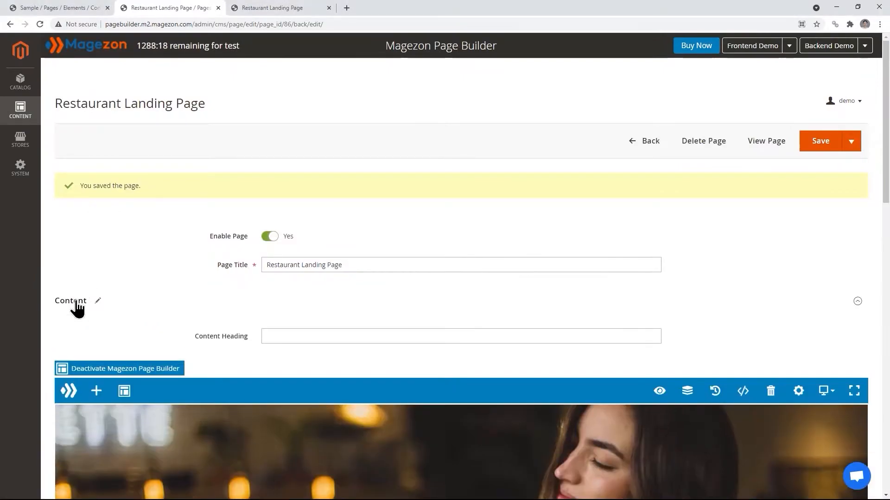
pyautogui.scroll(-15, 776, 278)
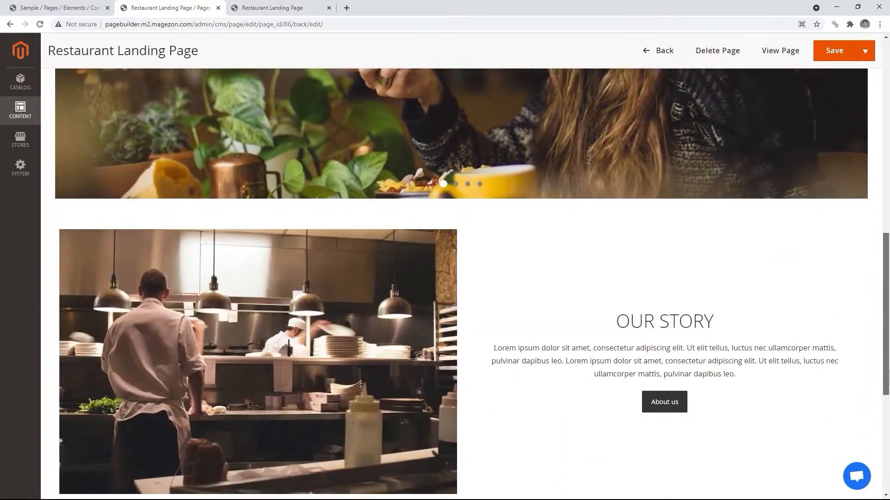
pyautogui.scroll(-1, 463, 278)
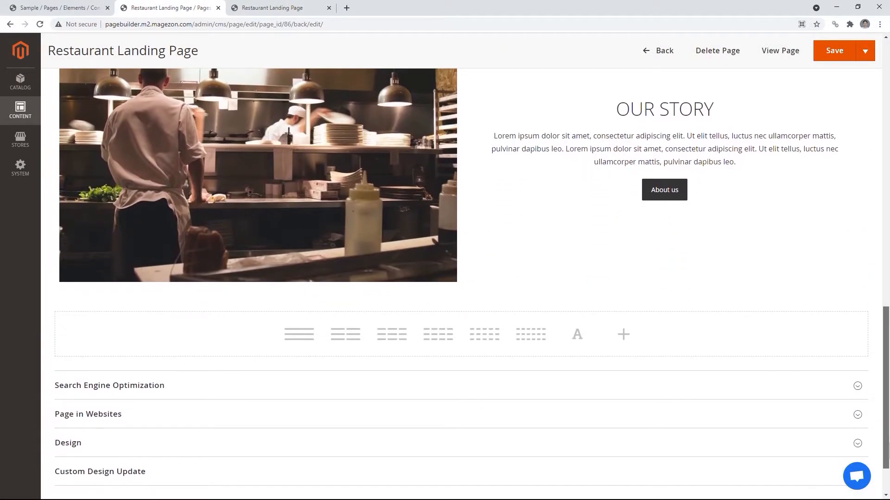
pyautogui.click(624, 334)
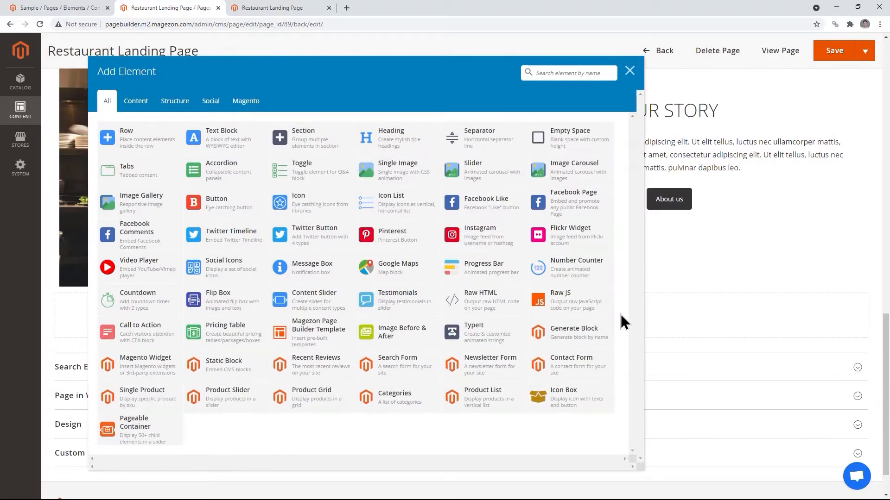
pyautogui.click(397, 145)
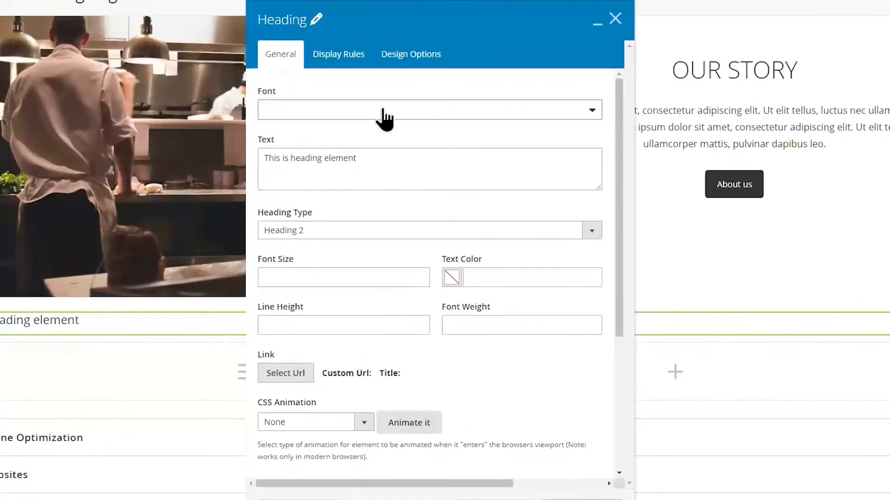
# Set the heading's text to NATURAL INGREDIENTS with font size 40 and font weight 300.
pyautogui.click(379, 165)
pyautogui.hotkey('ctrl', 'a')
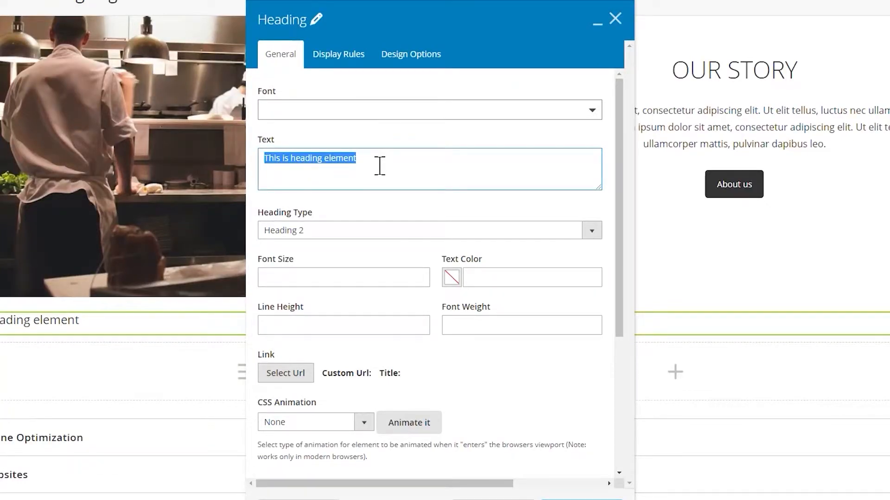
pyautogui.write('NATURAL INGREDIENTS')
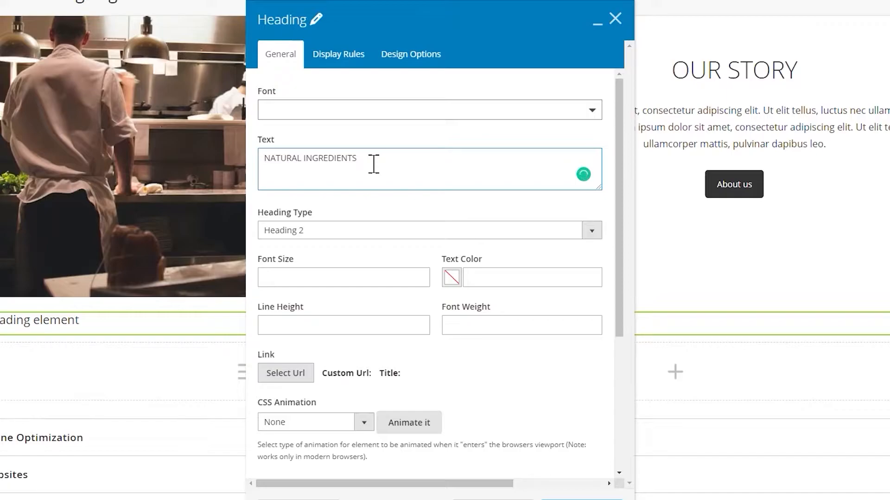
pyautogui.click(324, 276)
pyautogui.click(286, 306)
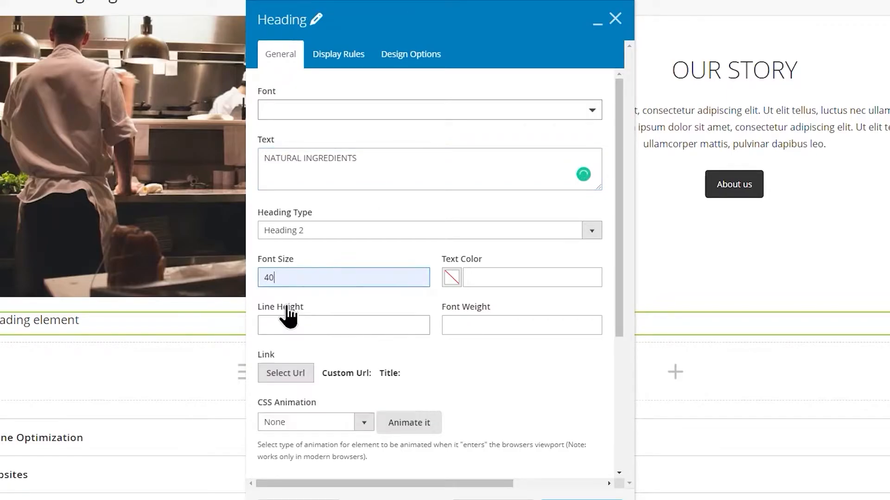
pyautogui.click(471, 326)
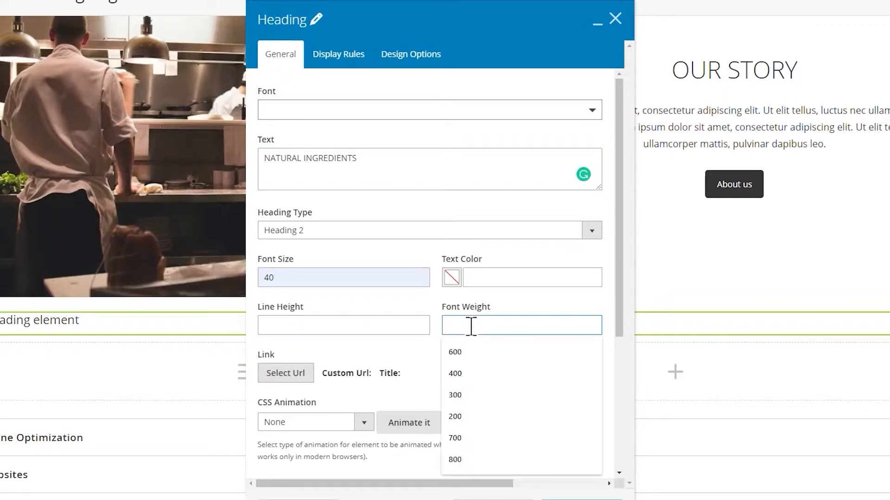
pyautogui.click(458, 394)
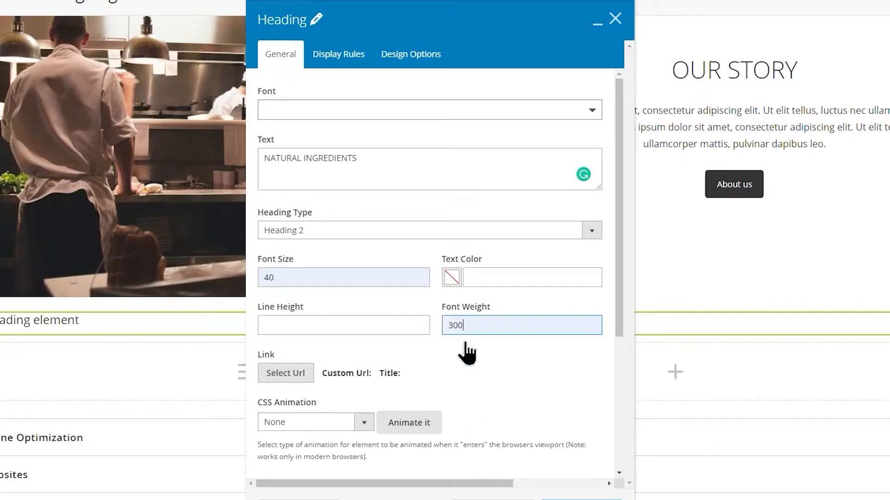
# Set the NATURAL INGREDIENTS heading's alignment to Center and save the element.
pyautogui.click(420, 74)
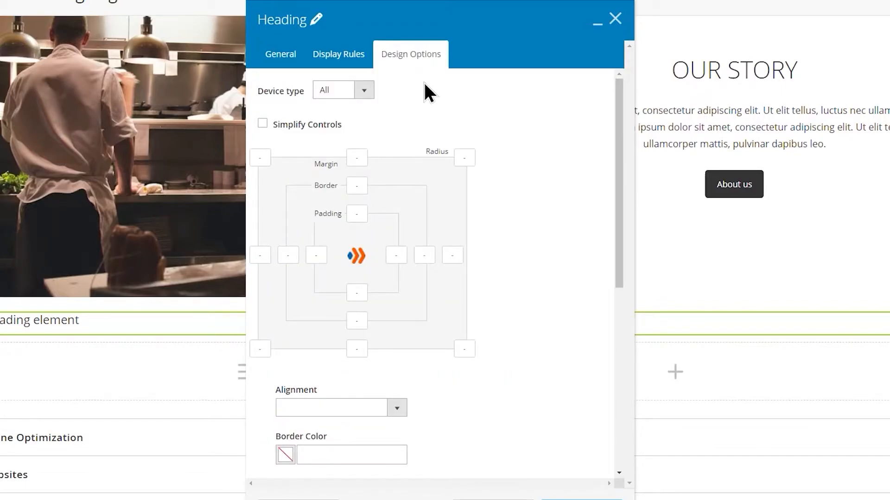
pyautogui.click(396, 409)
pyautogui.click(386, 435)
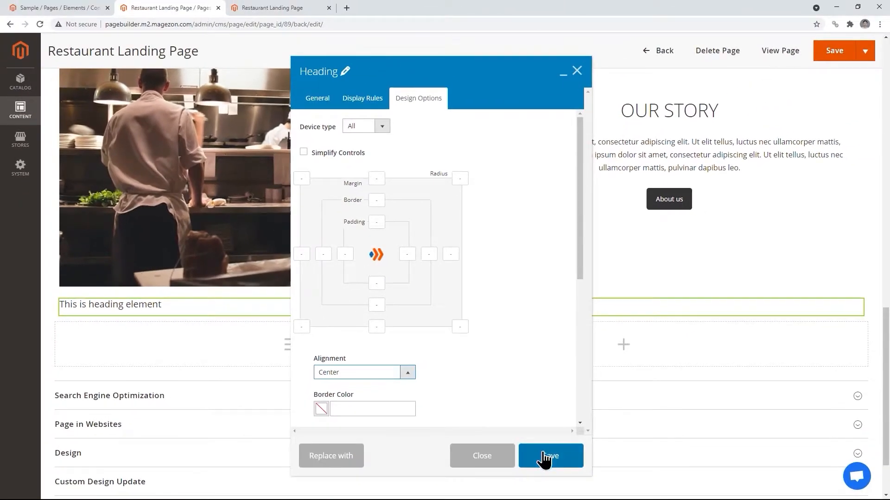
pyautogui.click(546, 458)
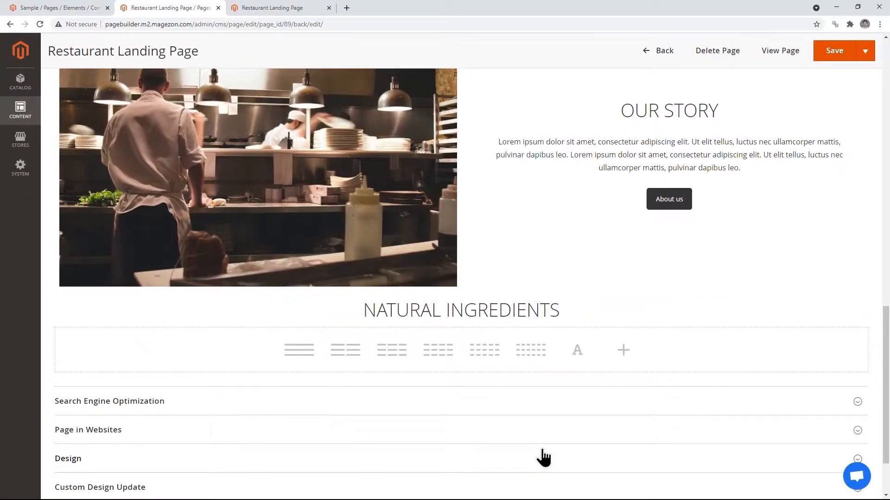
# Give the row containing the NATURAL INGREDIENTS heading a top margin of 70 and save the row.
pyautogui.scroll(-2, 541, 459)
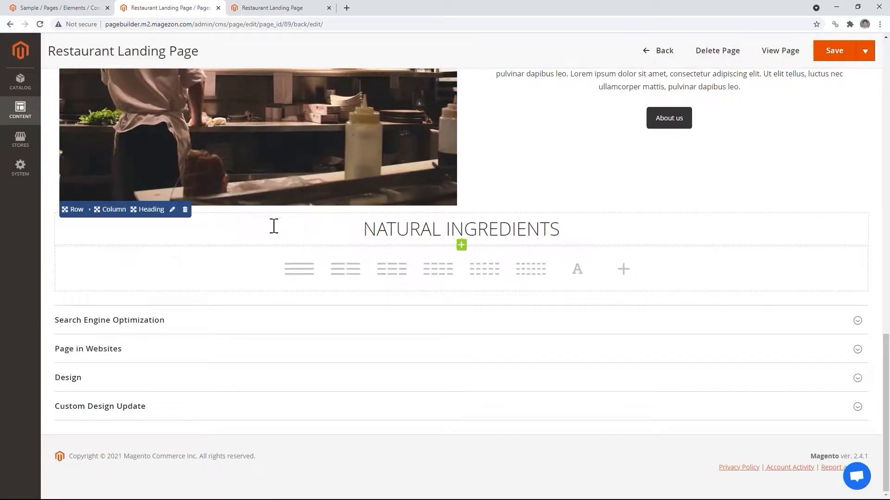
pyautogui.moveTo(82, 214)
pyautogui.click(88, 261)
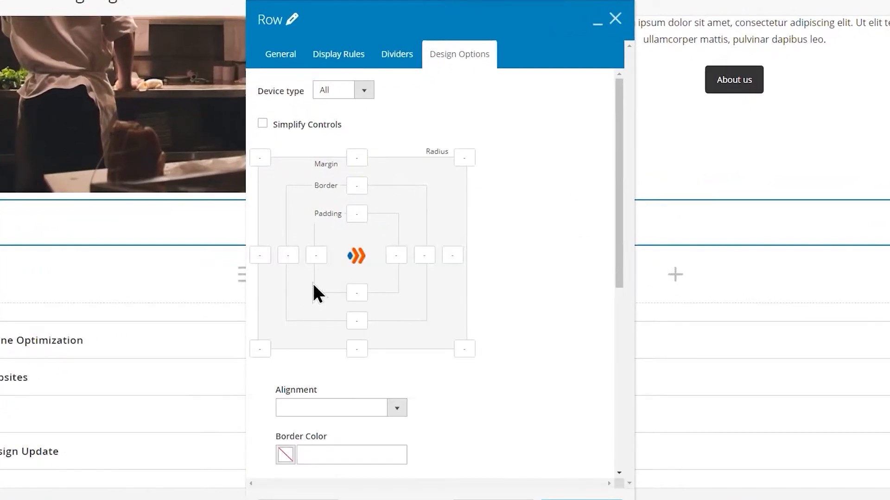
pyautogui.click(357, 157)
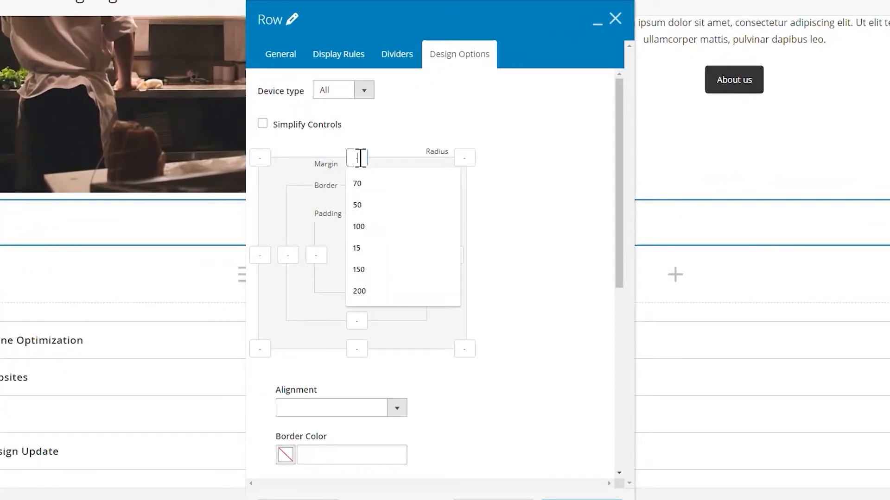
pyautogui.click(359, 183)
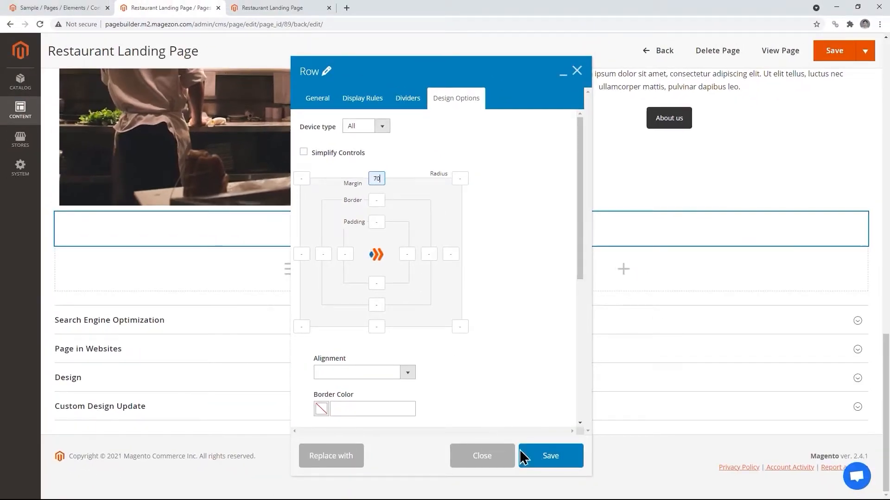
pyautogui.click(536, 462)
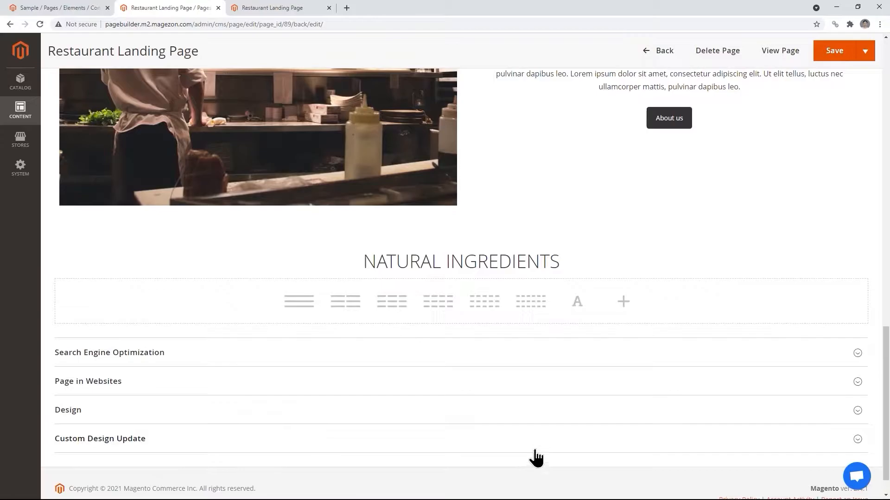
# Find the Text Block element and add it directly below the NATURAL INGREDIENTS heading.
pyautogui.scroll(1, 534, 448)
pyautogui.scroll(1, 536, 457)
pyautogui.scroll(-3, 533, 455)
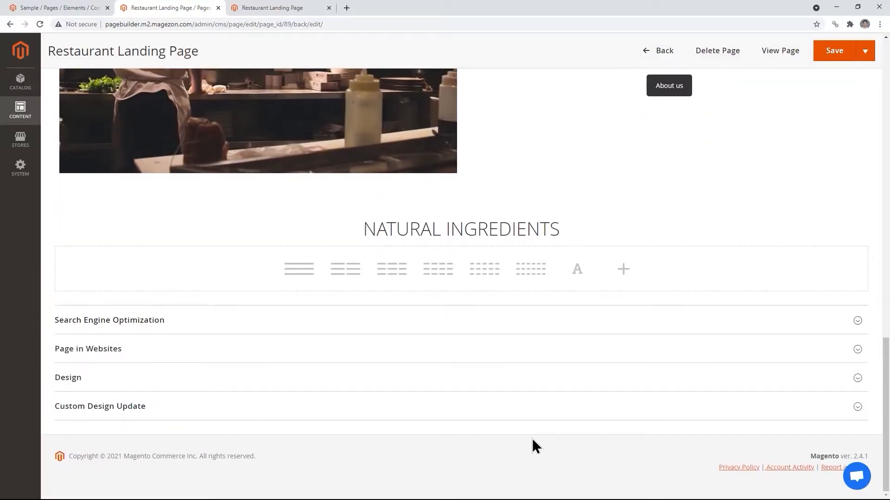
pyautogui.moveTo(453, 244)
pyautogui.click(461, 243)
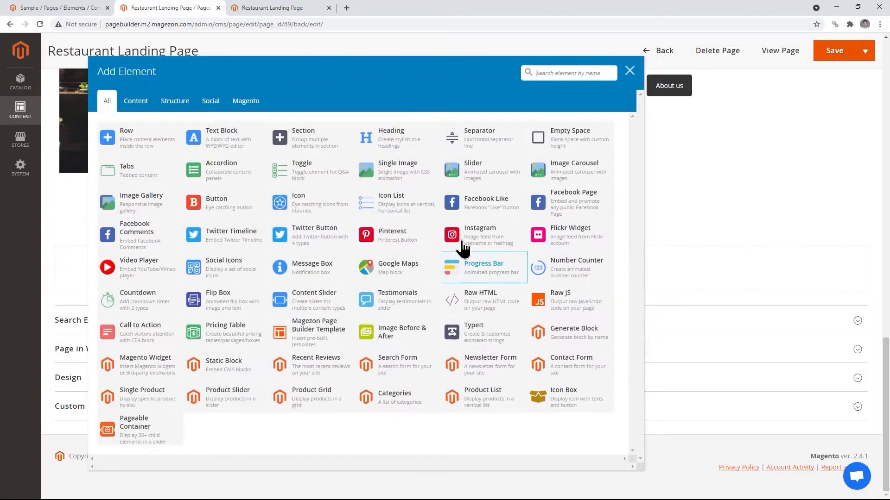
pyautogui.click(538, 72)
pyautogui.write('te')
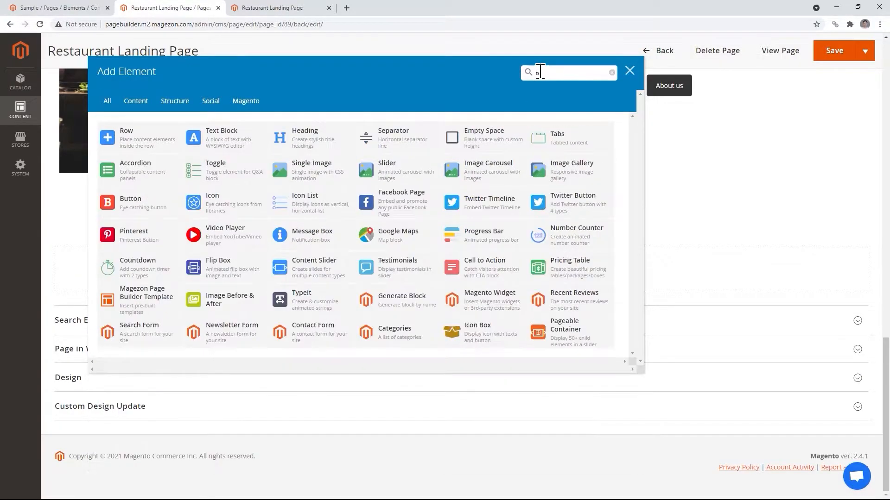
pyautogui.write('x')
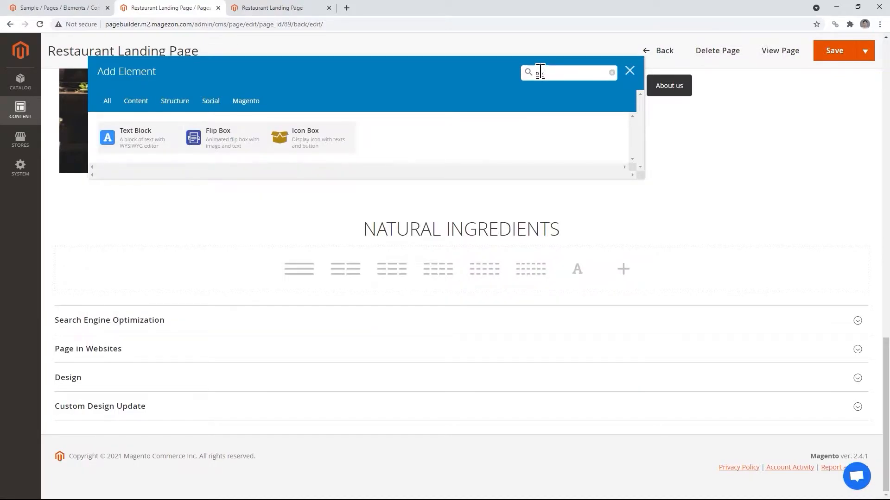
pyautogui.click(155, 142)
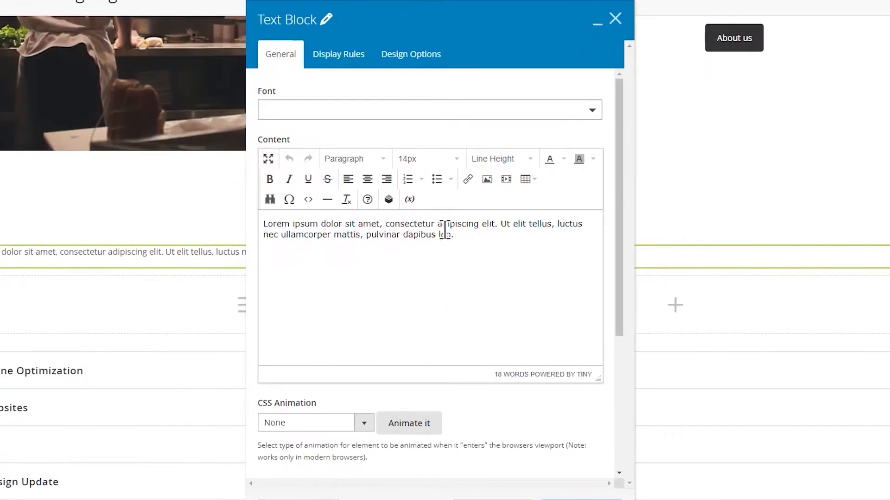
# Replace the text block's default content with a longer Lorem ipsum paragraph.
pyautogui.click(444, 230)
pyautogui.hotkey('ctrl', 'a')
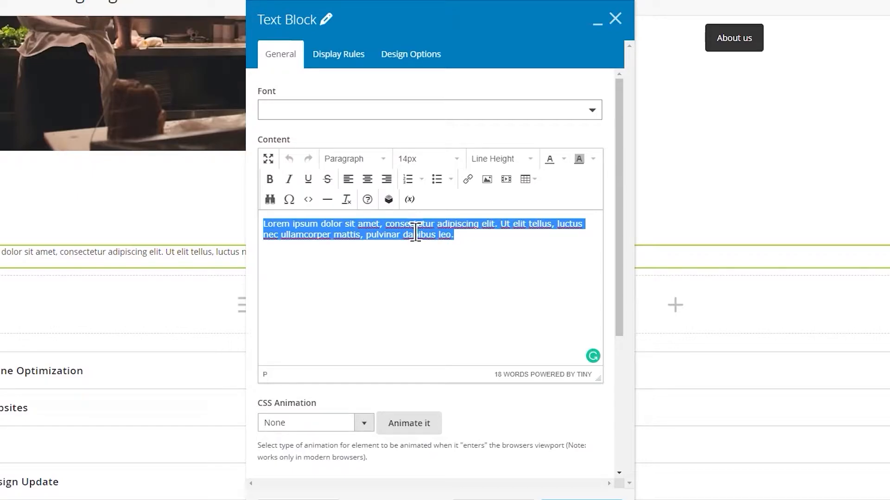
pyautogui.write('Lorem ipsum dolor sit amet, consectetur adipiscing elit. Ut elit tellus, luctus nec ullamcorper mattis, pulvinar dapibus leo. Lorem ipsum dolor sit amet, consectetur adipiscing elit. Ut elit tellus, luctus nec ullamcorper mattis, pulvinar dapibus leo. Lorem ipsum dolor sit amet, consectetur adipiscing elit. Ut elit tellus, luctus nec ullamcorper mattis, pulvinar dapibus leo. Lorem ipsum dolor sit amet, consectetur adipiscing elit. Ut elit tellus, luctus nec ullamcorper mattis.')
# Format the whole paragraph at 16px with 28px line height, center it, and save the text block.
pyautogui.hotkey('ctrl', 'a')
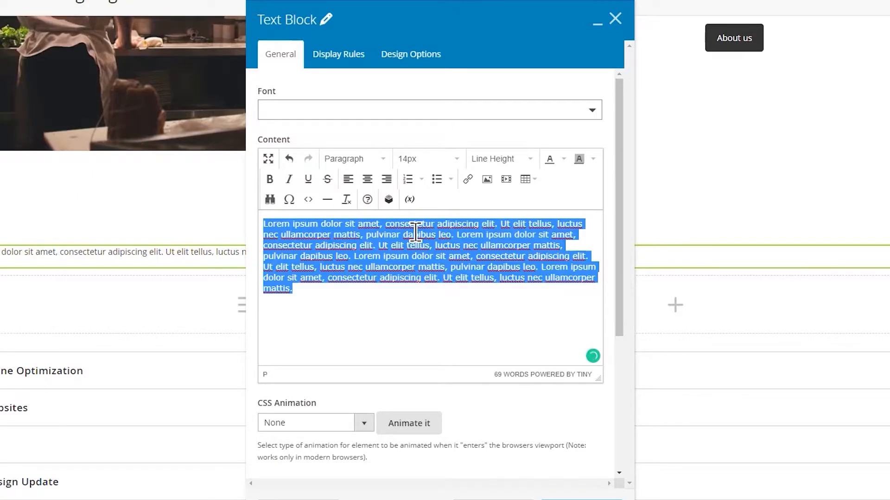
pyautogui.click(453, 165)
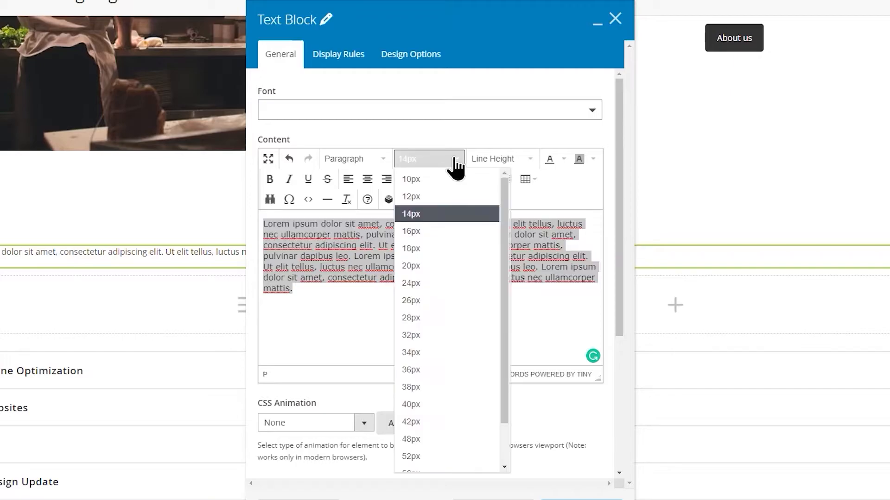
pyautogui.click(420, 232)
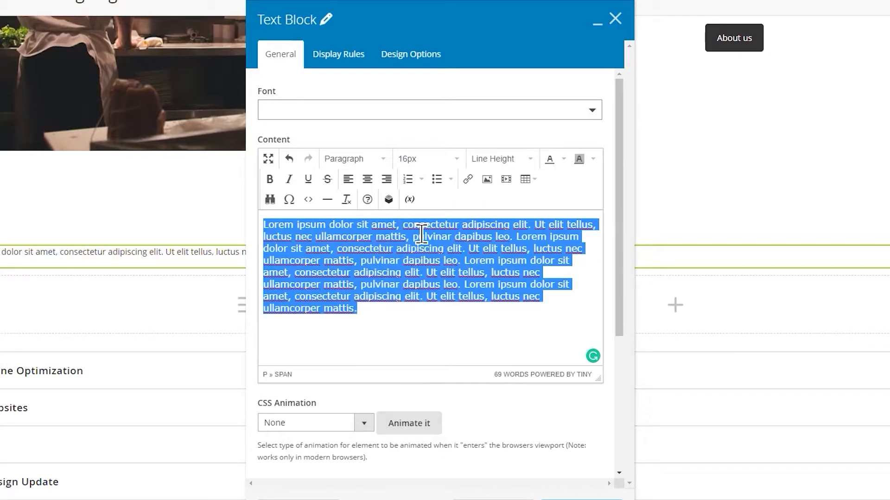
pyautogui.click(527, 162)
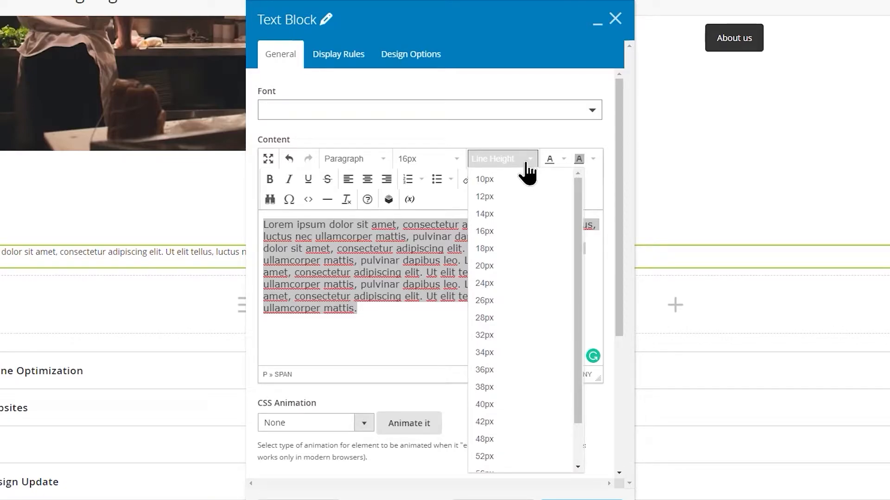
pyautogui.click(501, 320)
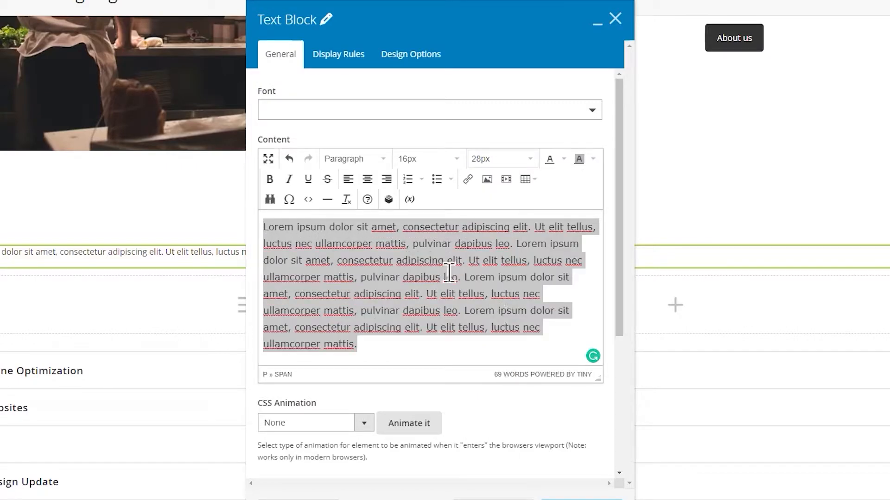
pyautogui.click(367, 178)
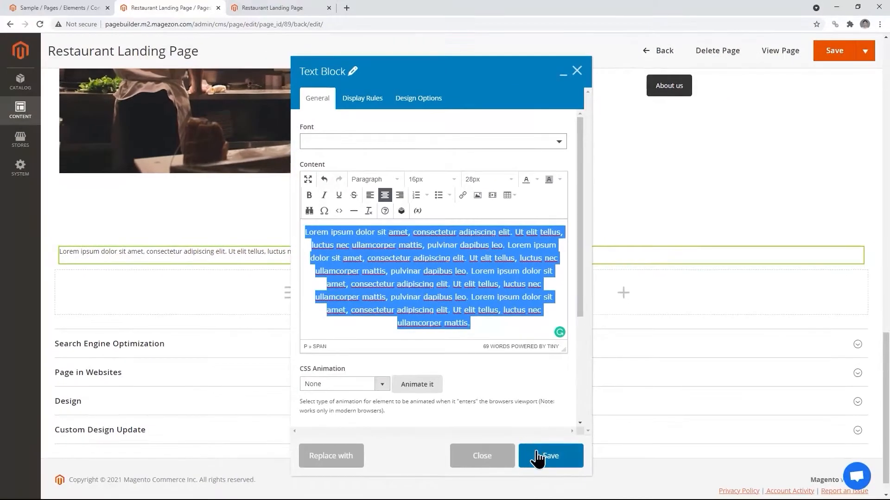
pyautogui.click(537, 459)
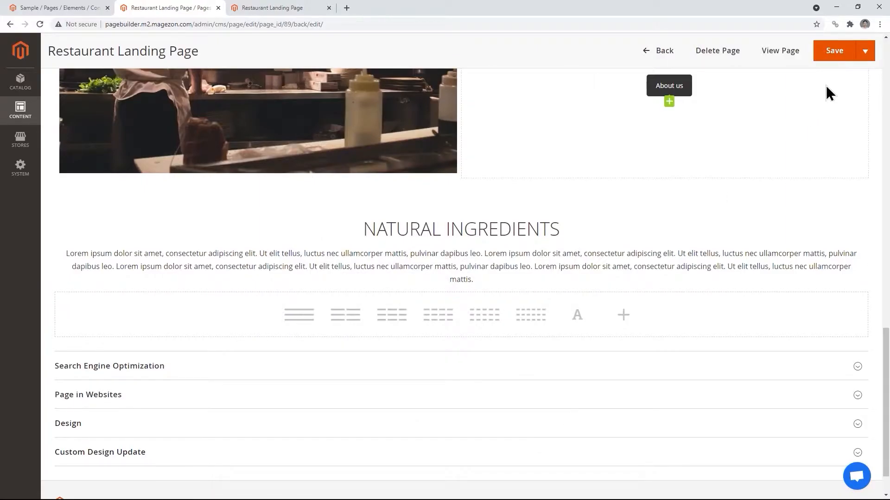
# Save the landing page with the Natural Ingredients section and reload its storefront view.
pyautogui.click(832, 52)
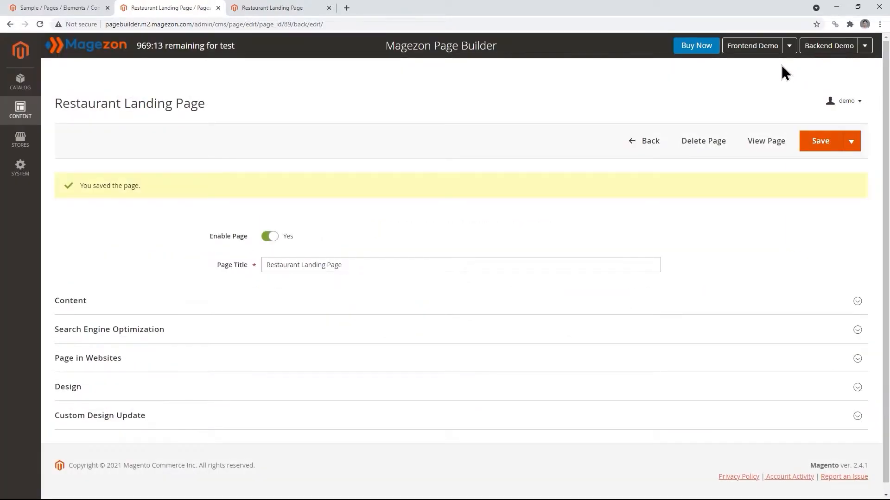
pyautogui.click(263, 9)
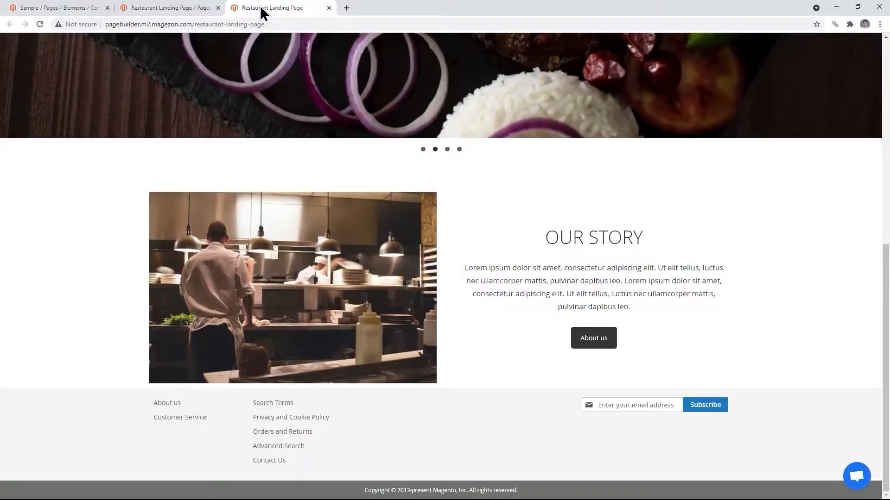
pyautogui.click(40, 24)
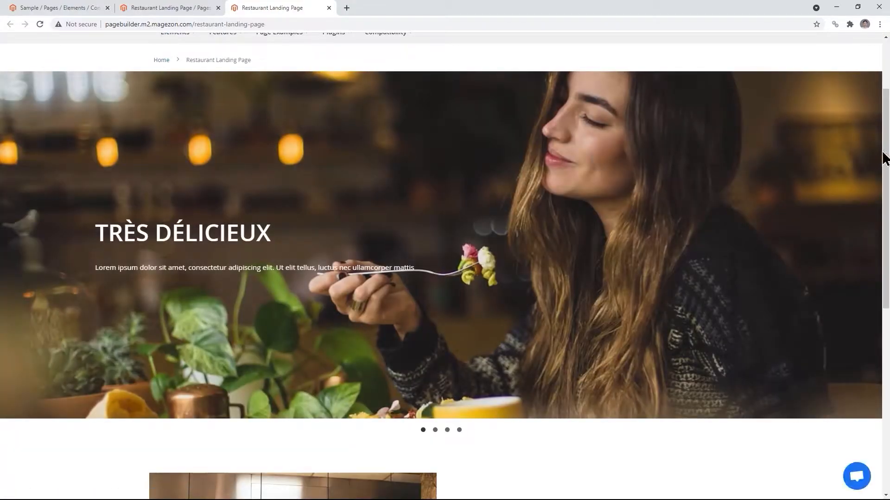
# Review the Natural Ingredients section on the storefront, and reopen that section in the landing page's content editor.
pyautogui.scroll(-8, 885, 160)
pyautogui.moveTo(889, 331); pyautogui.dragTo(888, 341)
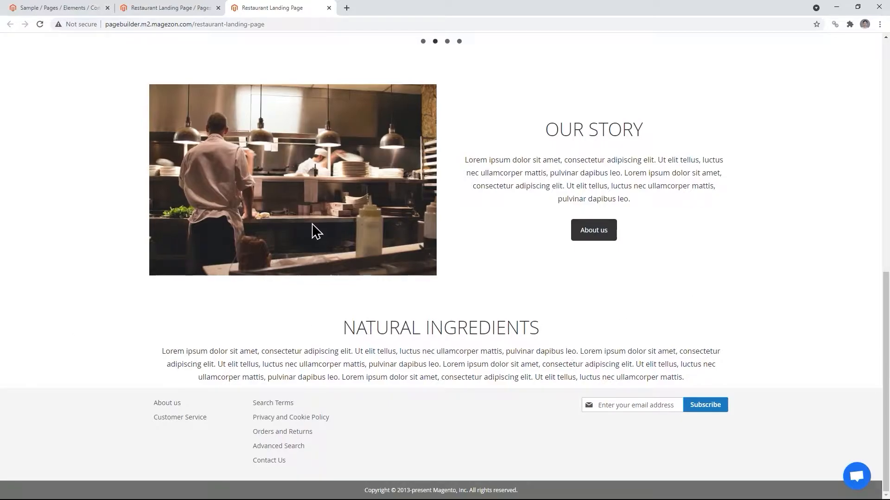
pyautogui.click(158, 8)
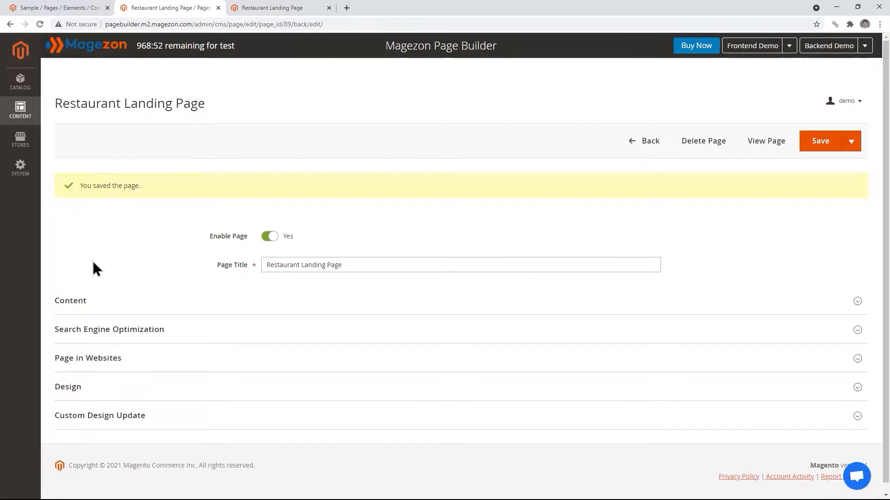
pyautogui.click(80, 305)
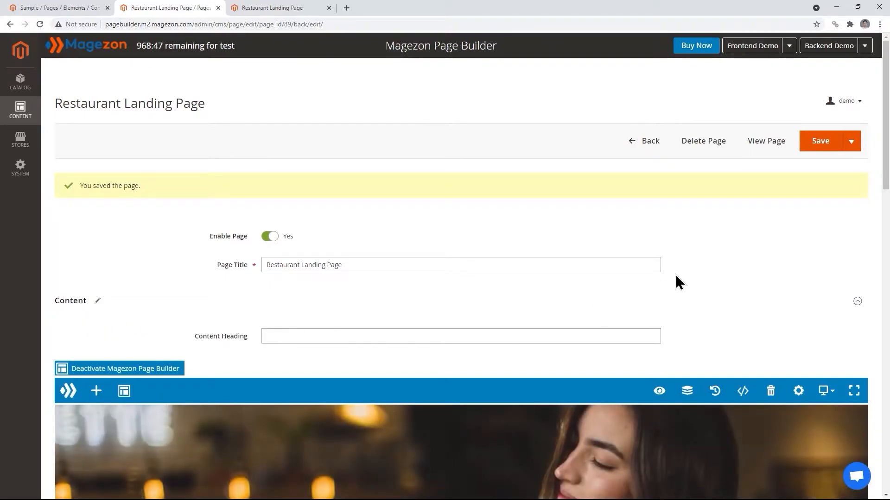
pyautogui.scroll(-4, 882, 164)
pyautogui.scroll(-12, 883, 165)
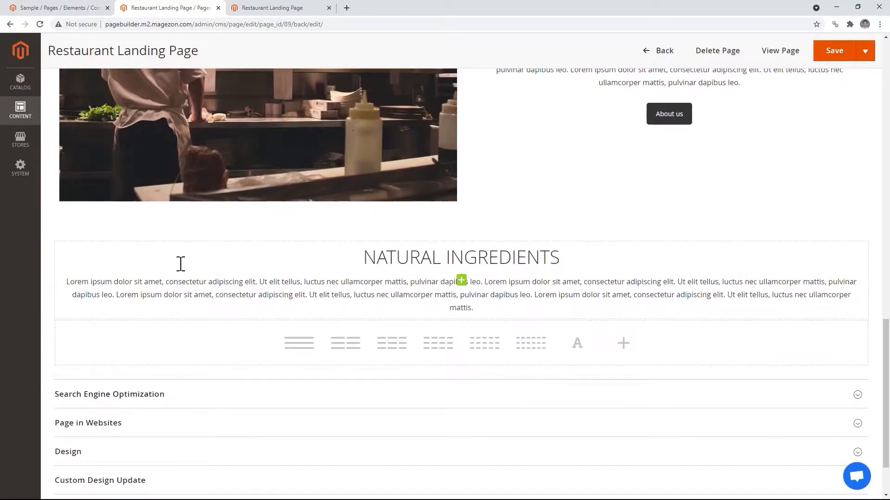
# Set the background color of the Natural Ingredients row to #cecece and save the row settings.
pyautogui.moveTo(74, 239)
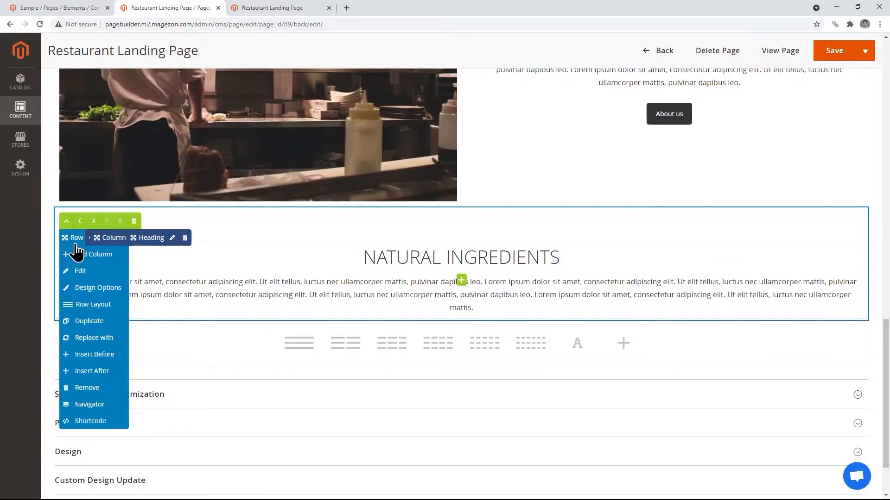
pyautogui.click(80, 288)
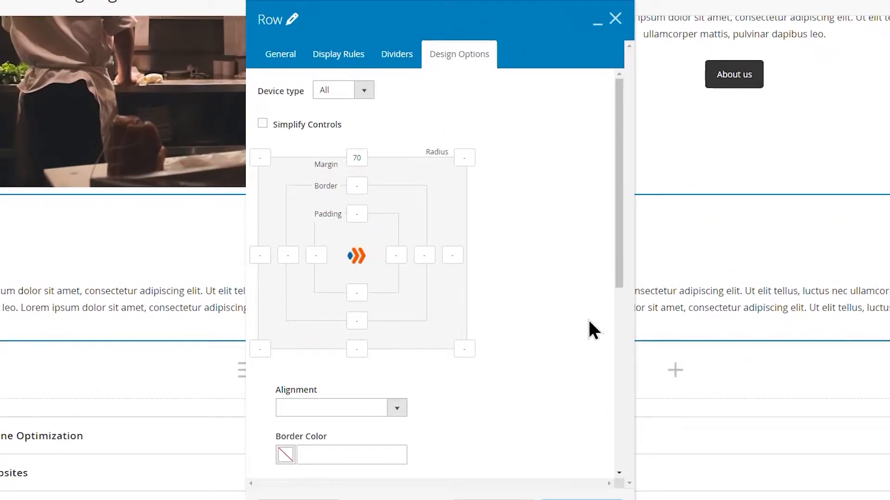
pyautogui.moveTo(622, 272); pyautogui.dragTo(632, 431)
pyautogui.click(519, 341)
pyautogui.write('#cecece')
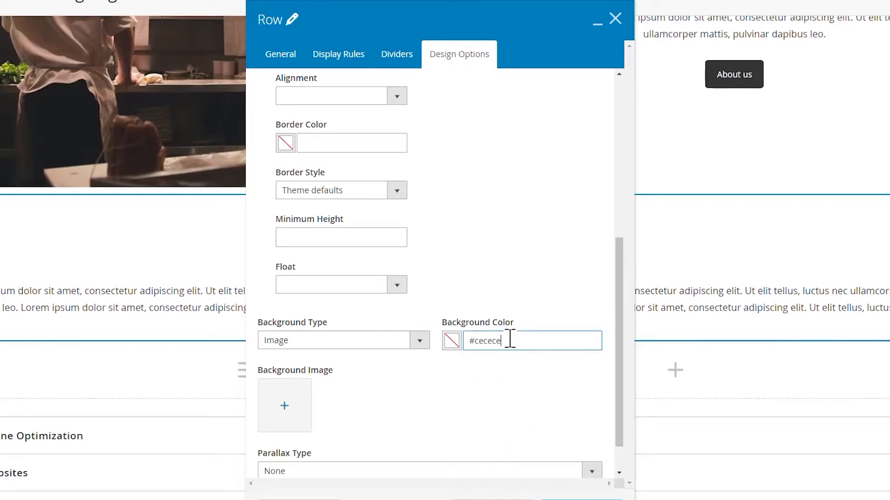
pyautogui.click(527, 374)
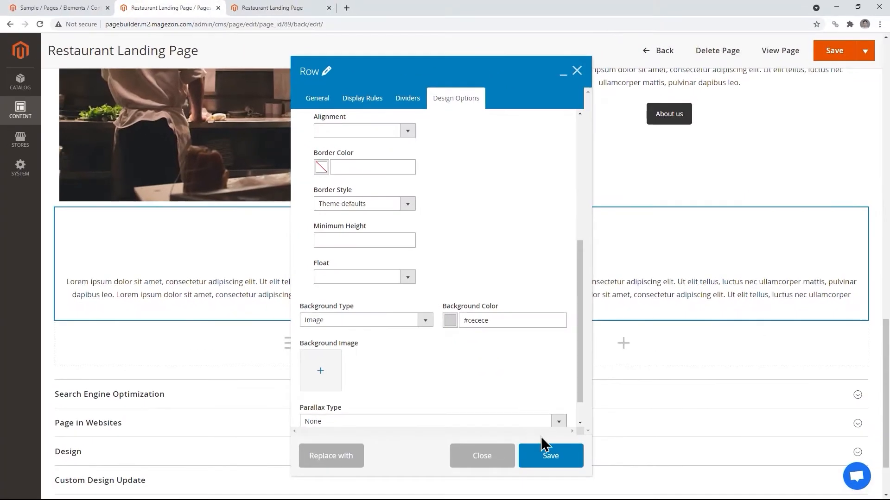
pyautogui.click(548, 457)
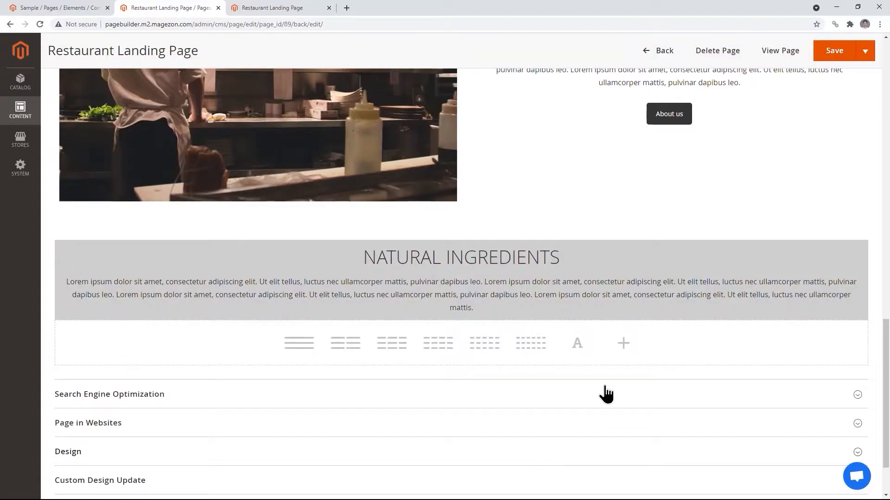
# Save the landing page, reload its storefront view, and check the Natural Ingredients row's background.
pyautogui.click(831, 57)
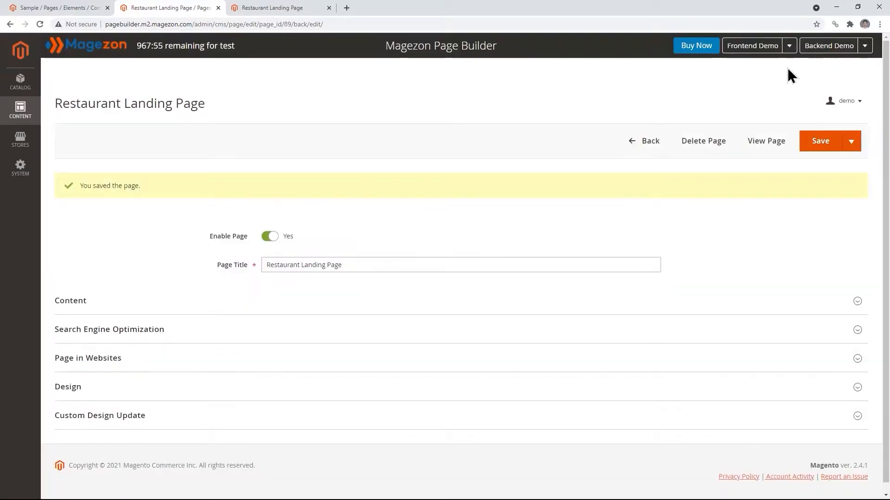
pyautogui.click(280, 11)
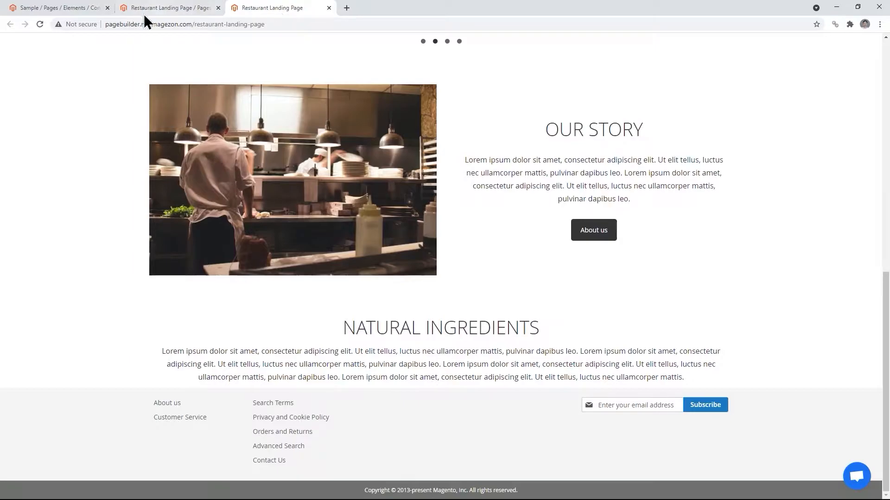
pyautogui.click(40, 24)
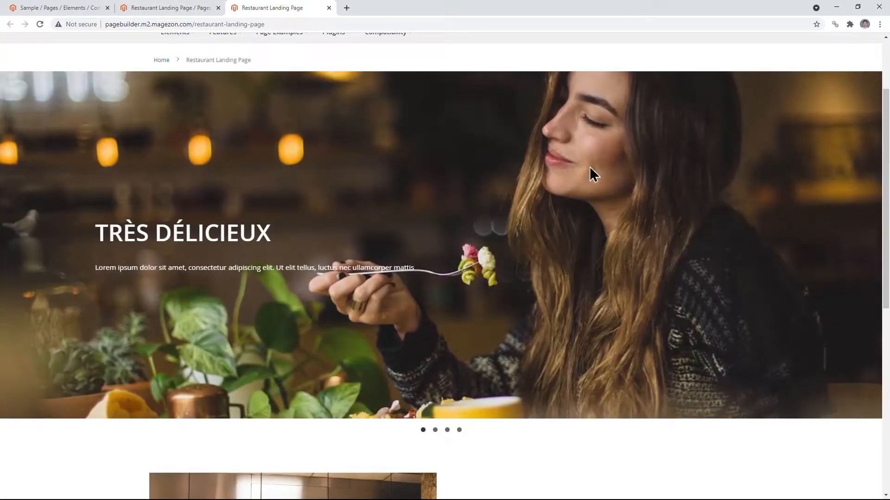
pyautogui.moveTo(886, 142); pyautogui.dragTo(889, 325)
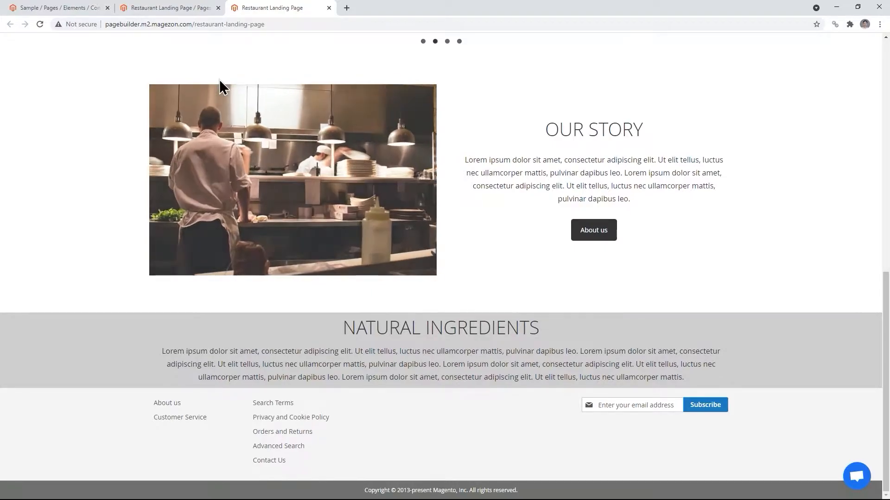
# Give the Natural Ingredients column a top padding of 50 and a bottom padding of 30, and save the column settings.
pyautogui.click(178, 8)
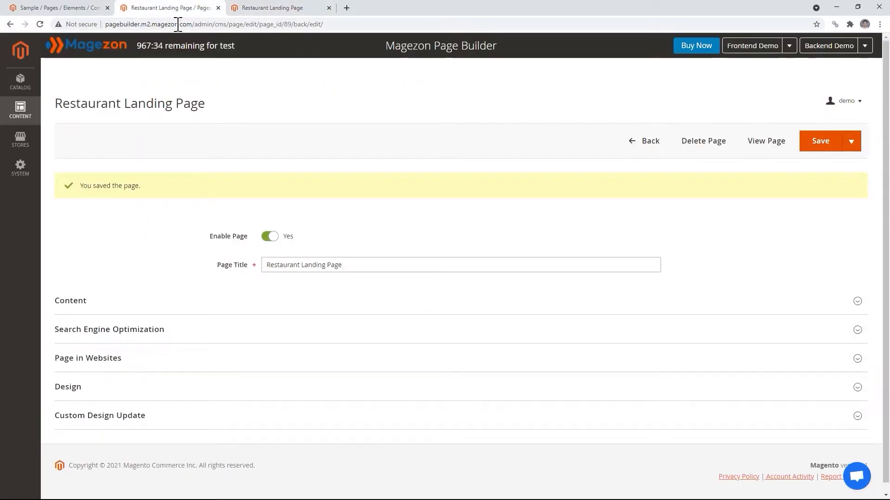
pyautogui.click(79, 305)
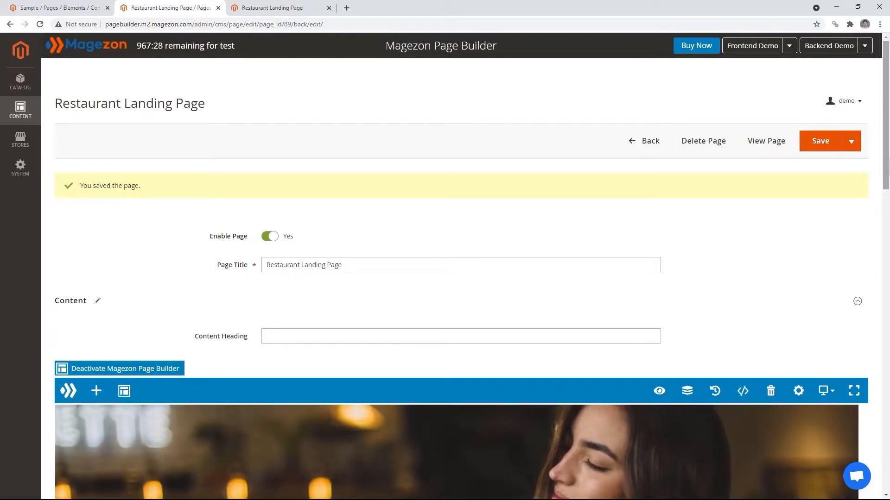
pyautogui.moveTo(887, 164); pyautogui.dragTo(887, 440)
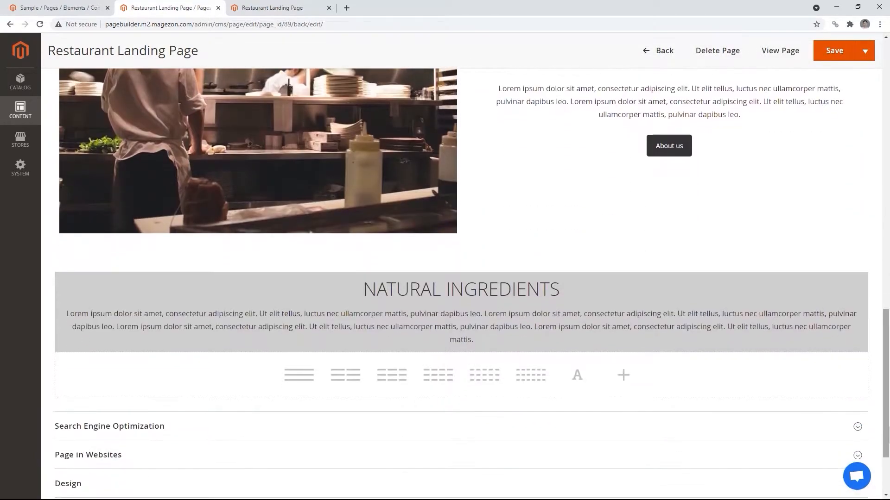
pyautogui.moveTo(119, 271)
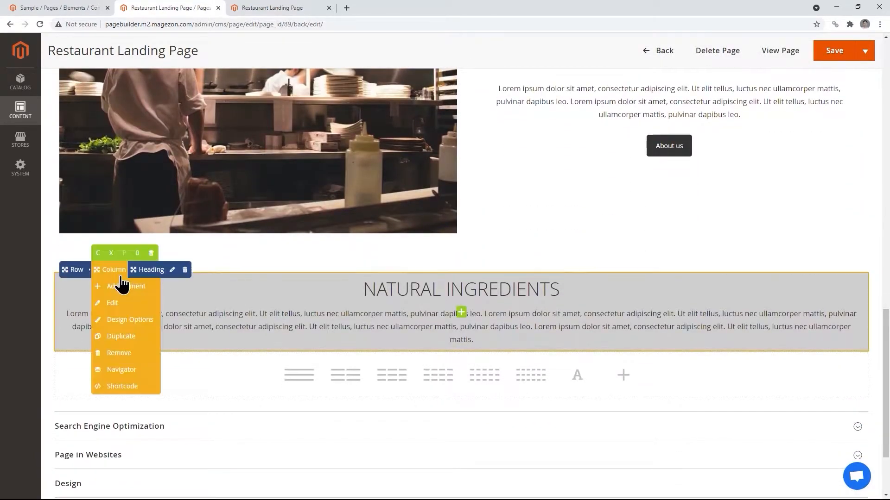
pyautogui.click(117, 320)
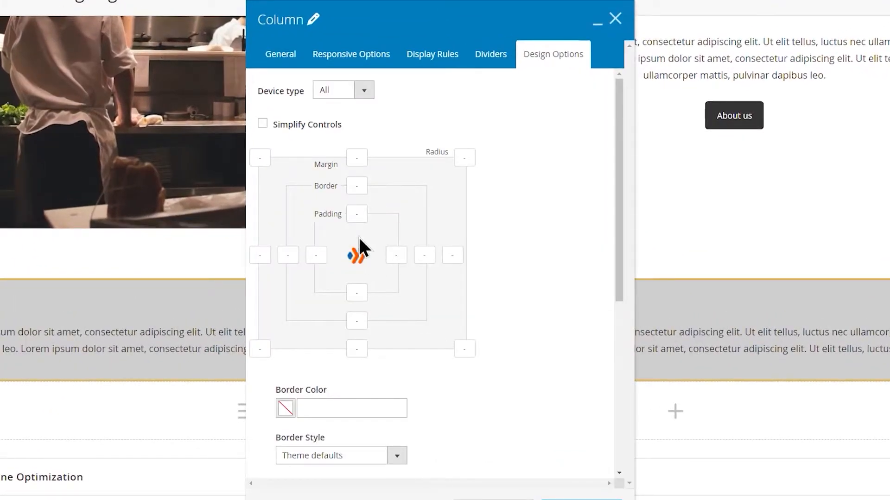
pyautogui.click(359, 215)
pyautogui.click(359, 239)
pyautogui.click(357, 293)
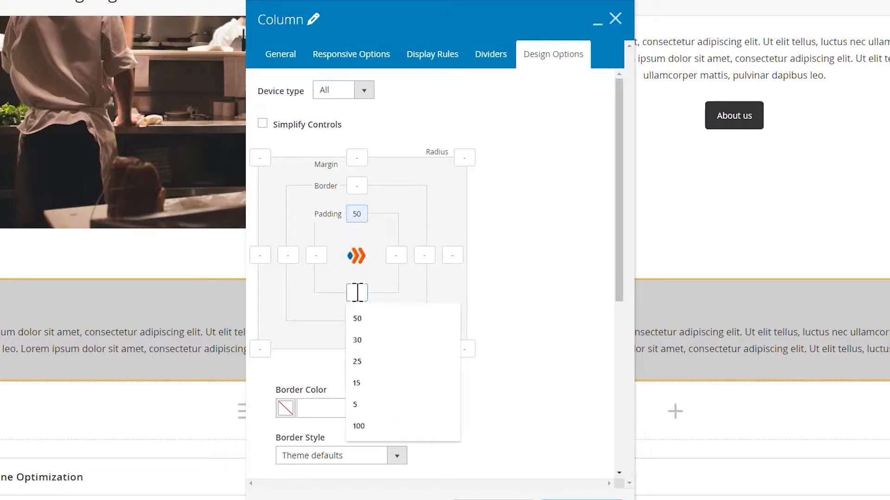
pyautogui.click(360, 341)
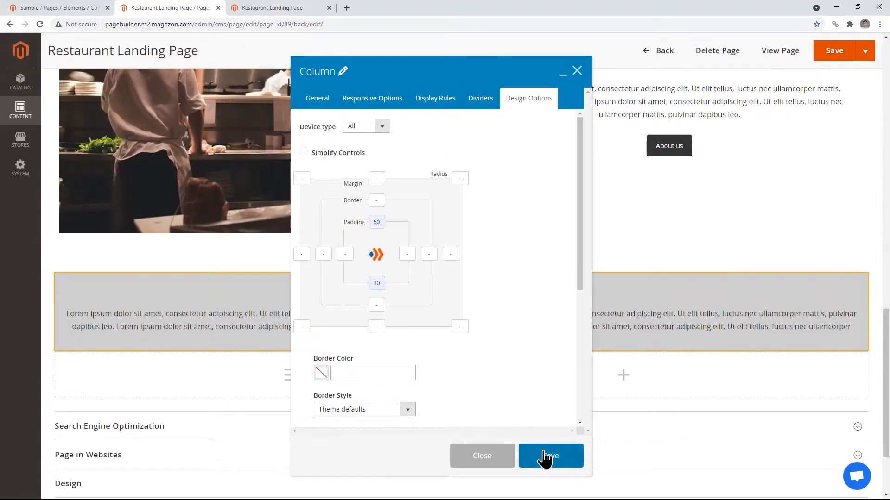
pyautogui.click(547, 456)
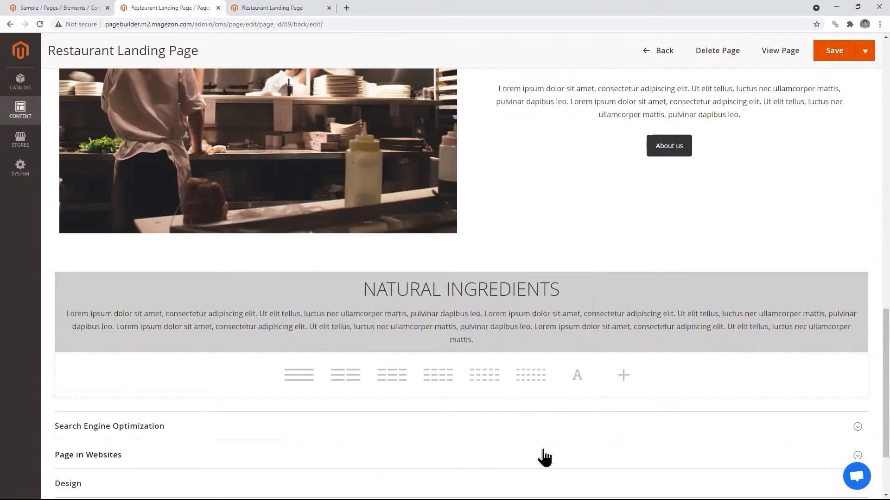
# Add a single-column row below the Natural Ingredients row and use the first 1-natural-ingredient photo from the magezon folder as its background image.
pyautogui.scroll(-3, 540, 449)
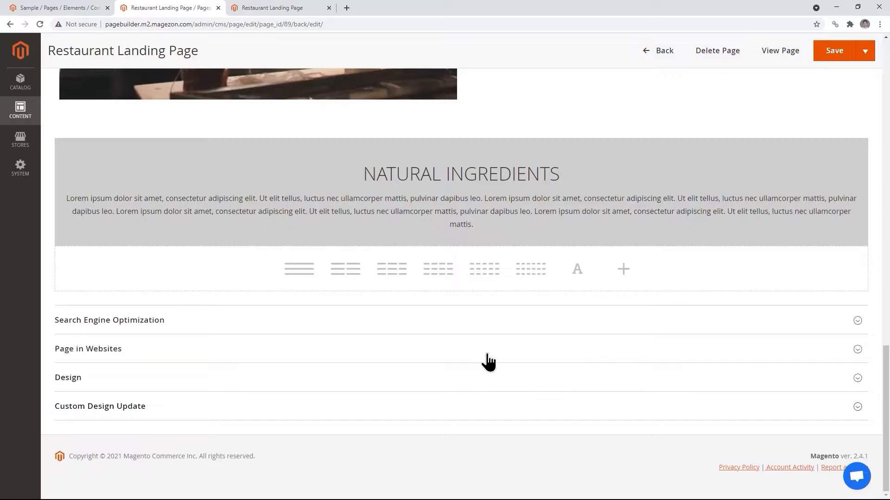
pyautogui.click(304, 269)
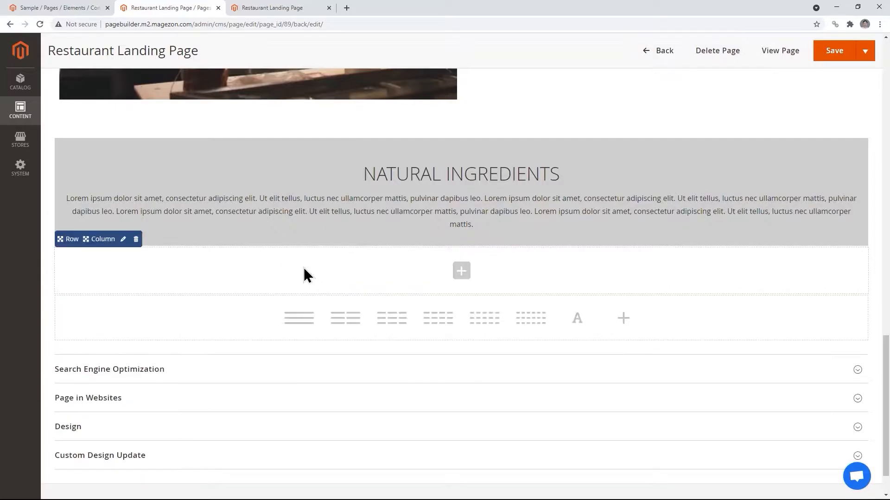
pyautogui.moveTo(72, 239)
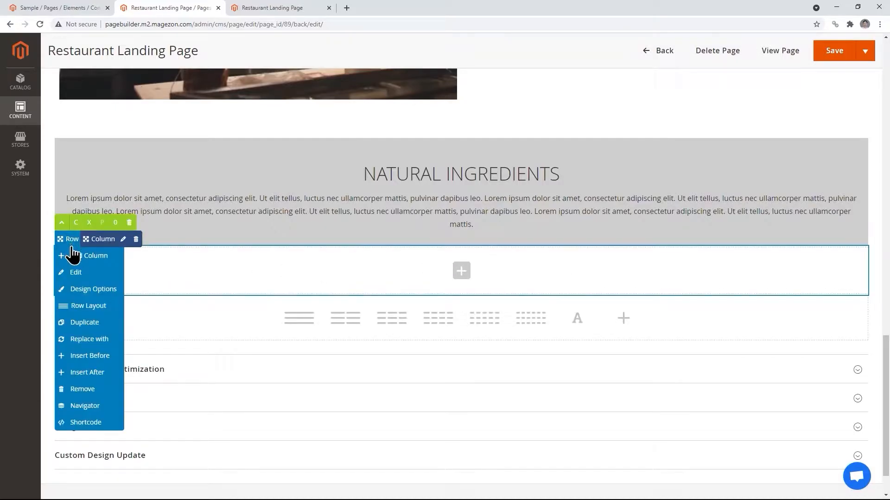
pyautogui.click(74, 290)
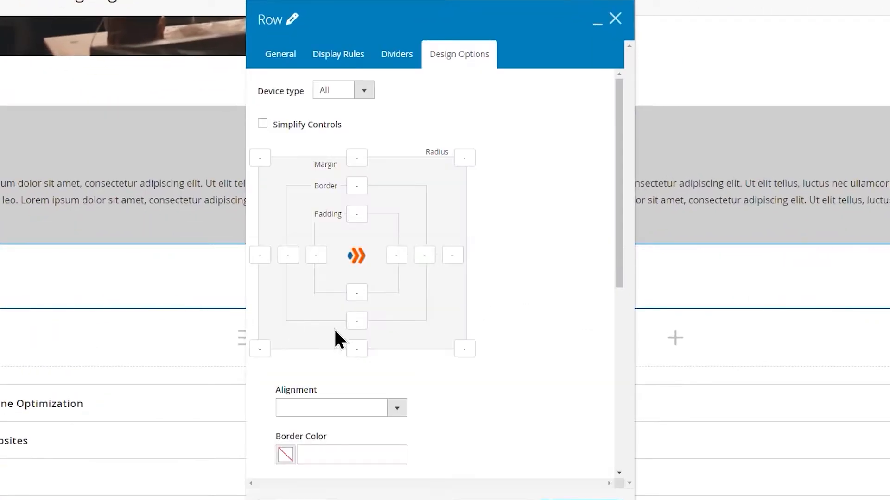
pyautogui.moveTo(582, 271); pyautogui.dragTo(589, 331)
pyautogui.moveTo(631, 356); pyautogui.dragTo(627, 461)
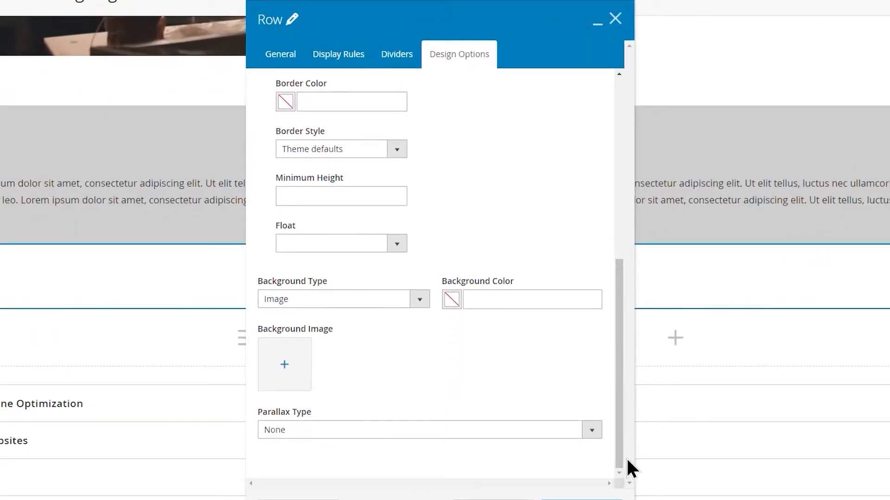
pyautogui.click(285, 364)
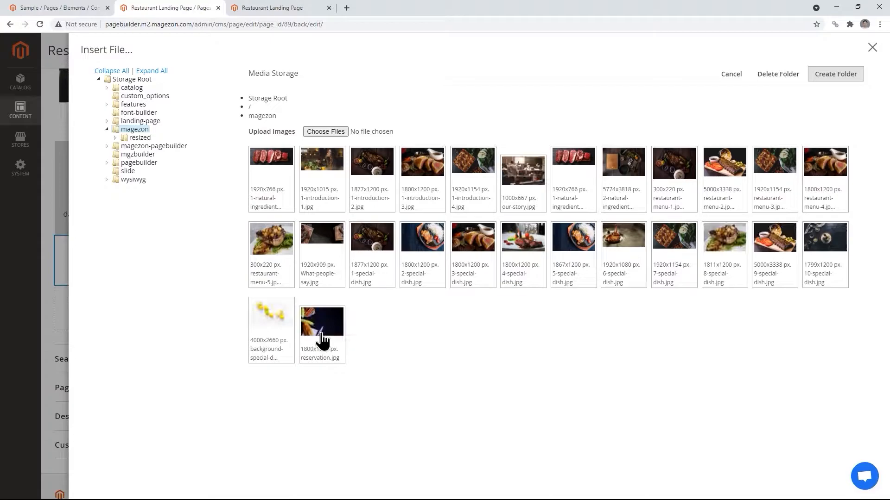
pyautogui.click(272, 190)
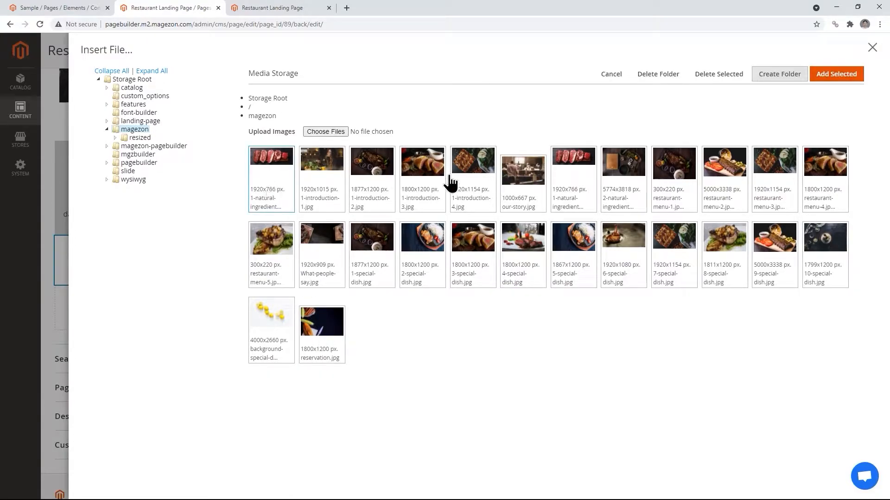
pyautogui.click(836, 76)
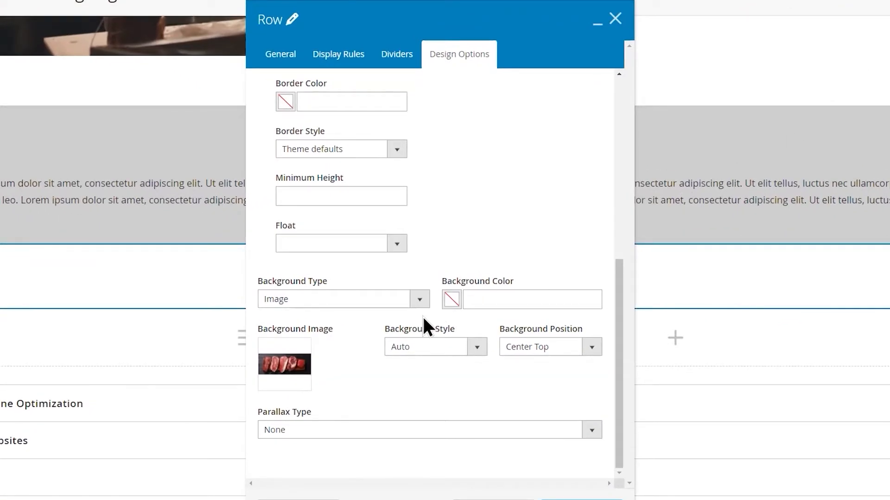
# Set the new row's background style to Cover and its background position to Center Center, and save the row settings.
pyautogui.click(477, 352)
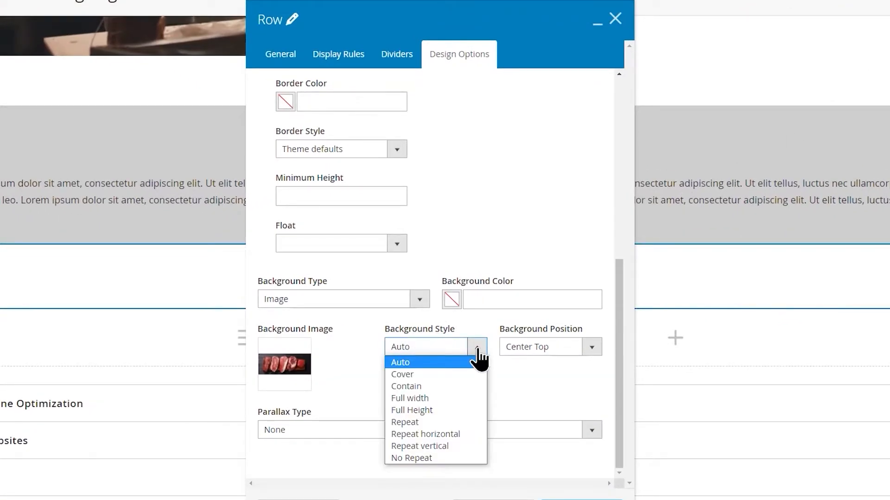
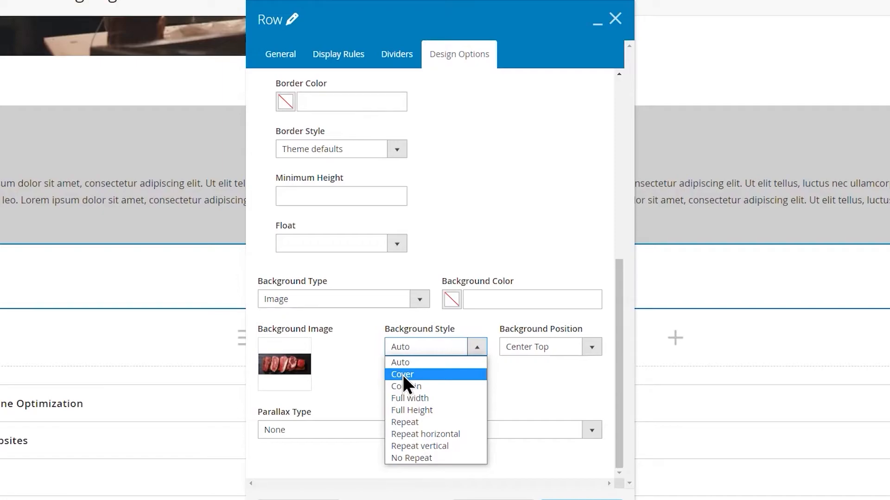
pyautogui.click(402, 375)
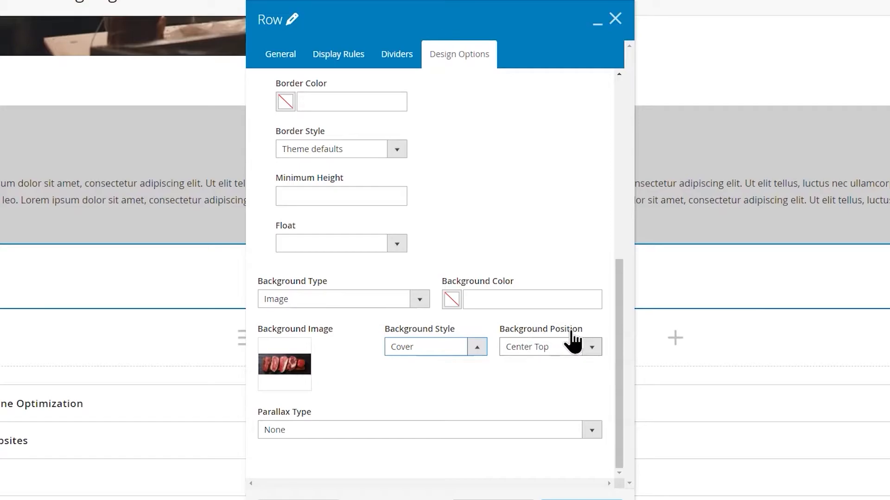
pyautogui.click(591, 349)
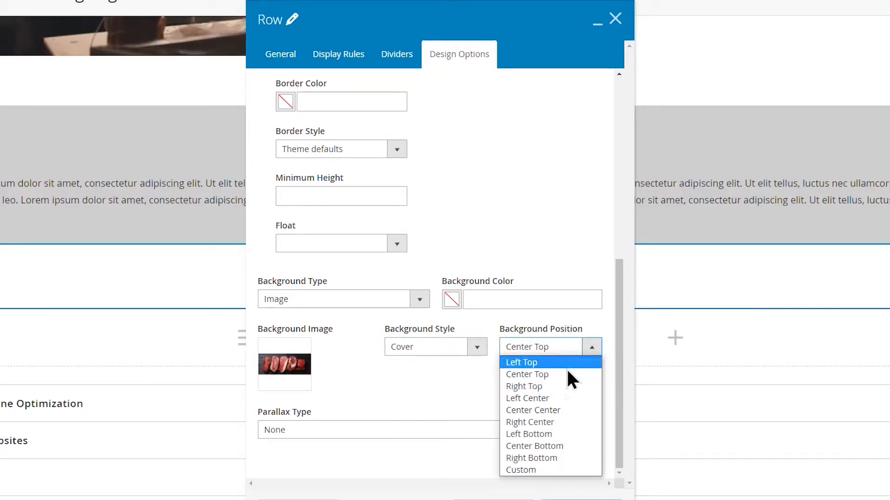
pyautogui.click(546, 411)
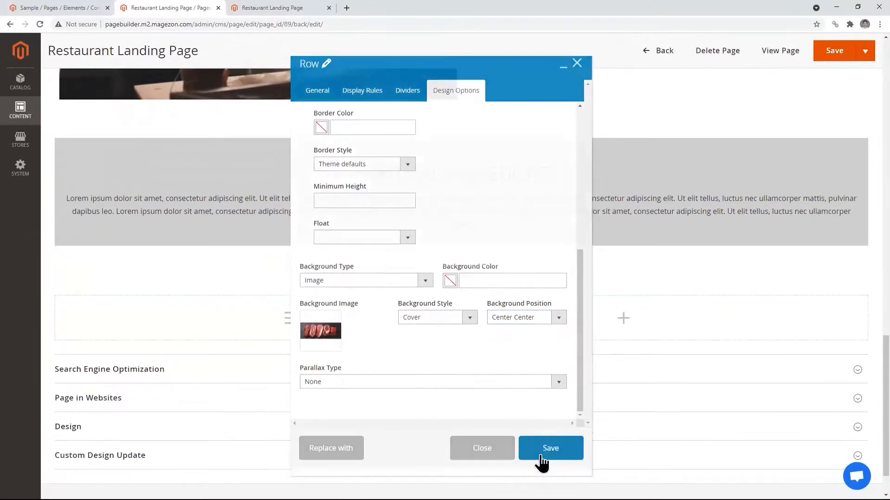
pyautogui.click(542, 460)
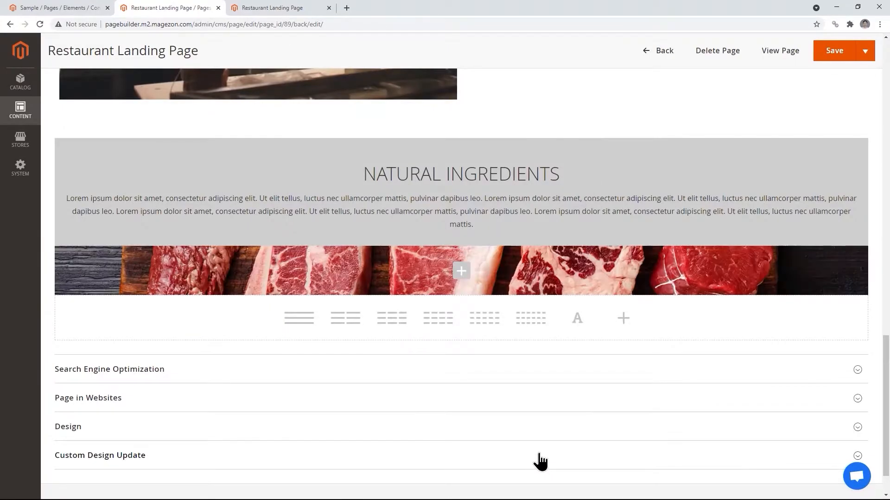
# Save the landing page, reload its storefront view, and check the new meat-photo row below Natural Ingredients.
pyautogui.moveTo(346, 296)
pyautogui.click(833, 49)
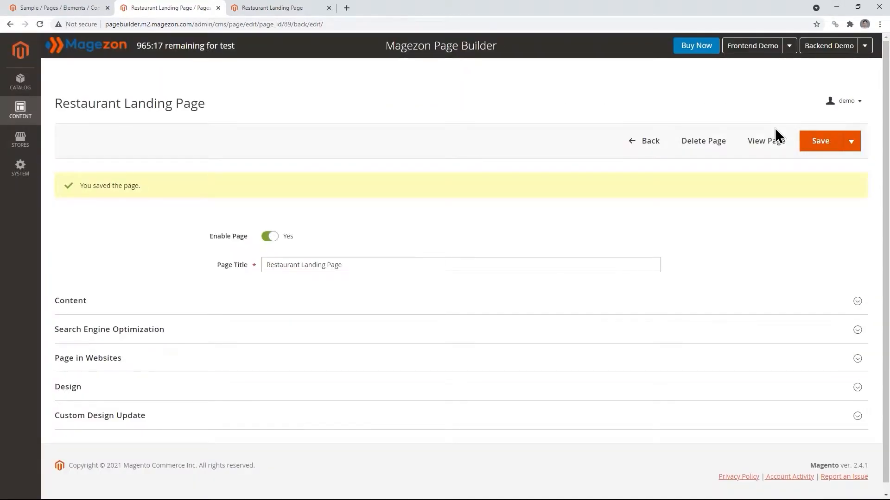
pyautogui.click(273, 8)
pyautogui.click(41, 25)
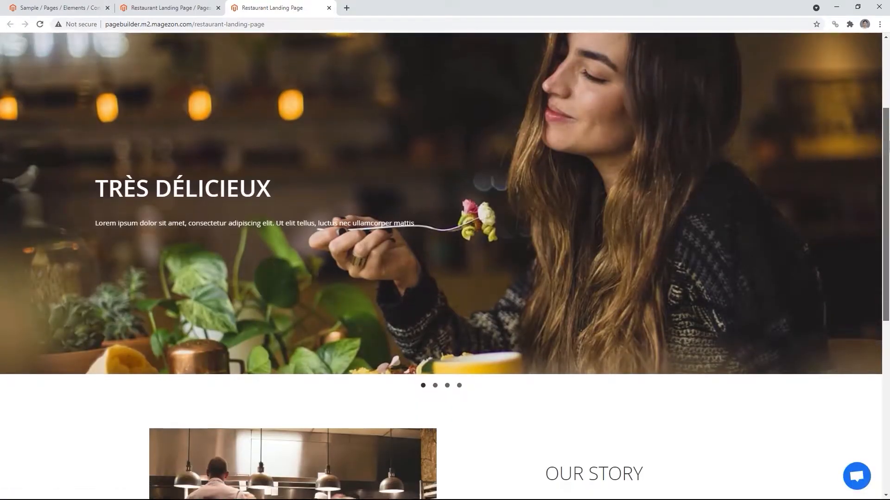
pyautogui.moveTo(887, 146); pyautogui.dragTo(888, 307)
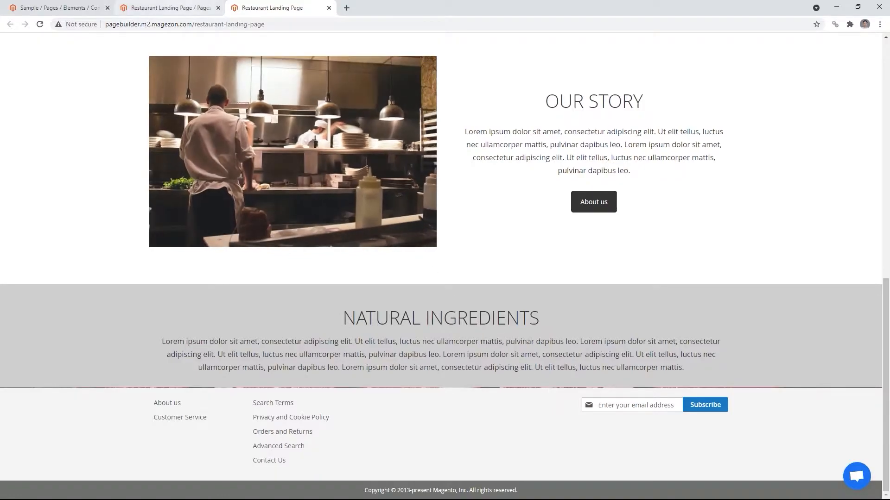
# Give the meat-photo row below Natural Ingredients a minimum height in its design options, and save the row settings.
pyautogui.click(171, 7)
pyautogui.click(82, 301)
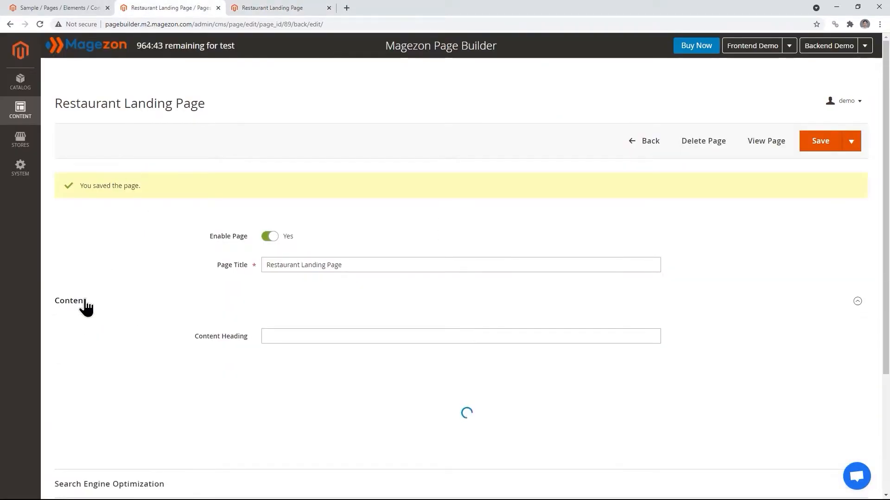
pyautogui.scroll(-15, 732, 292)
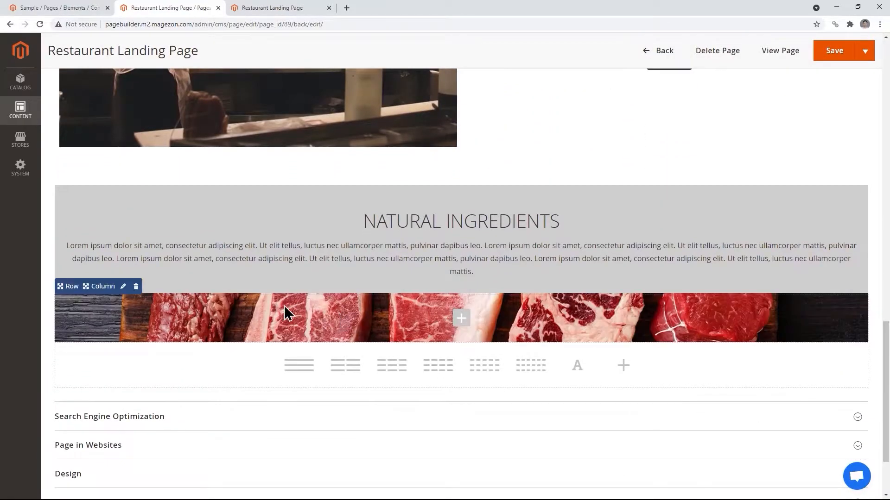
pyautogui.moveTo(74, 297)
pyautogui.click(81, 337)
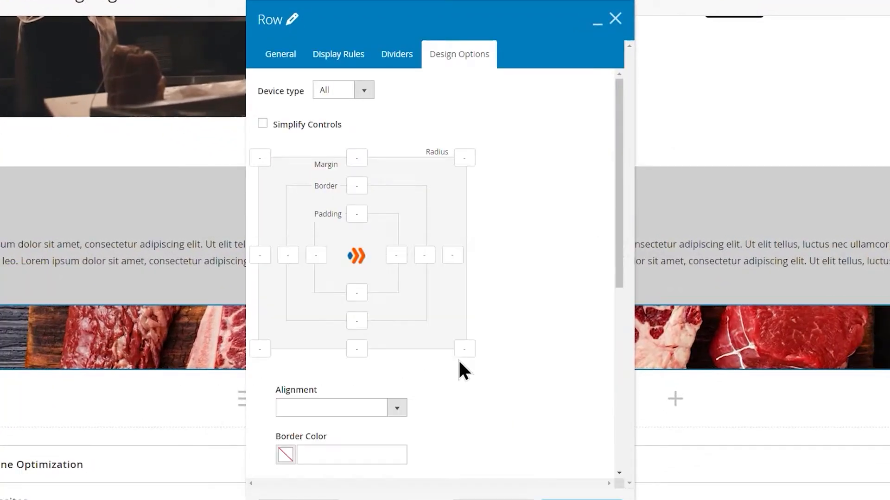
pyautogui.moveTo(619, 253); pyautogui.dragTo(613, 385)
pyautogui.click(318, 277)
pyautogui.click(294, 305)
pyautogui.moveTo(619, 336); pyautogui.dragTo(622, 377)
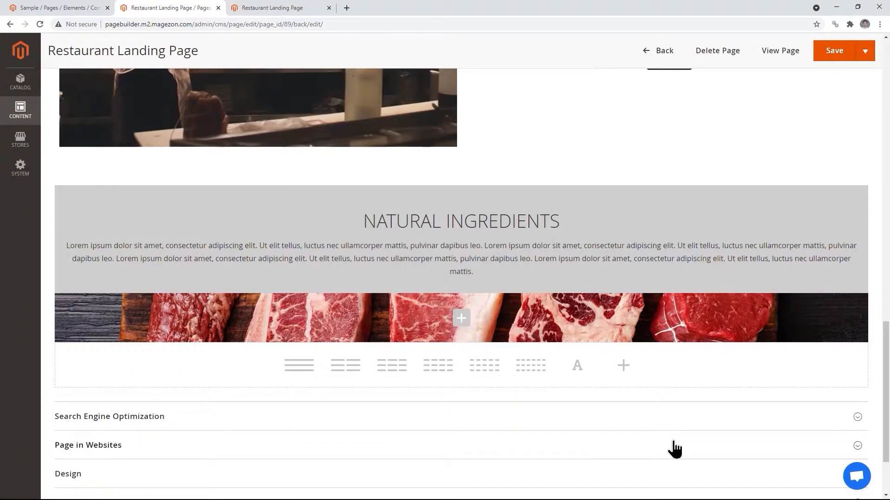
pyautogui.scroll(-4, 676, 445)
pyautogui.scroll(1, 682, 441)
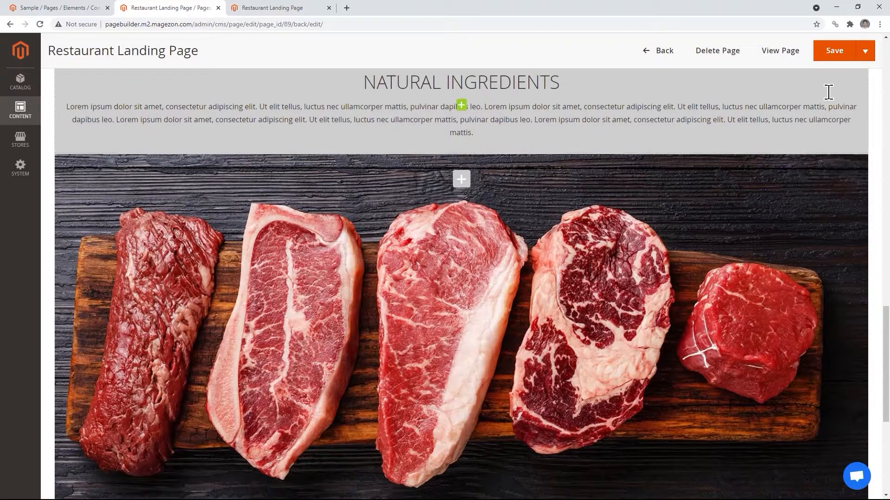
# Save the landing page, reload its storefront view, and check the height of the meat-photo row.
pyautogui.click(833, 55)
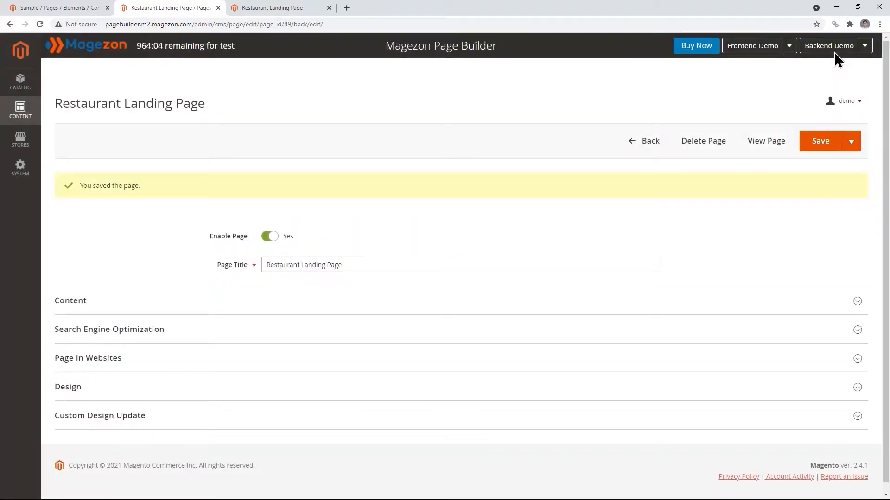
pyautogui.click(264, 6)
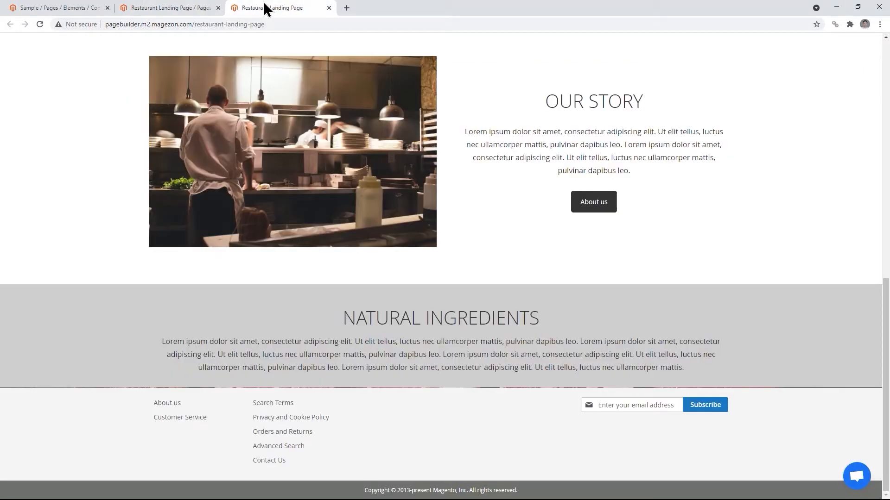
pyautogui.click(42, 26)
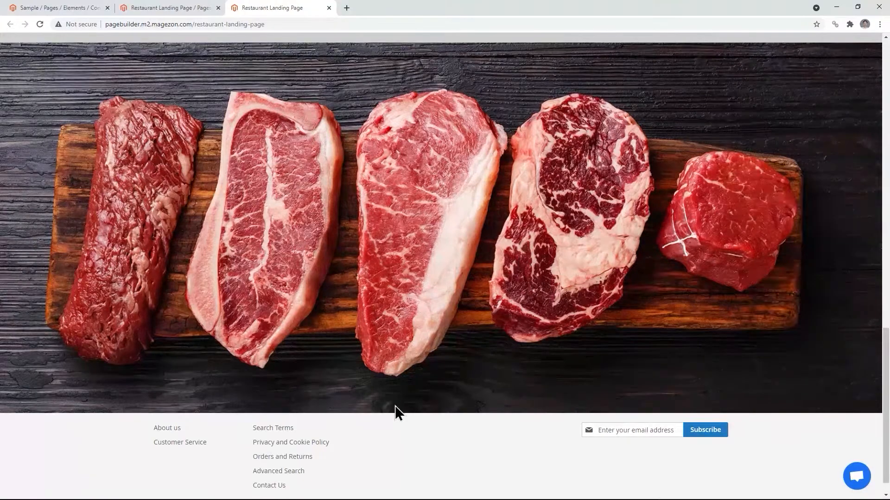
# Add a single-column row below the meat-photo row and set its minimum height to 700.
pyautogui.click(182, 8)
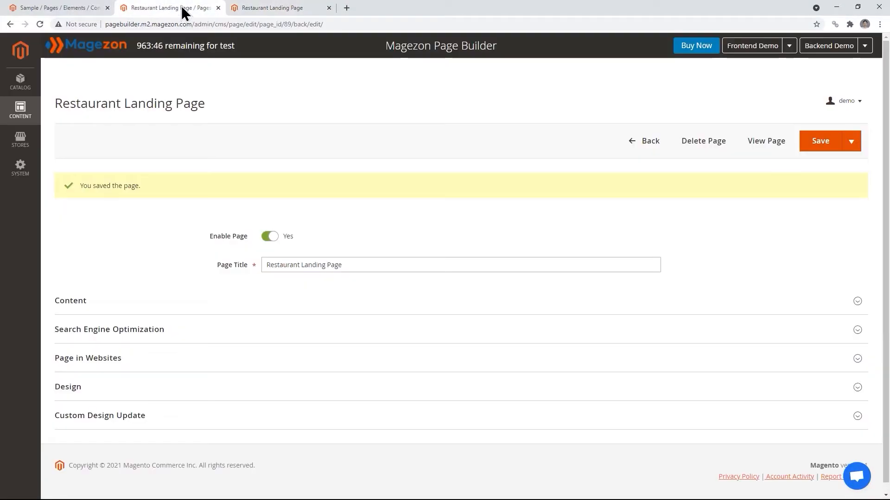
pyautogui.click(92, 306)
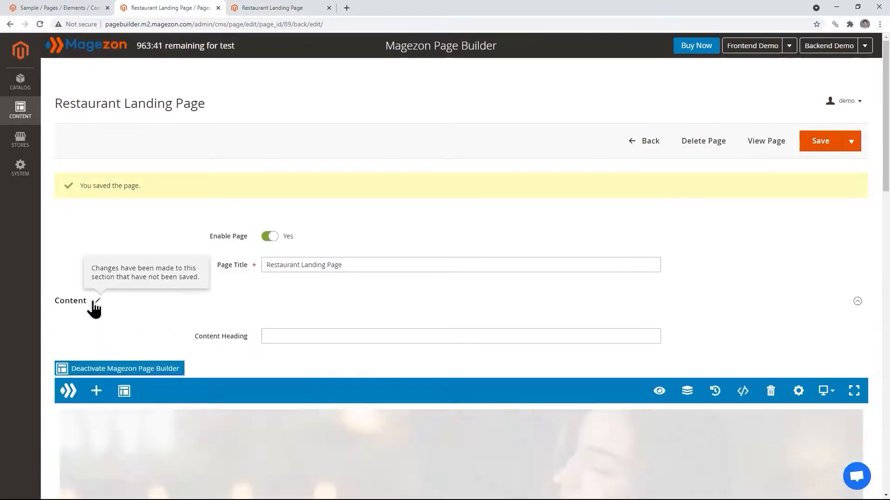
pyautogui.moveTo(886, 144); pyautogui.dragTo(889, 398)
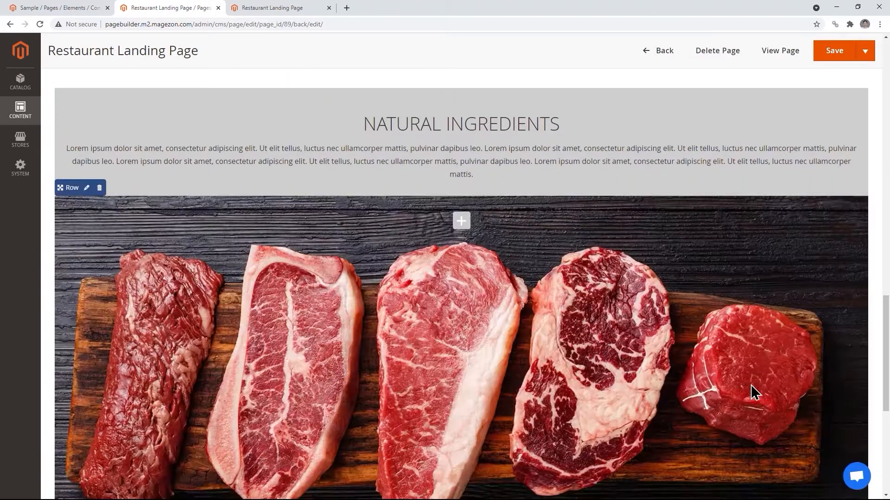
pyautogui.scroll(-5, 632, 365)
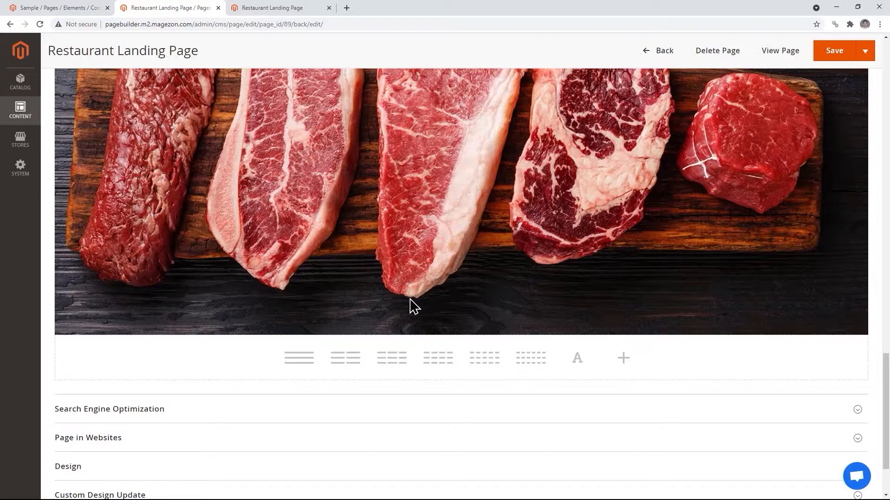
pyautogui.click(307, 359)
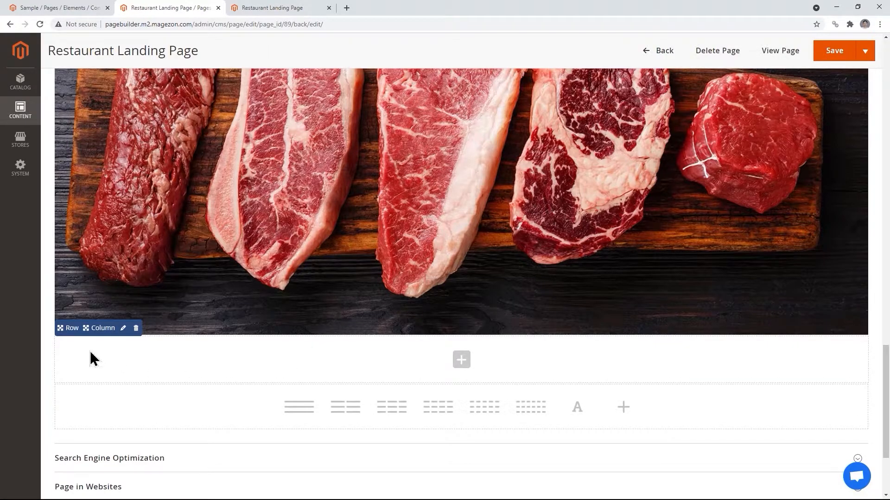
pyautogui.moveTo(70, 329)
pyautogui.click(72, 379)
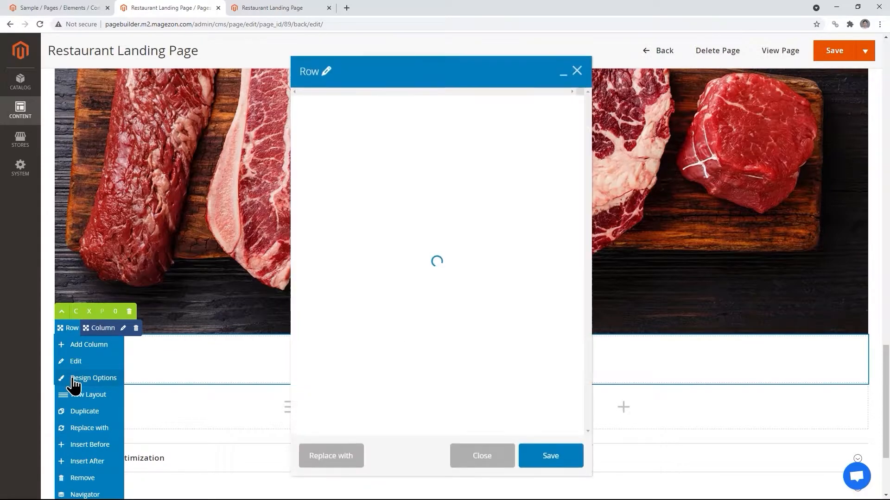
pyautogui.moveTo(618, 272); pyautogui.dragTo(622, 425)
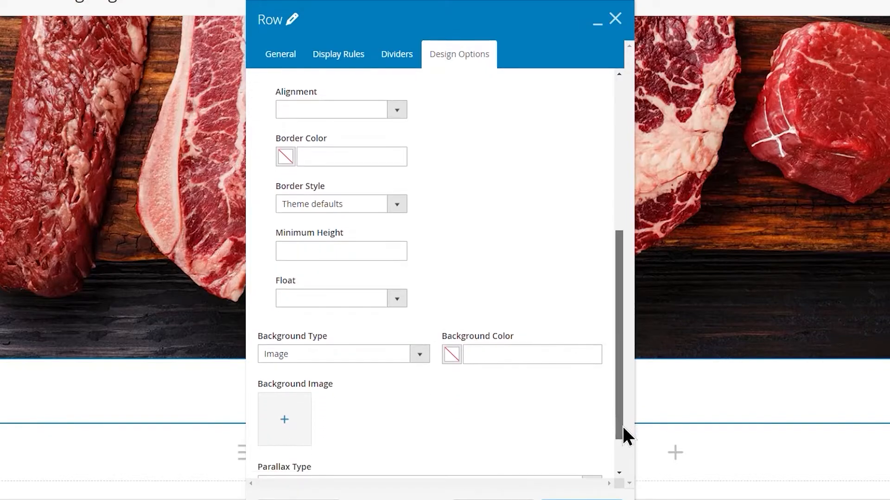
pyautogui.click(351, 251)
pyautogui.click(298, 301)
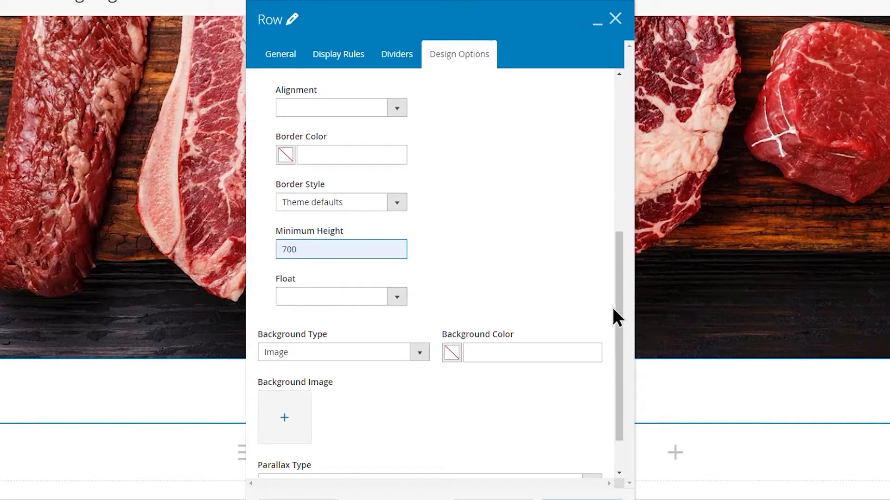
# Use the 2-natural-ingredient photo from the magezon folder as the new row's background image.
pyautogui.moveTo(615, 318); pyautogui.dragTo(621, 370)
pyautogui.click(291, 370)
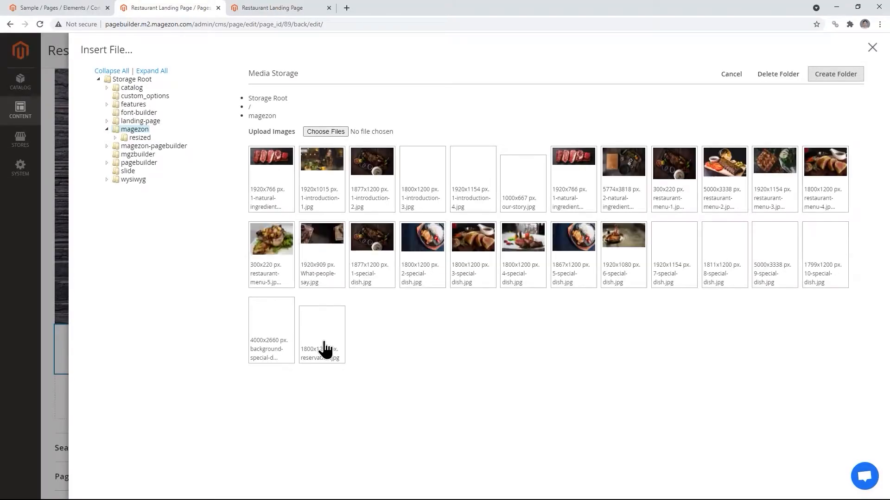
pyautogui.click(615, 208)
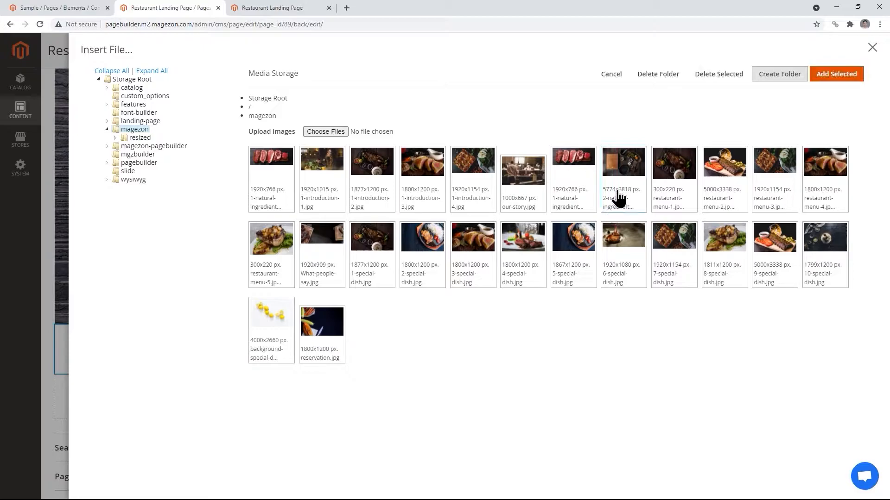
pyautogui.click(826, 79)
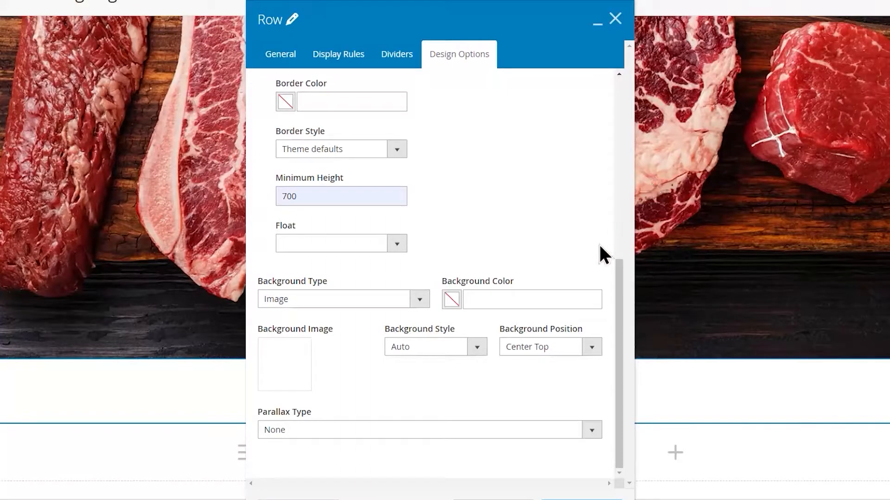
# Set the 700-high row's background style to Cover and its background position to Center Center.
pyautogui.click(477, 347)
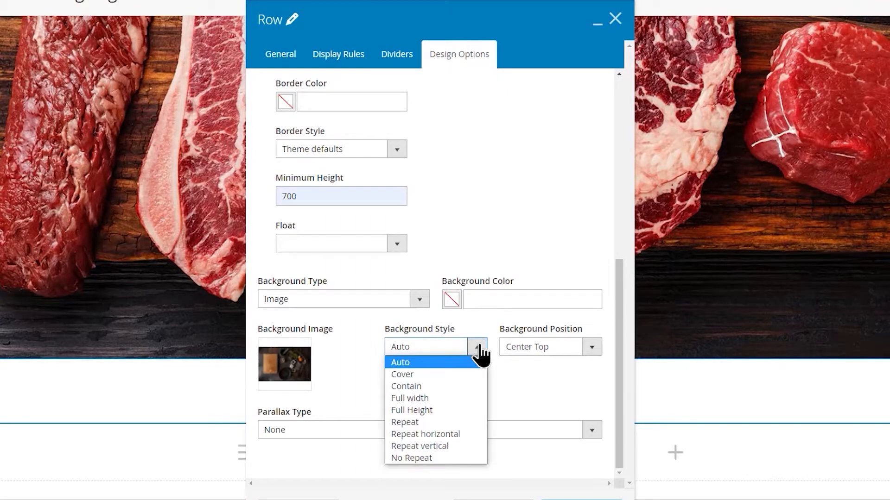
pyautogui.click(429, 373)
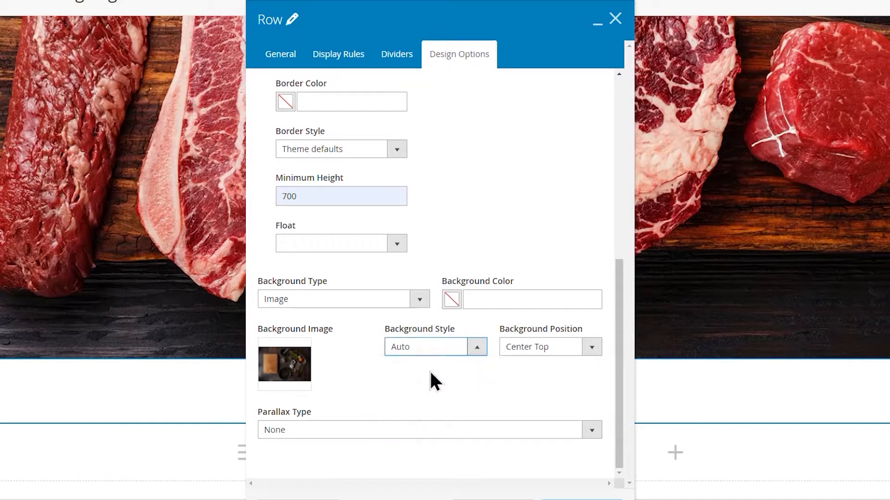
pyautogui.click(592, 348)
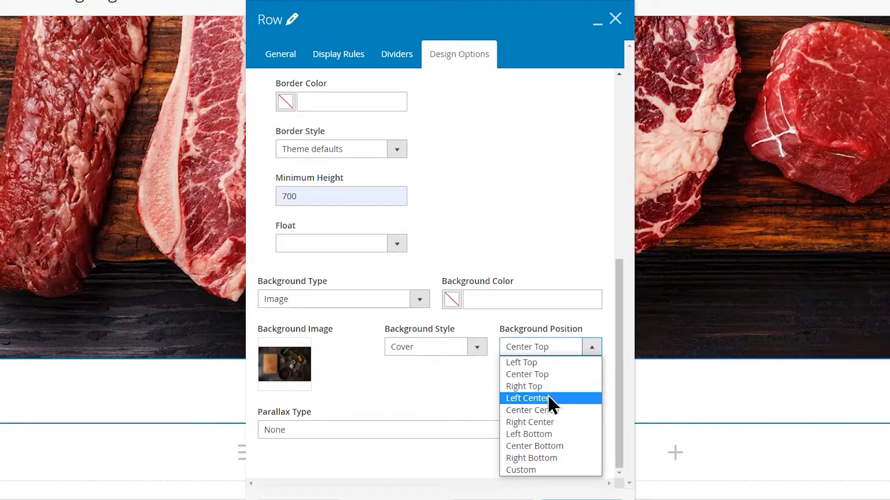
pyautogui.click(541, 411)
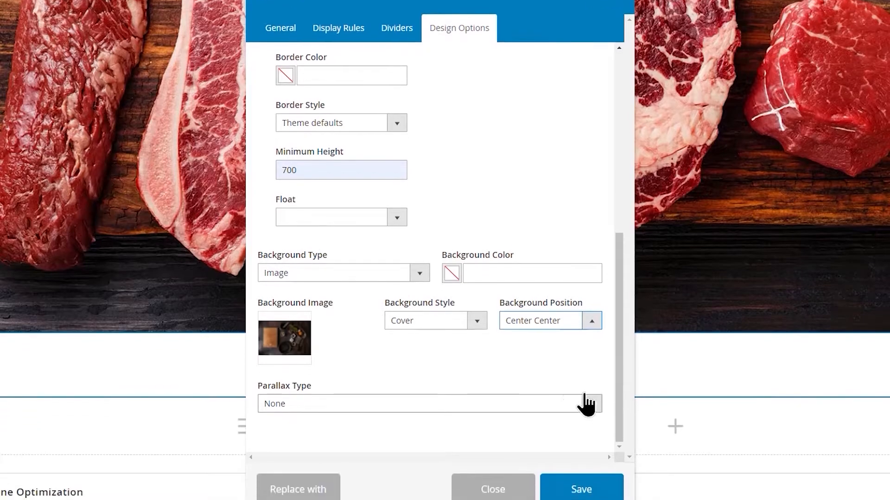
# Set the row's parallax type to Scroll, save the row settings, and check the row in the builder.
pyautogui.click(592, 430)
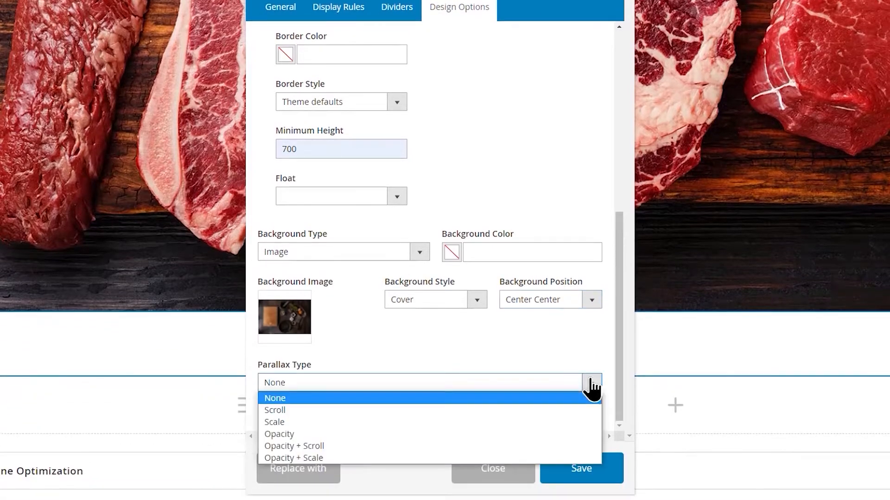
pyautogui.click(294, 411)
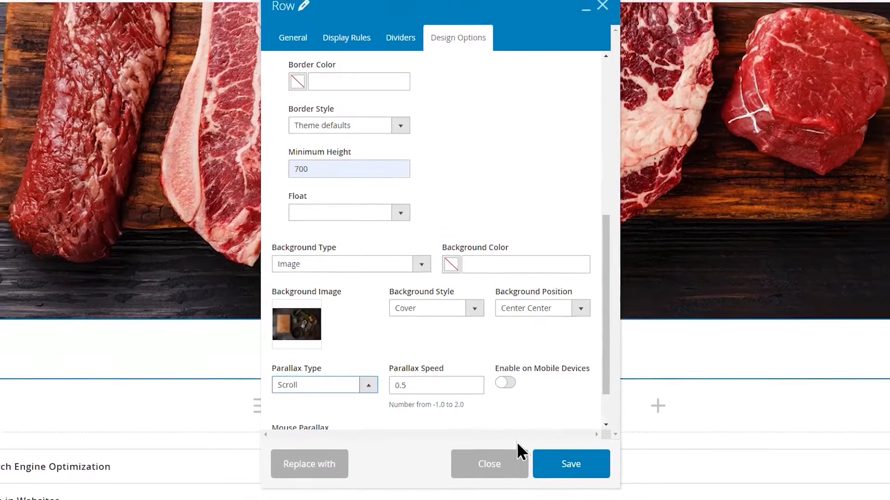
pyautogui.click(528, 466)
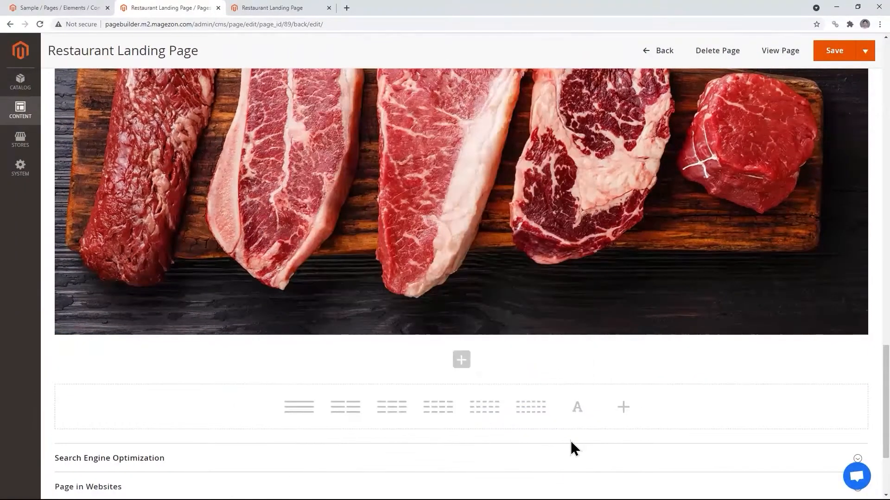
pyautogui.scroll(-4, 572, 436)
pyautogui.scroll(3, 573, 437)
pyautogui.scroll(-3, 573, 436)
pyautogui.scroll(1, 573, 437)
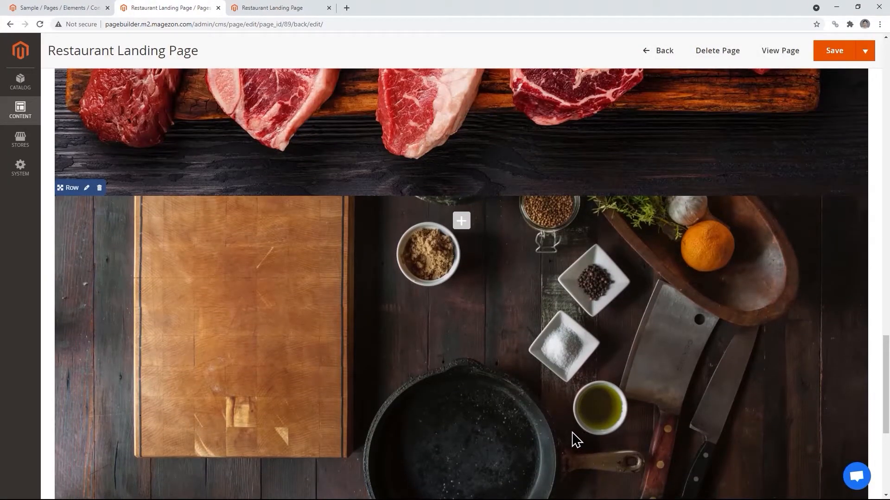
# Add a Button element to the cutting-board photo row with the text "Our GAP certificate".
pyautogui.click(461, 222)
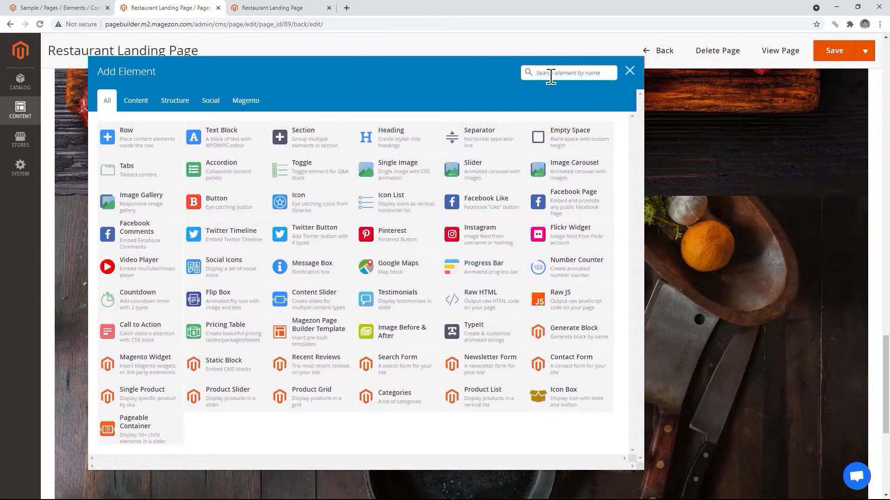
pyautogui.write('butt')
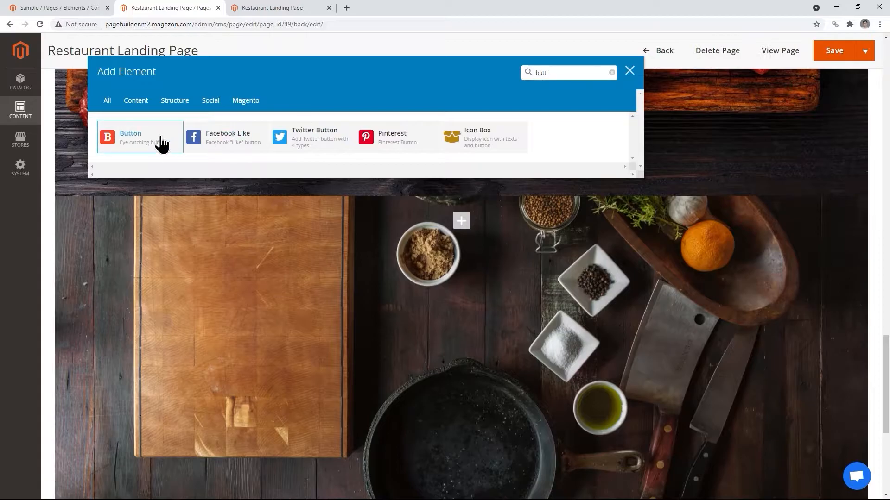
pyautogui.click(139, 139)
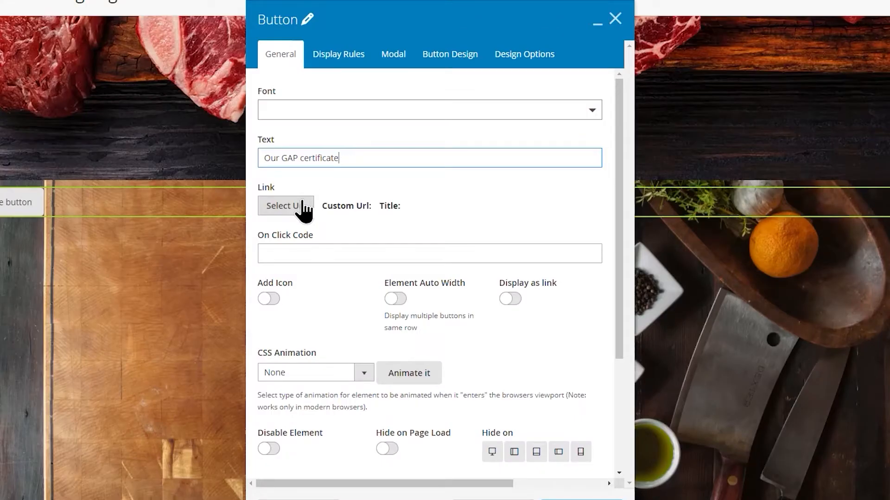
pyautogui.click(301, 205)
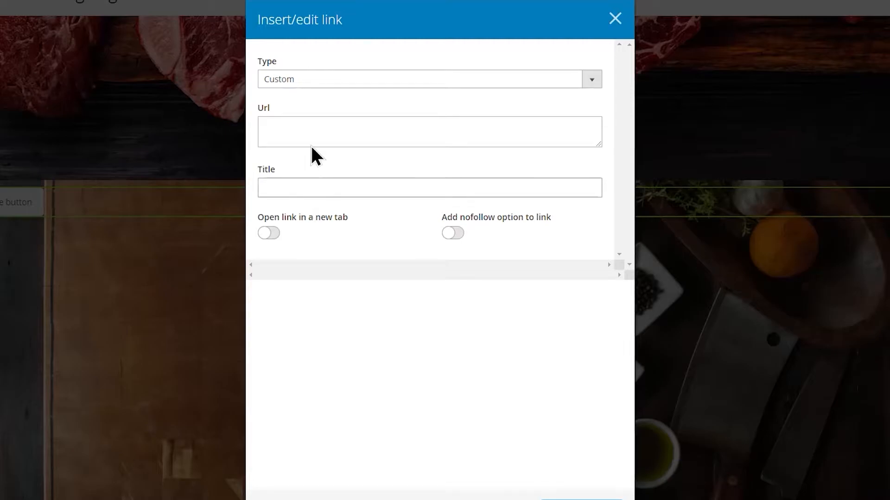
pyautogui.click(291, 128)
pyautogui.write('http://demo.magezon.com/magento2/landing-page-restaurant')
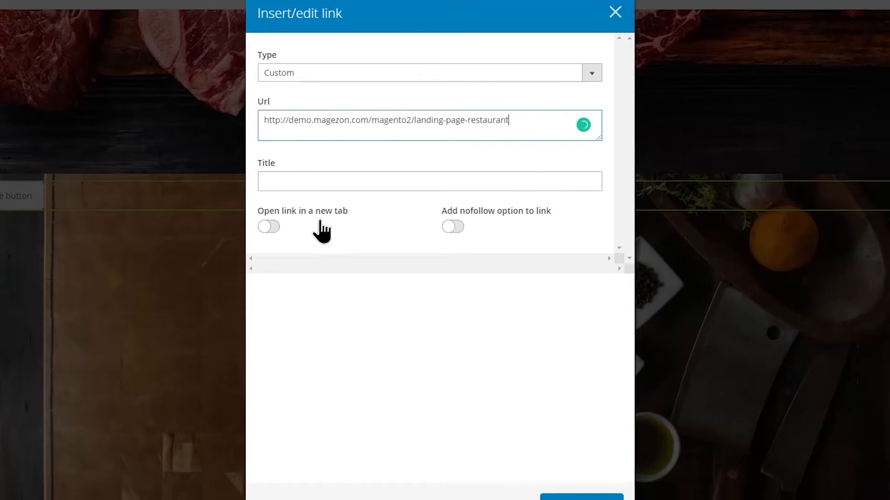
pyautogui.click(271, 233)
pyautogui.click(580, 477)
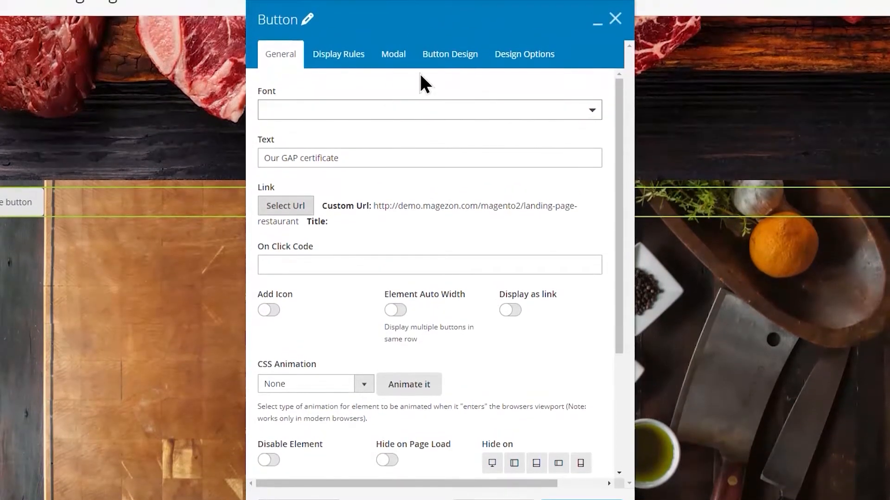
# Keep the button's style as Flat and set its size to Large.
pyautogui.click(438, 51)
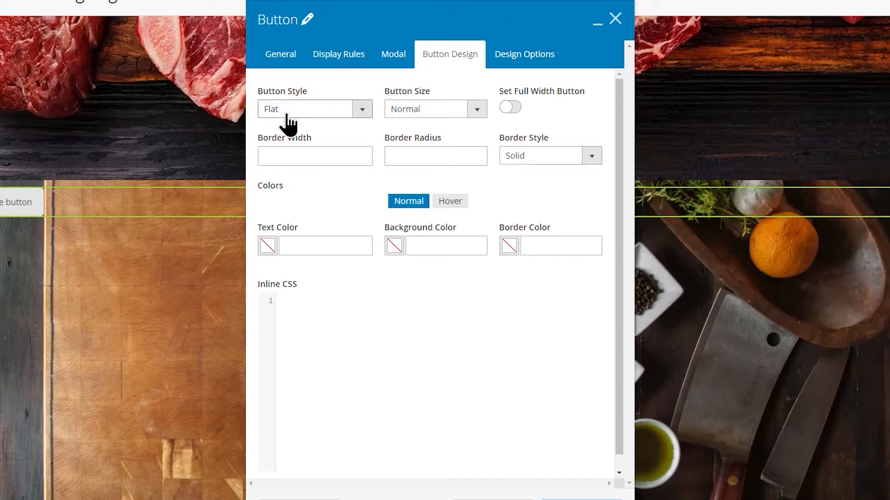
pyautogui.click(362, 109)
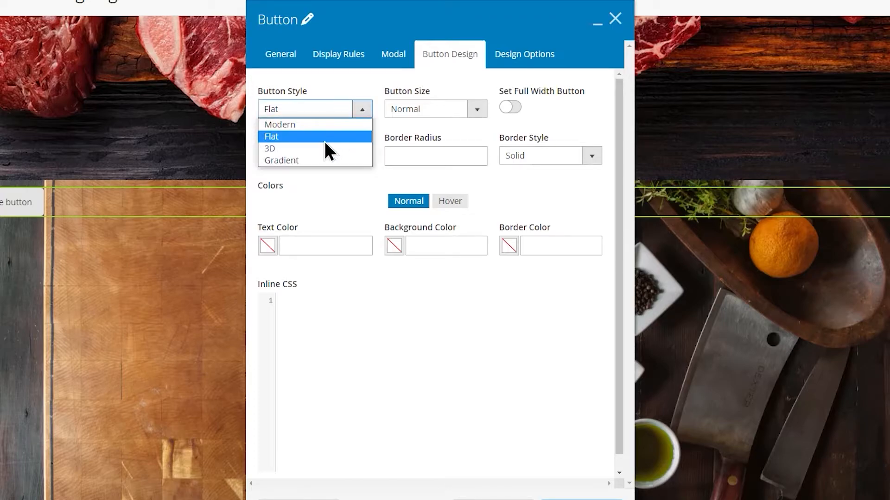
pyautogui.click(366, 110)
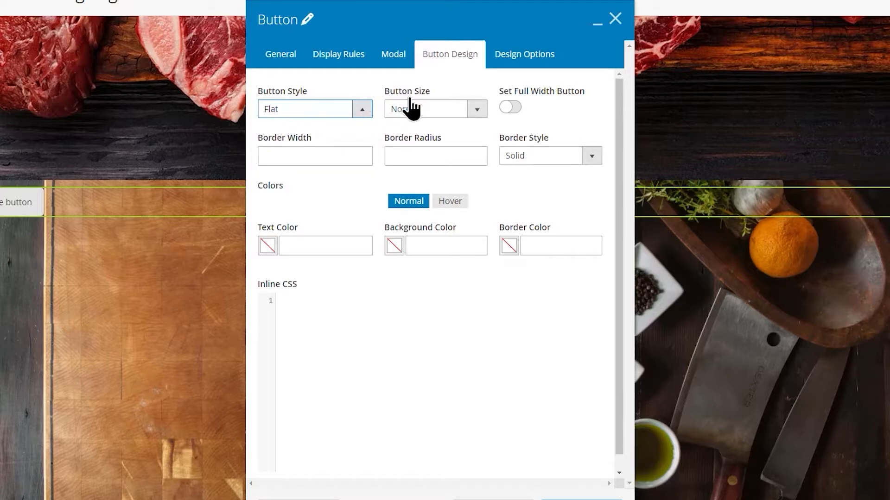
pyautogui.click(478, 111)
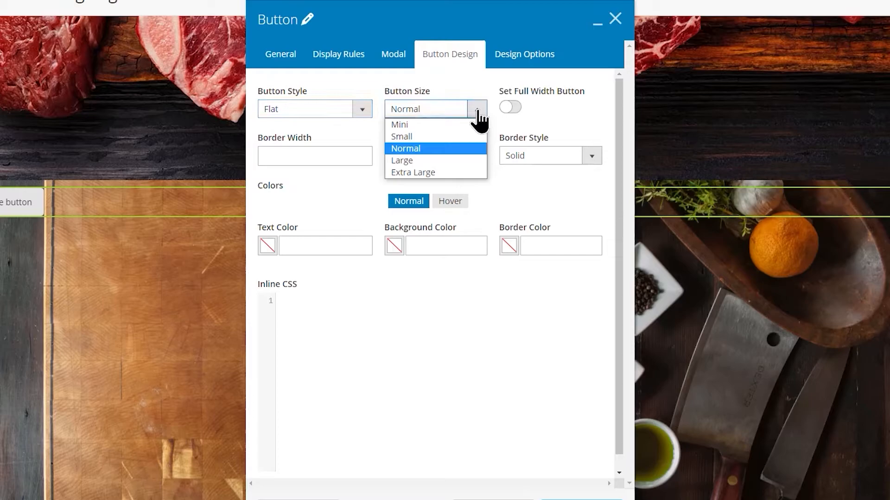
pyautogui.click(438, 160)
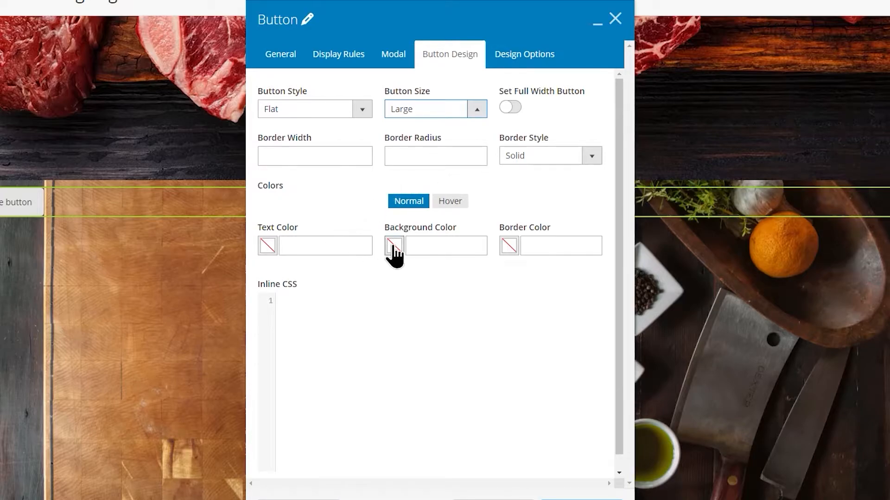
# Set the button's normal background color to #643007 and its normal text color to white (#ffffff).
pyautogui.click(416, 246)
pyautogui.write('#643007')
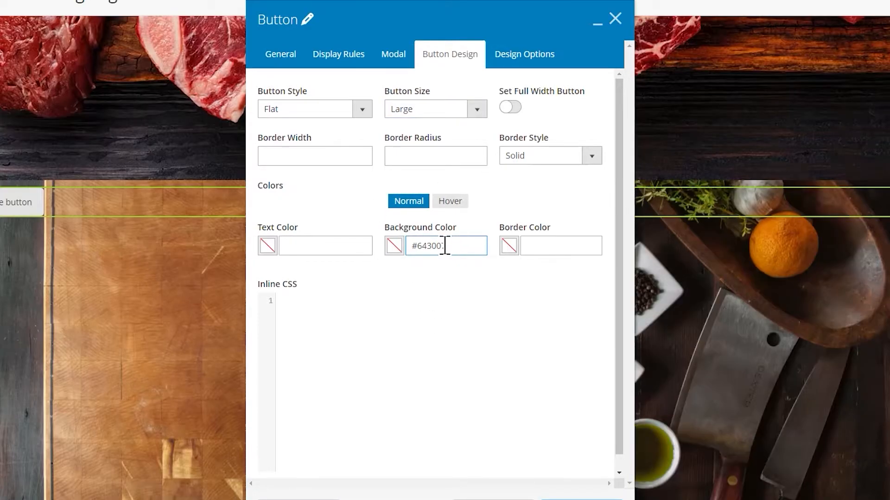
pyautogui.click(446, 297)
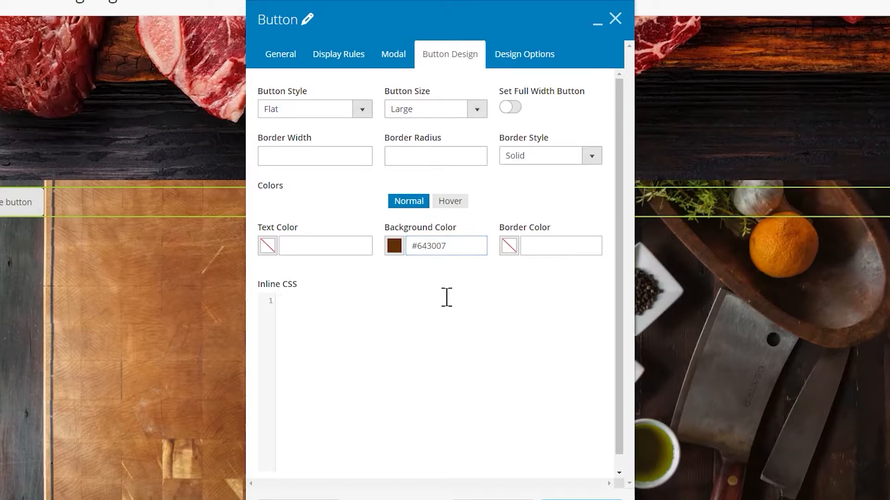
pyautogui.click(268, 245)
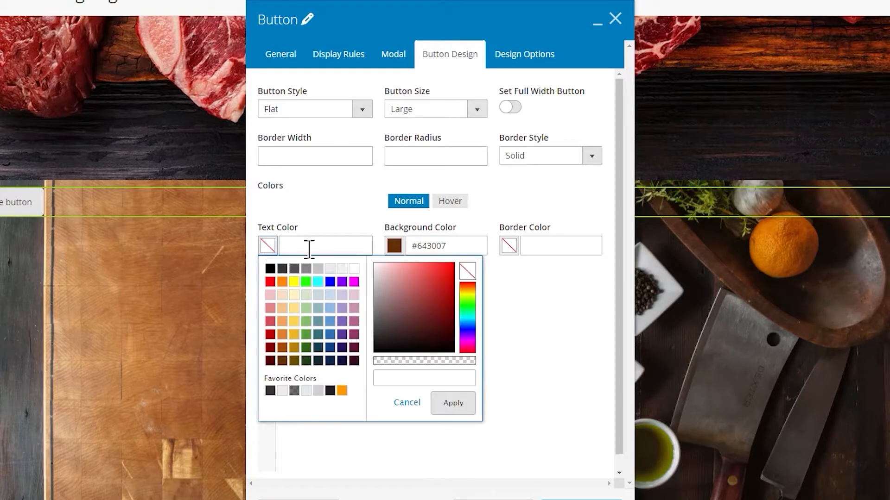
pyautogui.click(353, 268)
pyautogui.click(453, 400)
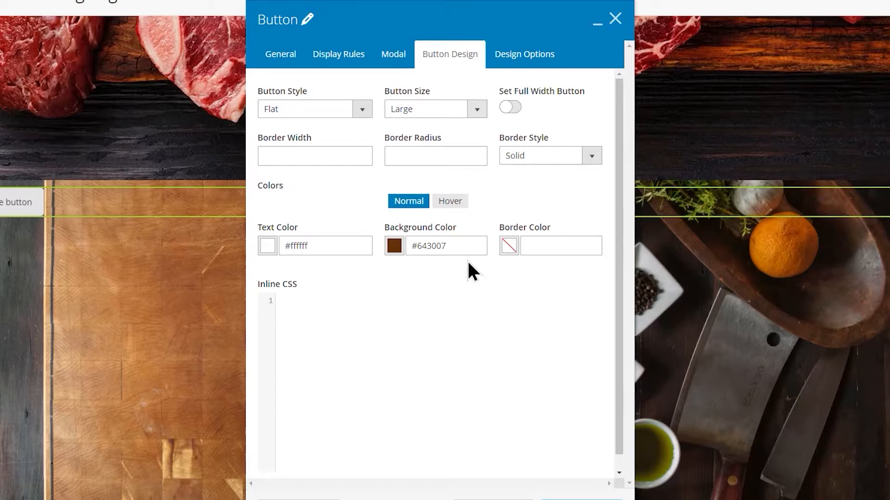
# Set the button's hover text color to #ffffff and hover background color to #343434, and save the button settings.
pyautogui.click(452, 202)
pyautogui.click(267, 246)
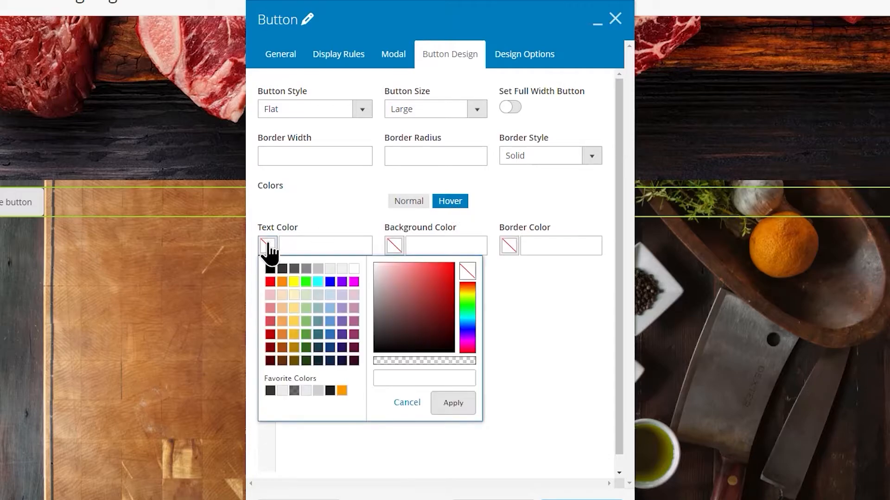
pyautogui.click(353, 269)
pyautogui.click(453, 403)
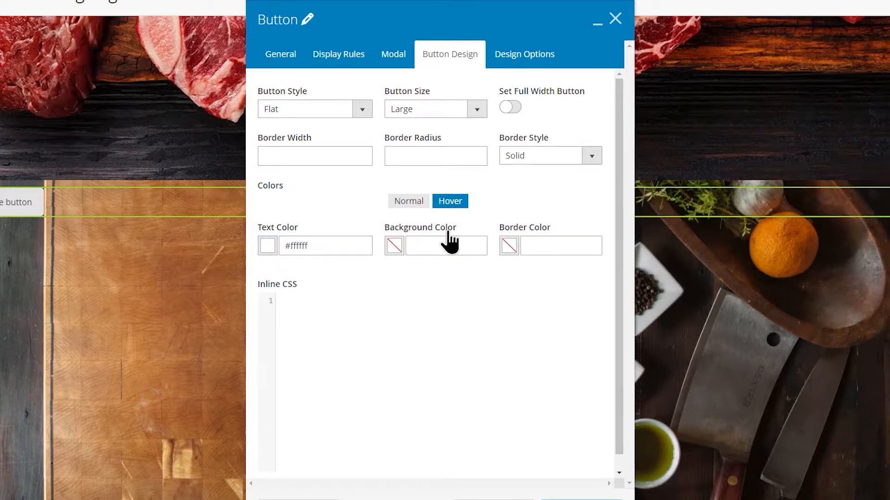
pyautogui.click(394, 245)
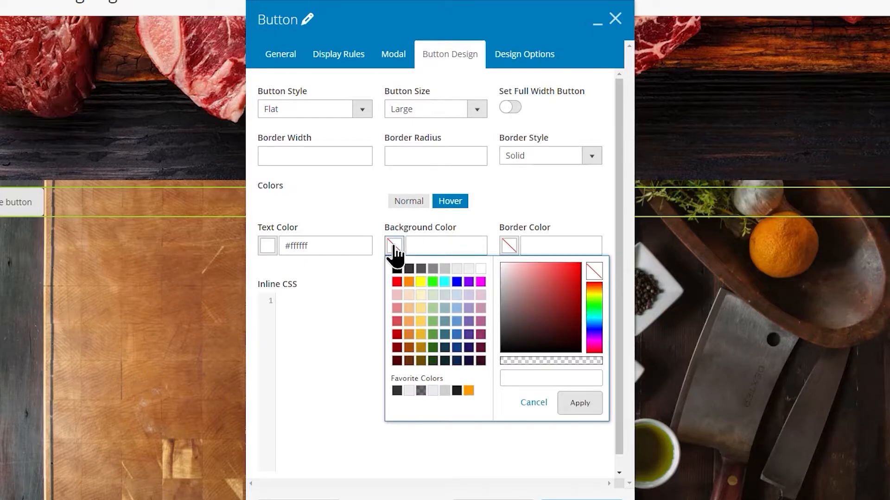
pyautogui.click(408, 270)
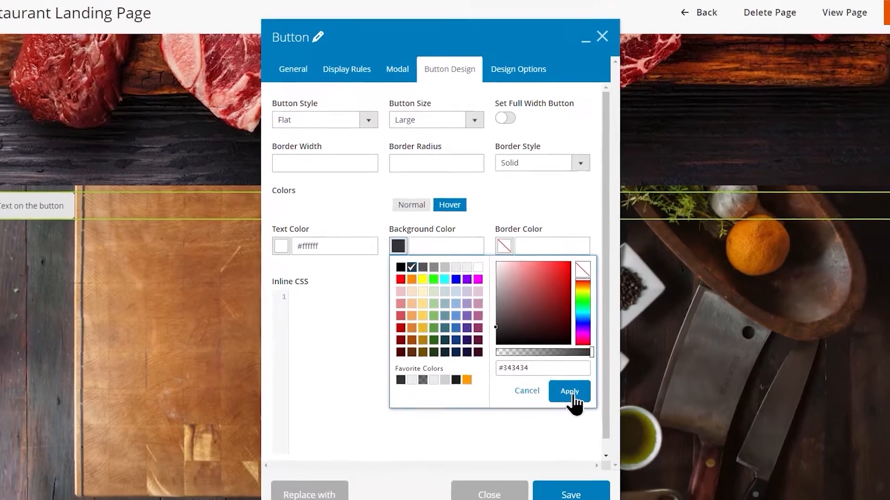
pyautogui.click(571, 393)
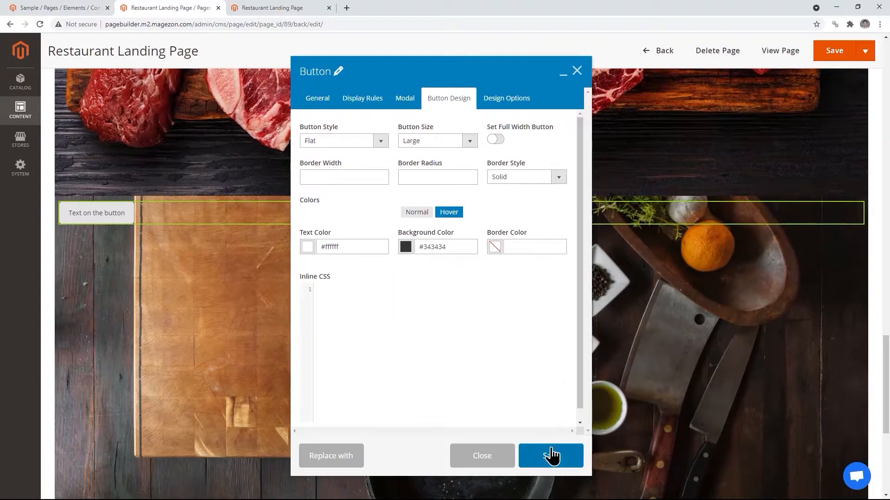
pyautogui.click(552, 455)
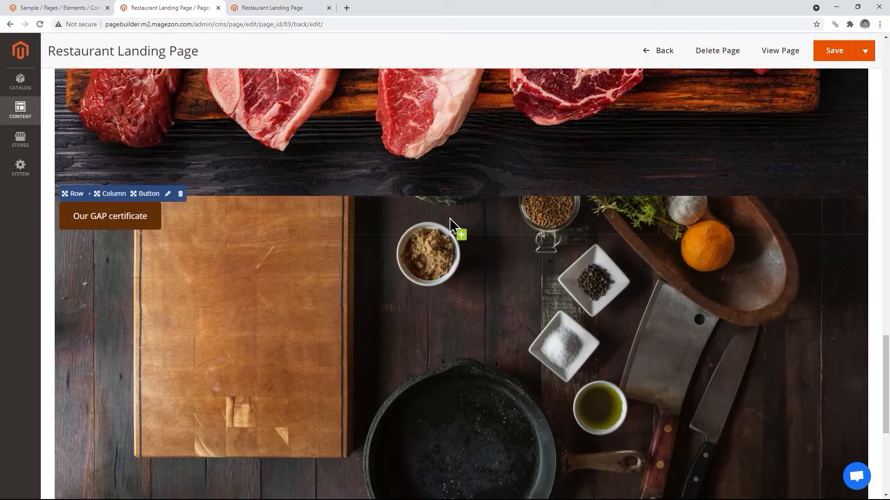
# Align the GAP certificate button to Center with a top padding of 400, save it, and check its placement.
pyautogui.moveTo(153, 204)
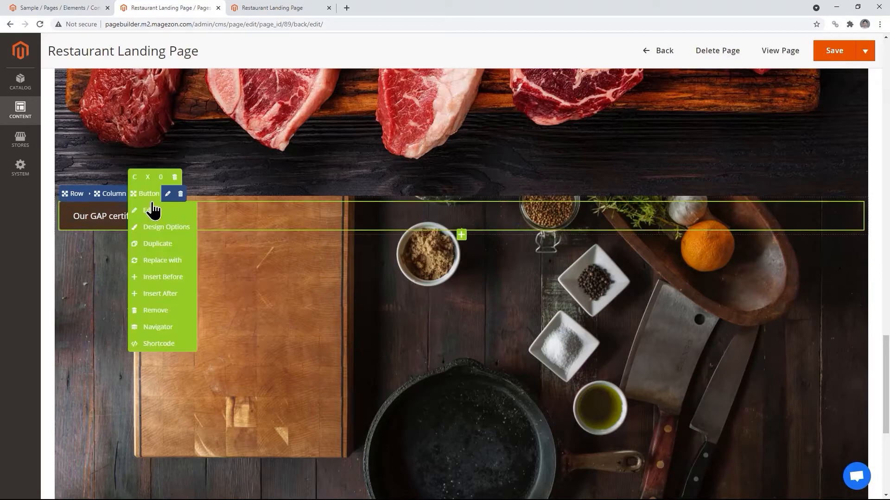
pyautogui.click(150, 227)
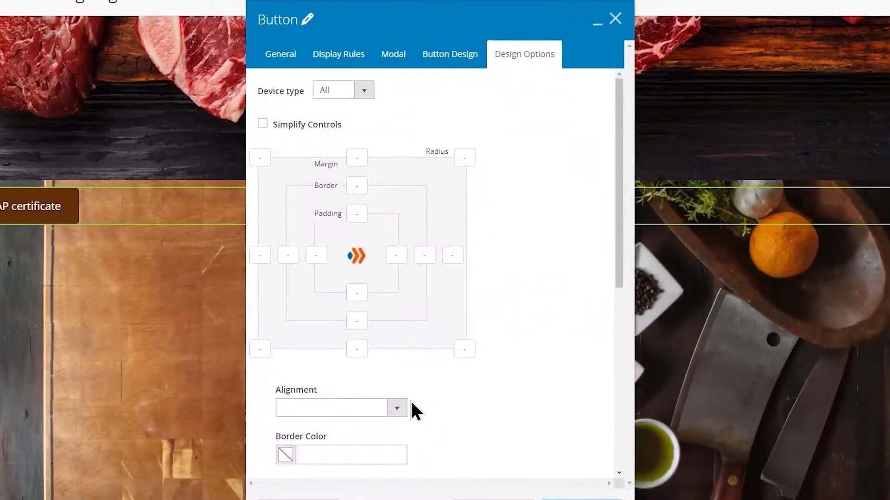
pyautogui.click(398, 402)
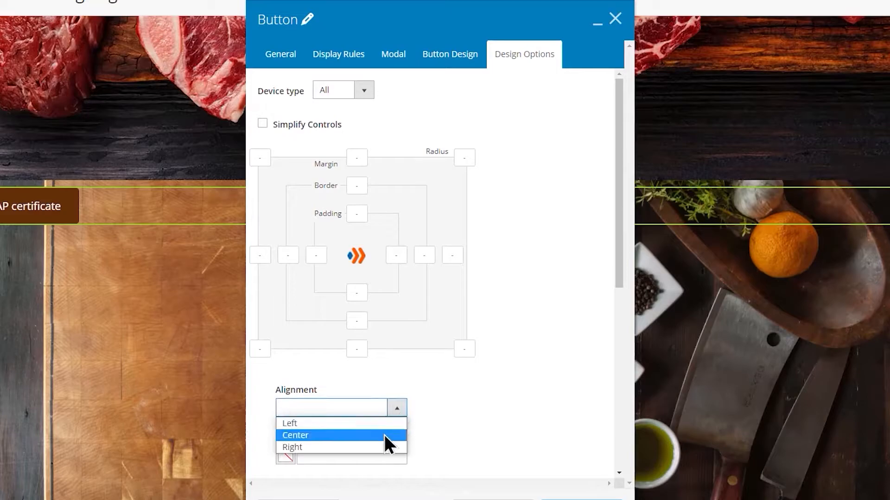
pyautogui.click(384, 426)
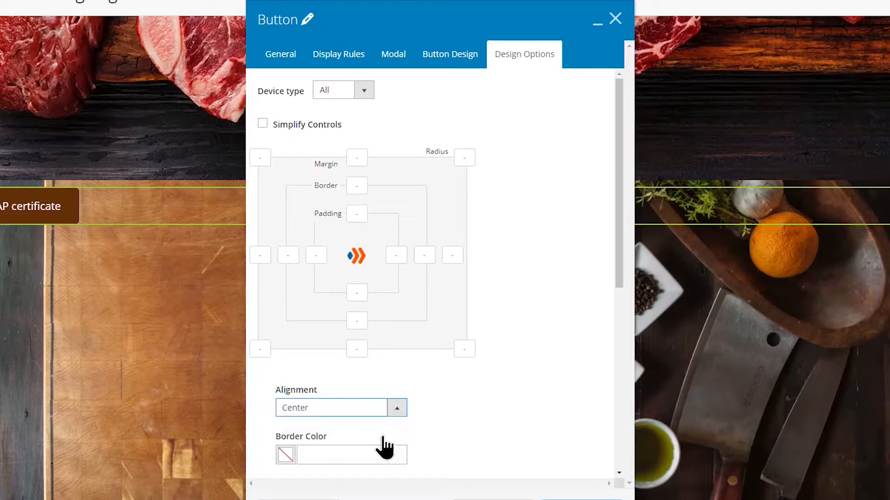
pyautogui.click(358, 213)
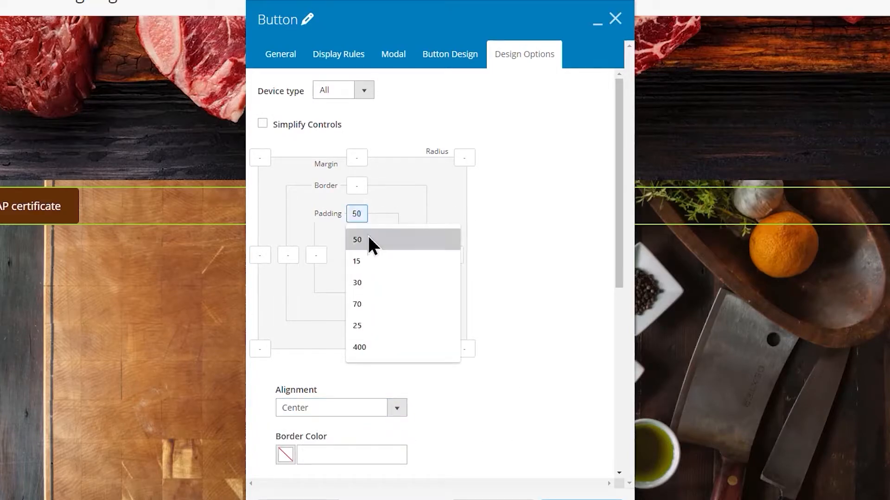
pyautogui.click(380, 344)
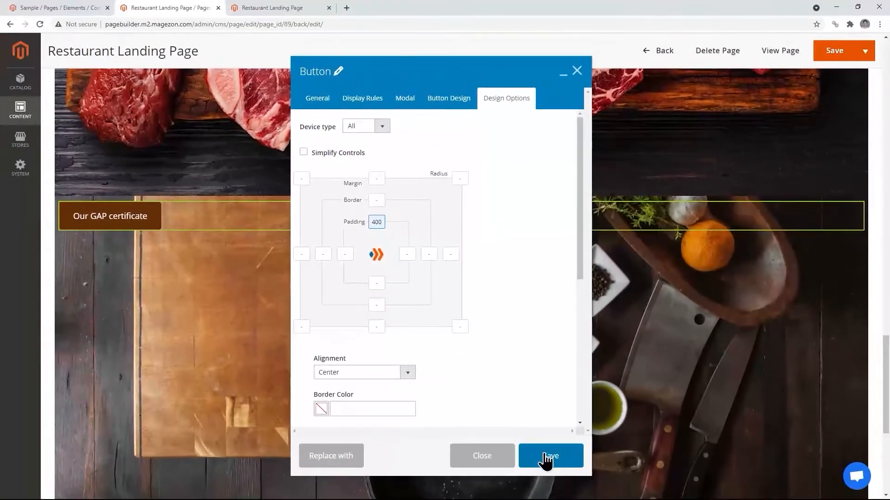
pyautogui.click(550, 456)
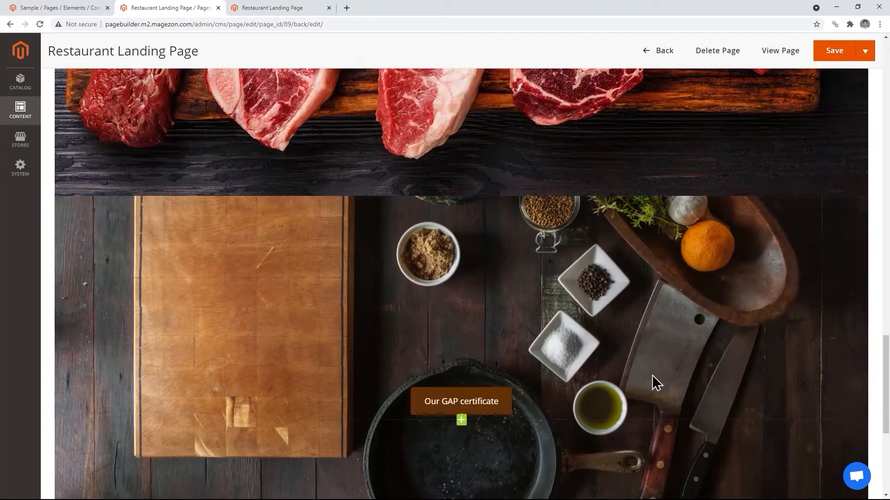
pyautogui.scroll(-1, 652, 375)
pyautogui.scroll(1, 652, 376)
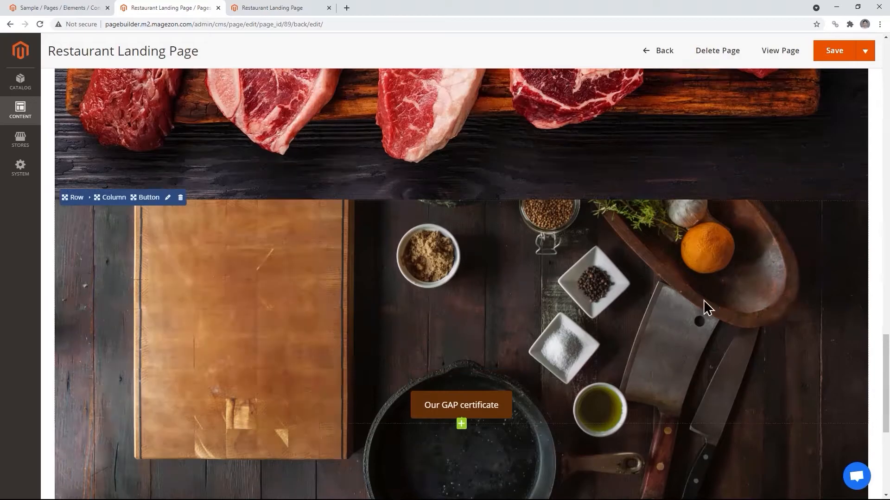
# Save the page, reload the storefront Restaurant Landing Page, and check the cutting-board row with its button.
pyautogui.click(831, 58)
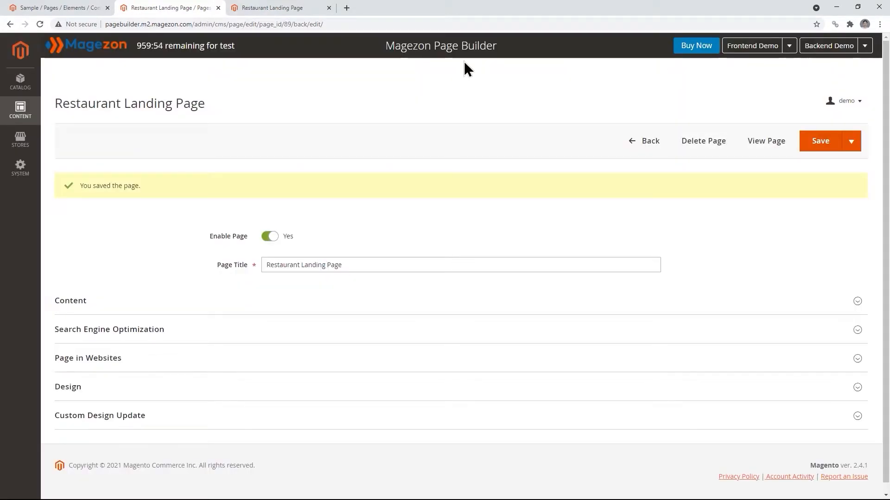
pyautogui.click(264, 8)
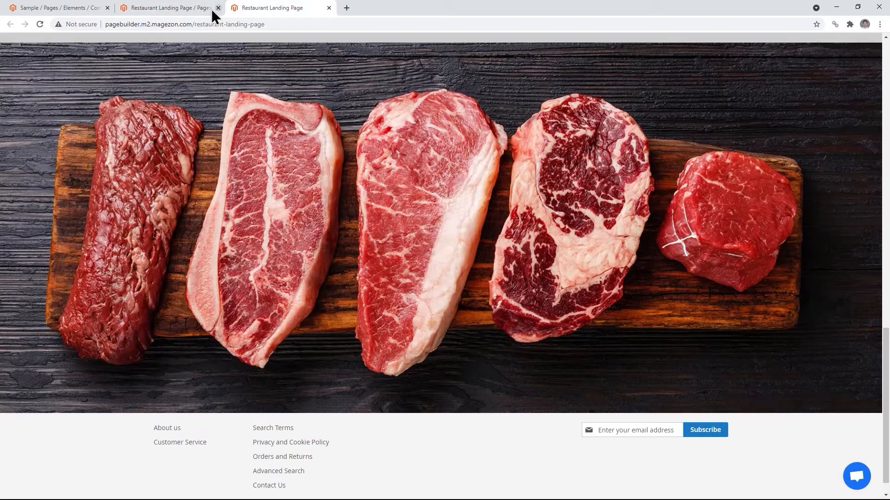
pyautogui.click(40, 24)
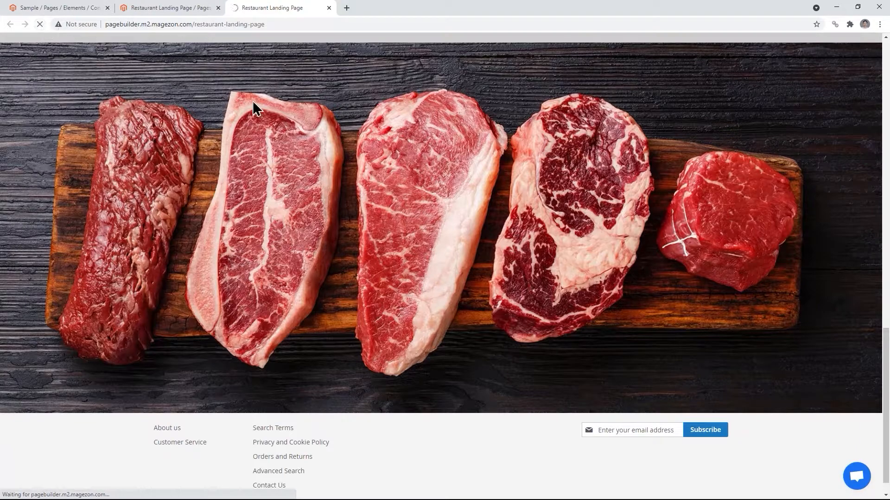
pyautogui.scroll(4, 562, 195)
pyautogui.scroll(-4, 561, 195)
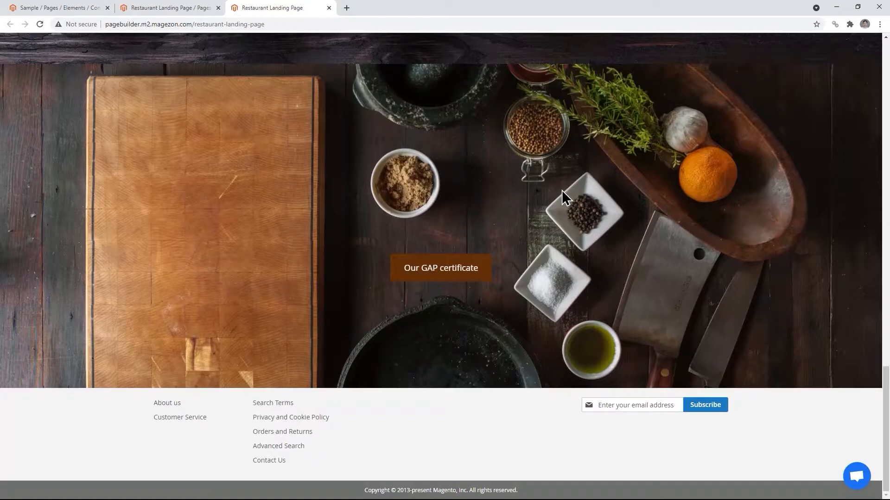
pyautogui.scroll(2, 562, 190)
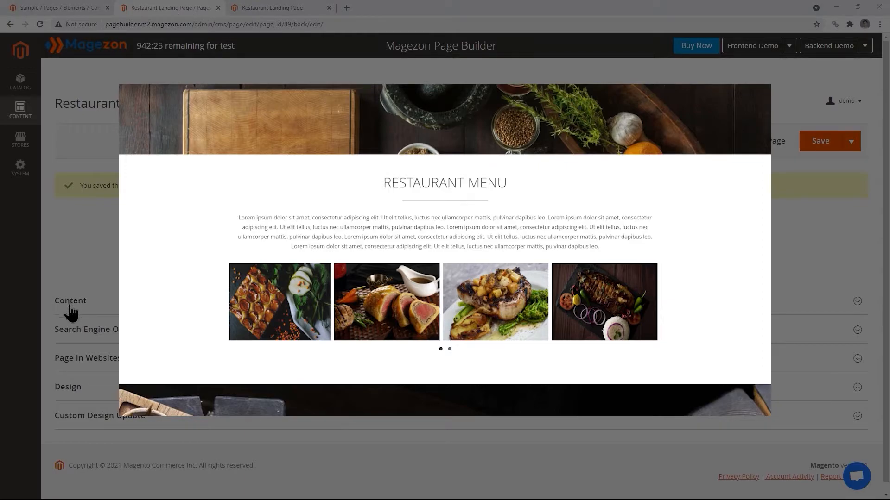
# Add a Heading element below the cutting-board row of the page content with the text "RESTAURANT MENU".
pyautogui.click(70, 304)
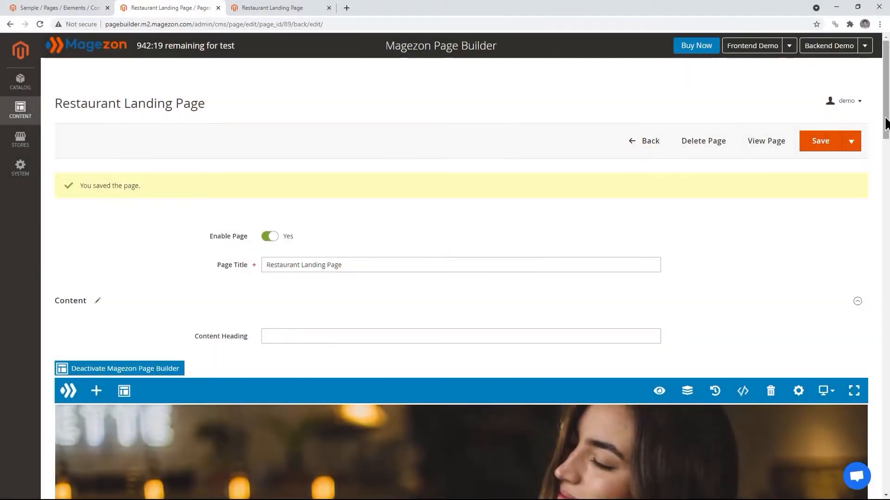
pyautogui.moveTo(887, 129); pyautogui.dragTo(887, 369)
pyautogui.scroll(-10, 817, 328)
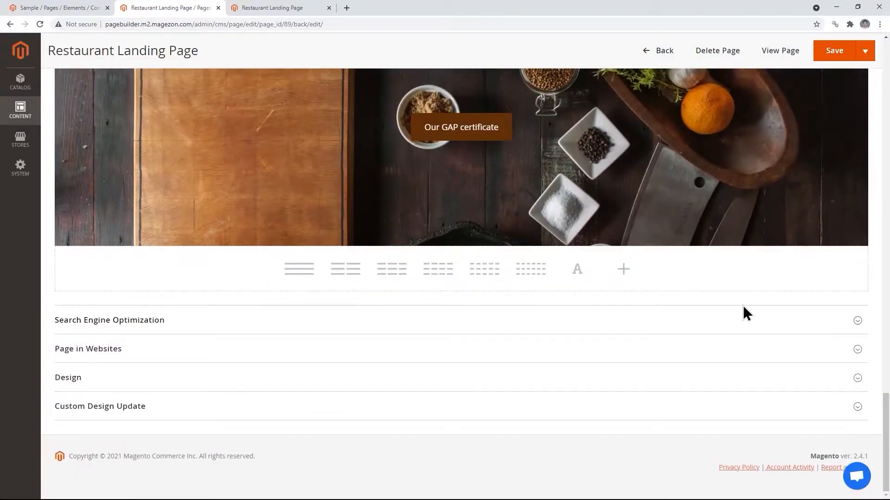
pyautogui.click(623, 270)
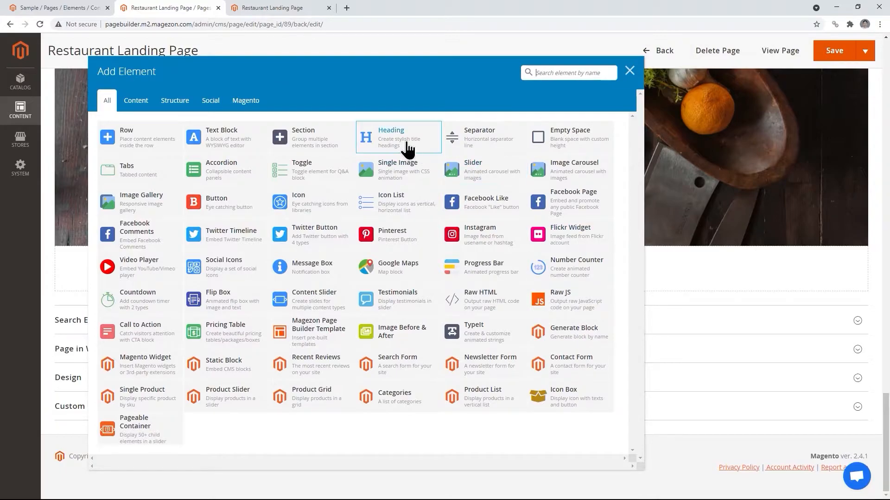
pyautogui.click(407, 140)
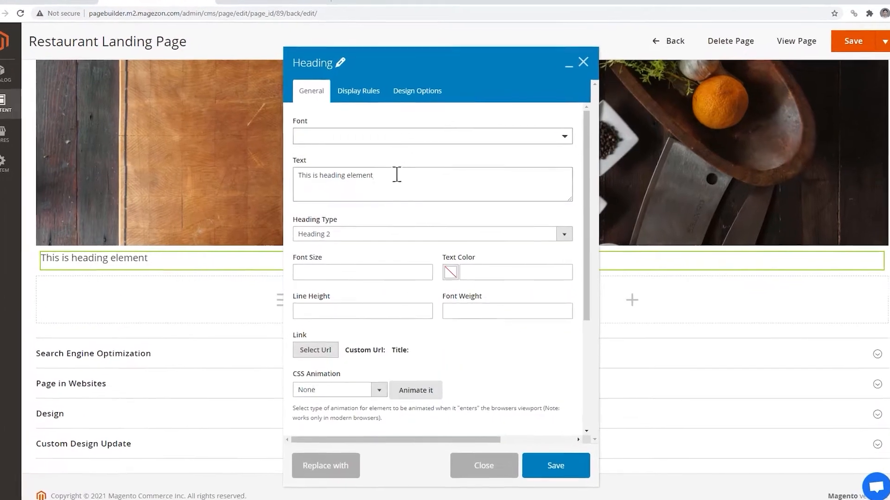
pyautogui.click(399, 178)
pyautogui.hotkey('ctrl', 'a')
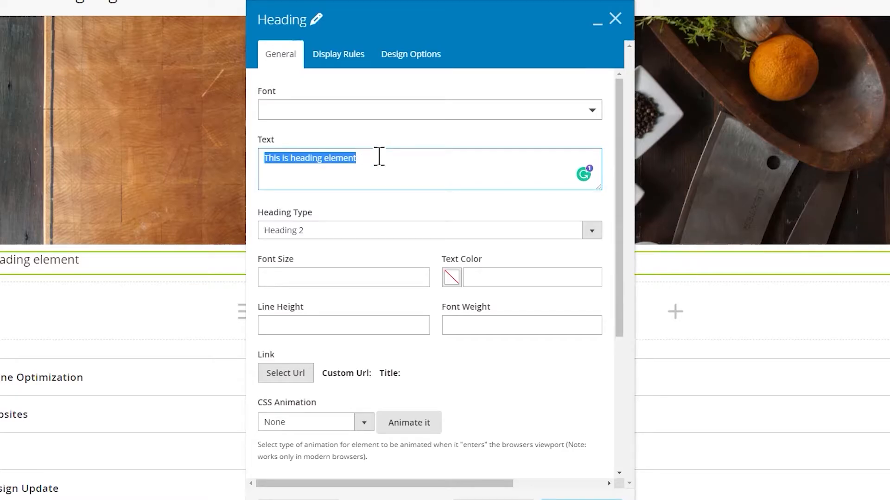
pyautogui.write('RESTAURANT MENU')
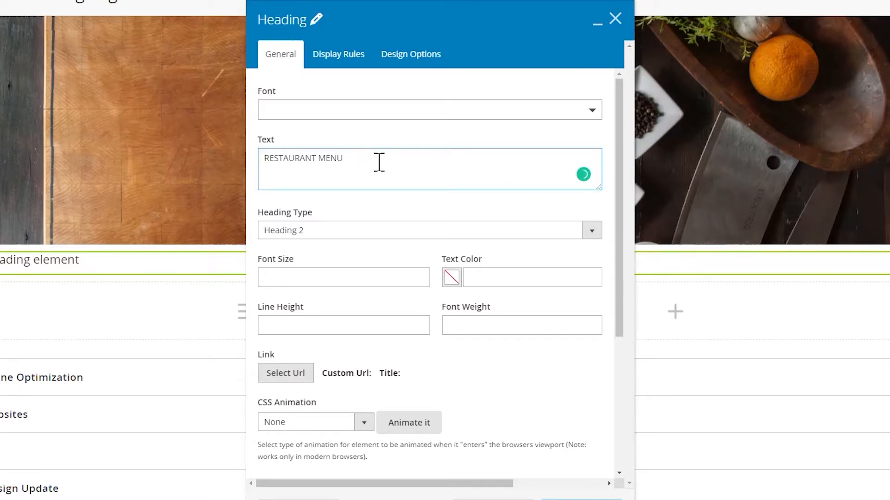
# Set the RESTAURANT MENU heading's font size to 40 and its font weight to 300.
pyautogui.click(338, 271)
pyautogui.click(309, 305)
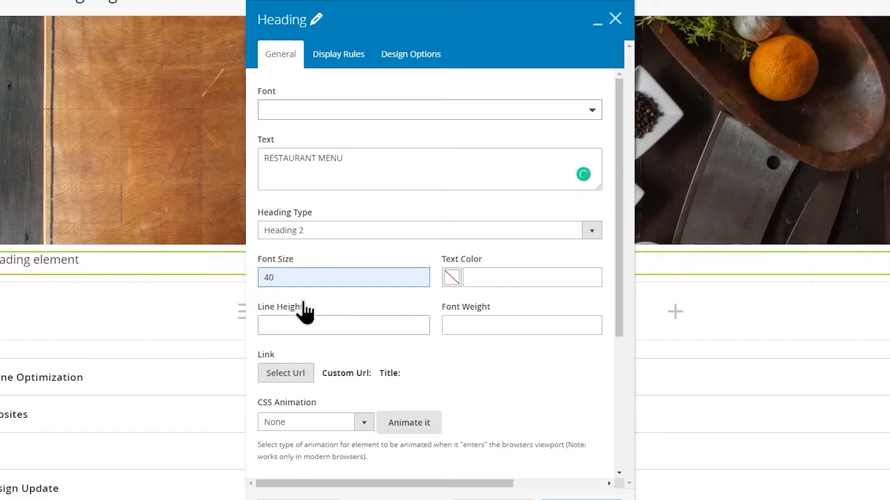
pyautogui.click(466, 330)
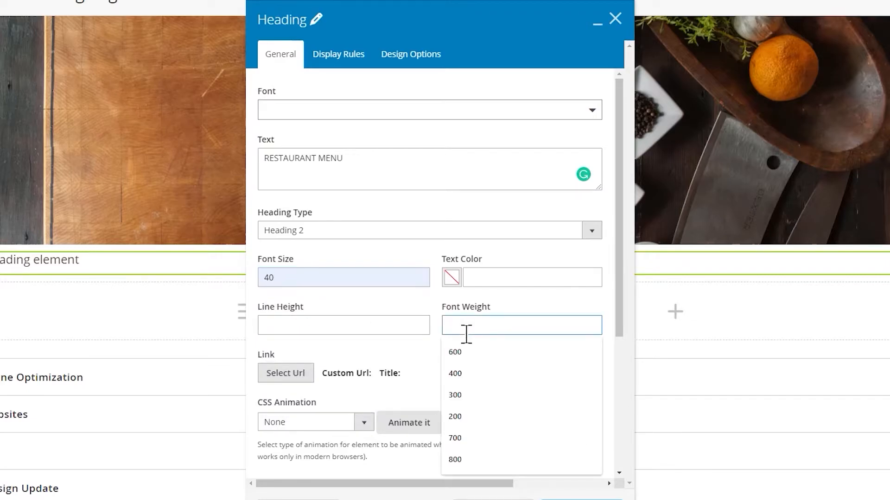
pyautogui.click(469, 389)
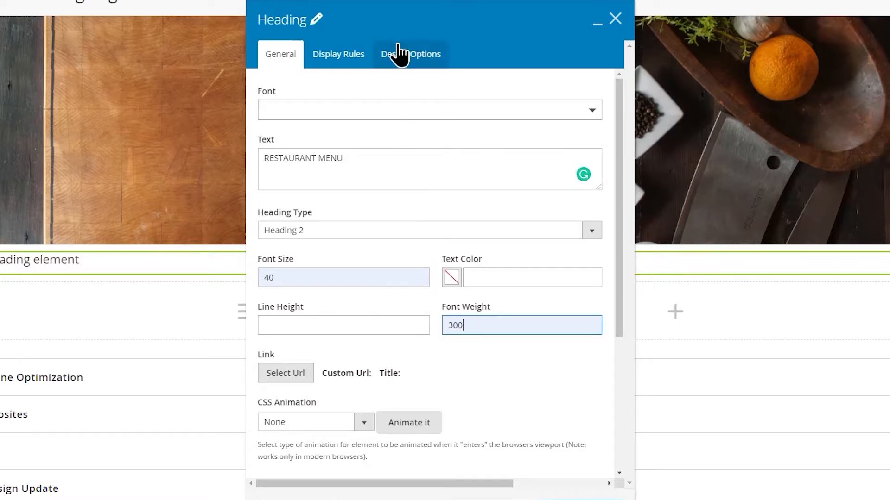
# Set the RESTAURANT MENU heading's alignment to Center and save the heading settings.
pyautogui.click(399, 55)
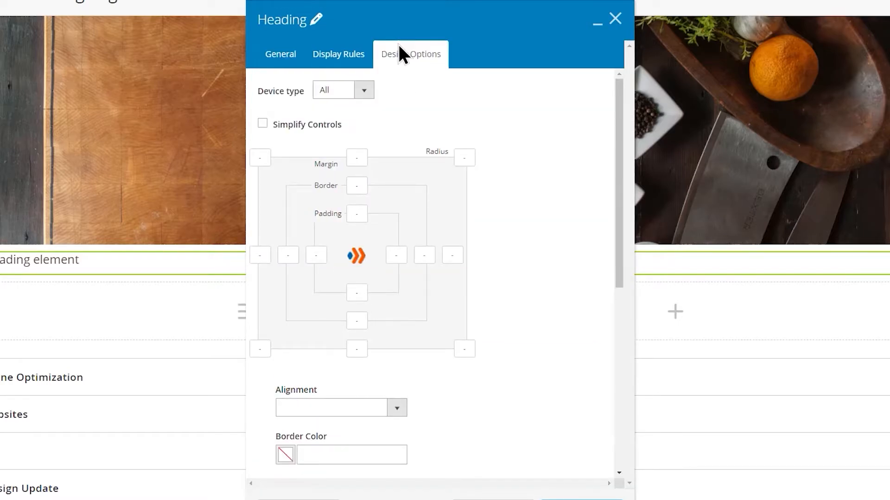
pyautogui.click(397, 408)
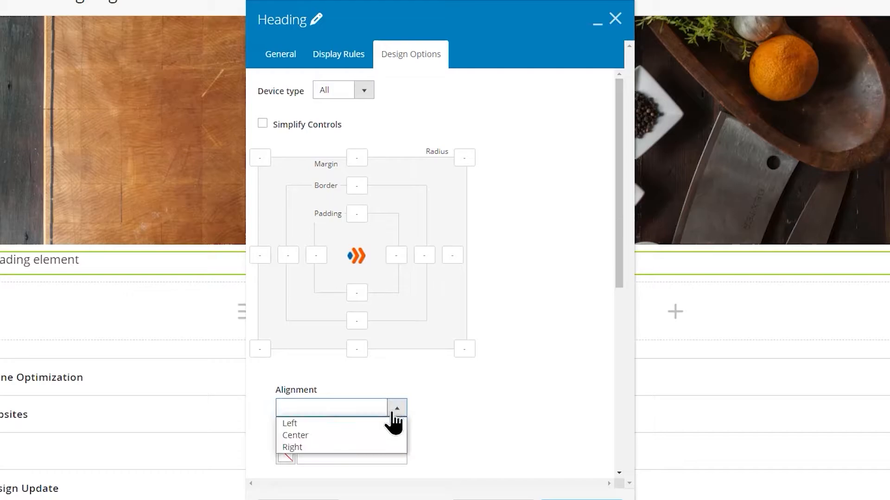
pyautogui.click(376, 435)
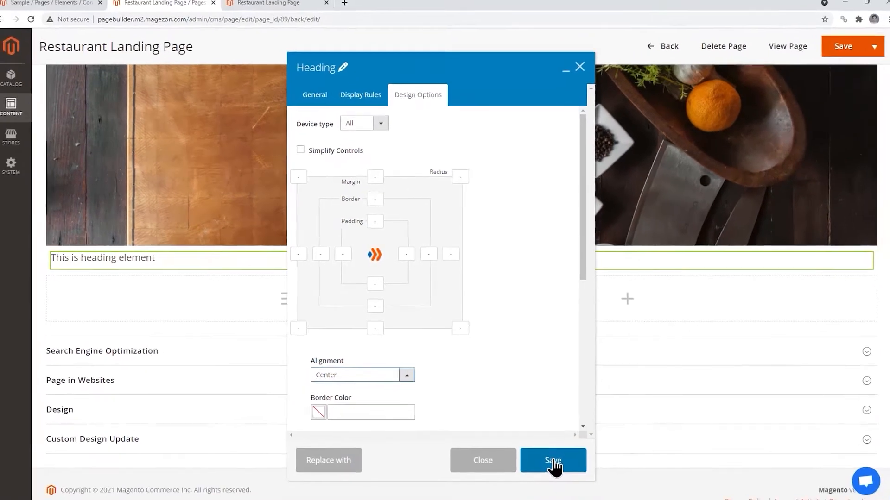
pyautogui.click(582, 499)
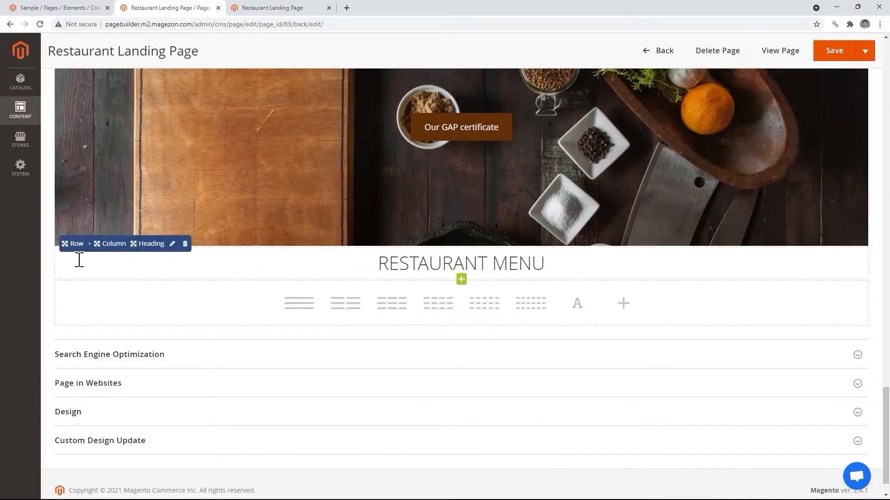
# Give the row holding the RESTAURANT MENU heading a top margin of 70 and save the row settings.
pyautogui.moveTo(73, 251)
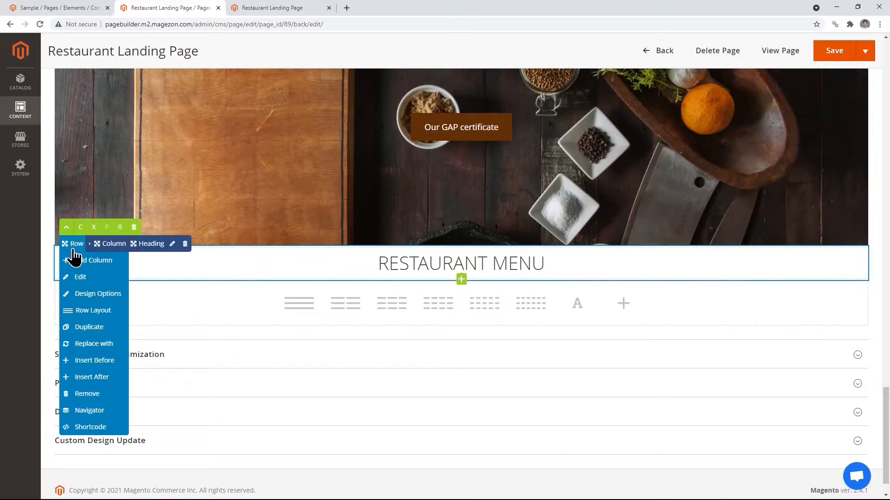
pyautogui.click(74, 295)
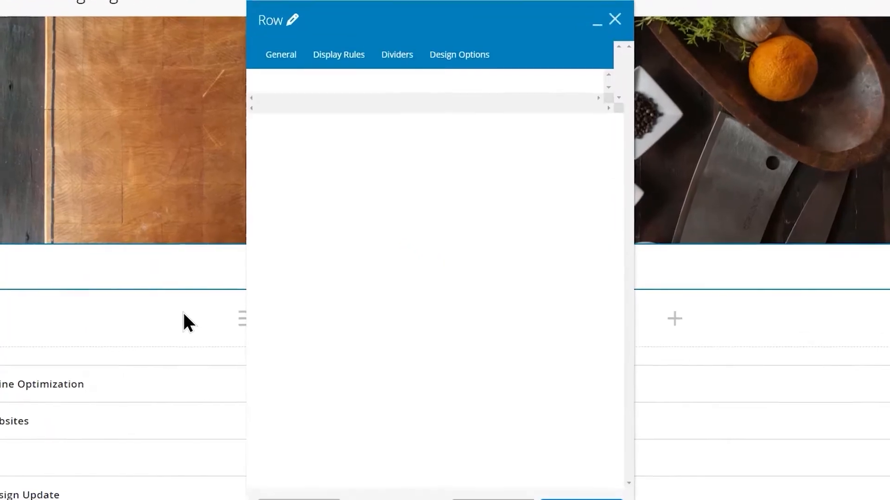
pyautogui.click(353, 158)
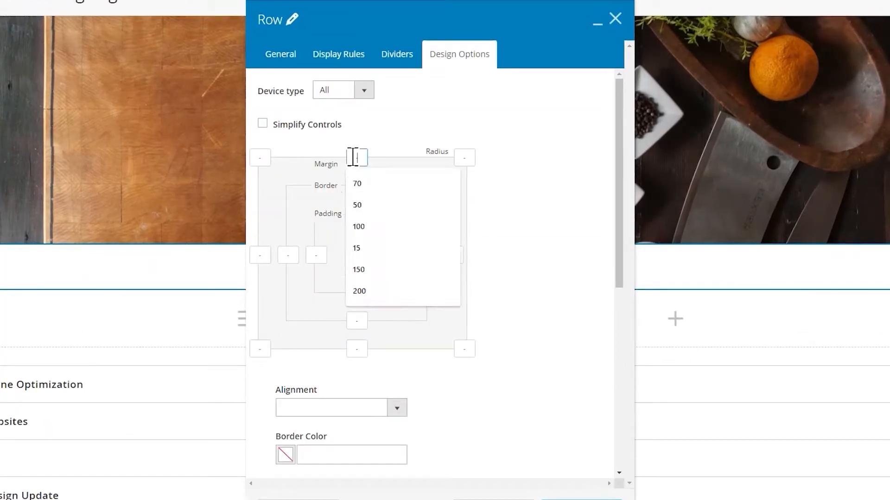
pyautogui.click(362, 182)
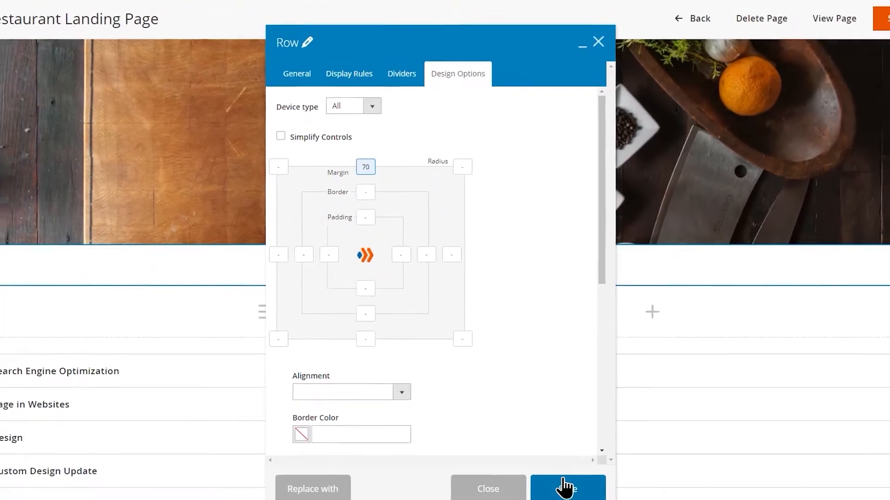
pyautogui.click(579, 499)
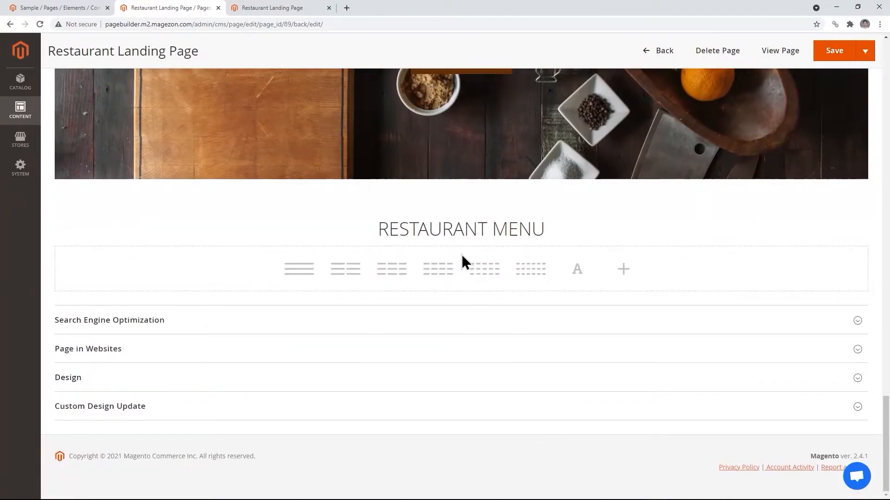
# Add a Separator element beneath the RESTAURANT MENU heading with an element width of 250.
pyautogui.click(460, 241)
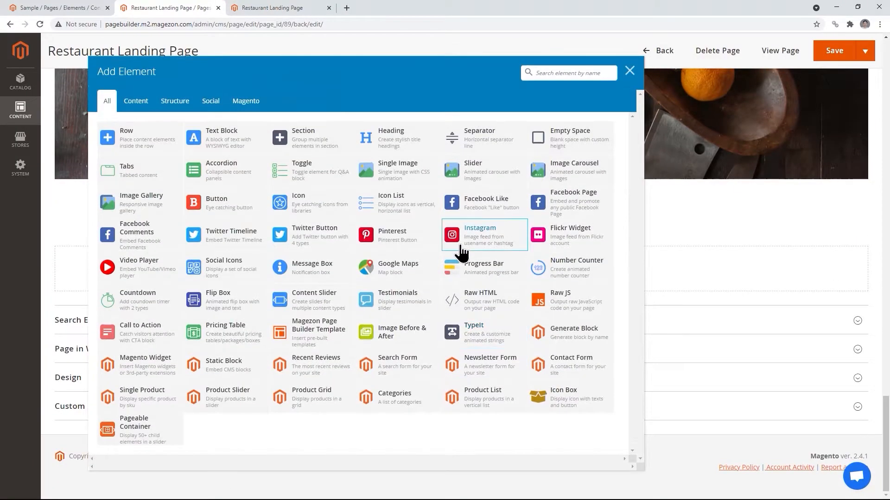
pyautogui.click(477, 148)
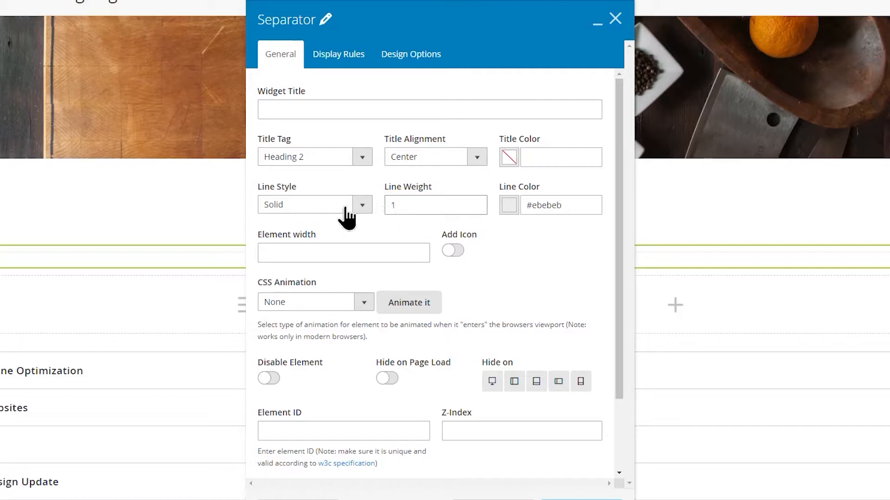
pyautogui.click(315, 251)
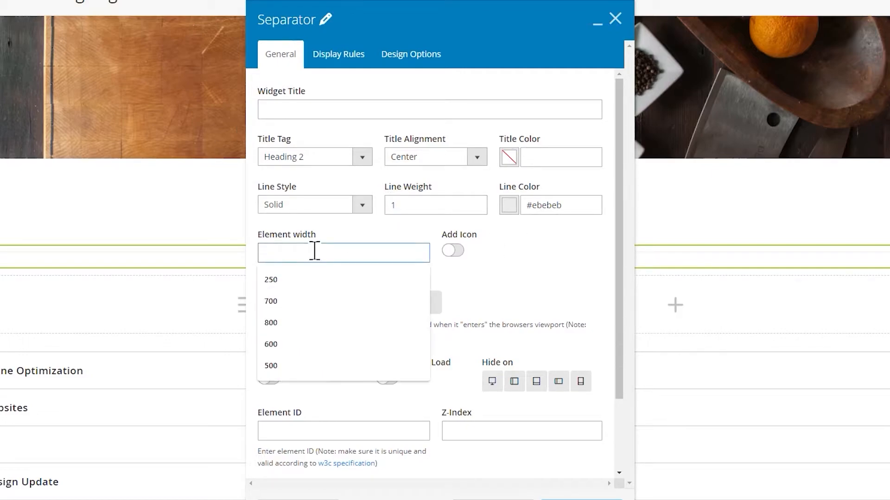
pyautogui.click(282, 276)
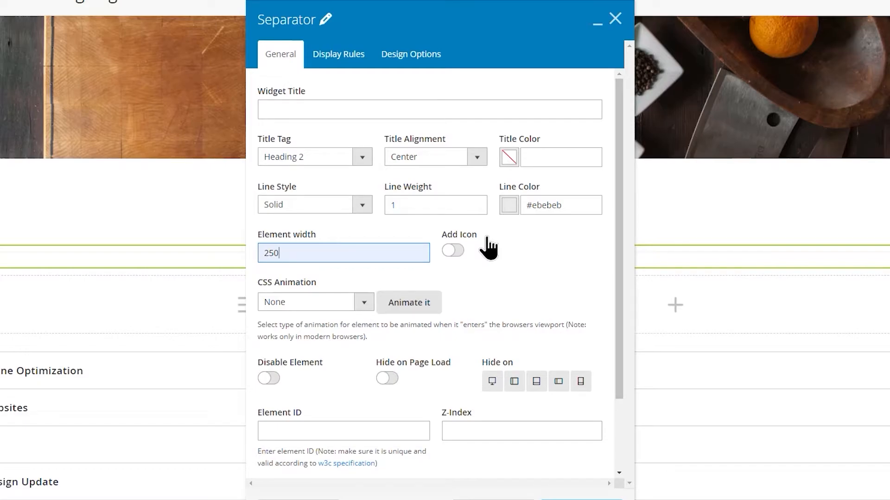
# Set the separator's top padding to 15 and save its settings.
pyautogui.click(400, 63)
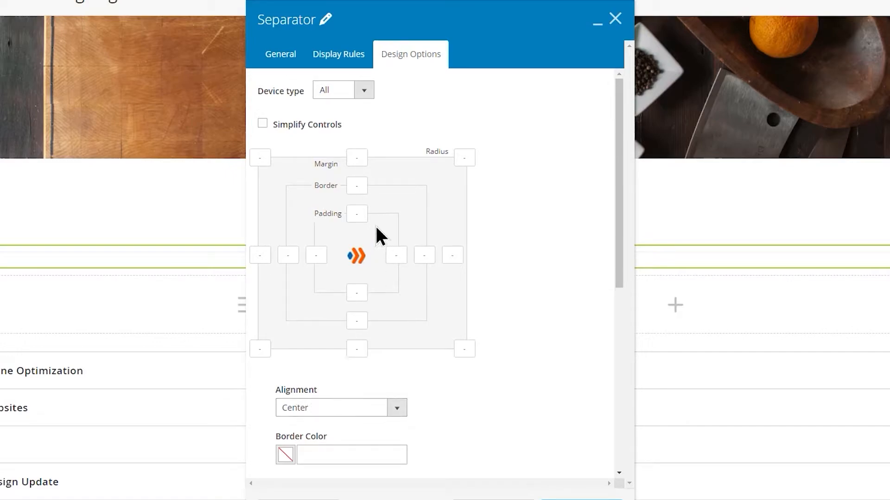
pyautogui.click(362, 209)
pyautogui.click(360, 260)
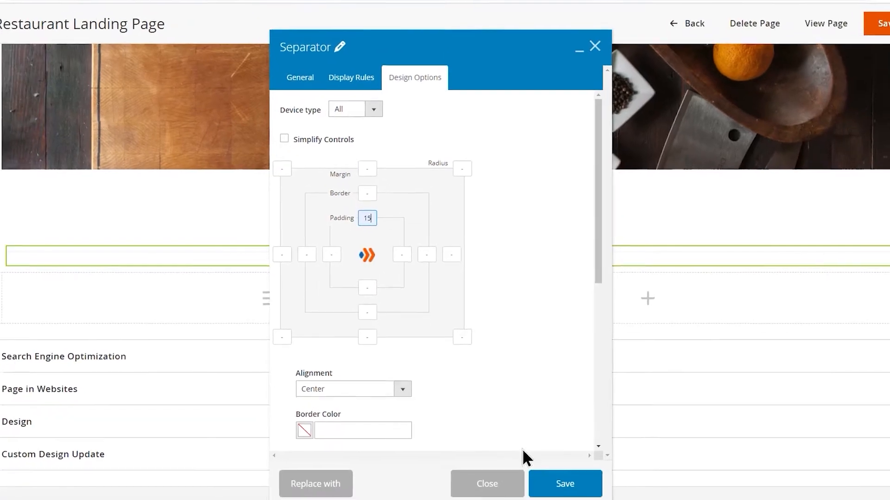
pyautogui.click(558, 485)
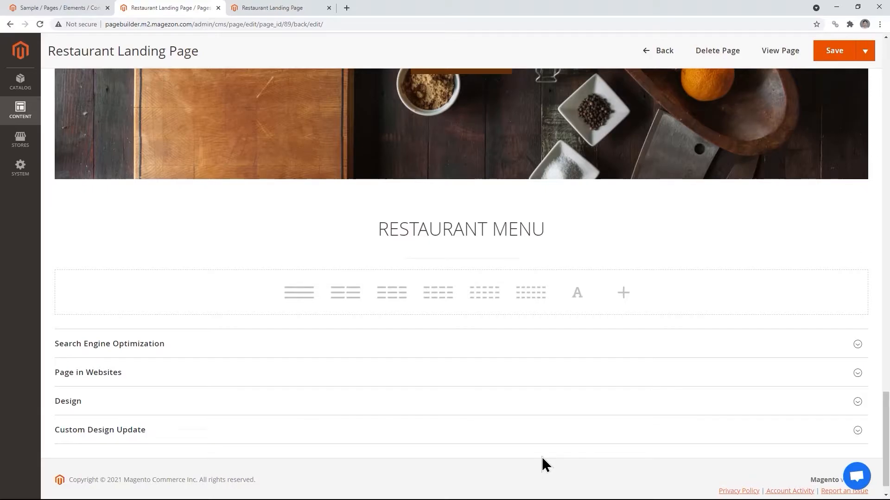
# Change the line color of the separator under RESTAURANT MENU to dark gray #535353 and save it.
pyautogui.moveTo(445, 263)
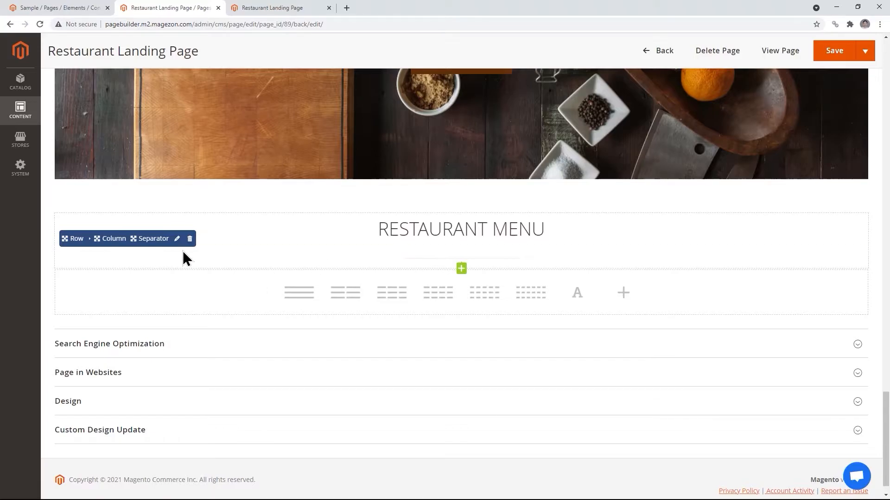
pyautogui.click(150, 255)
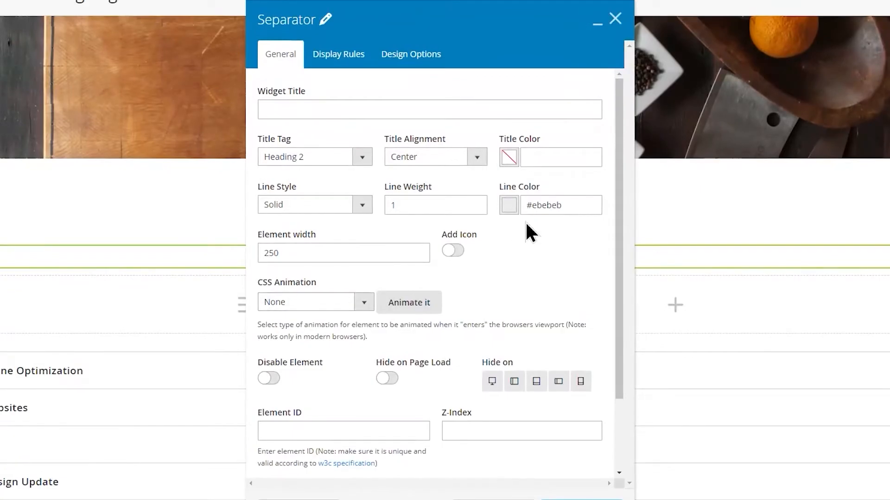
pyautogui.click(508, 205)
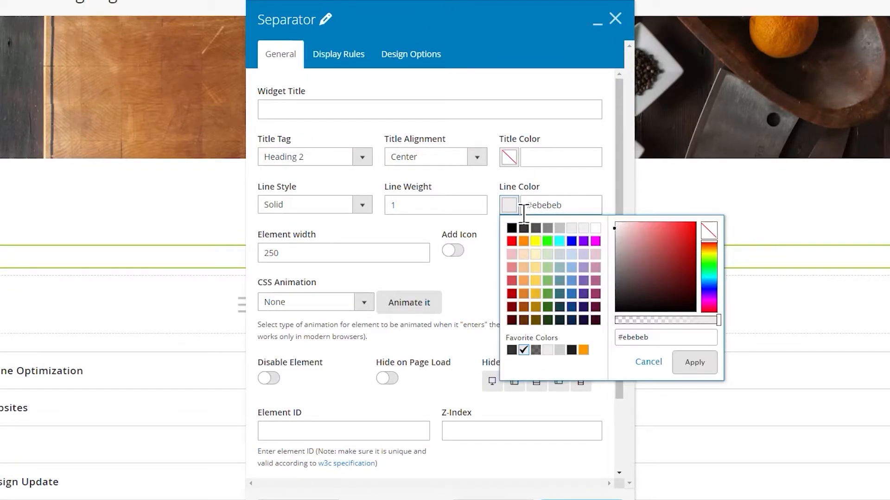
pyautogui.click(535, 228)
pyautogui.click(695, 362)
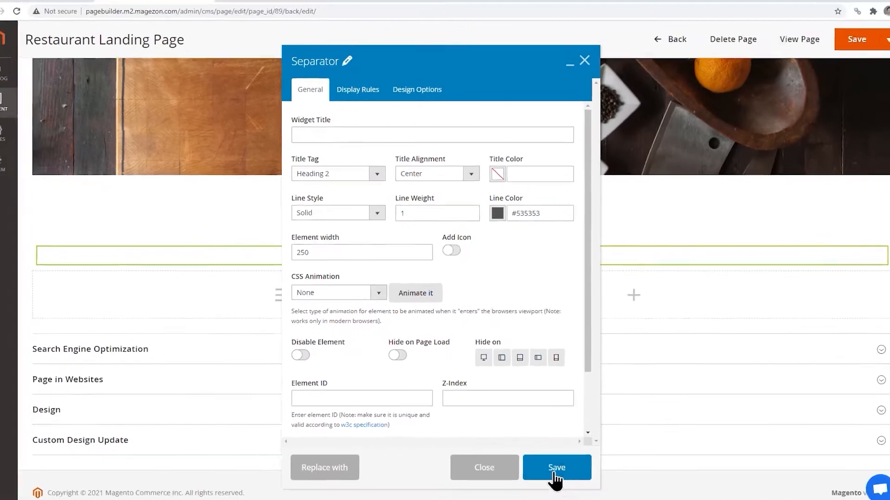
pyautogui.click(554, 473)
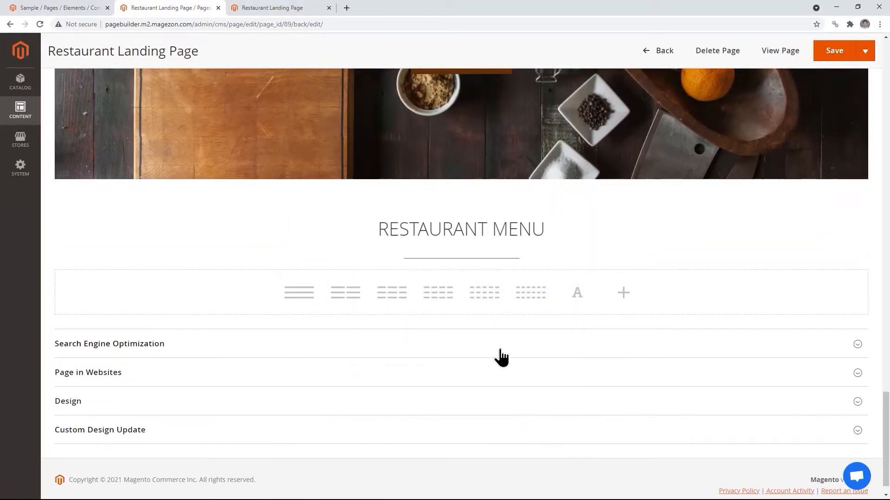
# Add a Text Block beneath the separator, fill it with the default Lorem ipsum text repeated five times, and select all of it.
pyautogui.click(461, 269)
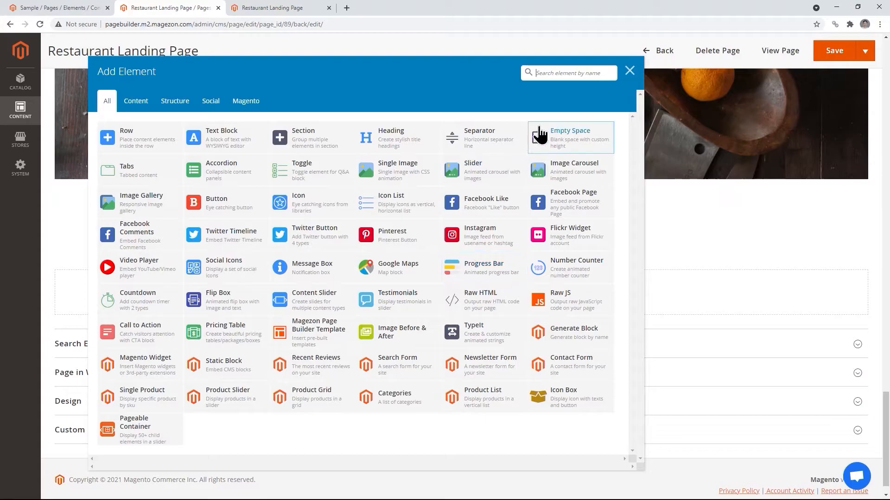
pyautogui.click(562, 73)
pyautogui.write('text')
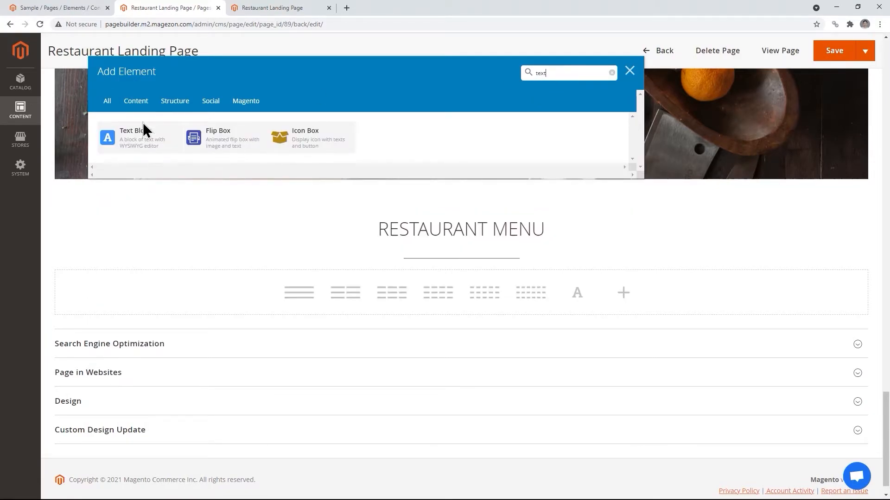
pyautogui.click(139, 139)
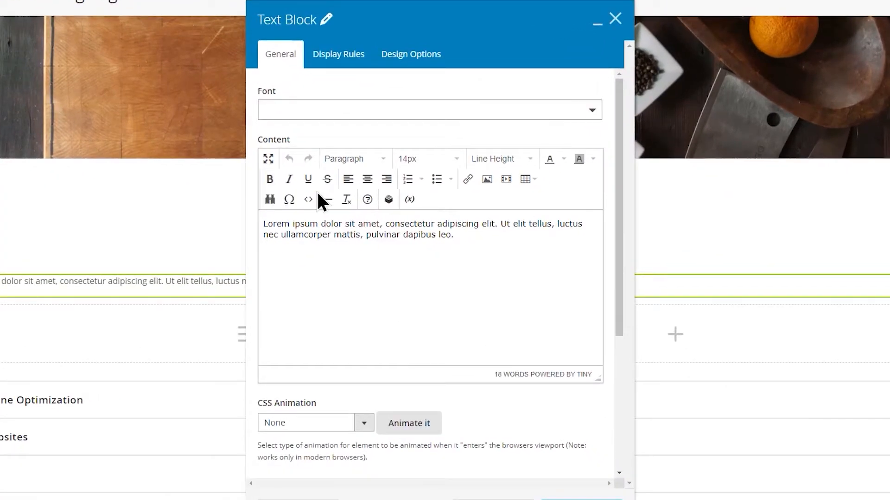
pyautogui.click(372, 231)
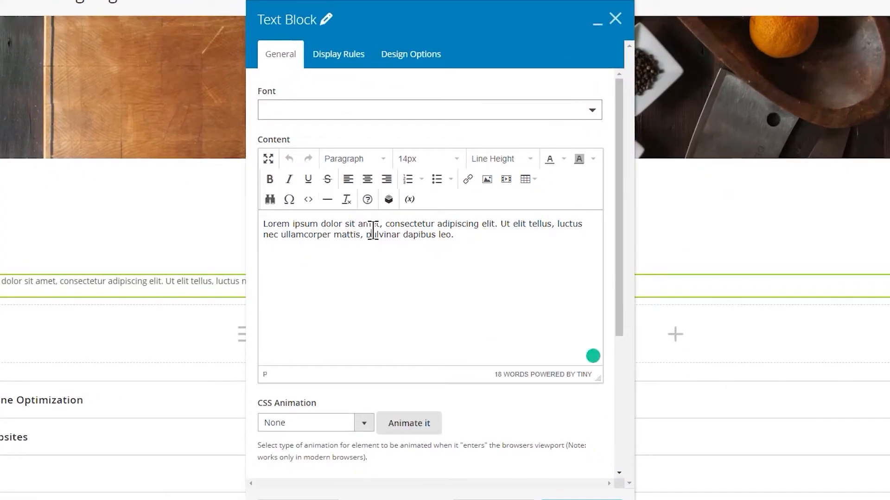
pyautogui.hotkey('ctrl', 'a')
pyautogui.write('Lorem ipsum dolor sit amet, consectetur adipiscing elit. Ut elit tellus, luctus nec ullamcorper mattis, pulvinar dapibus leo. Lorem ipsum dolor sit amet, consectetur adipiscing elit. Ut elit tellus, luctus nec ullamcorper mattis, pulvinar dapibus leo. Lorem ipsum dolor sit amet, consectetur adipiscing elit. Ut elit tellus, luctus nec ullamcorper mattis, pulvinar dapibus leo. Lorem ipsum dolor sit amet, consectetur adipiscing elit. Ut elit tellus, luctus nec ullamcorper mattis, pulvinar dapibus leo. Lorem ipsum dolor sit amet, consectetur adipiscing elit. Ut elit tellus, luctus nec ullamcorper mattis, pulvinar dapibus leo.')
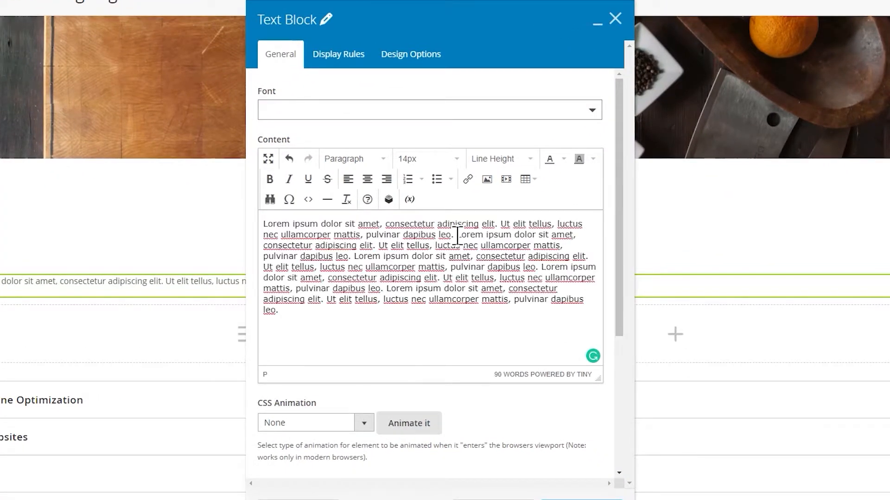
pyautogui.hotkey('ctrl', 'a')
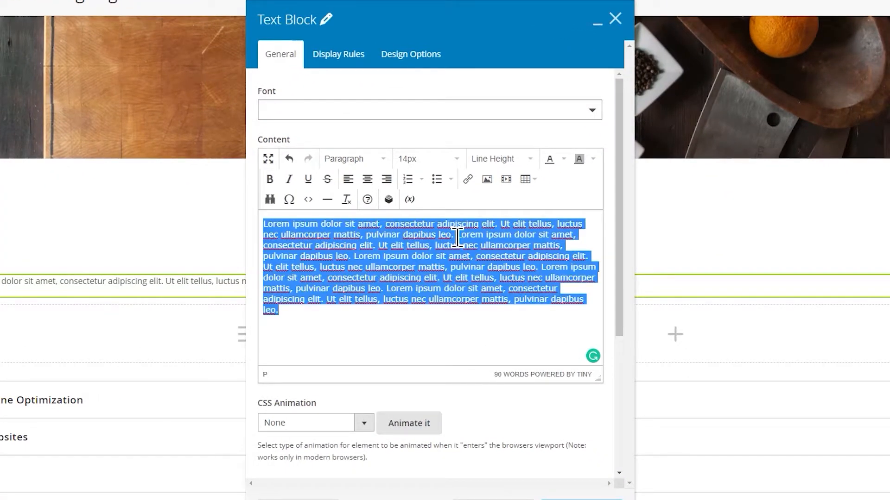
# Format the selected text block content with 16px font size, 28px line height and centered alignment.
pyautogui.click(454, 160)
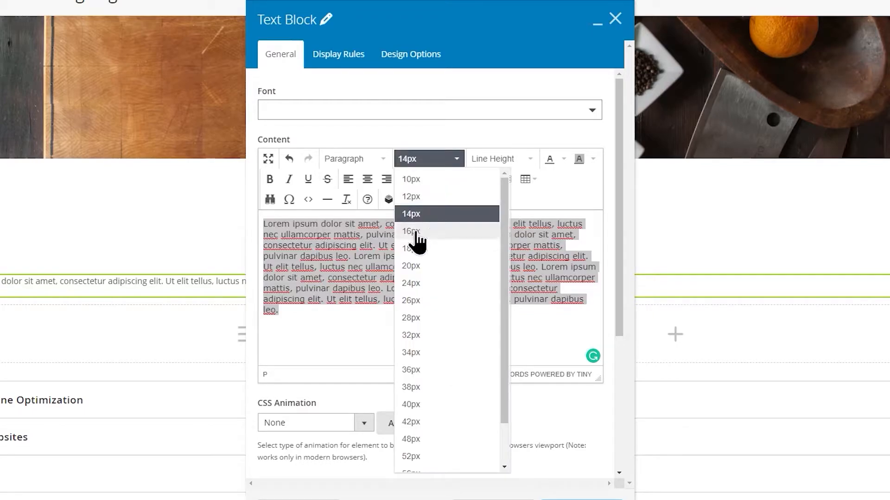
pyautogui.click(416, 231)
pyautogui.click(523, 159)
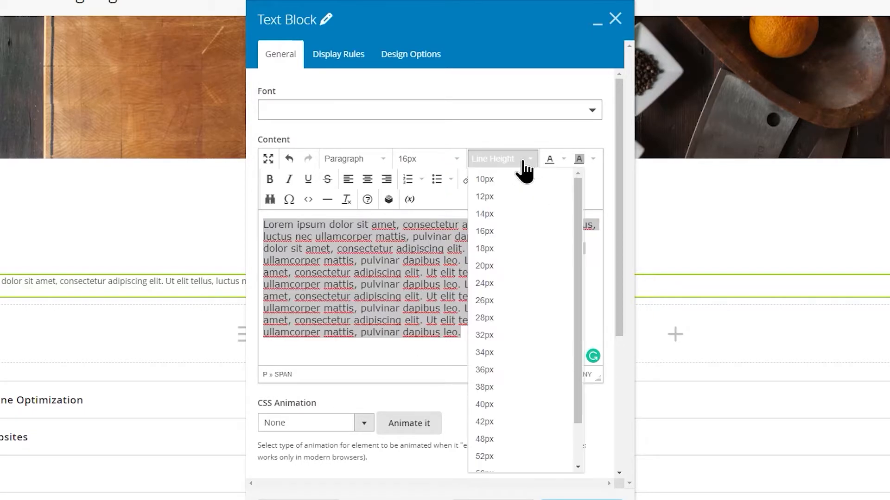
pyautogui.click(494, 315)
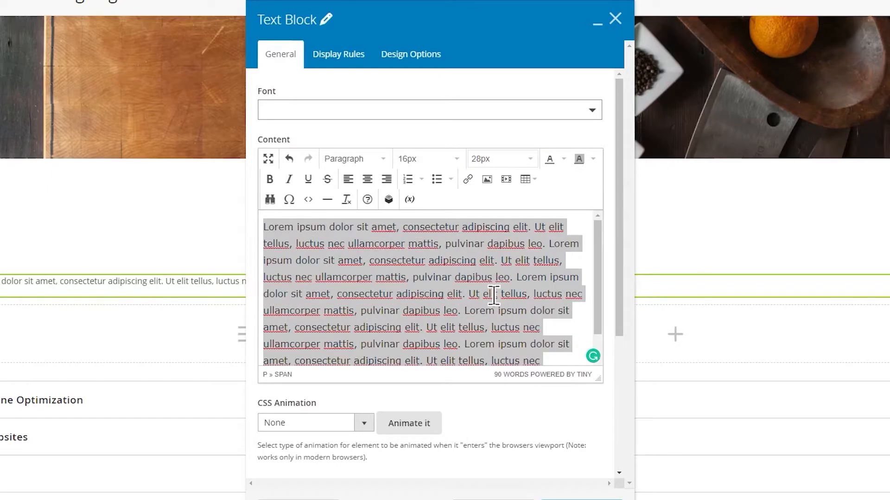
pyautogui.click(367, 180)
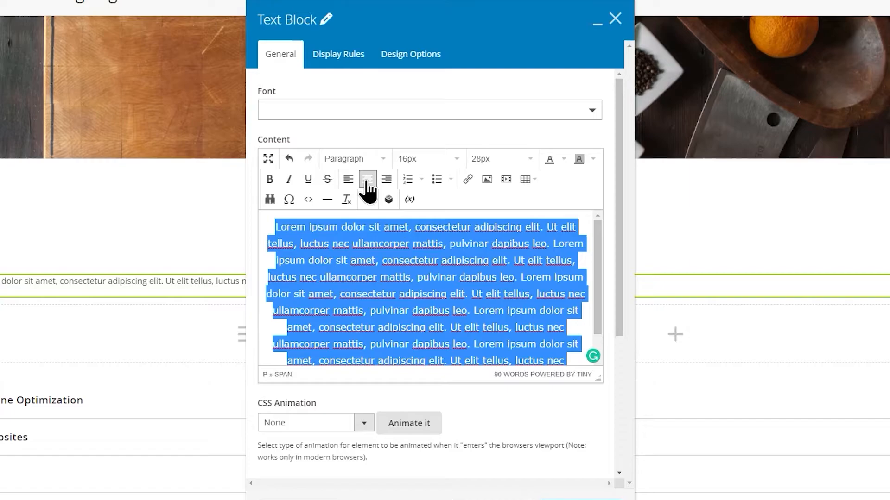
# Set the text block's top padding to 15 and save the element.
pyautogui.click(406, 58)
pyautogui.click(365, 213)
pyautogui.click(360, 258)
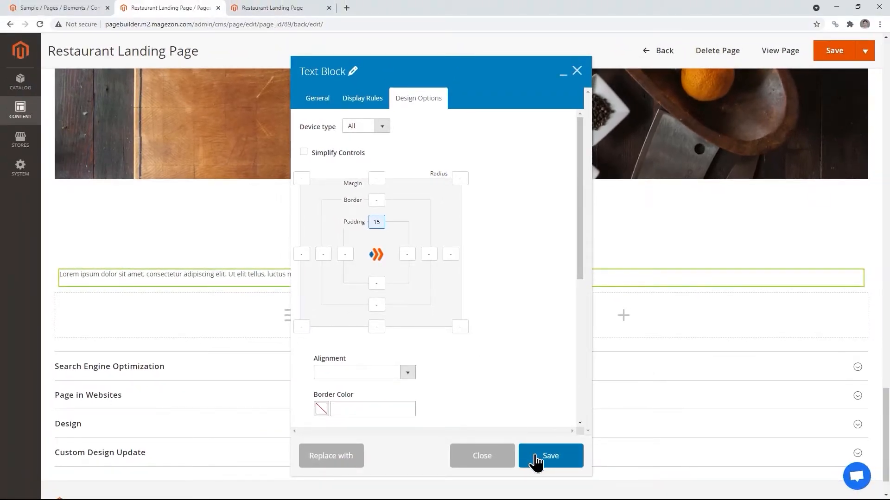
pyautogui.click(536, 462)
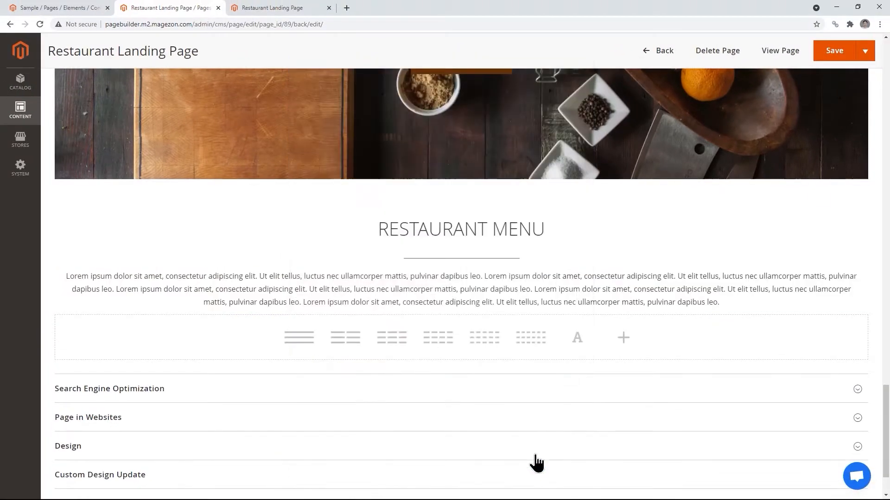
# Add an Image Carousel element below the Restaurant Menu text and open its list of images.
pyautogui.click(623, 348)
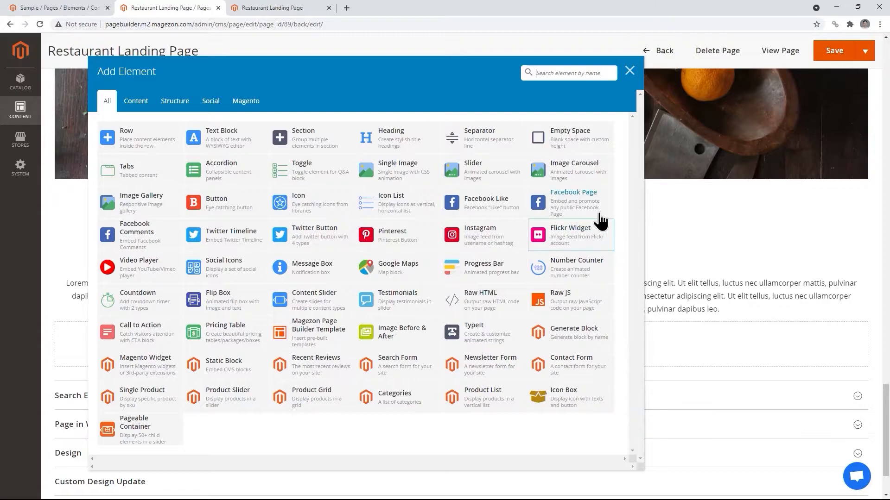
pyautogui.click(576, 176)
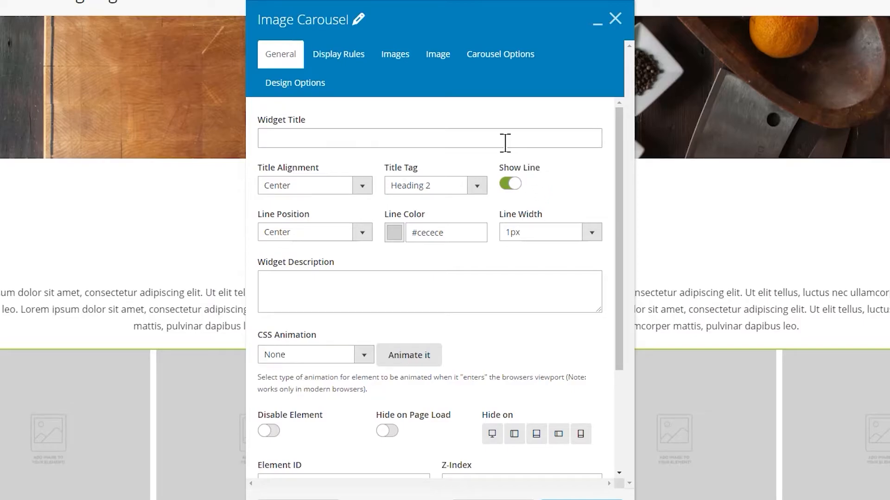
pyautogui.click(387, 62)
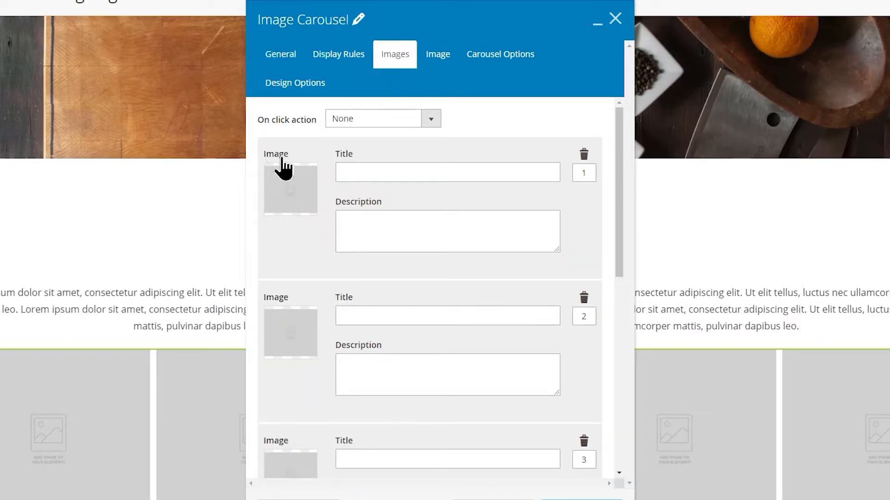
# Fill the first carousel item with the restaurant-menu-1 image, the title "Sauteed Oysters with Sauce" and the description "$50".
pyautogui.click(280, 187)
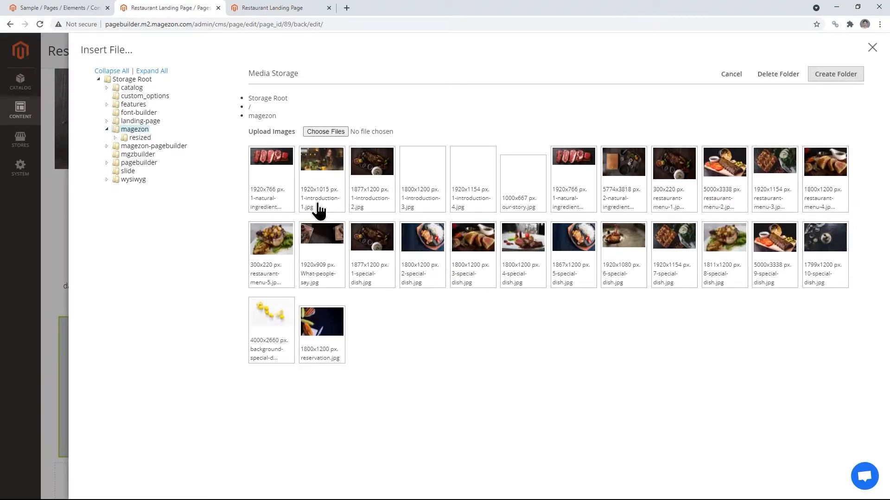
pyautogui.click(667, 202)
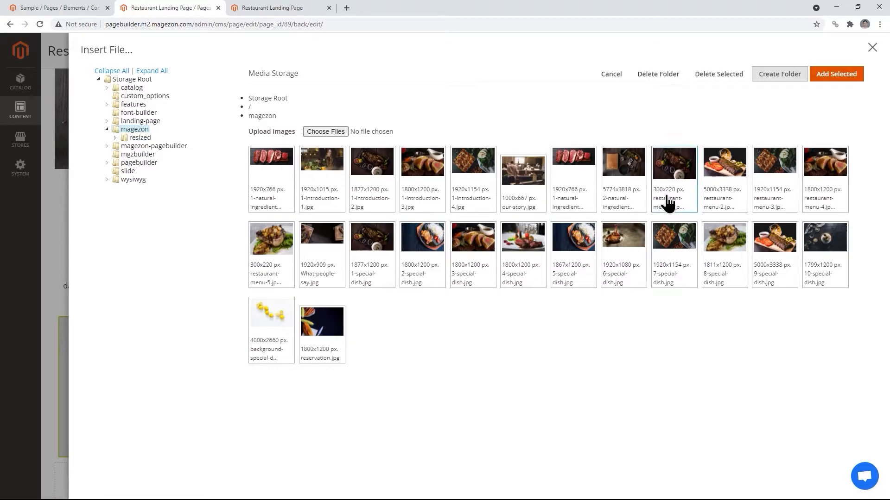
pyautogui.click(837, 76)
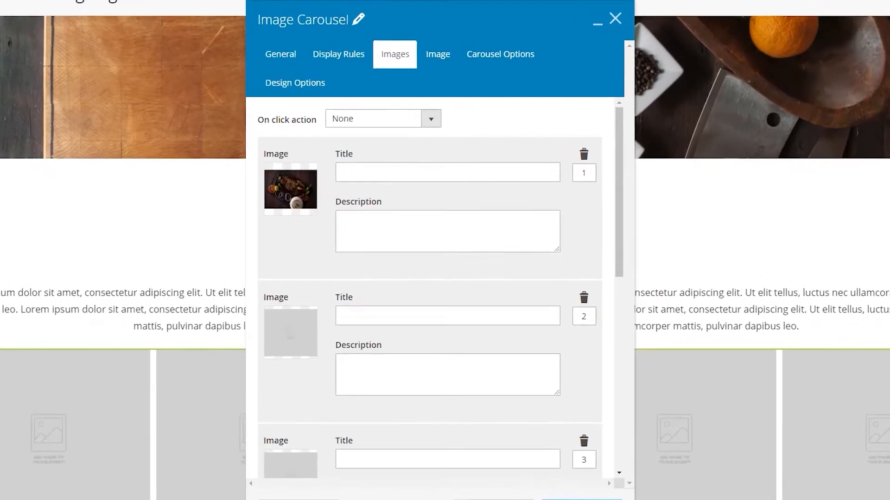
pyautogui.click(433, 186)
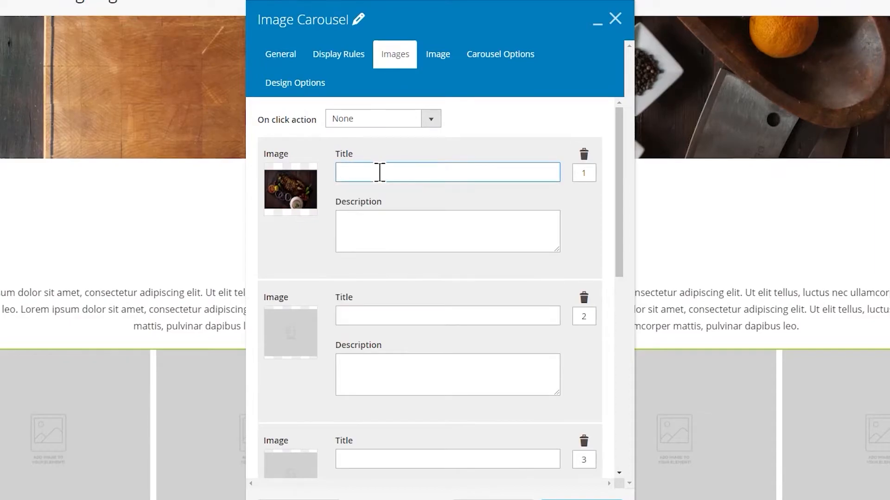
pyautogui.write('Sauteed Oysters with Sauce')
pyautogui.click(367, 220)
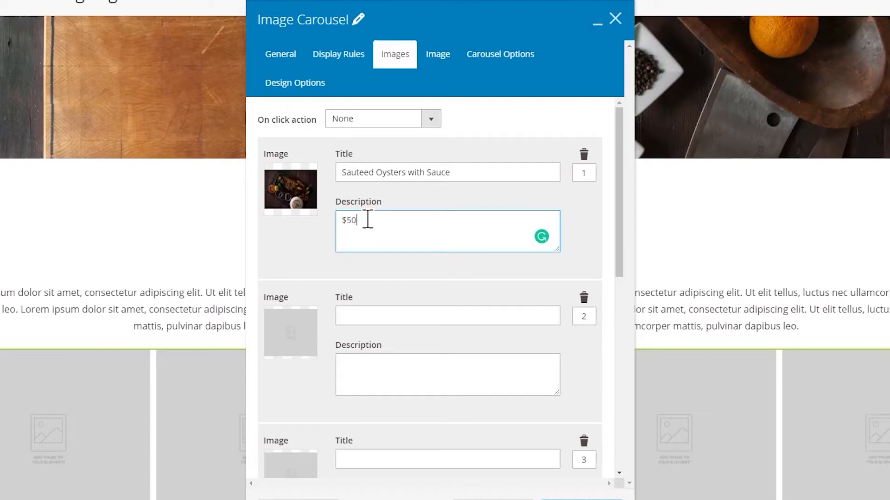
pyautogui.write('$50')
# Fill the second carousel item with the beef rib photo, the title "Grilled Beef Rib" and the description "$150".
pyautogui.moveTo(619, 212); pyautogui.dragTo(622, 268)
pyautogui.click(283, 183)
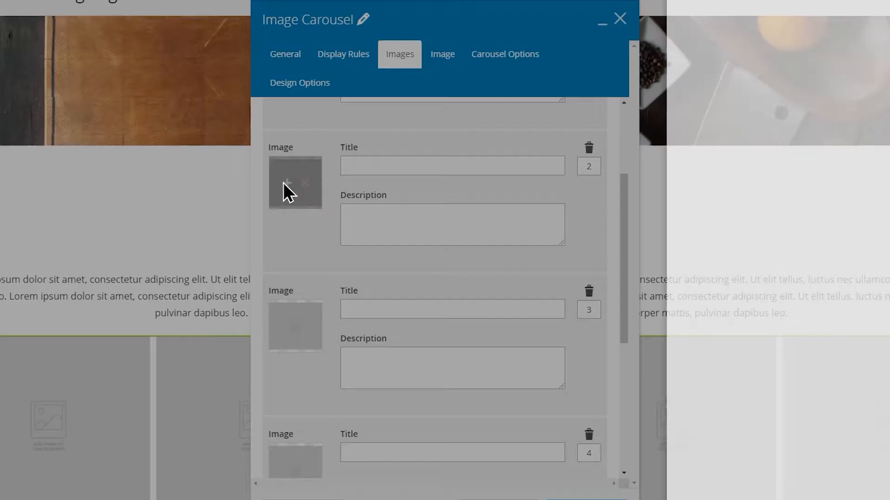
pyautogui.click(283, 182)
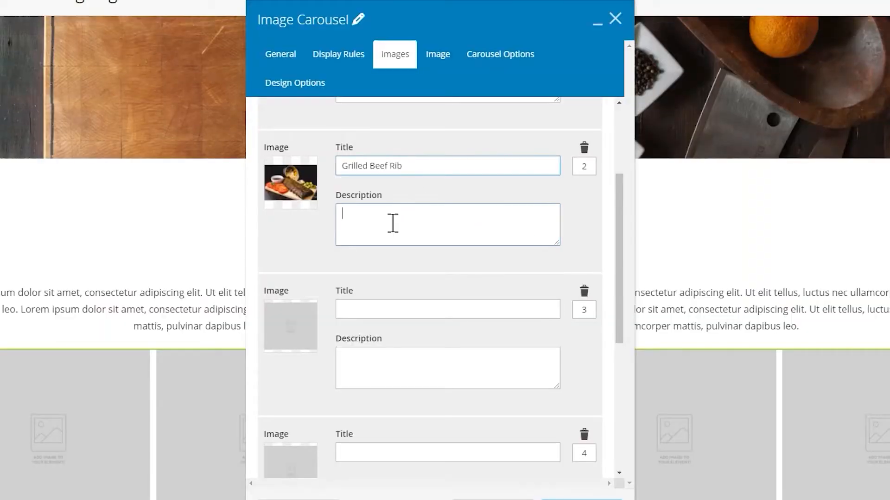
pyautogui.write('$50')
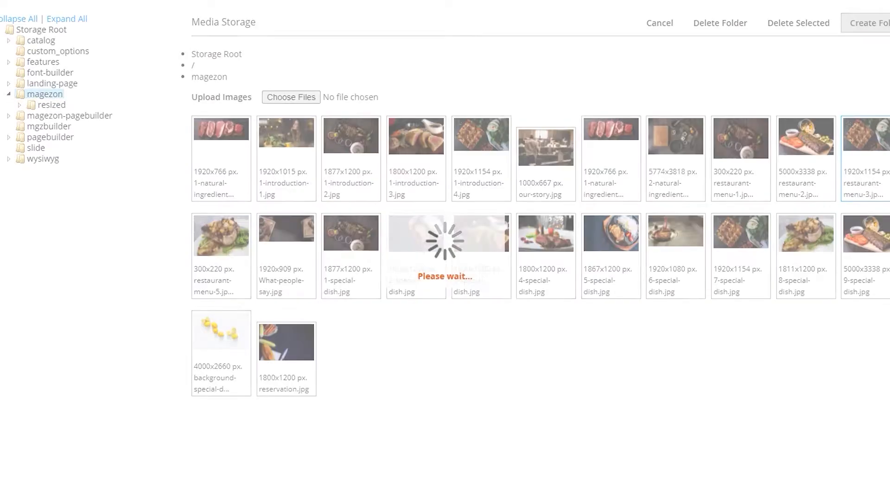
# Give the third carousel item the title "Fried Lobster with lemon" and the description "$100".
pyautogui.click(460, 165)
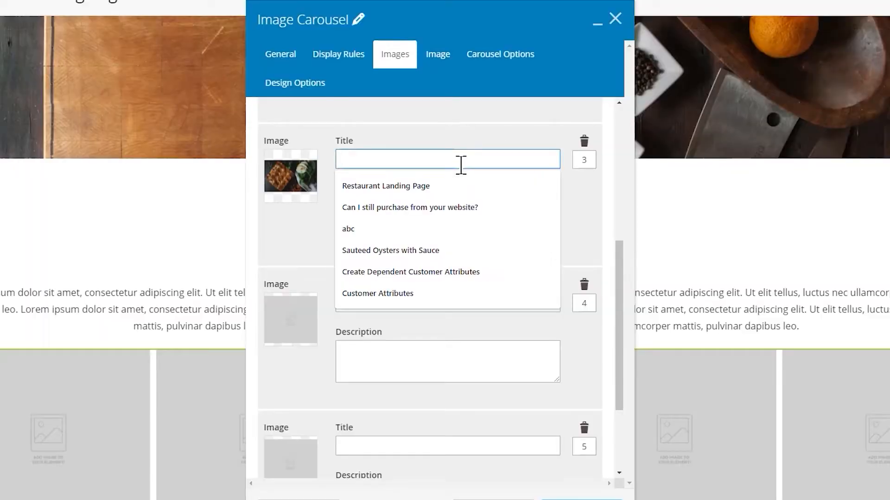
pyautogui.write('Fried Lobster with lemon')
pyautogui.click(386, 214)
pyautogui.write('$100')
# Fill the fourth carousel item with the sliced beef photo, the title "Welling beef" and the description "$150".
pyautogui.click(285, 319)
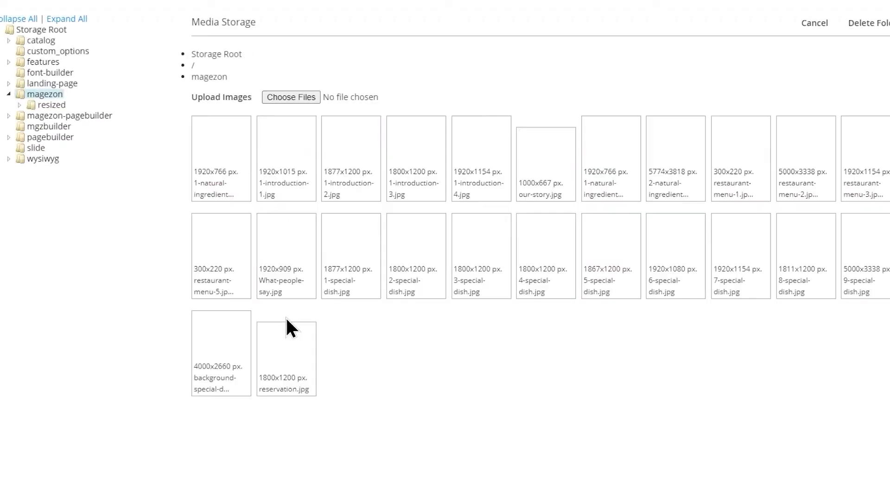
pyautogui.click(388, 303)
pyautogui.write('Welling bee')
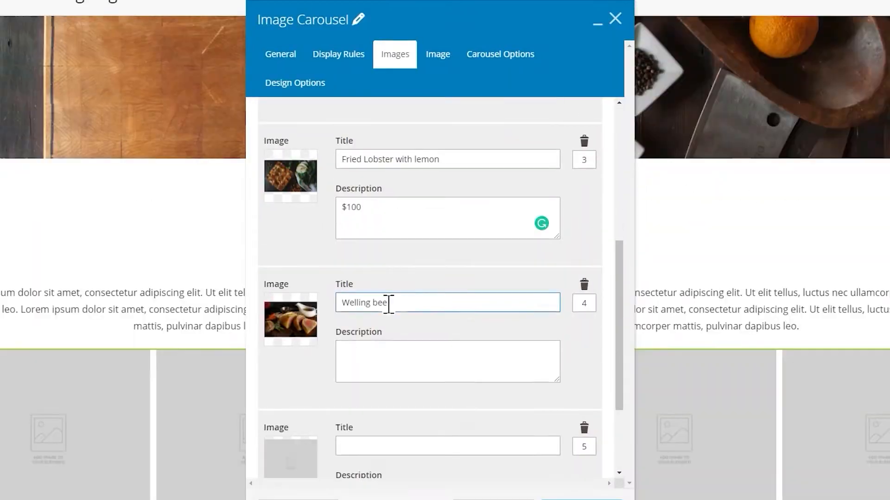
pyautogui.write('f')
pyautogui.click(456, 346)
pyautogui.write('$150')
# Fill the fifth carousel item with the restaurant-menu-5 image, title "Grilled chicken with rice" and description "$75", and save the carousel.
pyautogui.scroll(-3, 456, 345)
pyautogui.click(288, 335)
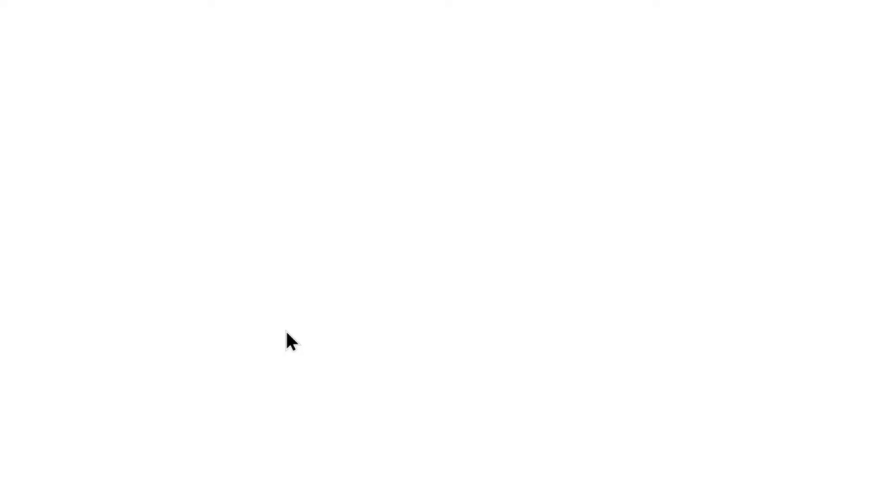
pyautogui.doubleClick(221, 257)
pyautogui.click(441, 318)
pyautogui.write('Grilled chicken with rice')
pyautogui.click(386, 365)
pyautogui.write('$75')
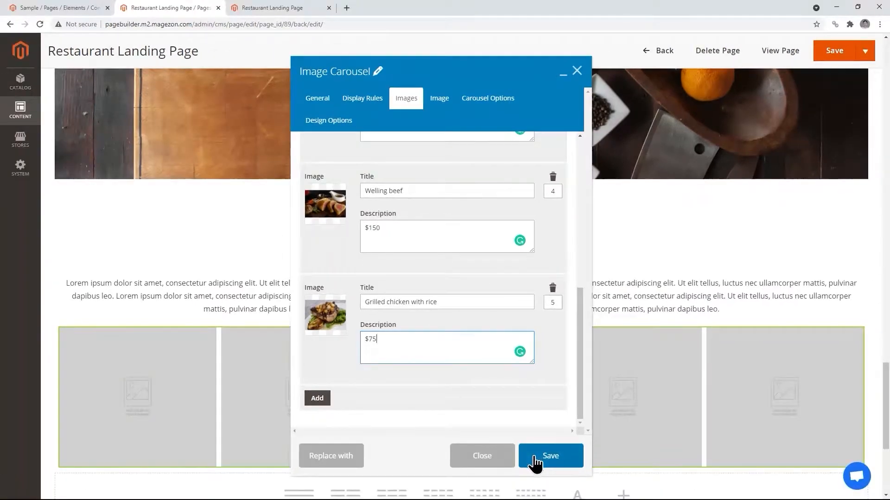
pyautogui.click(542, 456)
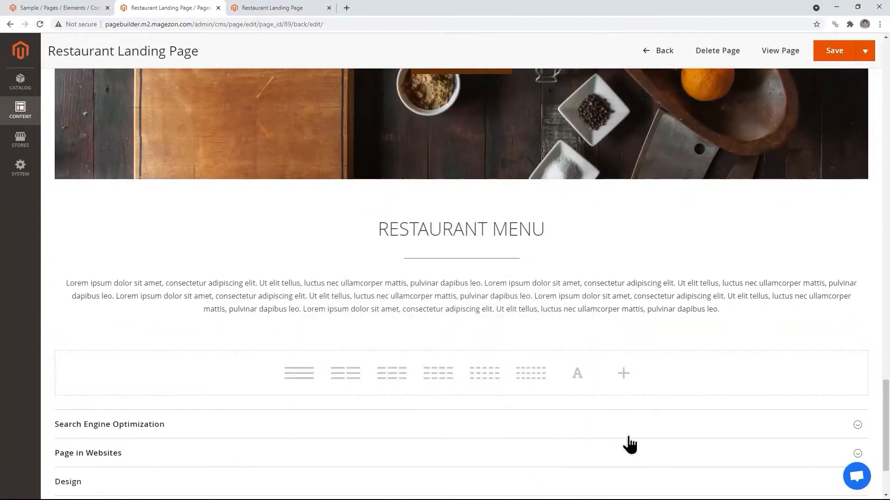
# Save the Restaurant Landing Page and reload its storefront page to check the Restaurant Menu section.
pyautogui.scroll(-3, 630, 442)
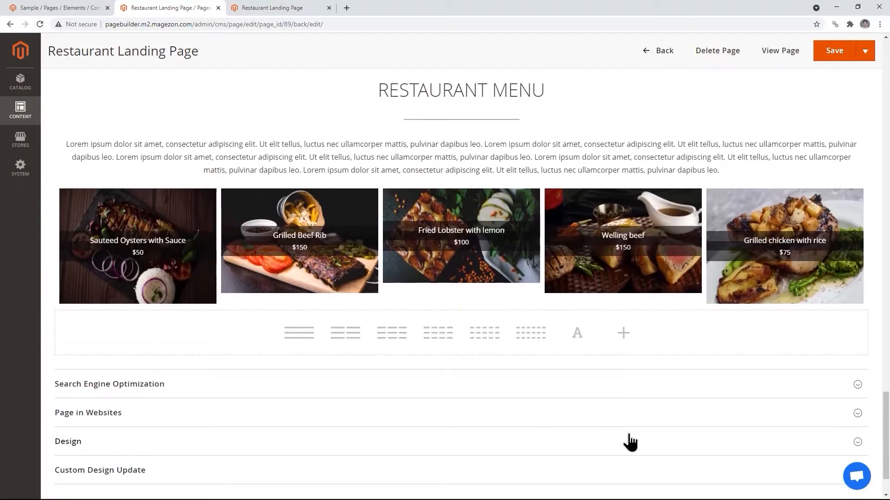
pyautogui.click(828, 53)
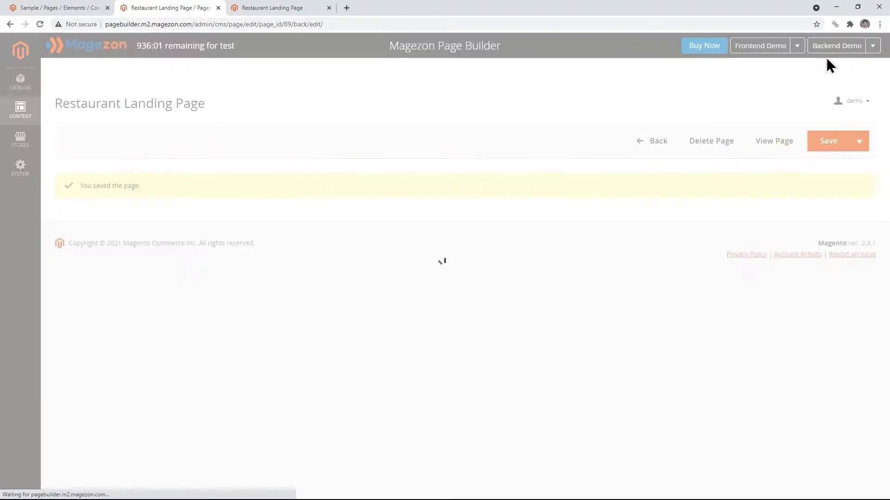
pyautogui.click(267, 7)
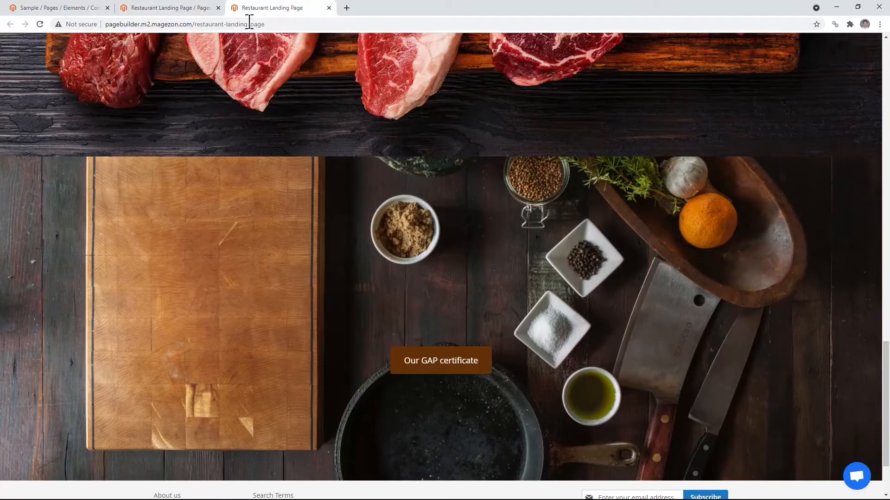
pyautogui.click(40, 24)
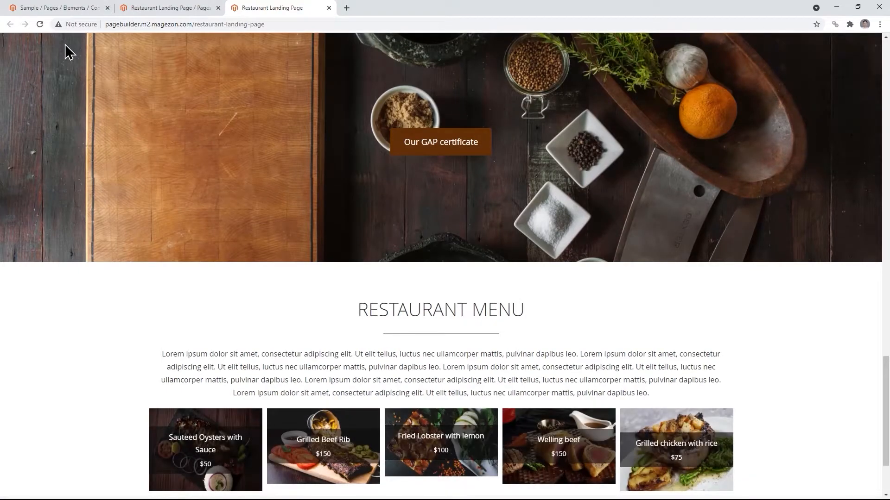
pyautogui.scroll(-2, 210, 194)
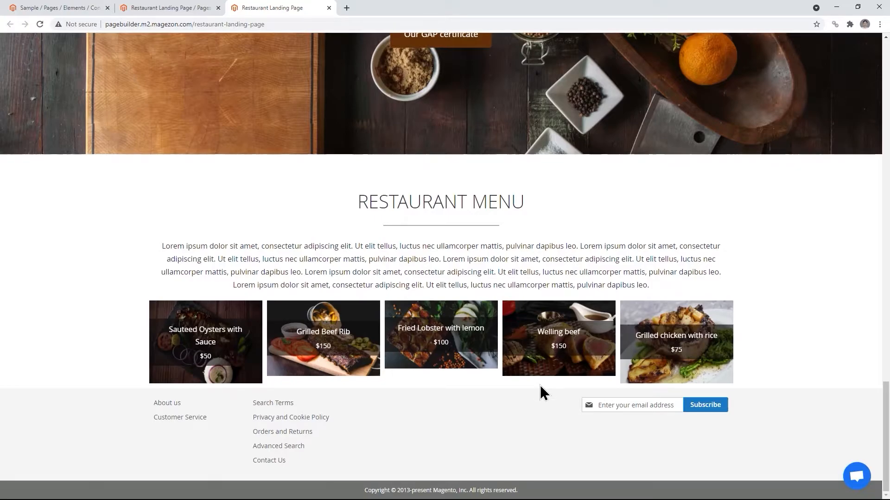
# Return to the page editor, expand the page content and open the image display settings of the Restaurant Menu Image Carousel.
pyautogui.click(190, 8)
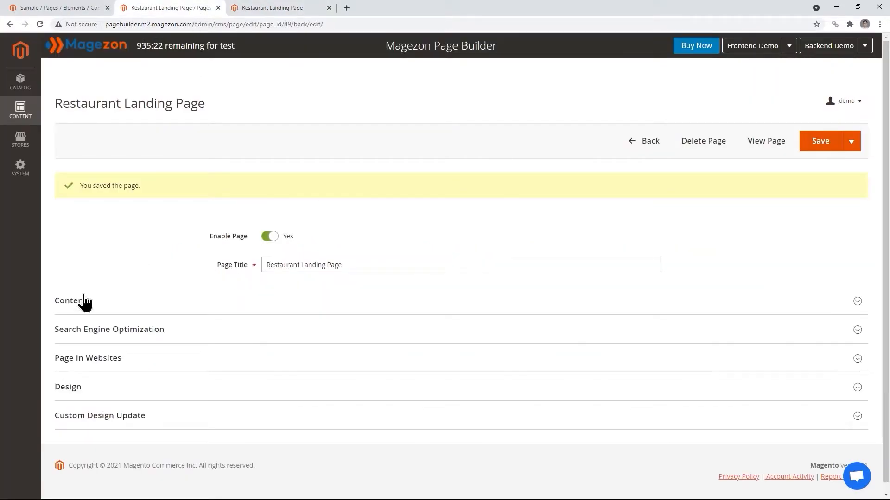
pyautogui.click(100, 296)
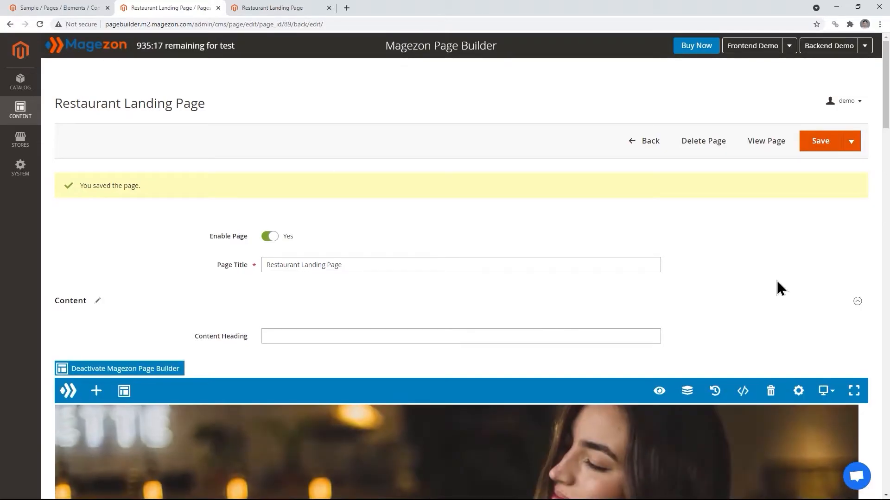
pyautogui.scroll(-8, 885, 156)
pyautogui.scroll(-20, 461, 282)
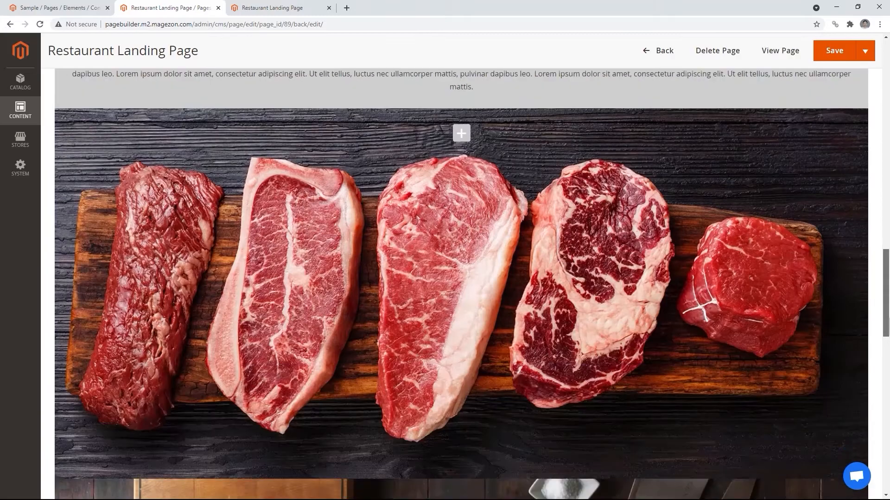
pyautogui.scroll(-5, 461, 282)
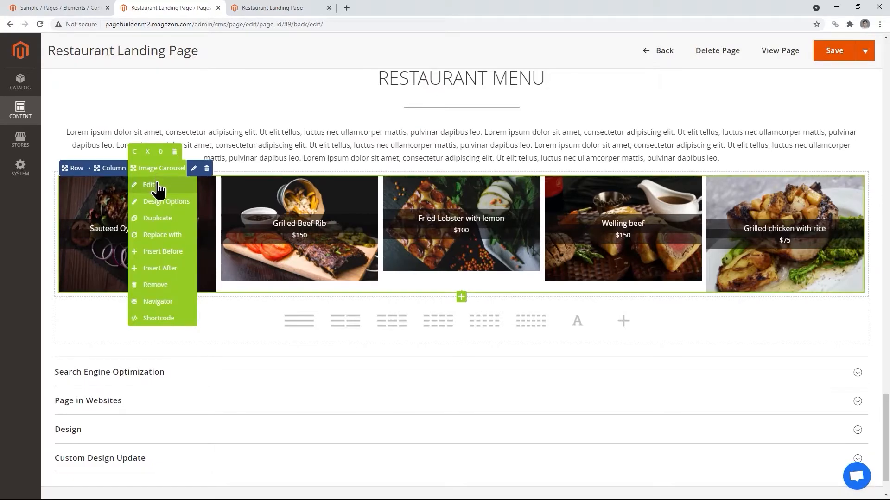
pyautogui.click(151, 185)
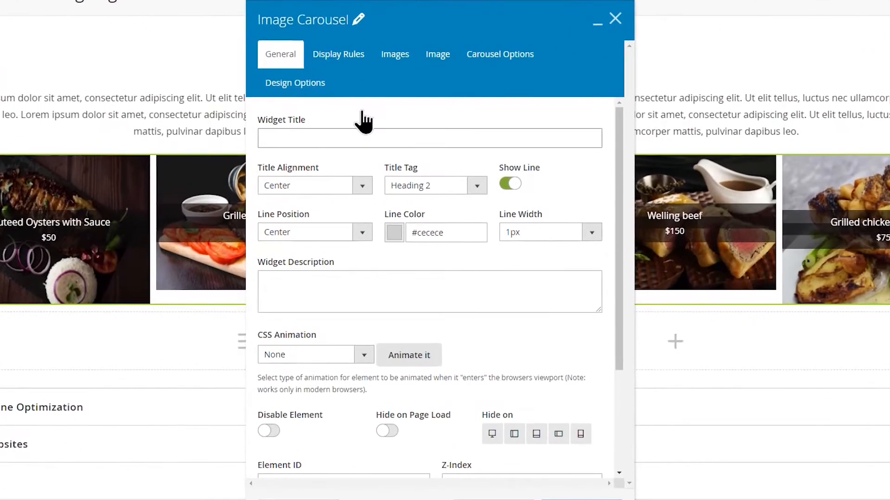
pyautogui.click(404, 54)
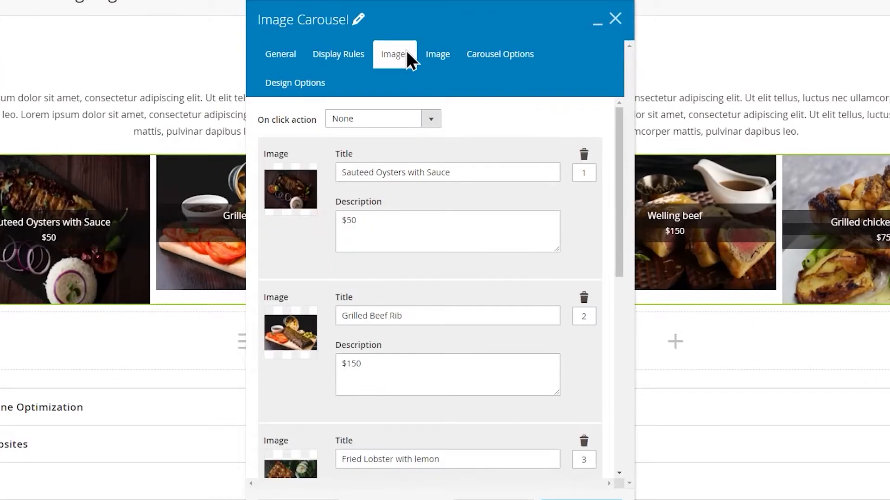
pyautogui.click(436, 56)
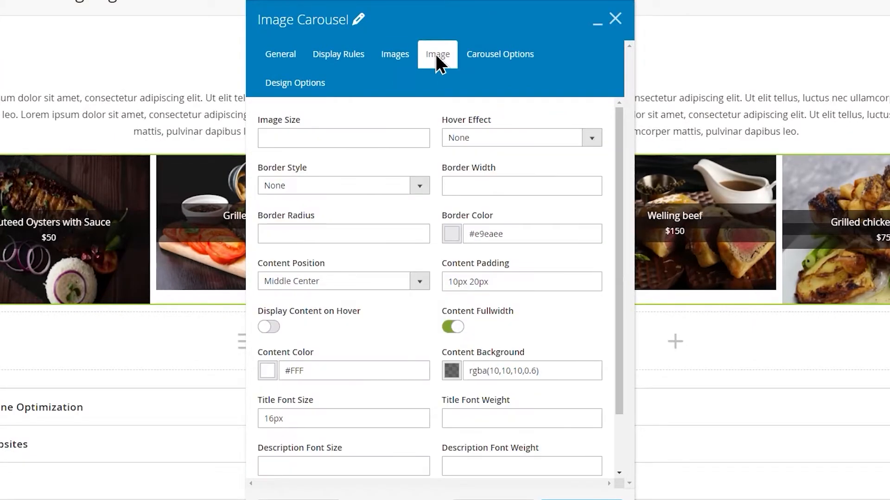
# Set the carousel's image size to 300x220 and hover effect to Zoom In, and enable Display Content on Hover.
pyautogui.click(315, 134)
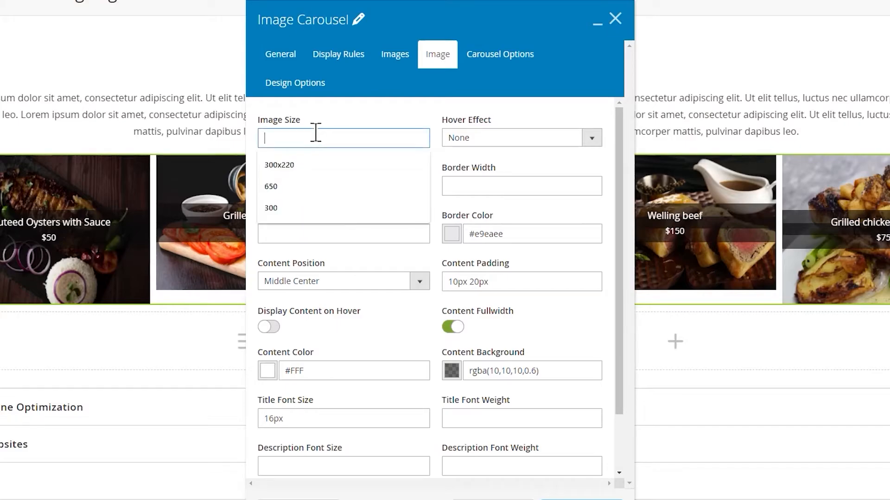
pyautogui.click(287, 165)
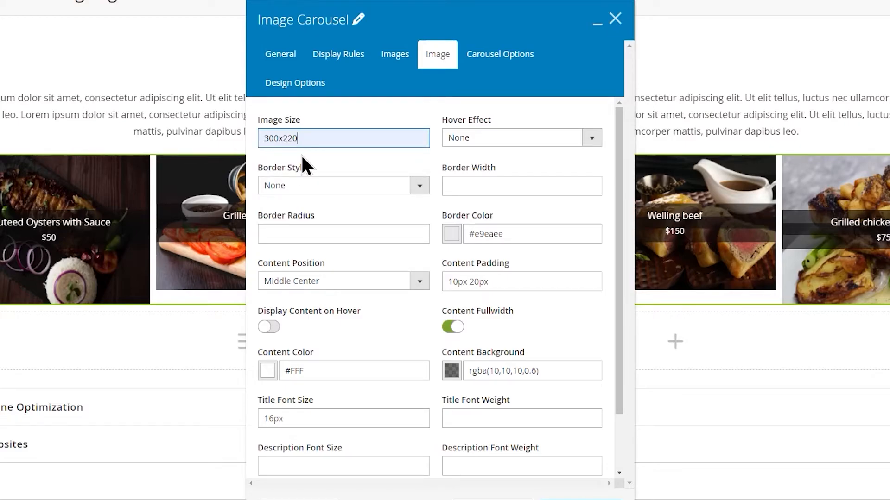
pyautogui.click(588, 138)
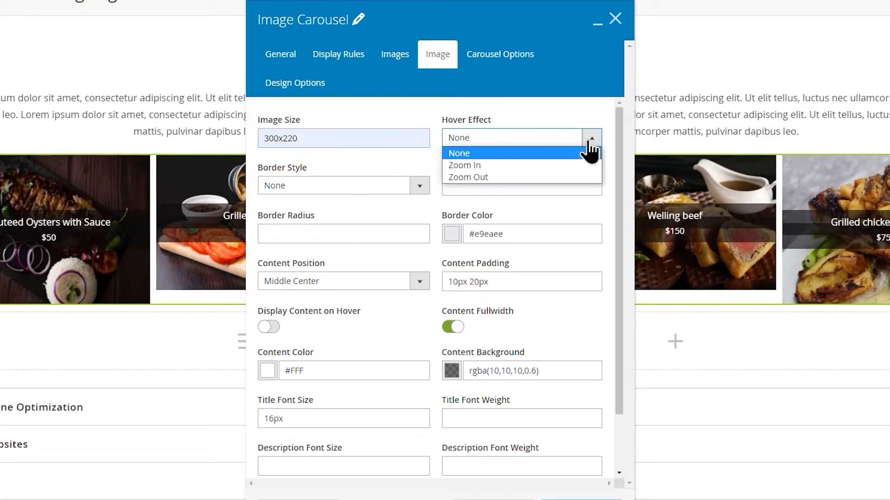
pyautogui.click(476, 165)
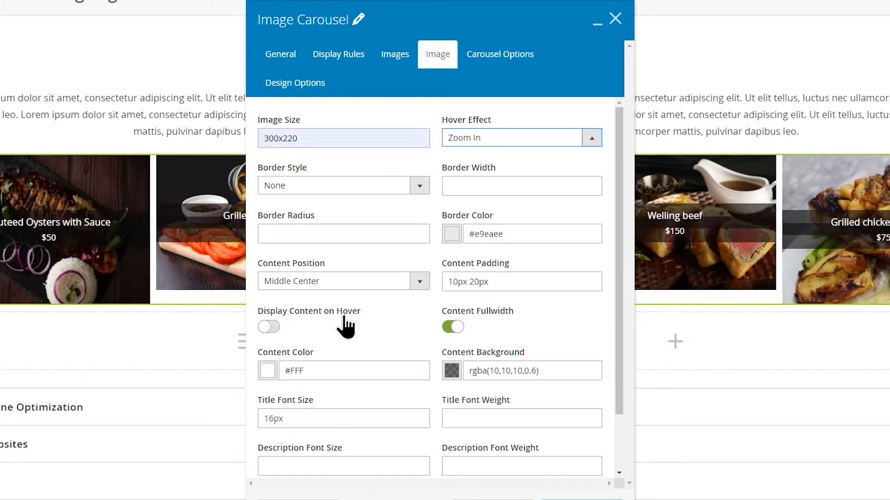
pyautogui.click(276, 327)
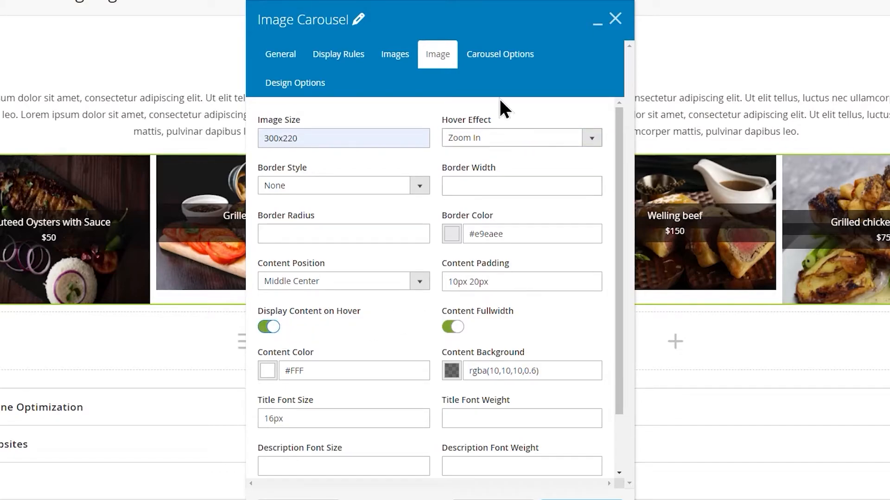
# Set the carousel to 4 desktop items, enable Auto Play and Pause on Mouse Hover with a 2500 timeout, and save it.
pyautogui.click(504, 69)
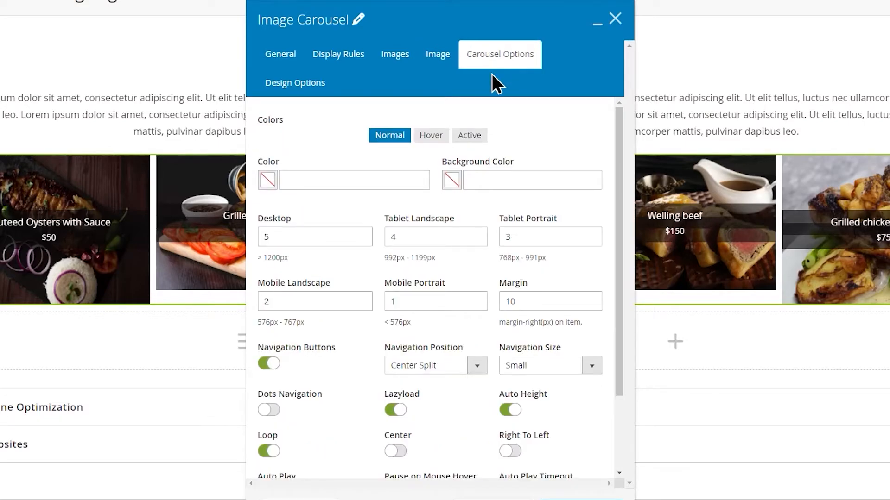
pyautogui.click(301, 233)
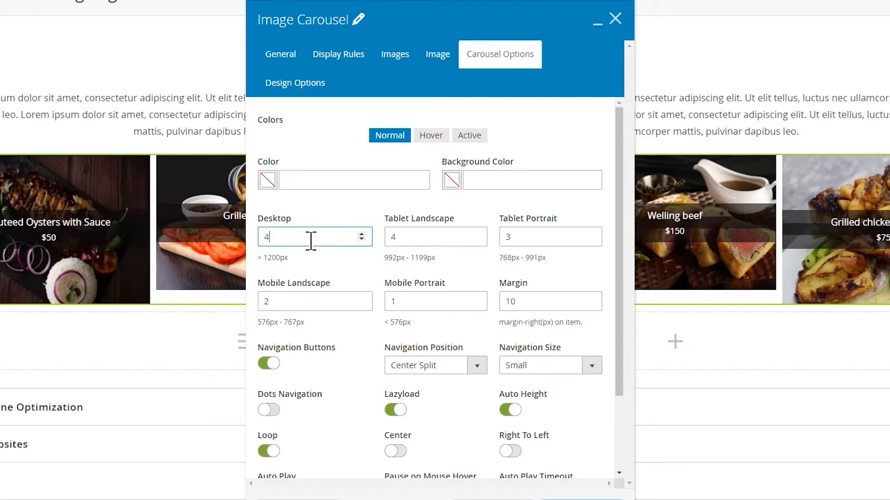
pyautogui.moveTo(618, 267); pyautogui.dragTo(633, 358)
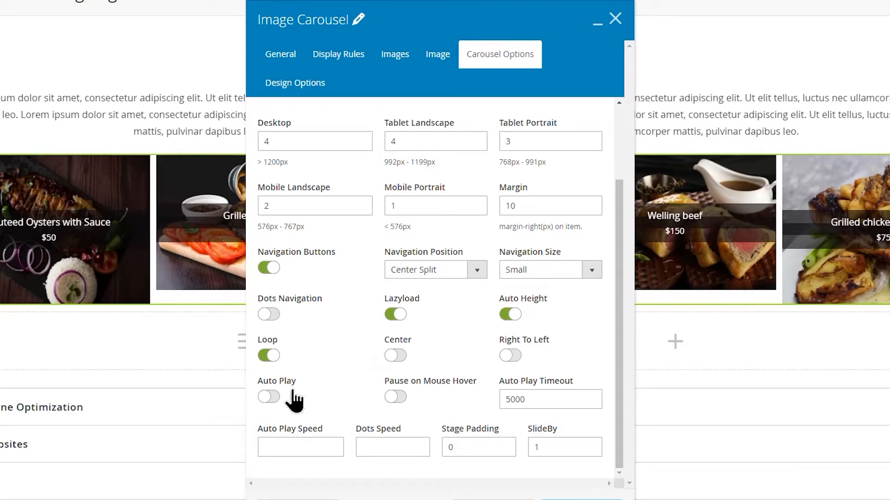
pyautogui.click(277, 397)
pyautogui.click(401, 401)
pyautogui.moveTo(515, 397); pyautogui.dragTo(509, 397)
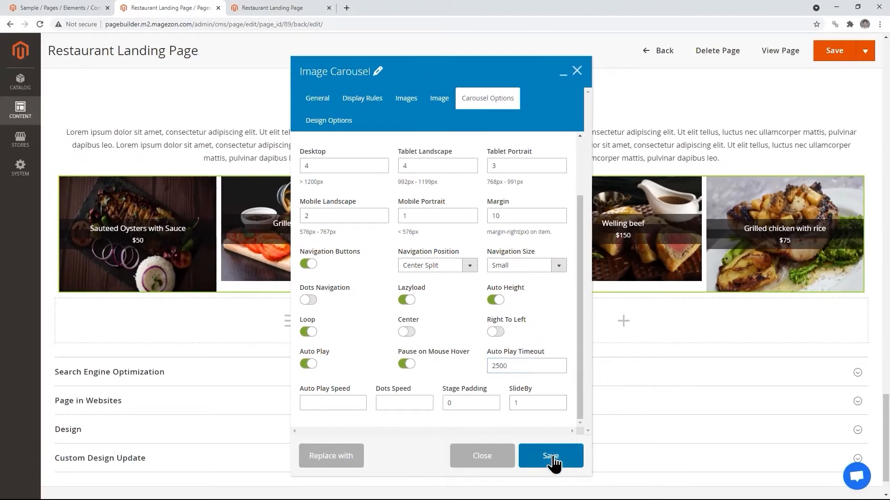
pyautogui.click(553, 458)
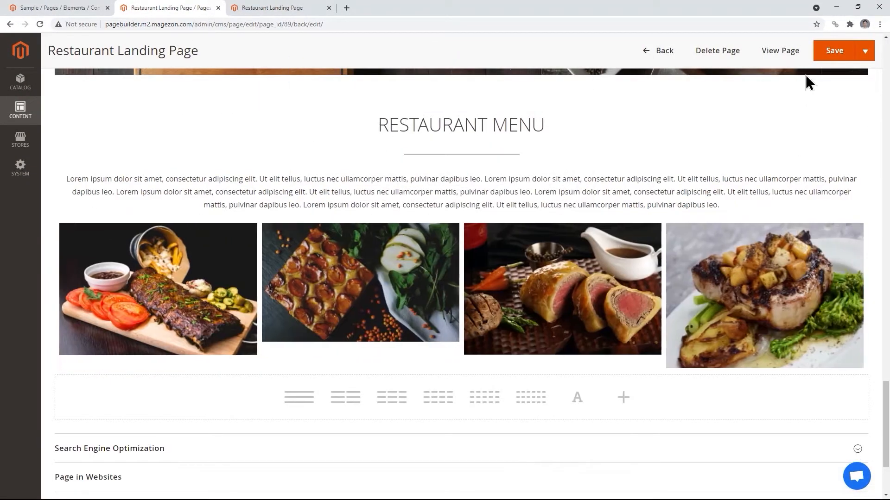
# Save the Restaurant Landing Page and reload its storefront view to check the updated carousel.
pyautogui.click(822, 60)
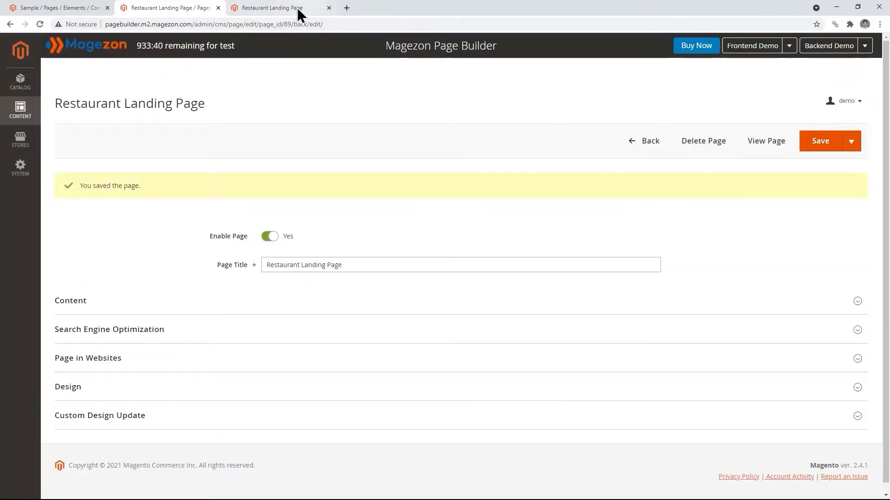
pyautogui.click(262, 10)
pyautogui.click(41, 25)
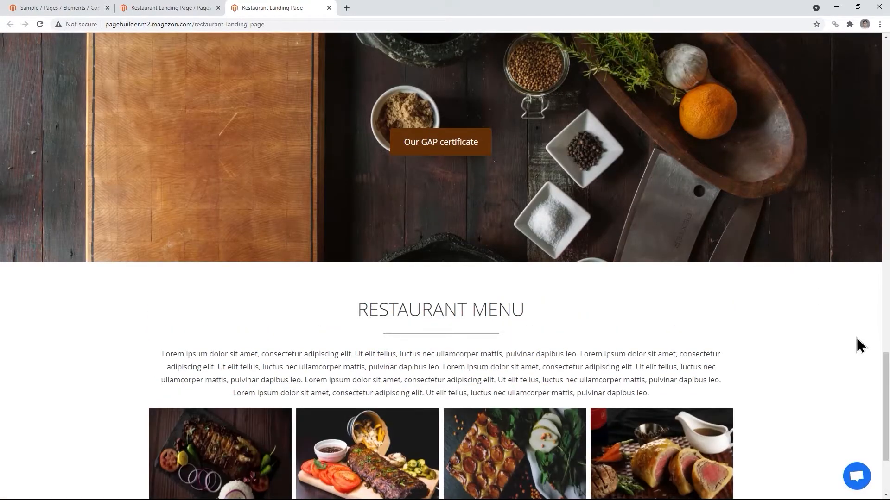
pyautogui.scroll(-3, 844, 371)
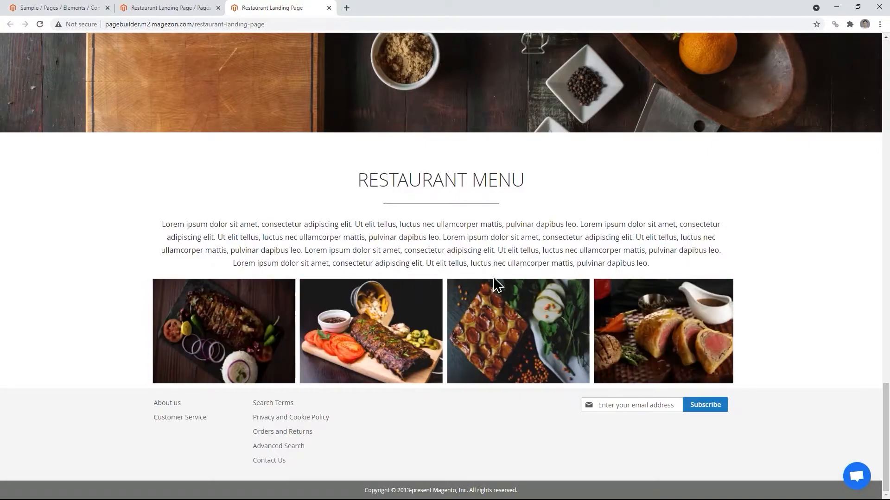
# Back in the page editor, set the top padding of the row holding the Restaurant Menu carousel to 15 and save the row.
pyautogui.click(155, 8)
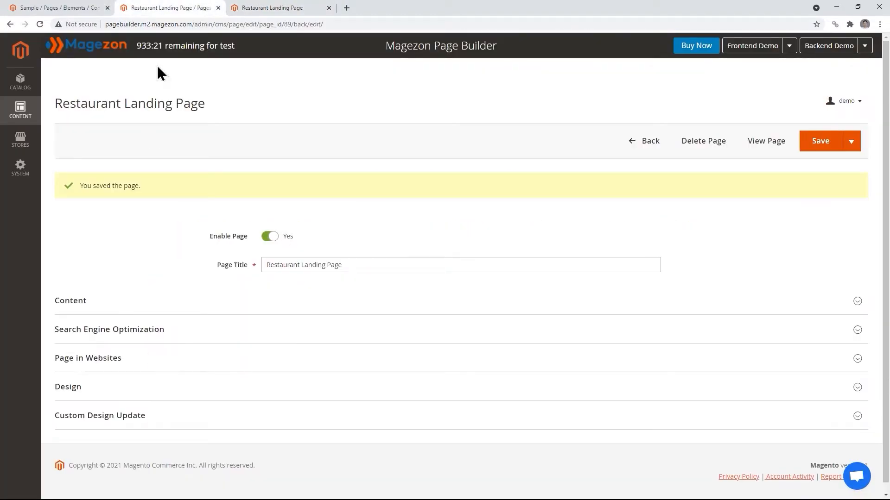
pyautogui.click(72, 305)
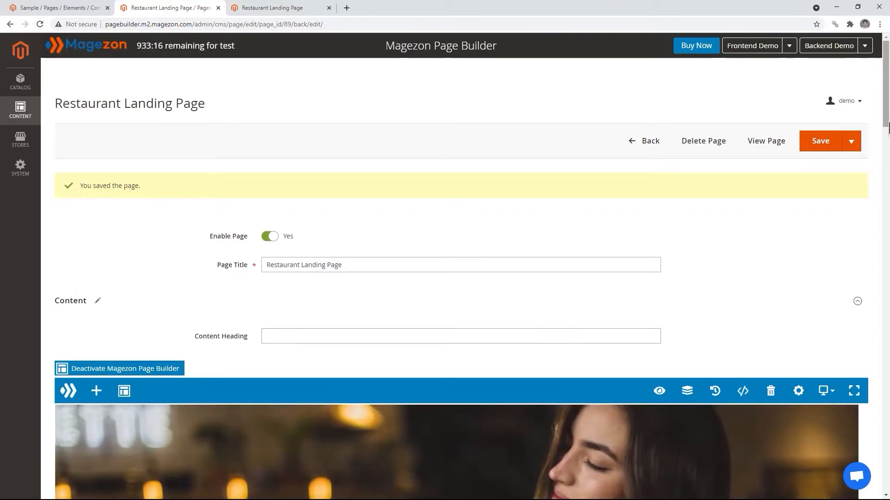
pyautogui.scroll(-20, 462, 278)
pyautogui.scroll(-10, 504, 368)
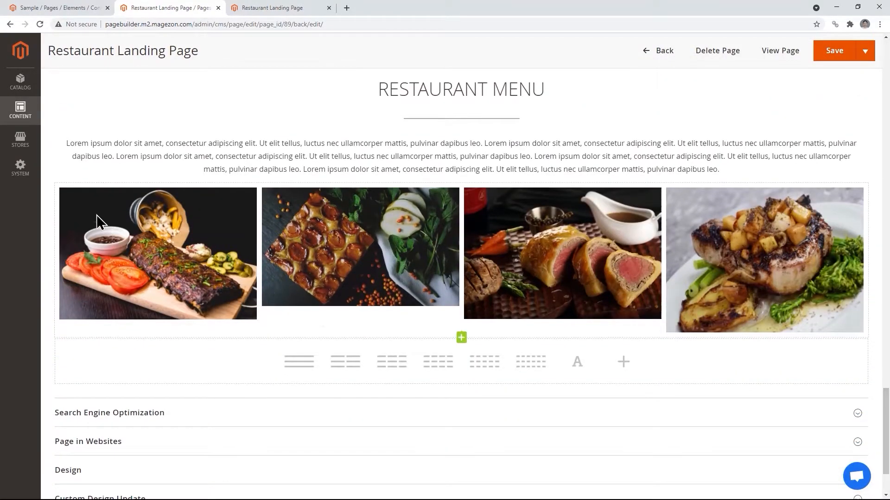
pyautogui.moveTo(74, 181)
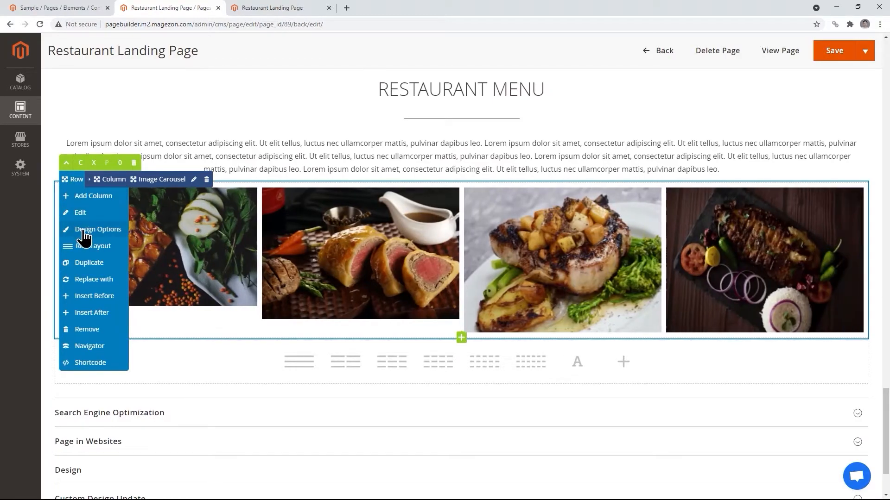
pyautogui.click(84, 230)
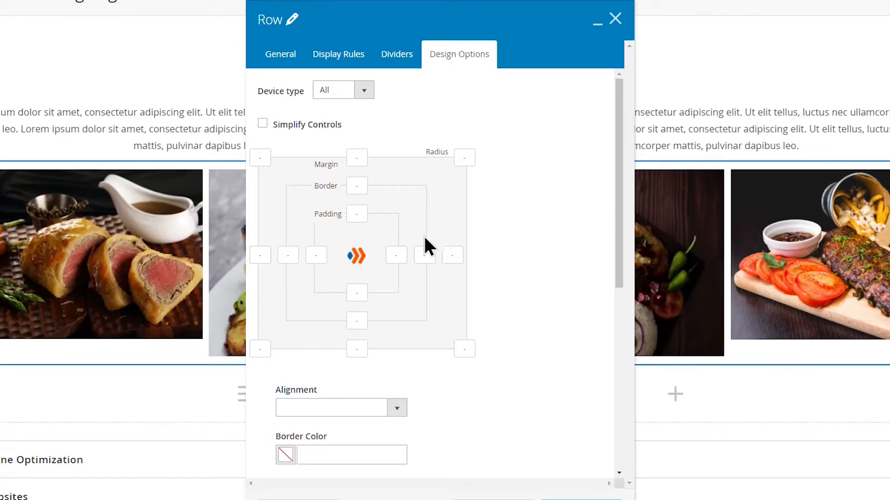
pyautogui.click(357, 213)
pyautogui.click(360, 258)
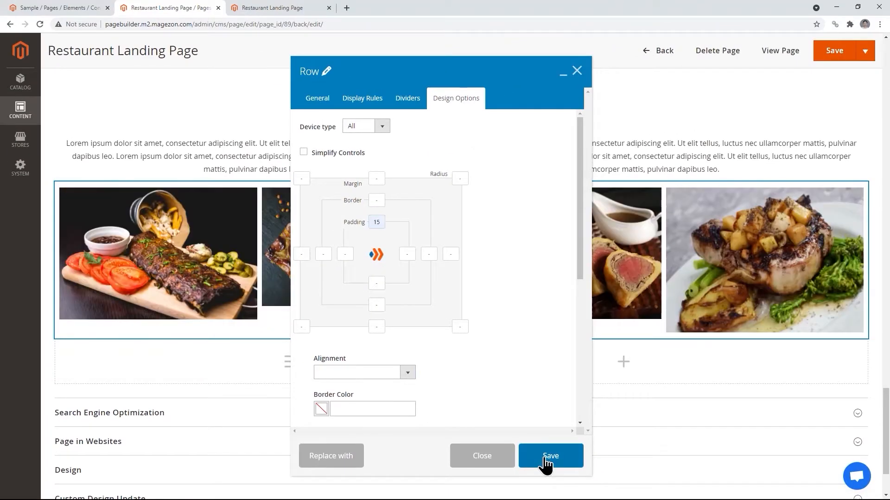
pyautogui.click(547, 459)
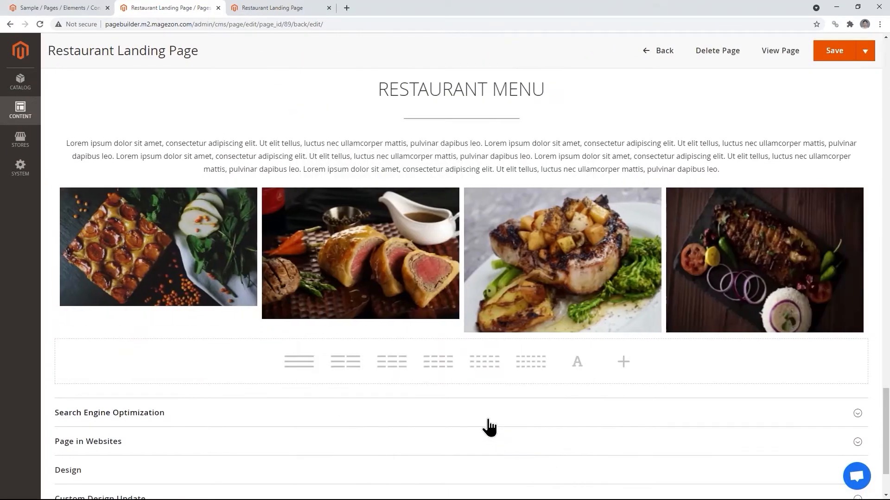
# Save the page and check the carousel's spacing, hover captions and slide navigation on the storefront.
pyautogui.click(833, 54)
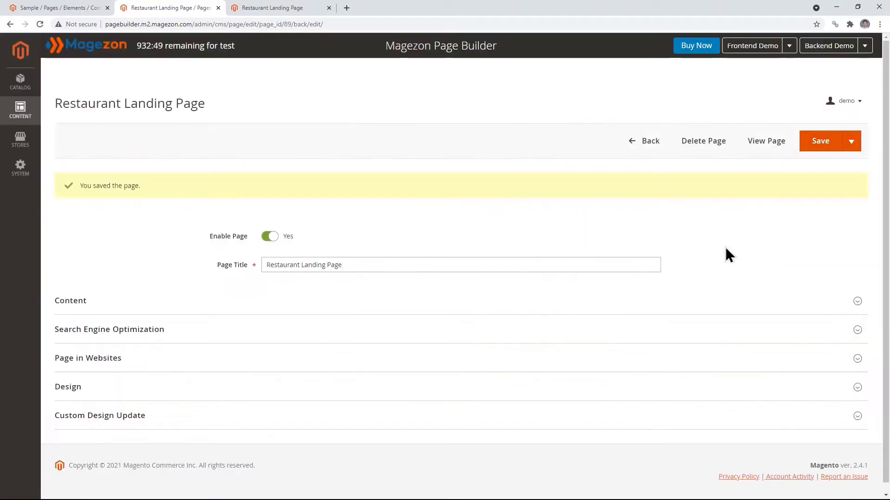
pyautogui.click(290, 9)
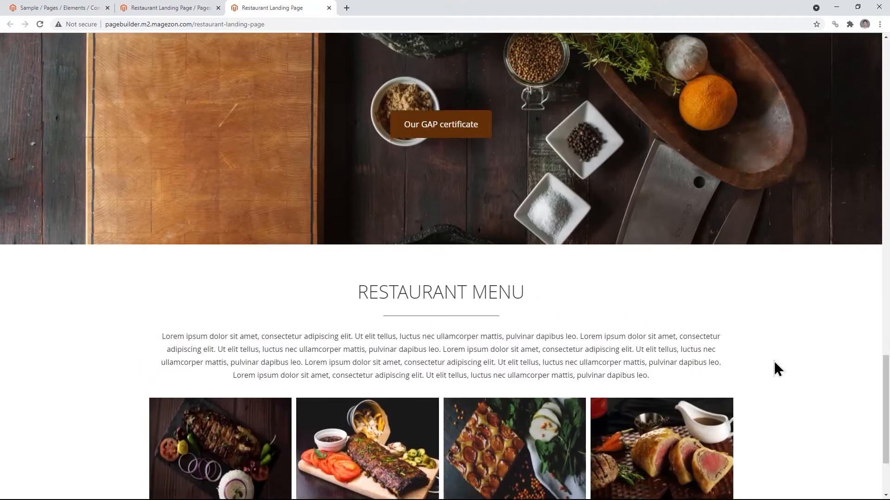
pyautogui.scroll(-3, 773, 360)
pyautogui.moveTo(626, 340)
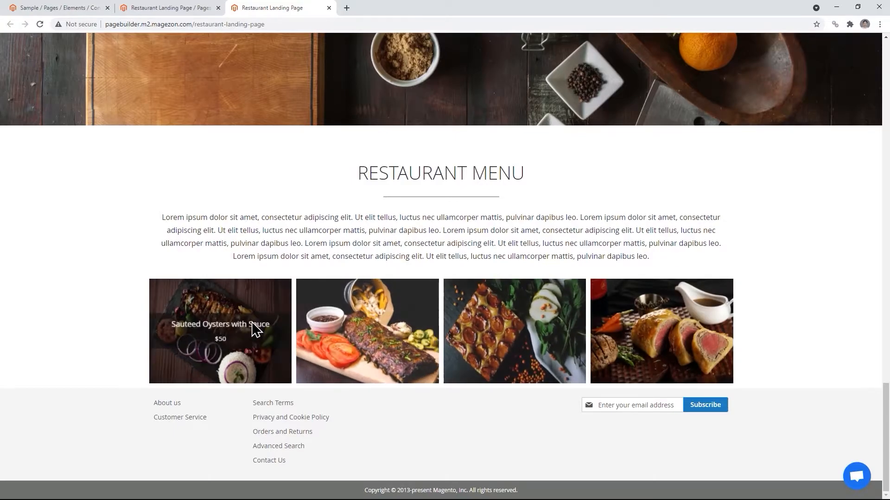
pyautogui.moveTo(707, 367)
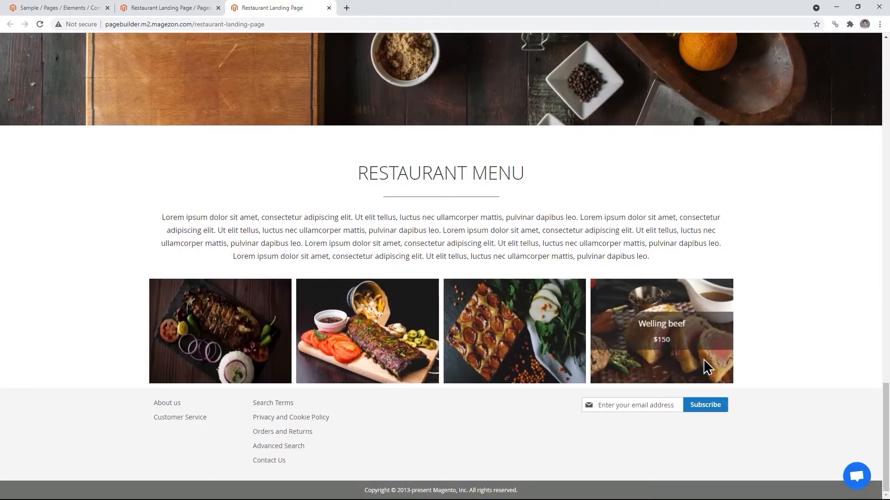
pyautogui.click(727, 334)
pyautogui.click(726, 334)
pyautogui.click(726, 332)
pyautogui.click(727, 332)
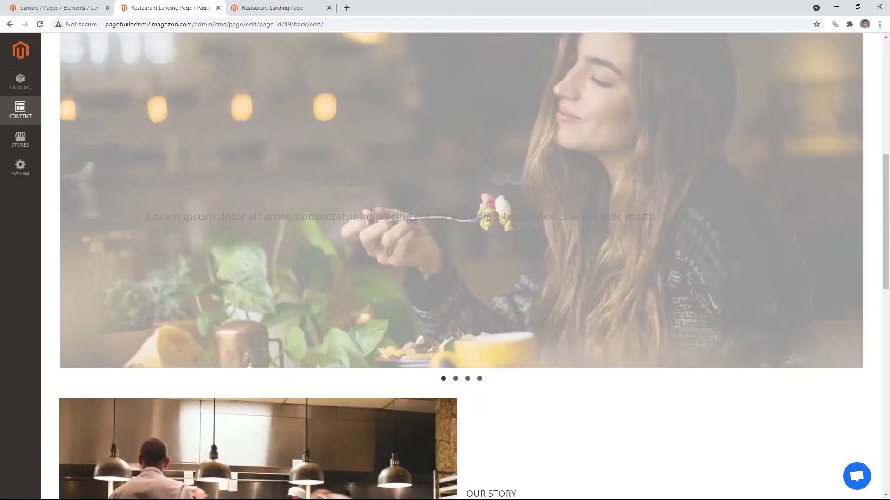
# Add a one-column row below the Restaurant Menu carousel in the page editor and open its design options.
pyautogui.moveTo(889, 217); pyautogui.dragTo(889, 479)
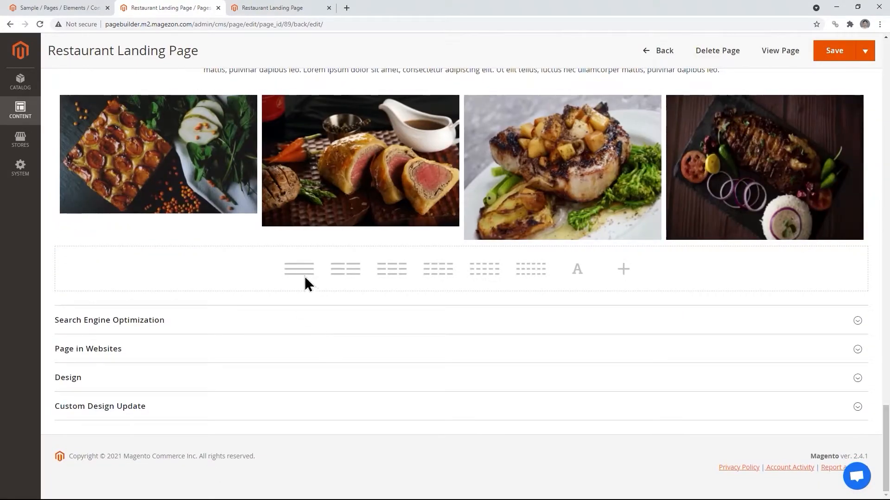
pyautogui.click(302, 272)
pyautogui.moveTo(70, 240)
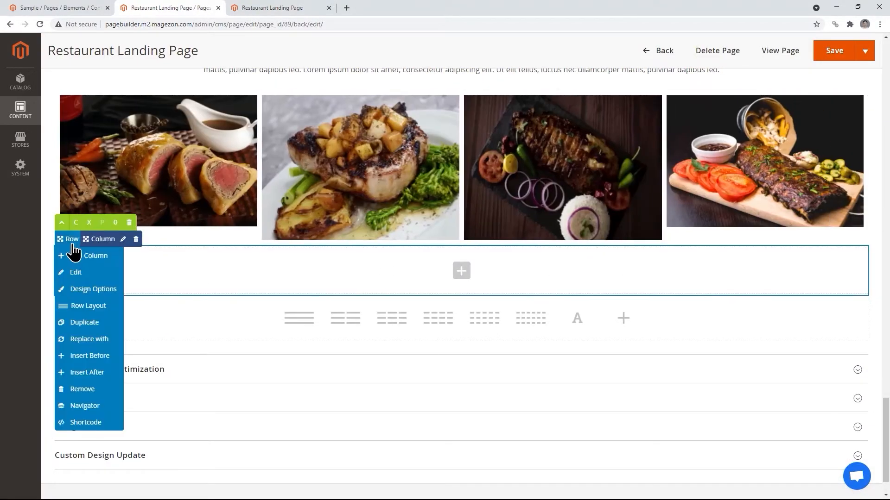
pyautogui.click(76, 290)
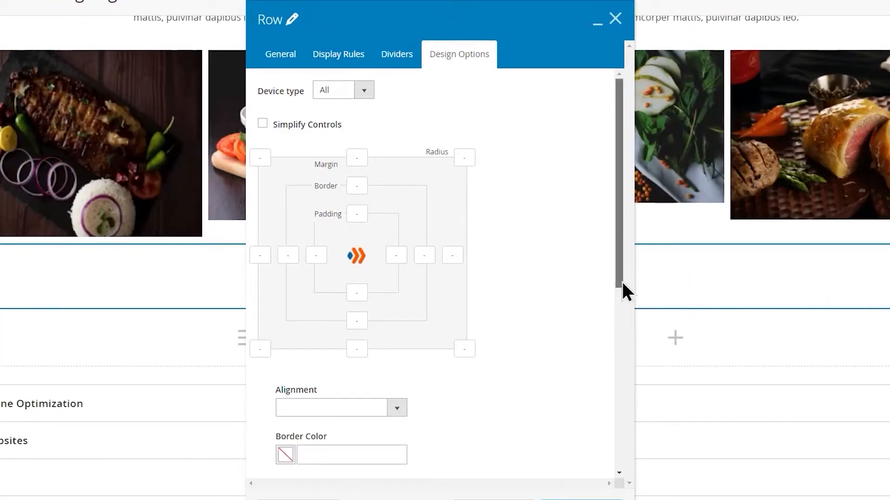
# Set What-people-say.jpg from the magezon media folder as the new row's background image.
pyautogui.moveTo(621, 280); pyautogui.dragTo(627, 475)
pyautogui.click(283, 366)
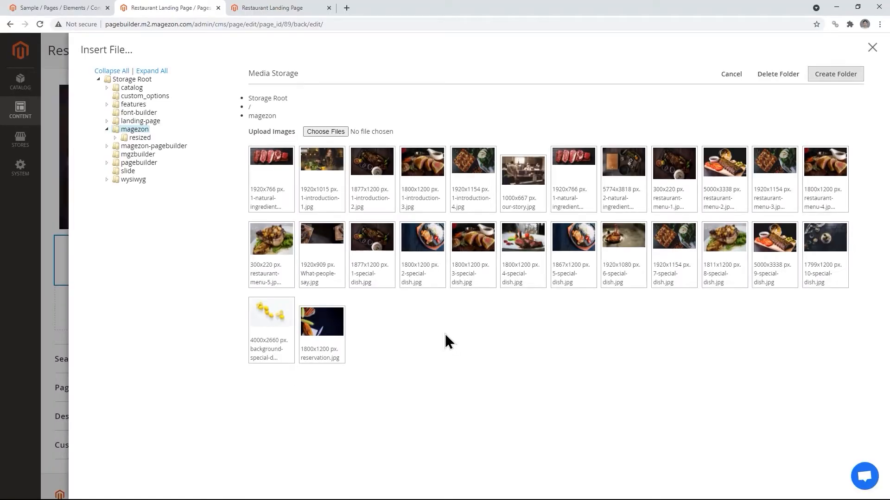
pyautogui.click(328, 263)
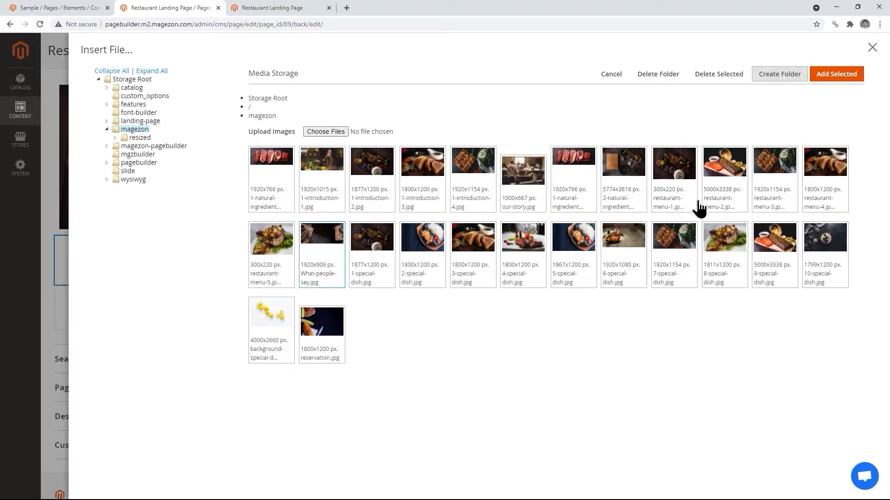
pyautogui.click(834, 76)
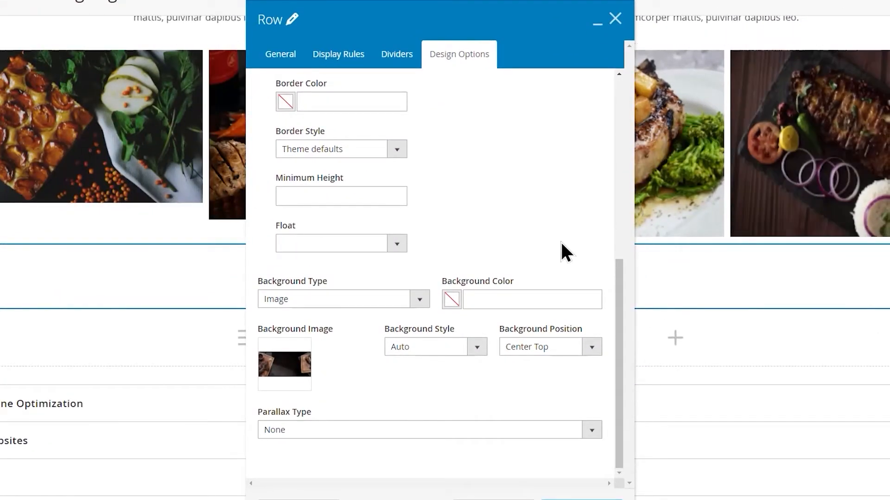
# Set the new row's background style to Cover and its background position to Center Center.
pyautogui.click(476, 347)
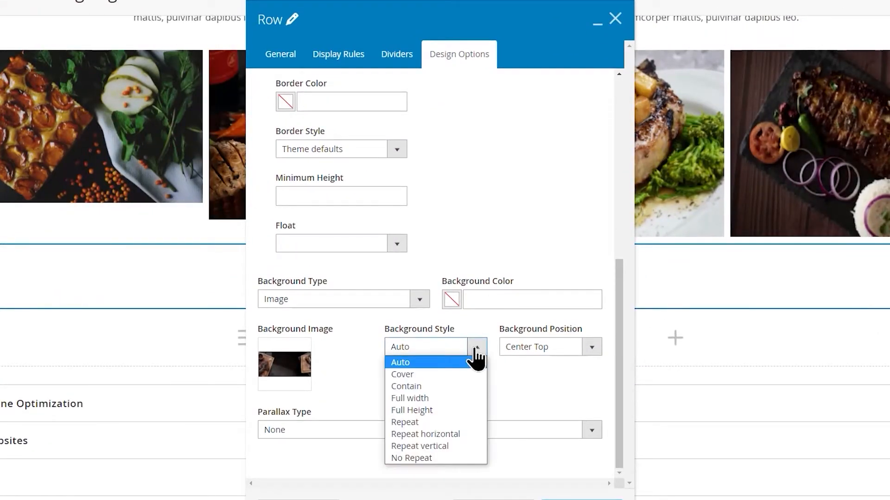
pyautogui.click(431, 374)
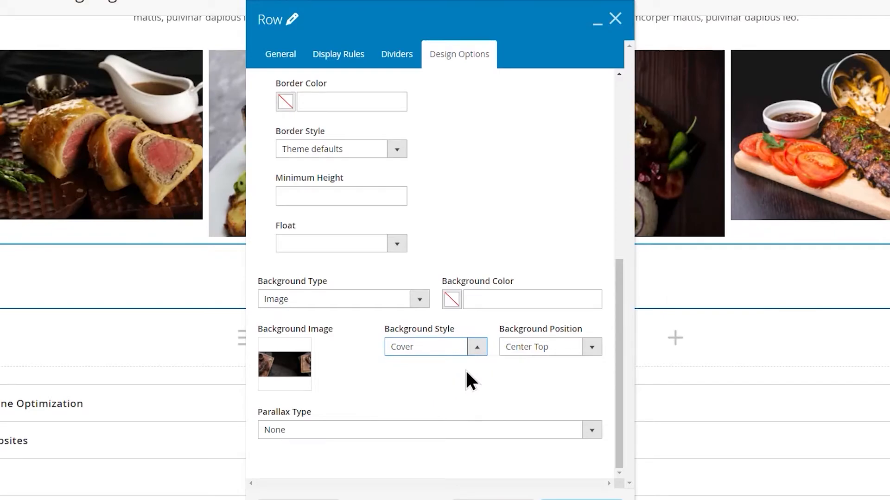
pyautogui.click(590, 347)
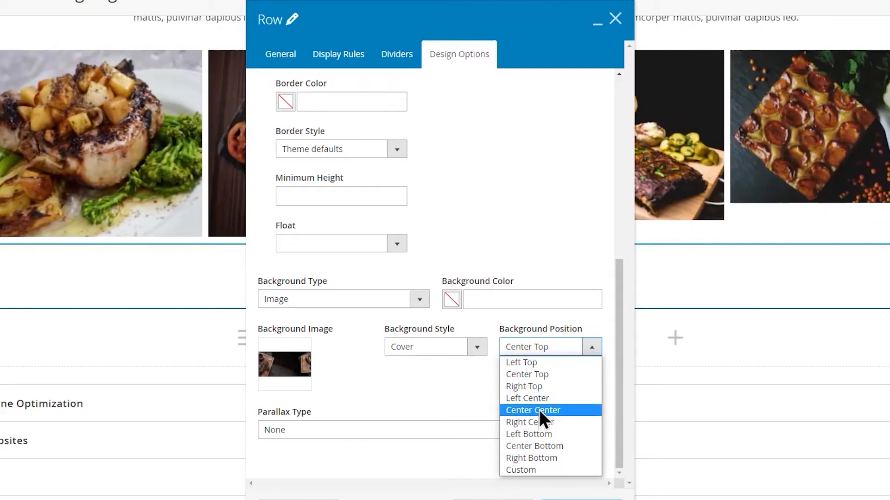
pyautogui.click(539, 410)
# Give the row a minimum height of 700 and a top margin of 70, and save the row.
pyautogui.click(330, 201)
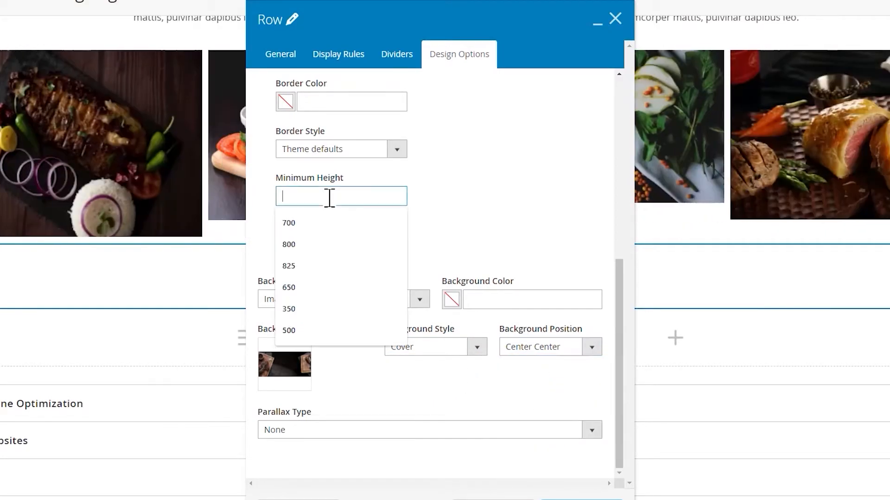
pyautogui.click(289, 223)
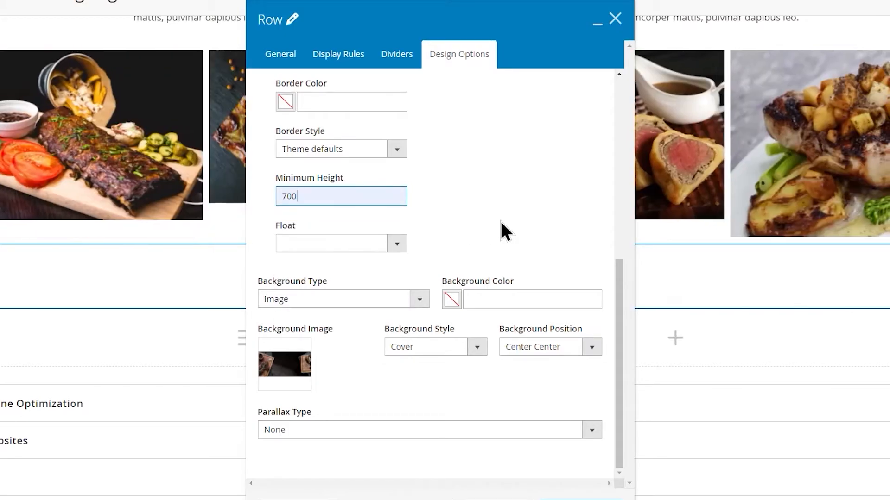
pyautogui.scroll(5, 500, 222)
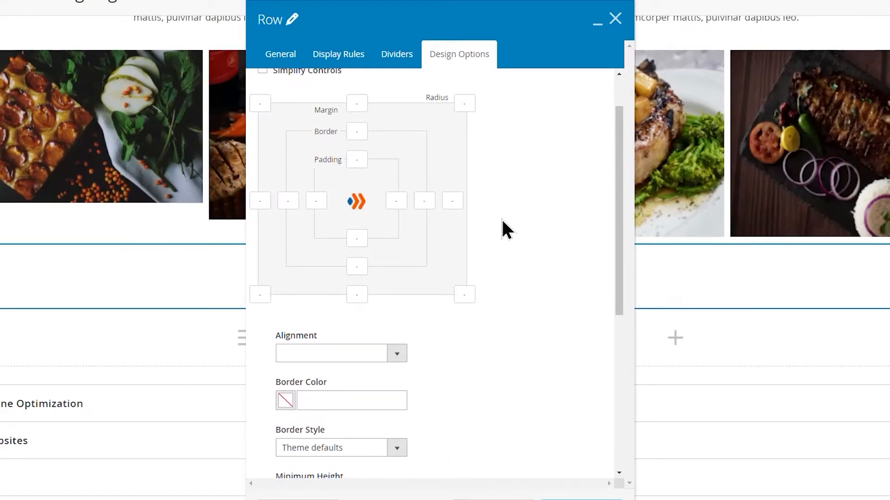
pyautogui.click(362, 100)
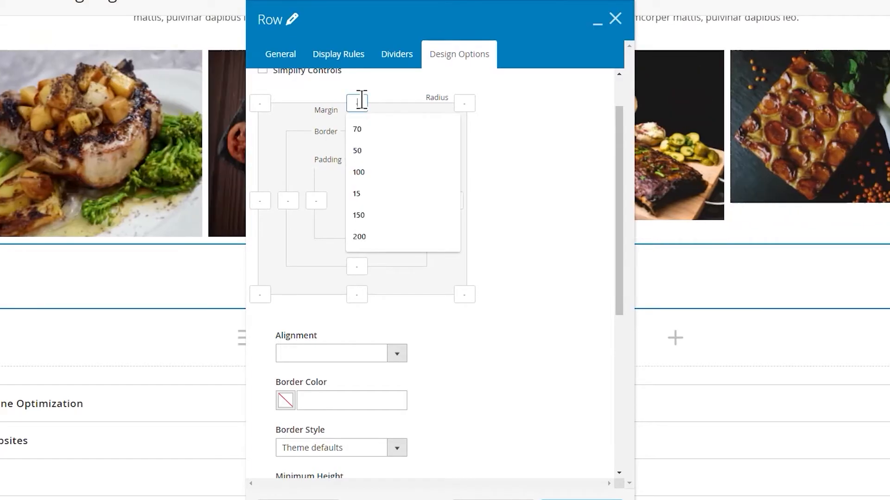
pyautogui.click(361, 129)
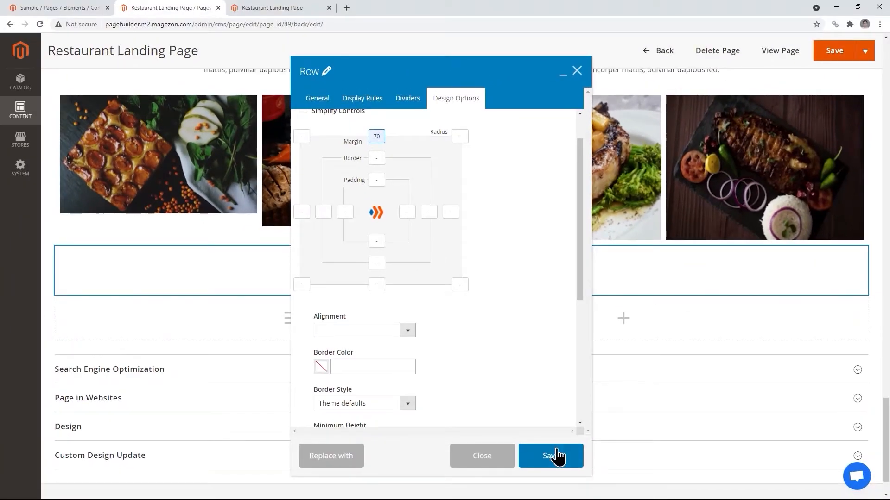
pyautogui.click(557, 452)
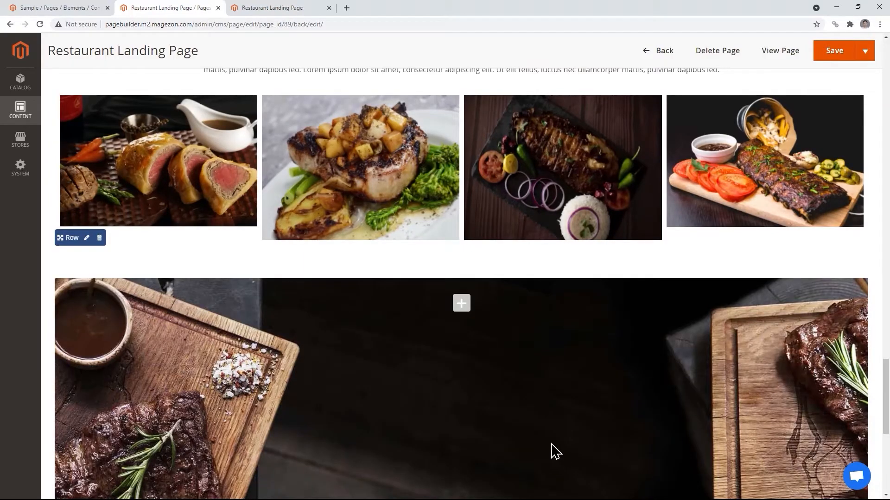
# Add a Heading element inside the steak-background row with the text WHAT PEOPLE SAY.
pyautogui.scroll(-3, 544, 436)
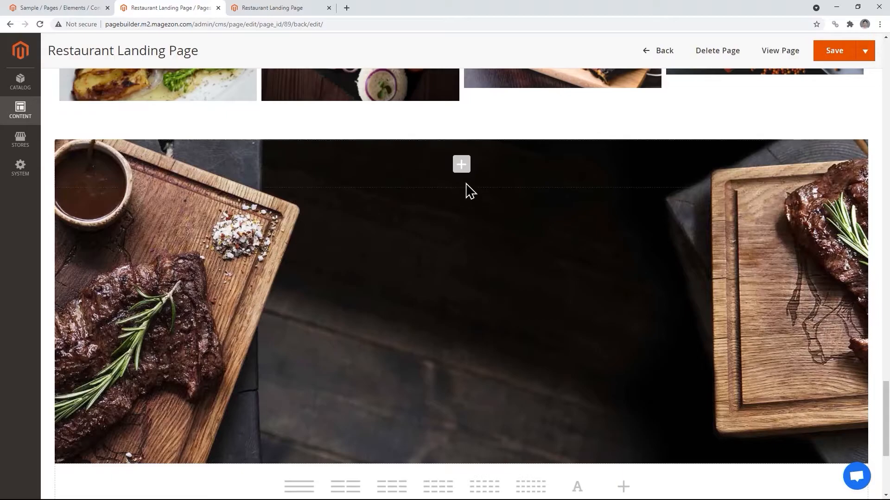
pyautogui.click(462, 168)
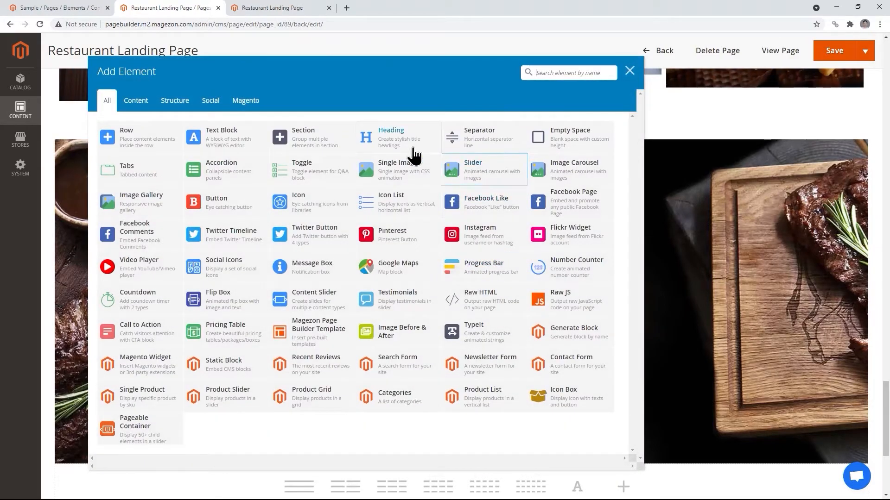
pyautogui.click(395, 145)
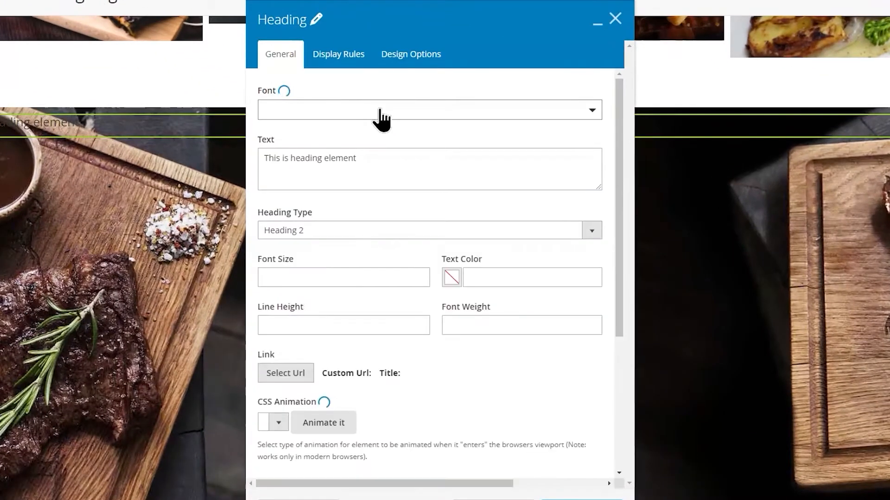
pyautogui.click(389, 165)
pyautogui.hotkey('ctrl', 'a')
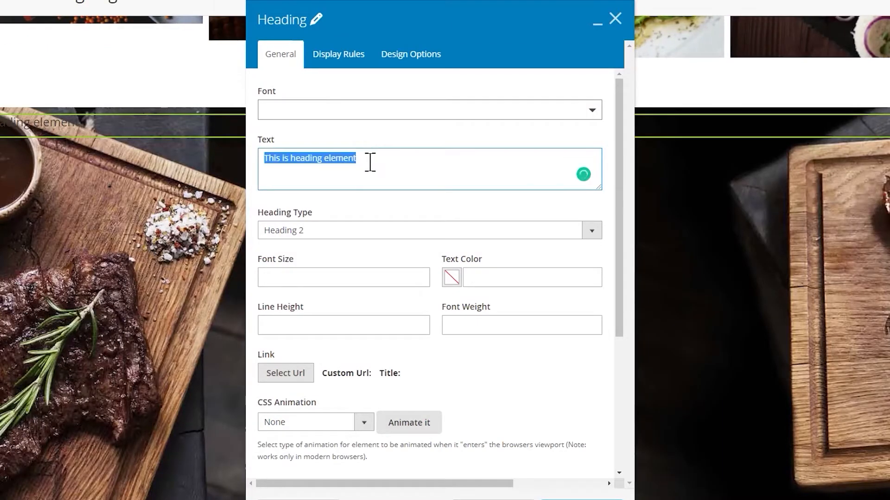
pyautogui.write('WHAT PEOPLE SAY')
# Set the heading's font size to 40, text color to white (#ffffff) and font weight to 300.
pyautogui.click(319, 278)
pyautogui.click(309, 304)
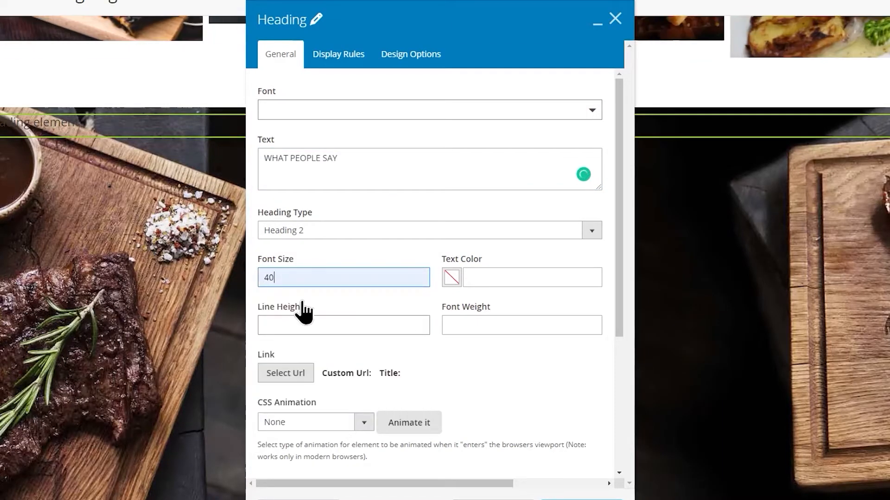
pyautogui.click(451, 278)
pyautogui.click(537, 300)
pyautogui.click(642, 435)
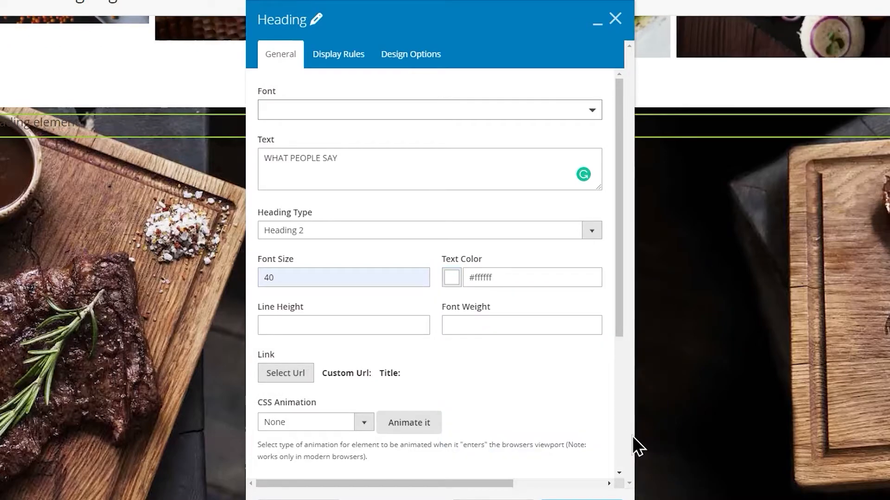
pyautogui.click(525, 325)
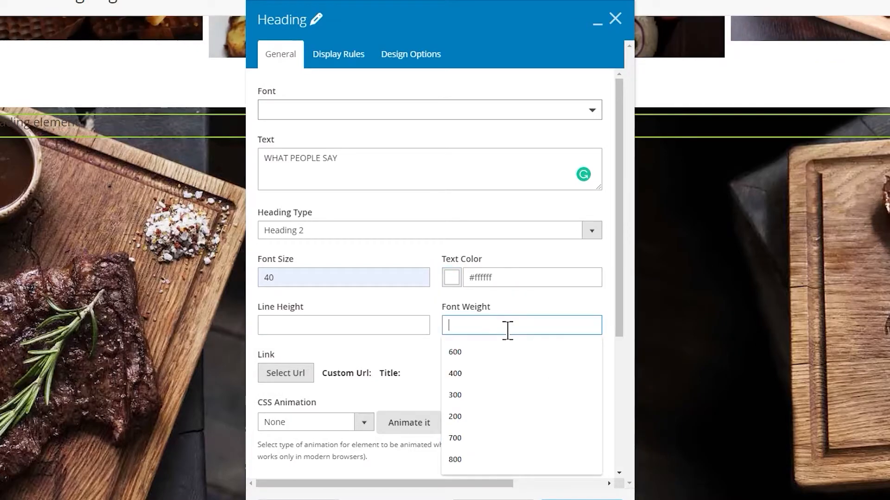
pyautogui.click(460, 394)
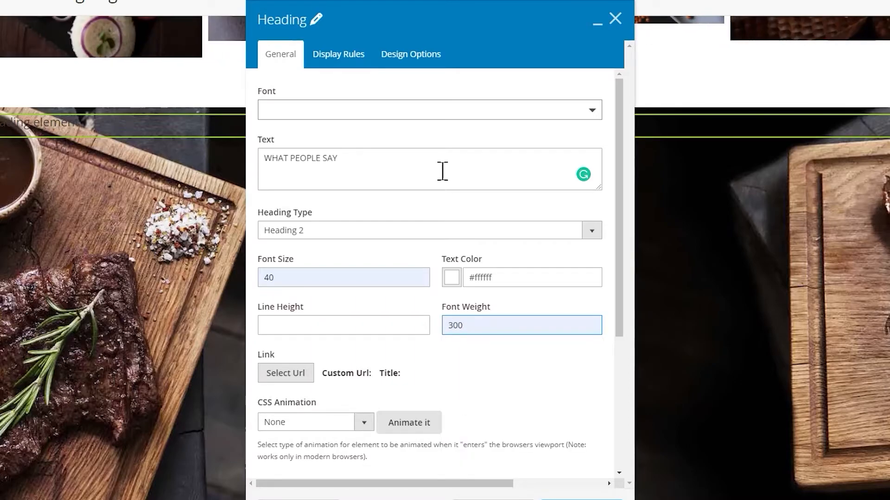
# Align the WHAT PEOPLE SAY heading to the center in its design options and save the element.
pyautogui.click(415, 58)
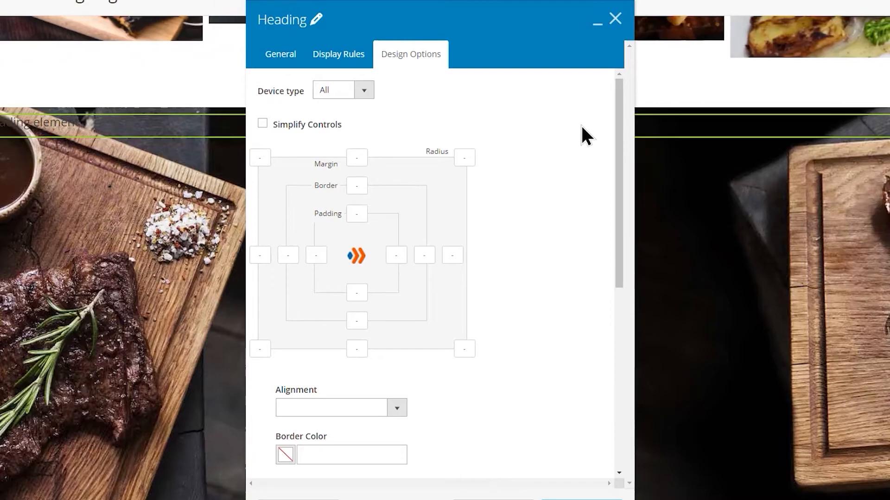
pyautogui.moveTo(617, 148); pyautogui.dragTo(620, 249)
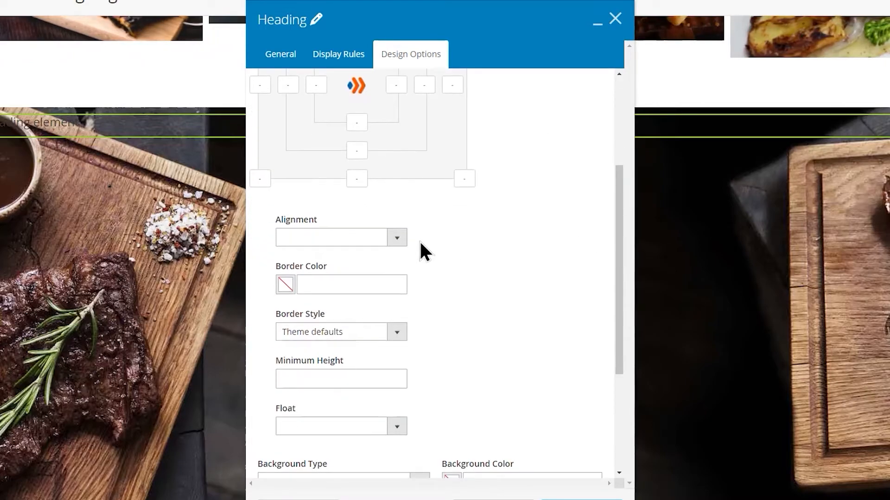
pyautogui.click(396, 238)
pyautogui.click(329, 264)
pyautogui.moveTo(609, 248); pyautogui.dragTo(625, 311)
pyautogui.click(563, 499)
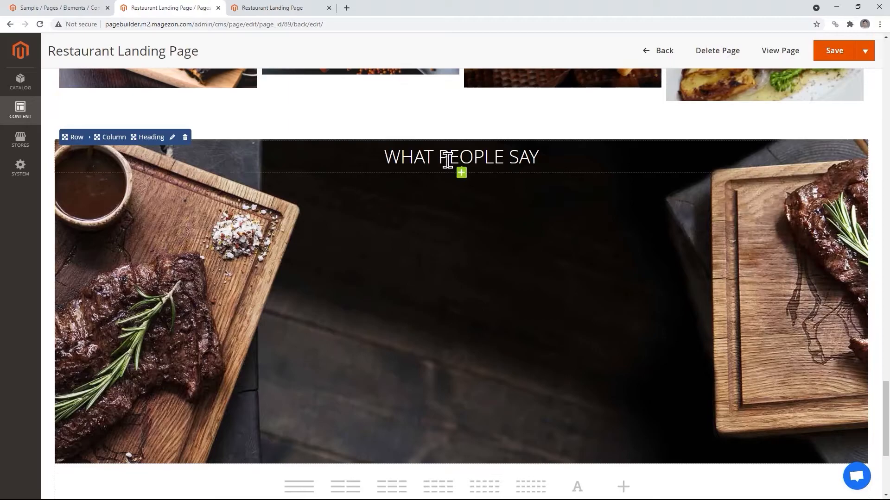
# Add a Text Block below the heading and replace its placeholder content with the copied lorem ipsum testimonial.
pyautogui.click(461, 173)
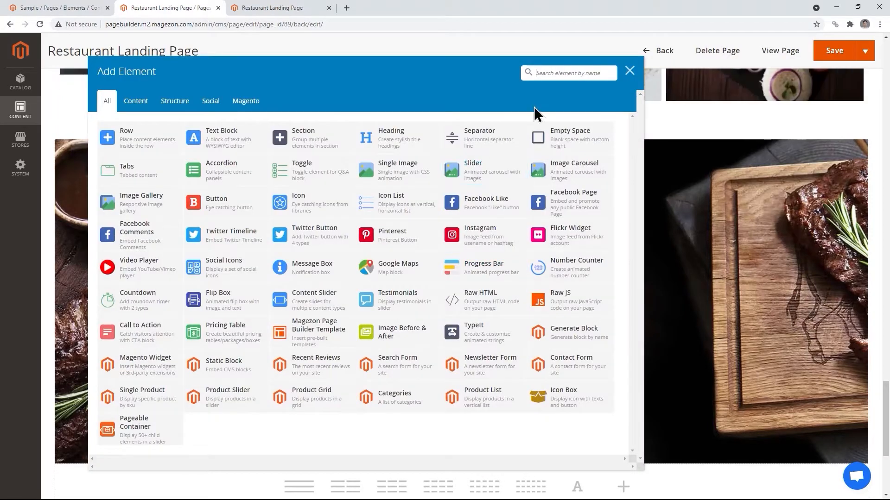
pyautogui.click(553, 73)
pyautogui.write('text')
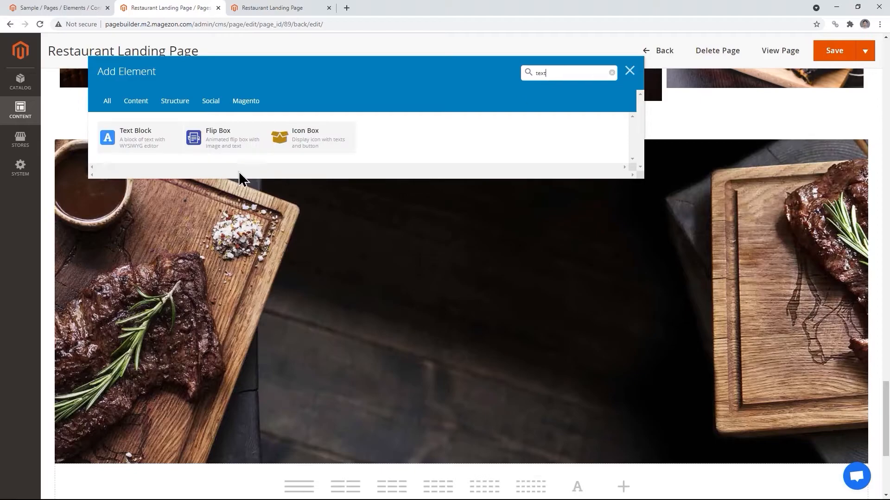
pyautogui.click(148, 141)
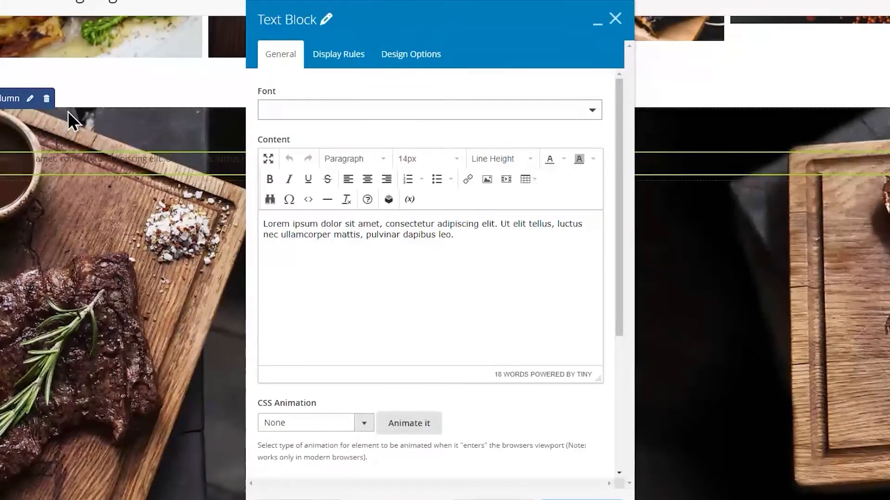
pyautogui.tripleClick(367, 235)
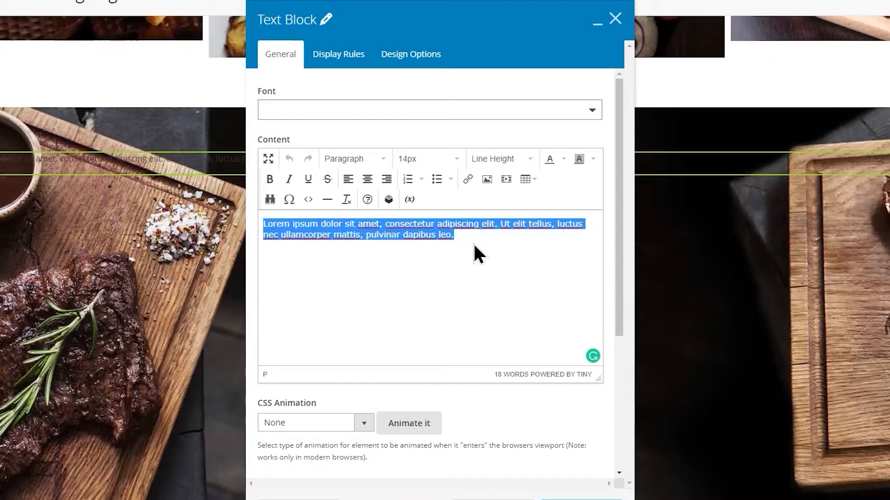
pyautogui.hotkey('ctrl', 'v')
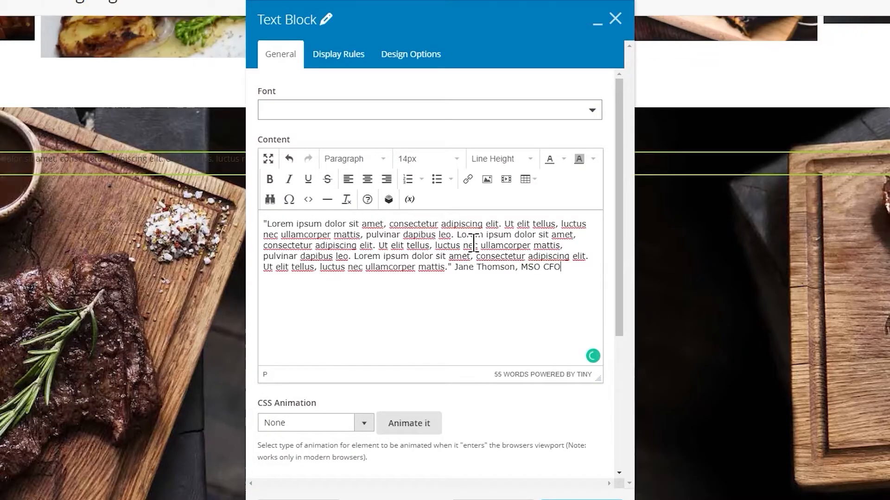
# Move the reviewer's name and title to a separate paragraph, with an empty line after the quote.
pyautogui.click(455, 268)
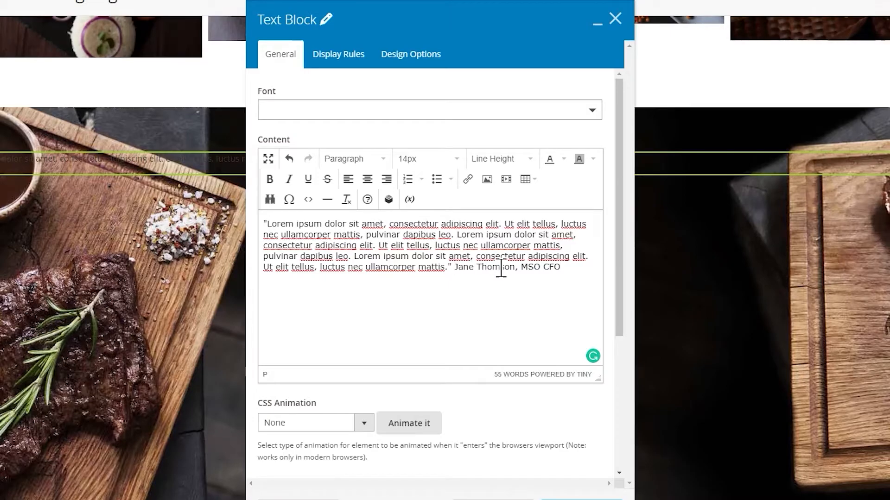
pyautogui.press('Return')
pyautogui.press('Return')
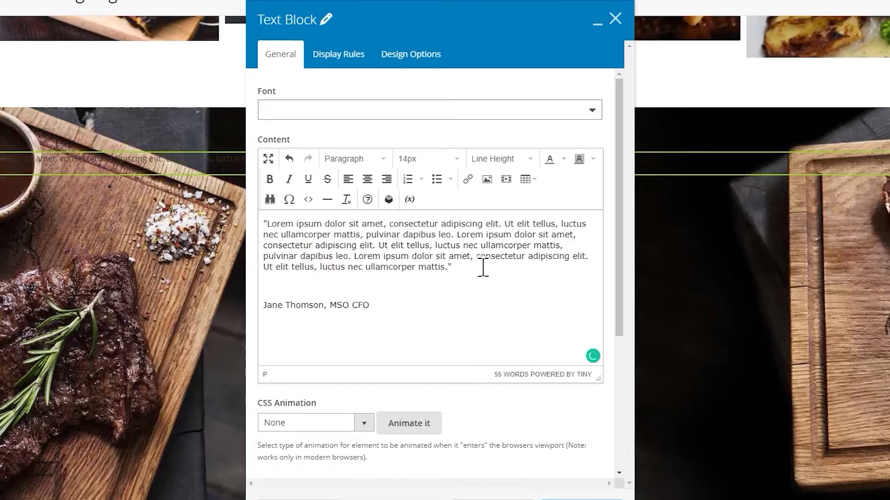
# Format the whole testimonial text with a 16px font size, 28px line height and center alignment.
pyautogui.hotkey('ctrl', 'a')
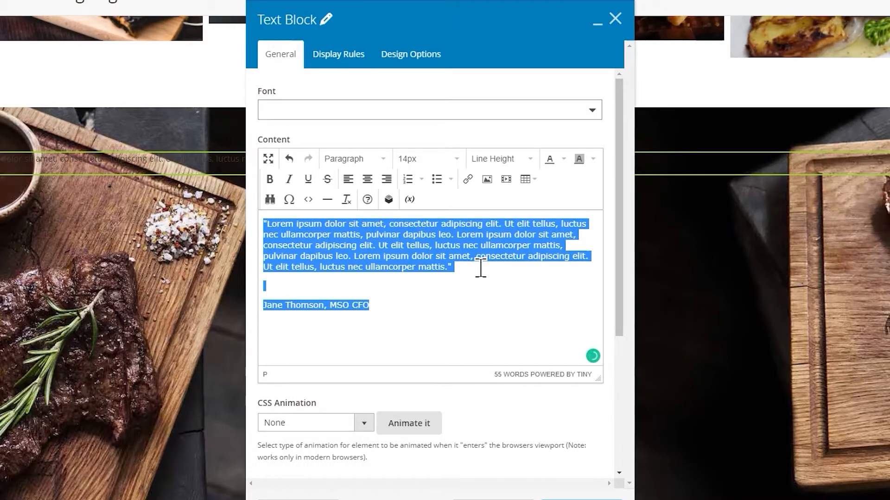
pyautogui.click(458, 157)
pyautogui.click(428, 232)
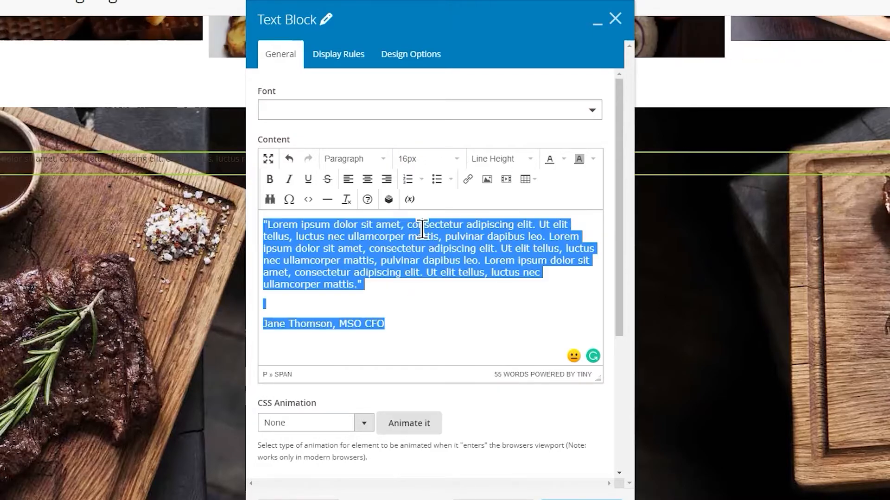
pyautogui.click(530, 163)
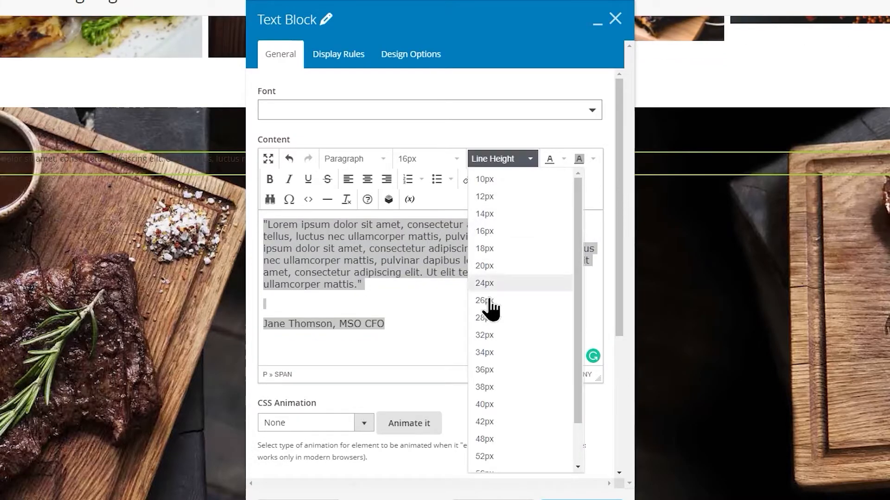
pyautogui.click(486, 319)
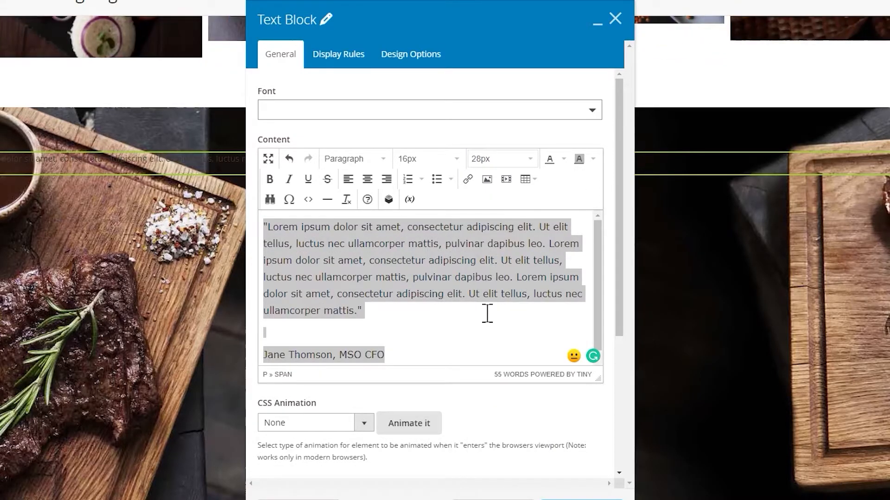
pyautogui.click(367, 179)
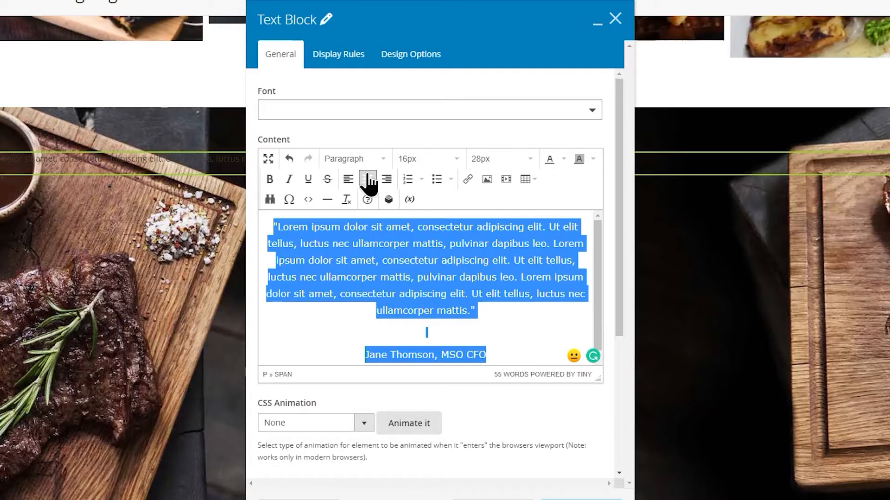
# Make the reviewer's name and title line under the quote bold and italic.
pyautogui.click(474, 311)
pyautogui.moveTo(486, 354); pyautogui.dragTo(372, 343)
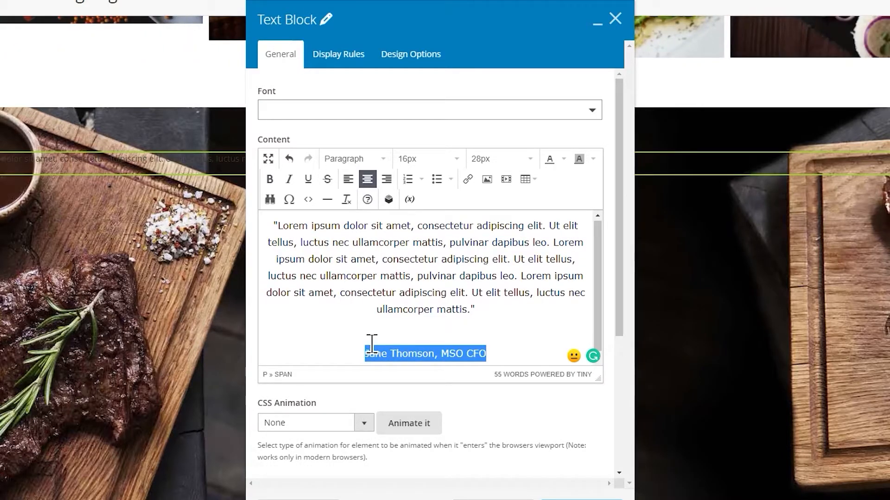
pyautogui.click(270, 180)
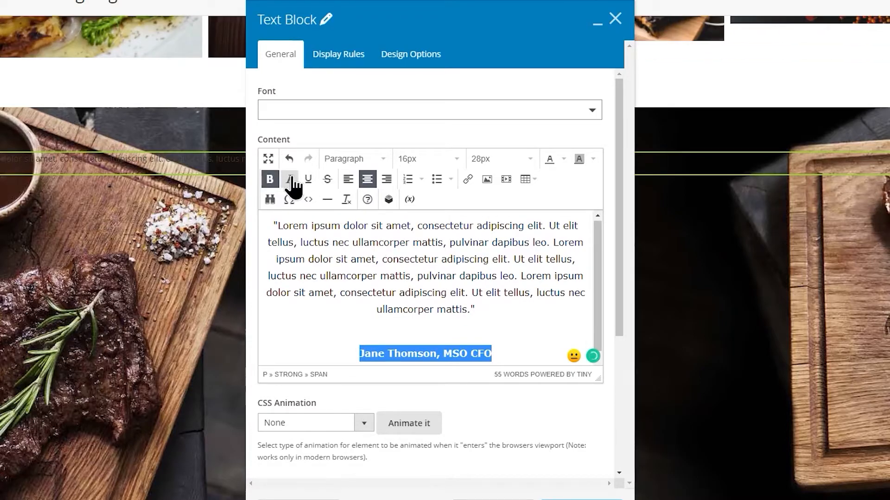
pyautogui.click(290, 180)
pyautogui.click(509, 334)
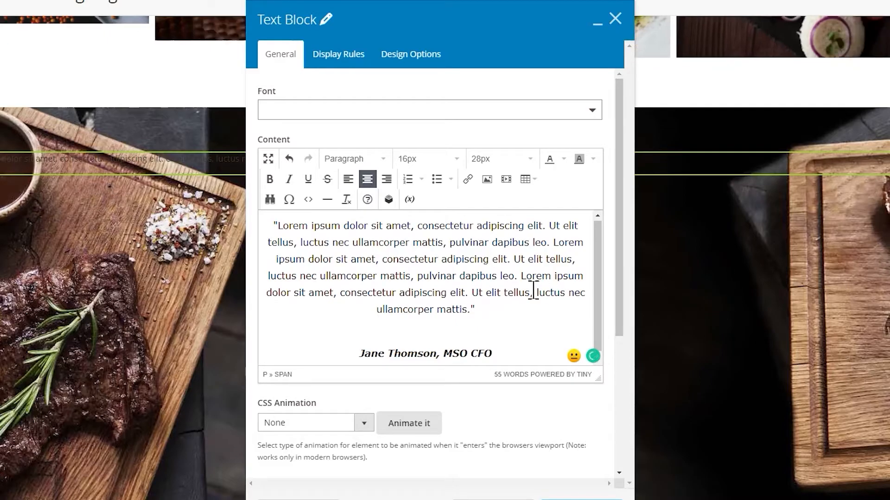
# Change the text color of the whole testimonial, including the reviewer line, to white.
pyautogui.hotkey('ctrl', 'a')
pyautogui.click(564, 160)
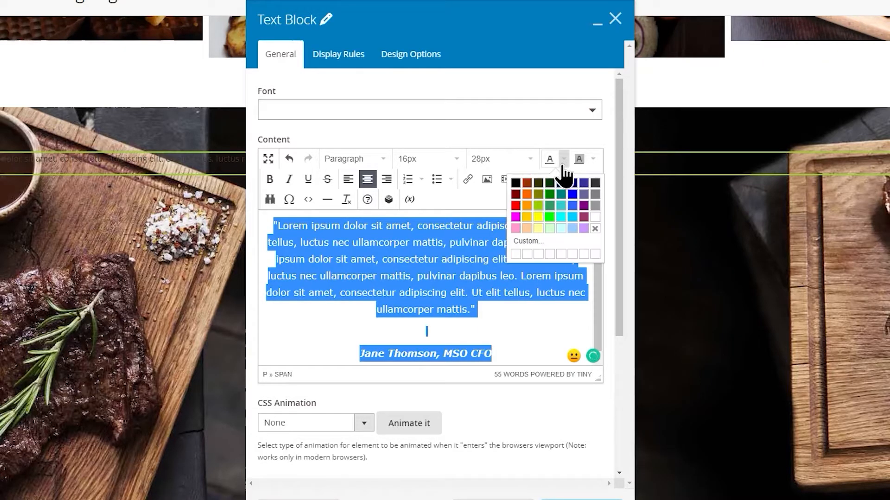
pyautogui.click(595, 217)
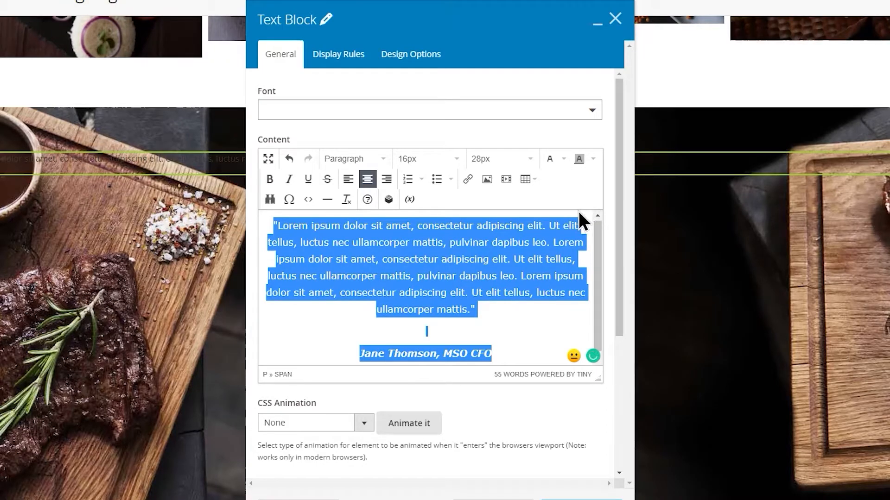
# Give the testimonial text block a top padding of 15 and save the element.
pyautogui.click(402, 59)
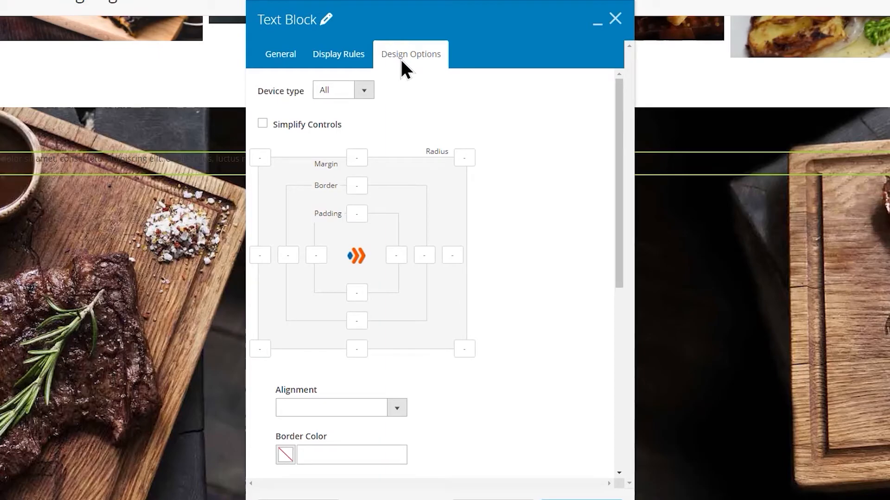
pyautogui.click(360, 214)
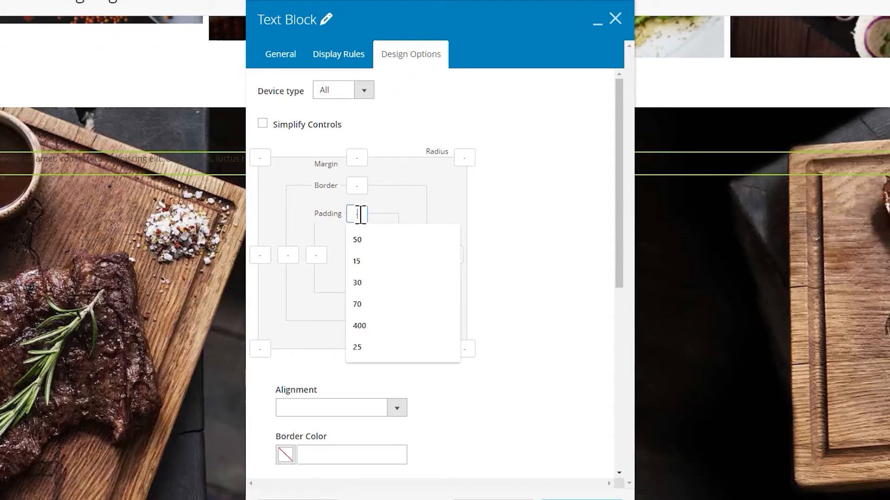
pyautogui.click(360, 261)
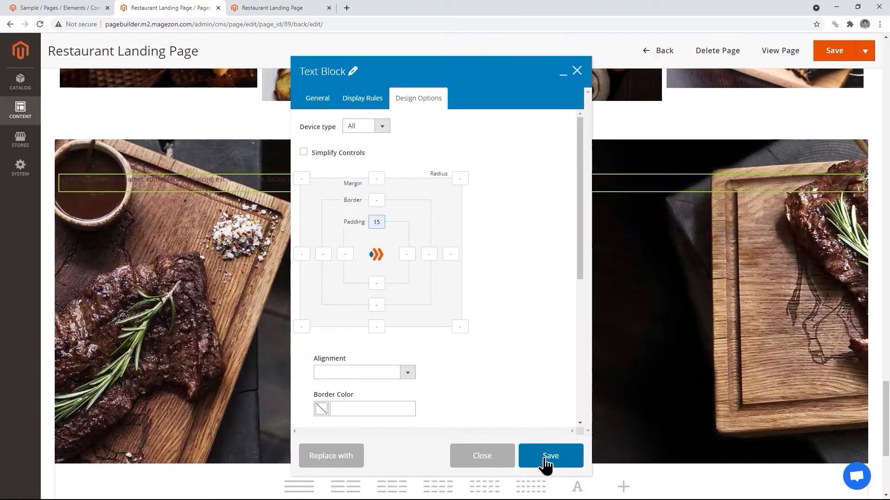
pyautogui.click(565, 499)
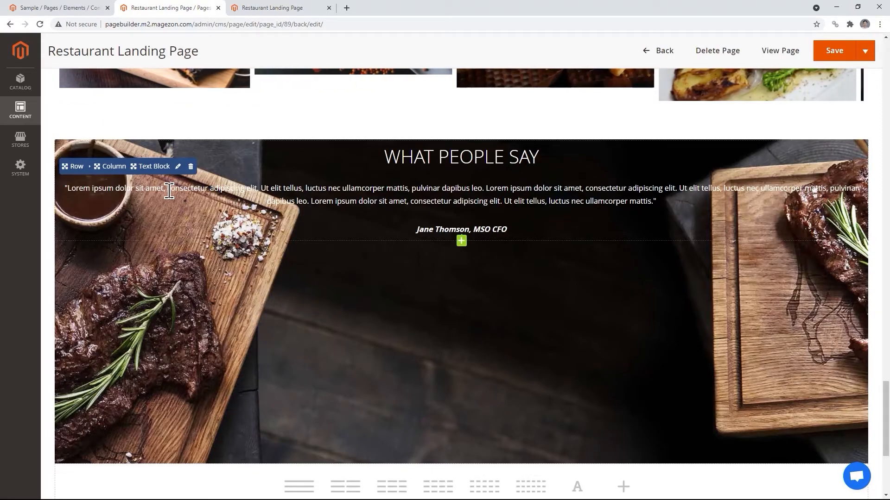
# Set the testimonial text block's left and right padding to 250 each and save the element.
pyautogui.moveTo(154, 177)
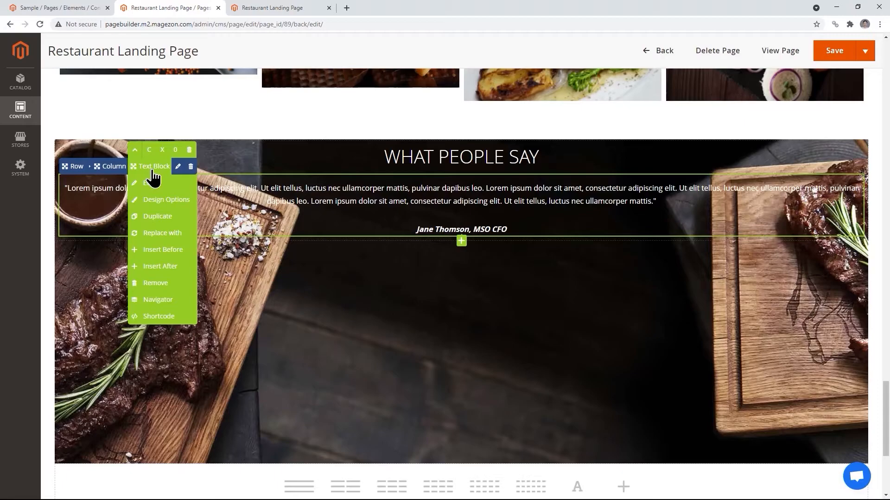
pyautogui.click(153, 200)
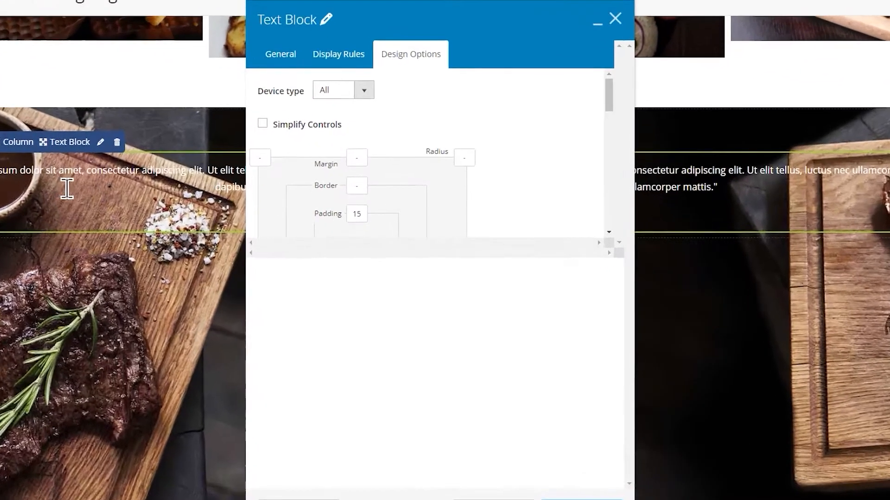
pyautogui.click(310, 255)
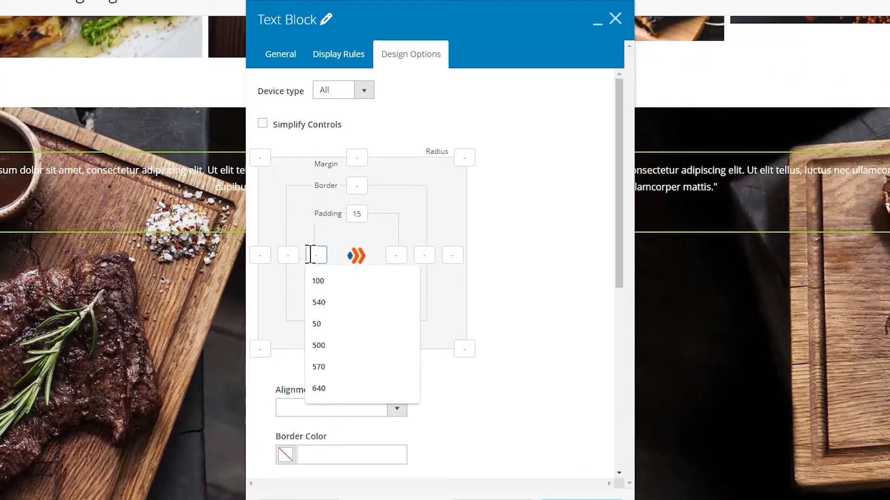
pyautogui.write('250')
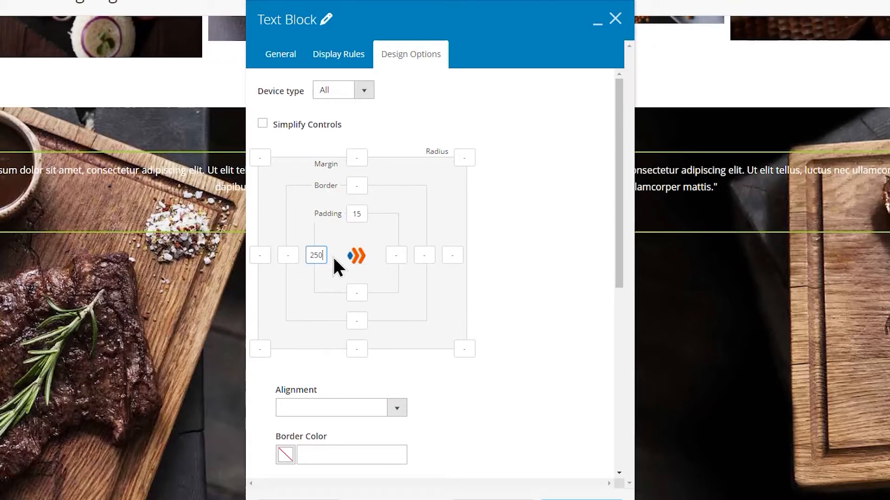
pyautogui.click(395, 254)
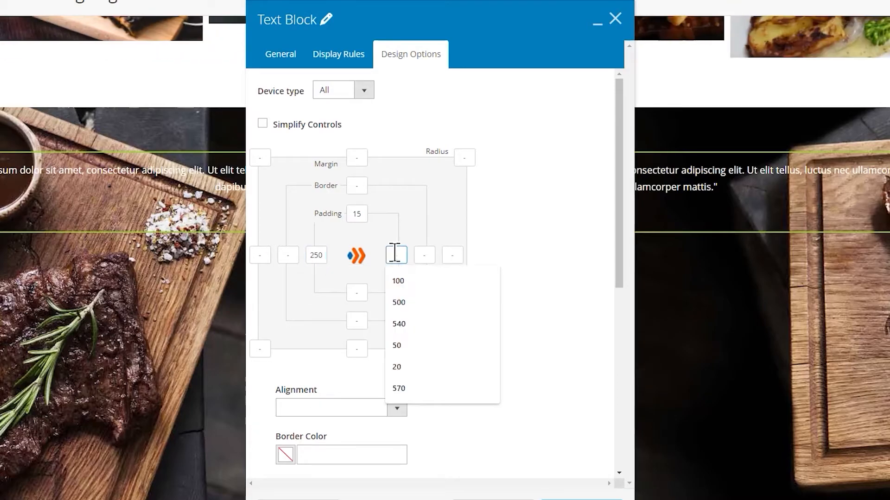
pyautogui.write('250')
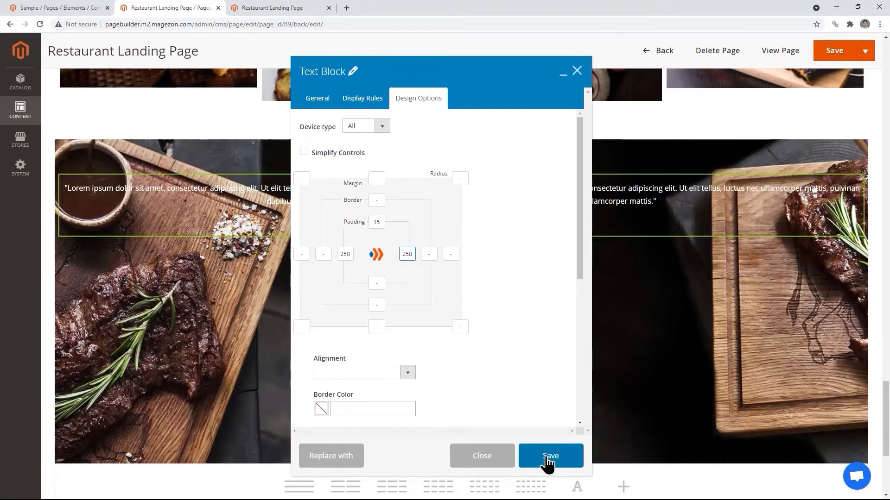
pyautogui.click(581, 499)
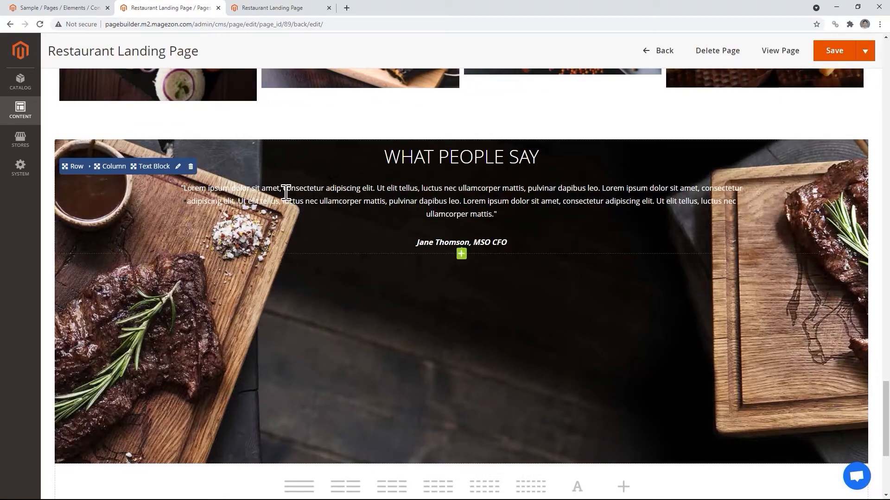
# Enable Column Equal Height on the What People Say row, set its content position to Middle, and save the row.
pyautogui.moveTo(71, 171)
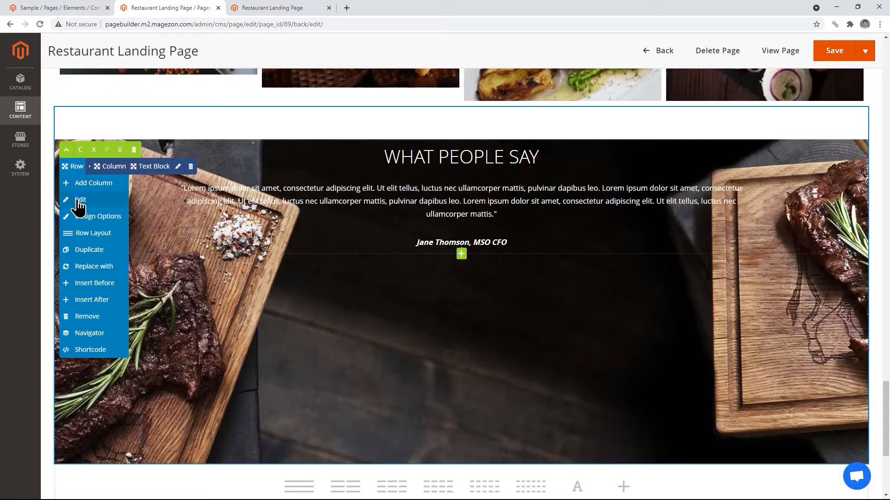
pyautogui.click(79, 199)
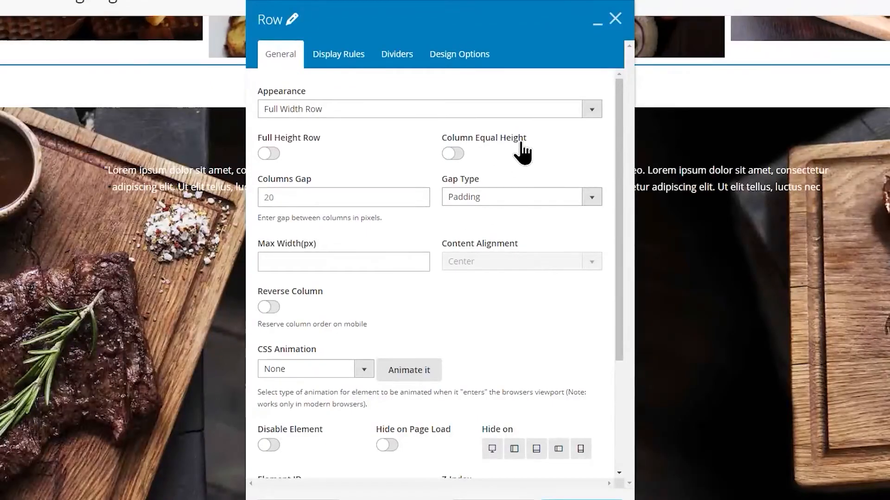
pyautogui.click(454, 153)
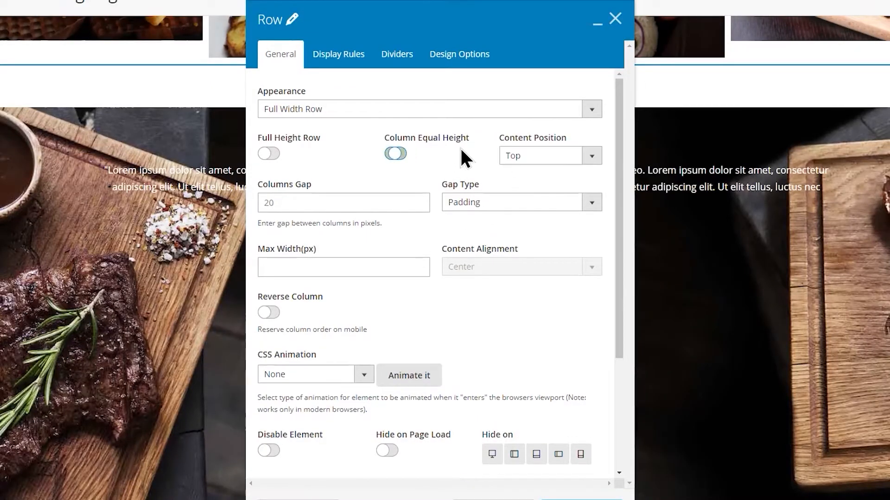
pyautogui.click(593, 157)
pyautogui.click(535, 184)
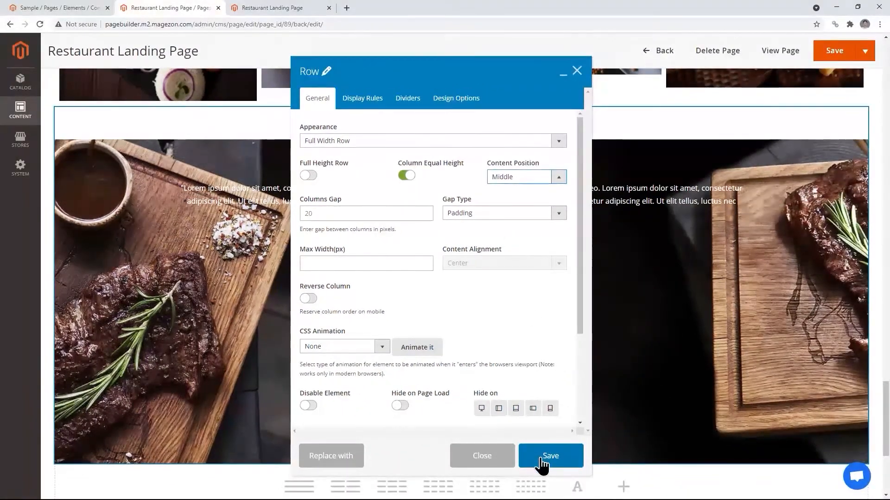
pyautogui.click(540, 458)
# Save the Restaurant Landing Page and reload its storefront view to check the testimonial section.
pyautogui.scroll(-2, 542, 435)
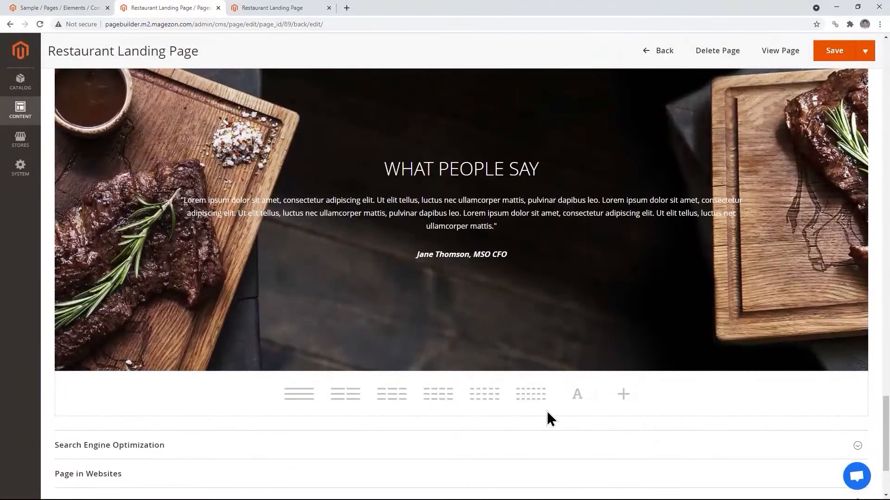
pyautogui.click(826, 54)
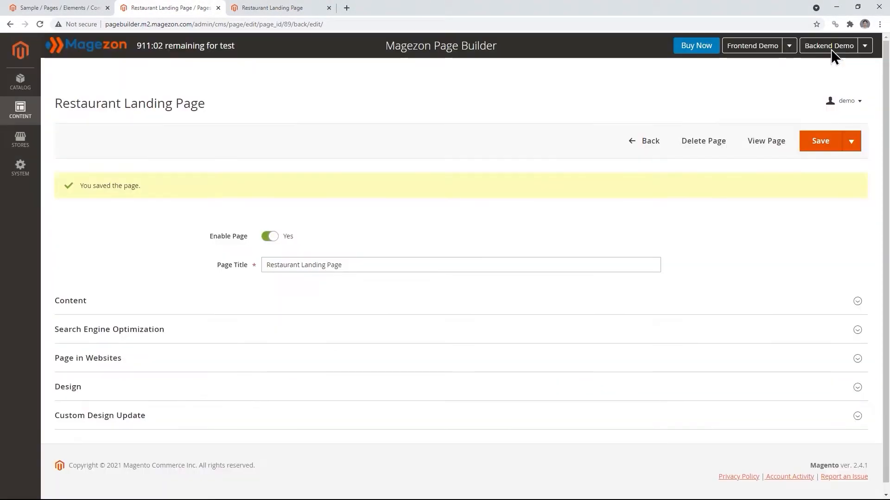
pyautogui.click(274, 9)
pyautogui.click(40, 25)
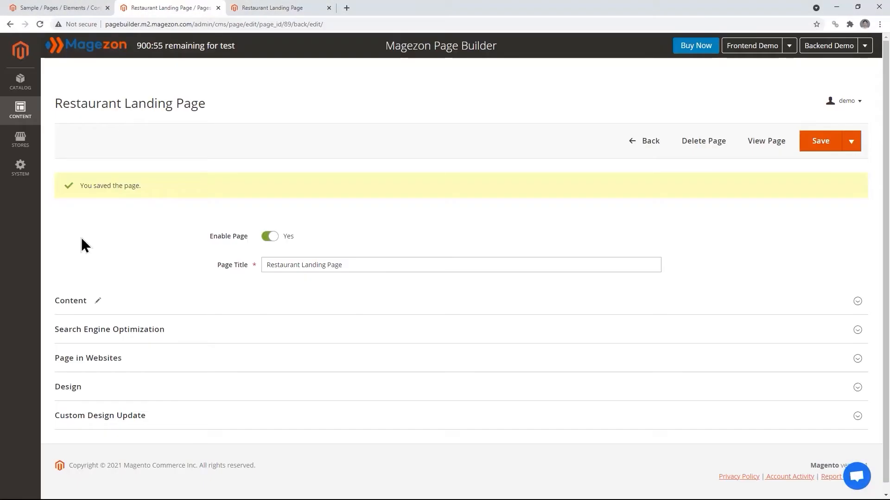
# Reopen the page's Content section in the admin and add a two-column row below the What People Say section.
pyautogui.click(70, 301)
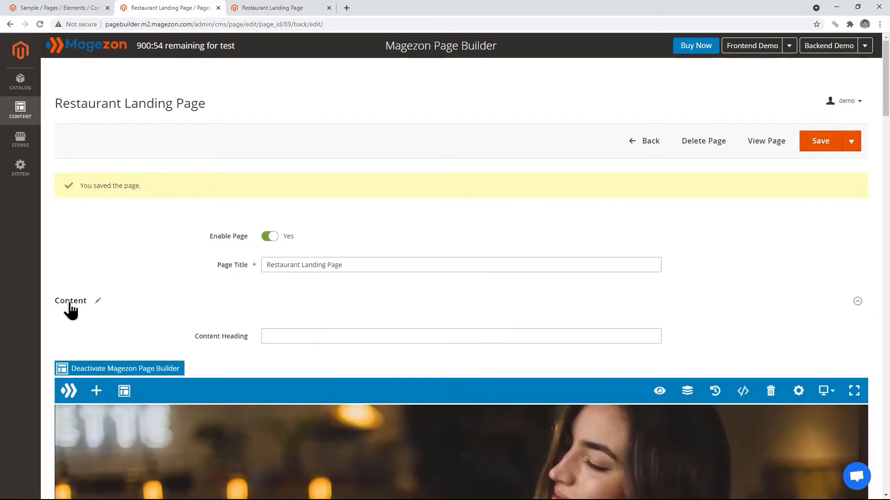
pyautogui.scroll(-10, 791, 260)
pyautogui.scroll(-15, 462, 284)
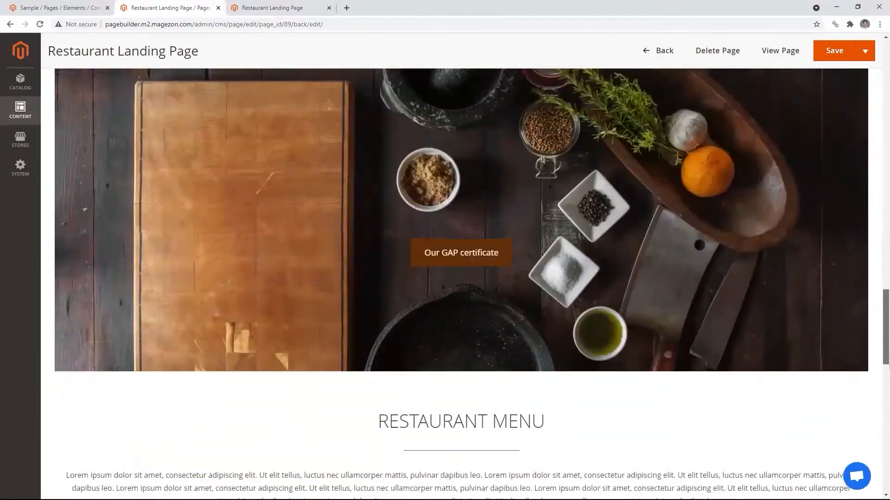
pyautogui.scroll(-15, 832, 485)
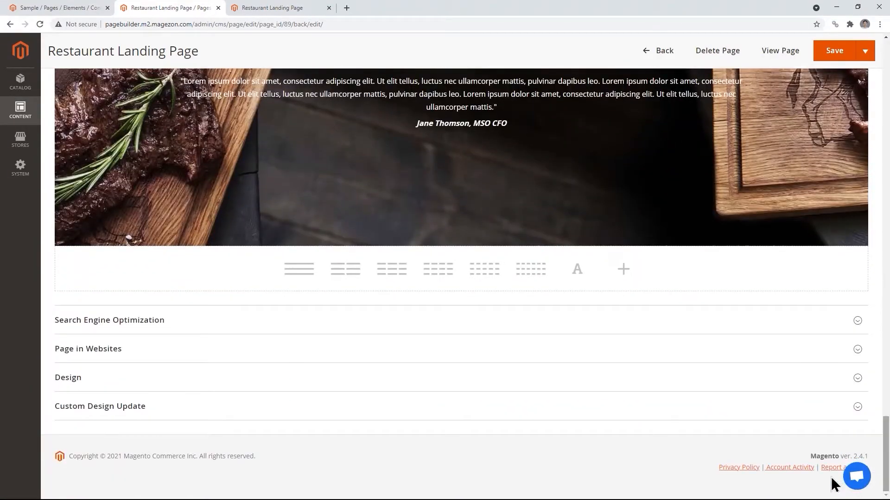
pyautogui.click(345, 270)
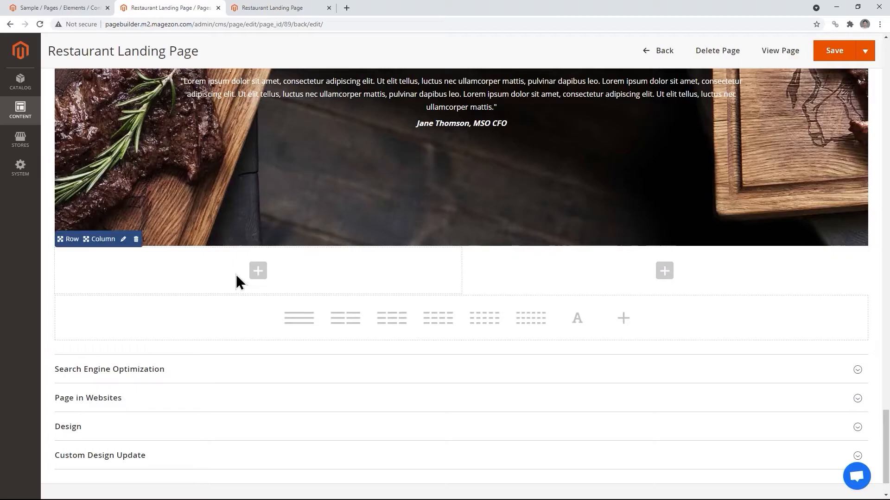
# Set the first column of the new row to a width of 4 columns - 1/3 and save it.
pyautogui.moveTo(98, 246)
pyautogui.click(99, 272)
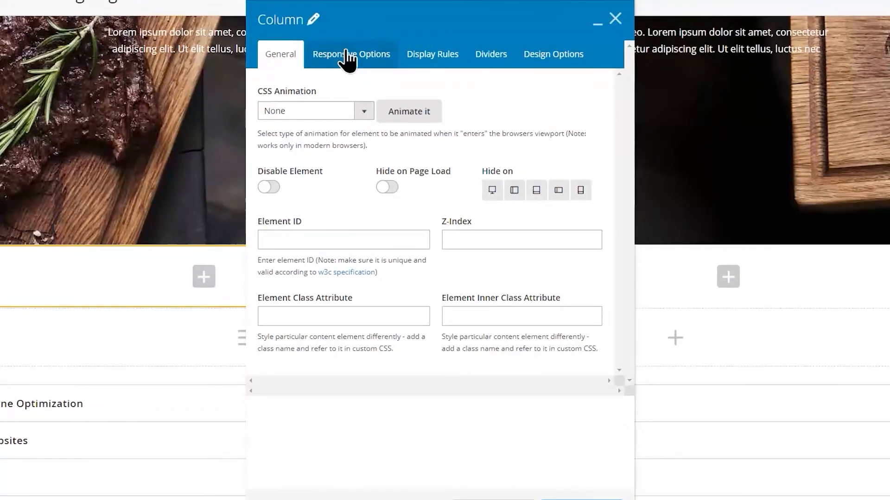
pyautogui.click(353, 66)
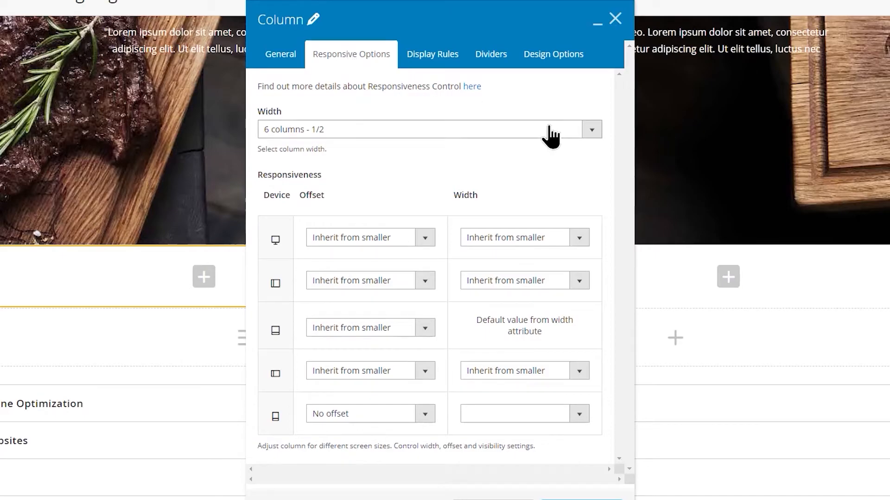
pyautogui.click(591, 131)
pyautogui.click(352, 193)
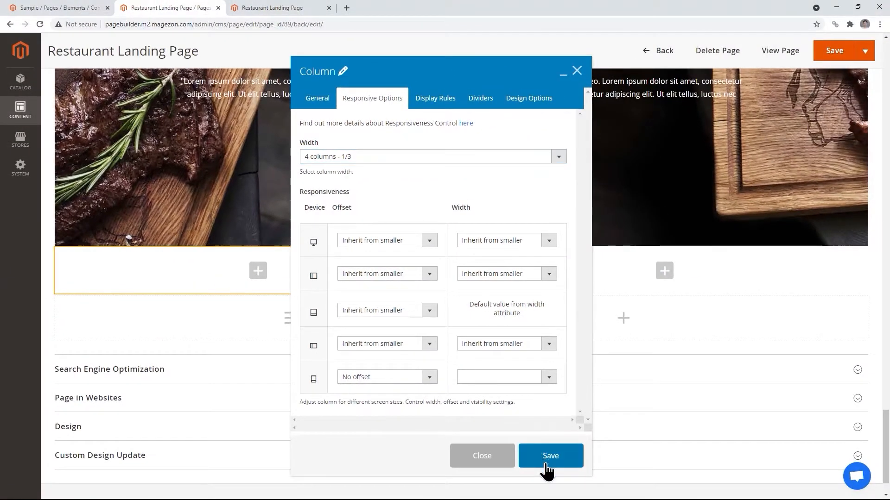
pyautogui.click(549, 459)
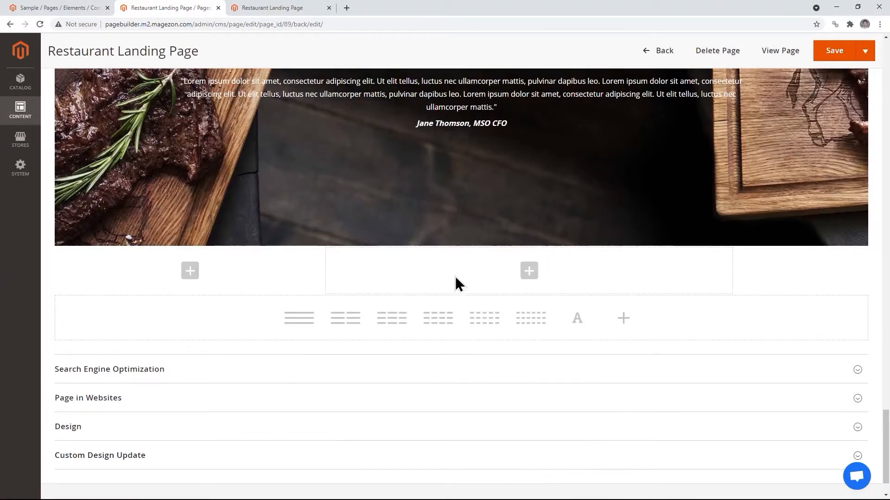
# Set the second column of the new row to a width of 8 columns - 2/3 and save it.
pyautogui.moveTo(376, 250)
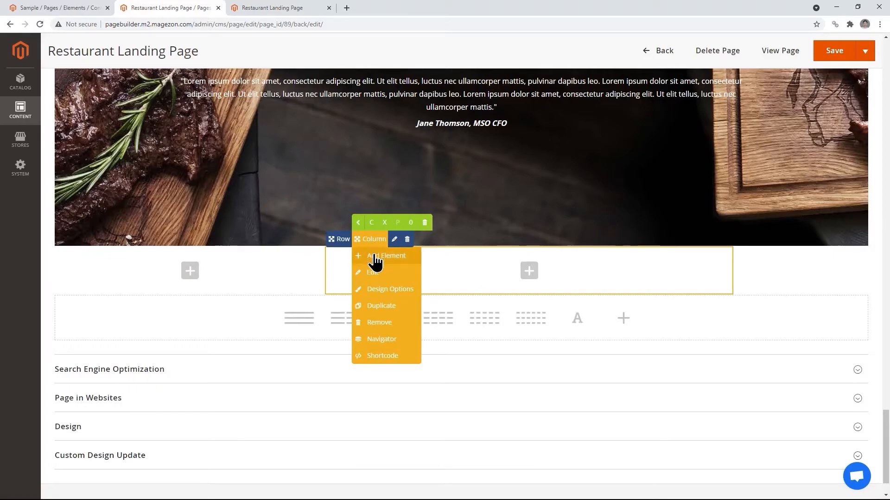
pyautogui.click(373, 273)
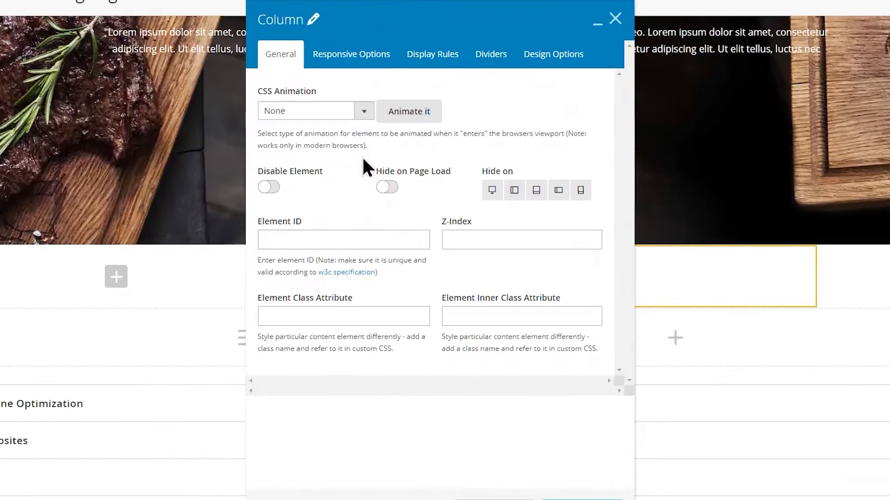
pyautogui.click(372, 96)
pyautogui.click(589, 131)
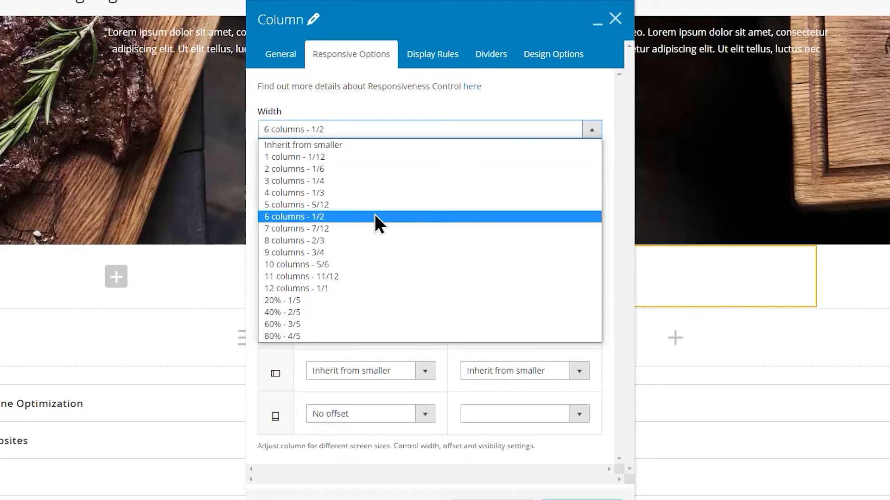
pyautogui.click(327, 238)
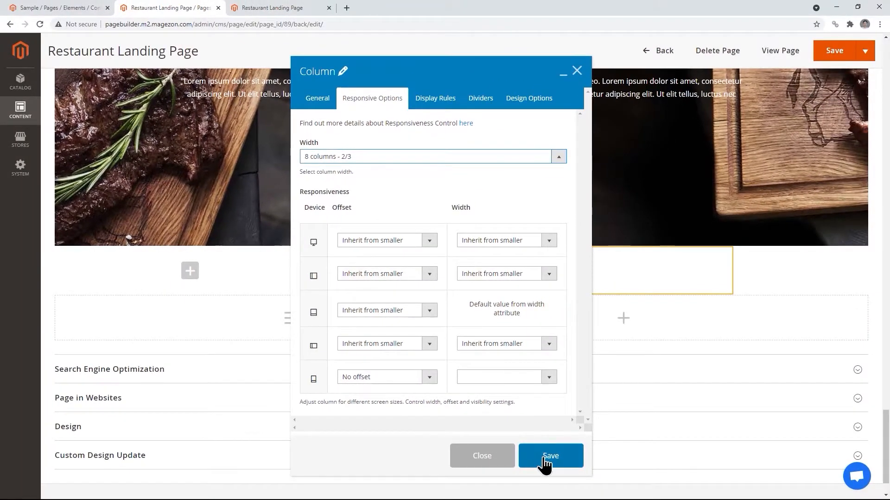
pyautogui.click(549, 456)
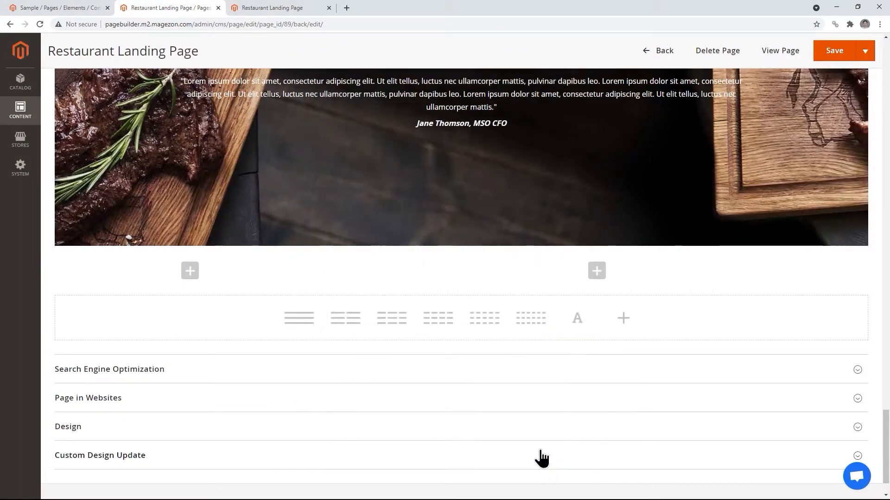
# Add a Heading element to the first column of the new row with the text "SPECIAL DISHES".
pyautogui.click(191, 273)
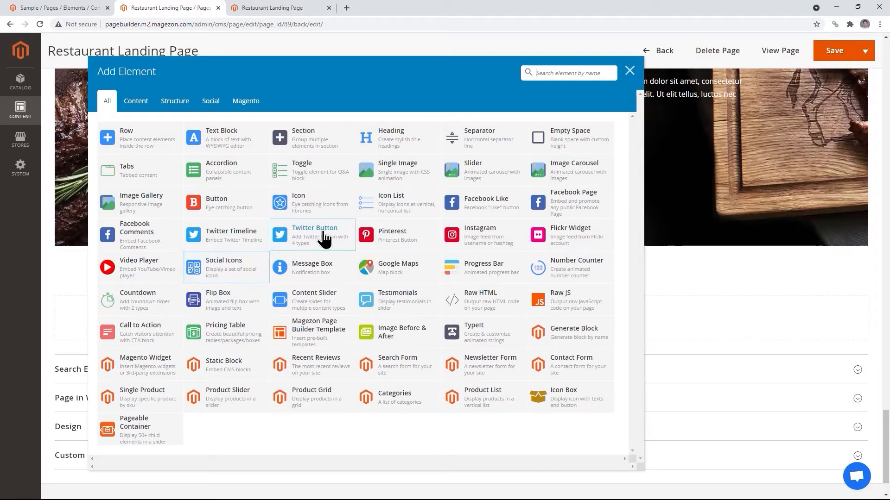
pyautogui.click(391, 134)
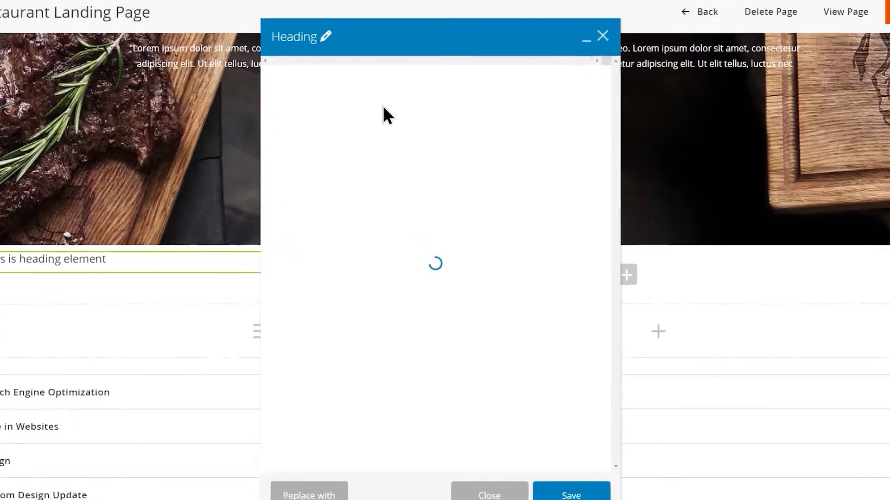
pyautogui.click(373, 168)
pyautogui.hotkey('ctrl', 'a')
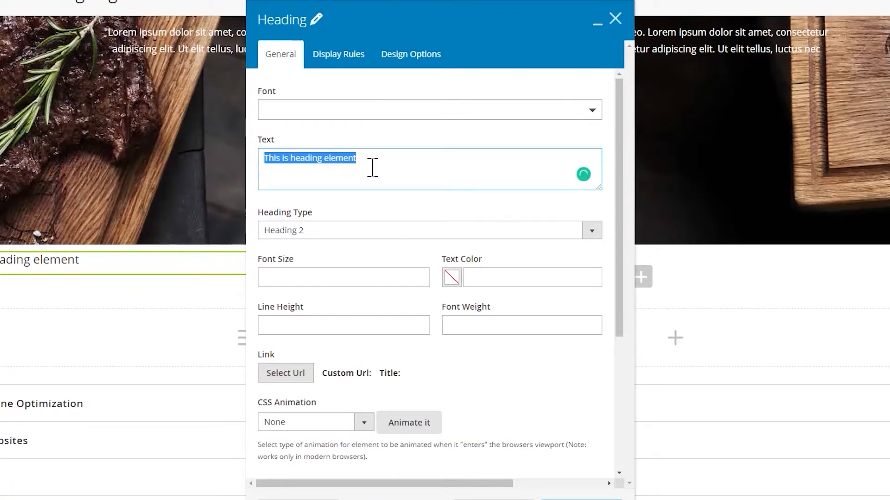
pyautogui.write('SPECIAL DISHES')
# Set the heading's font size to 40 and its font weight to 300.
pyautogui.click(328, 277)
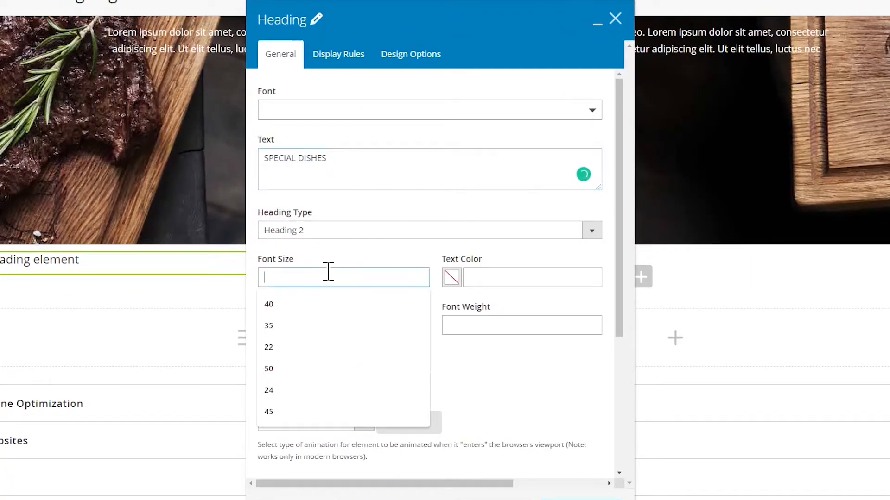
pyautogui.click(306, 302)
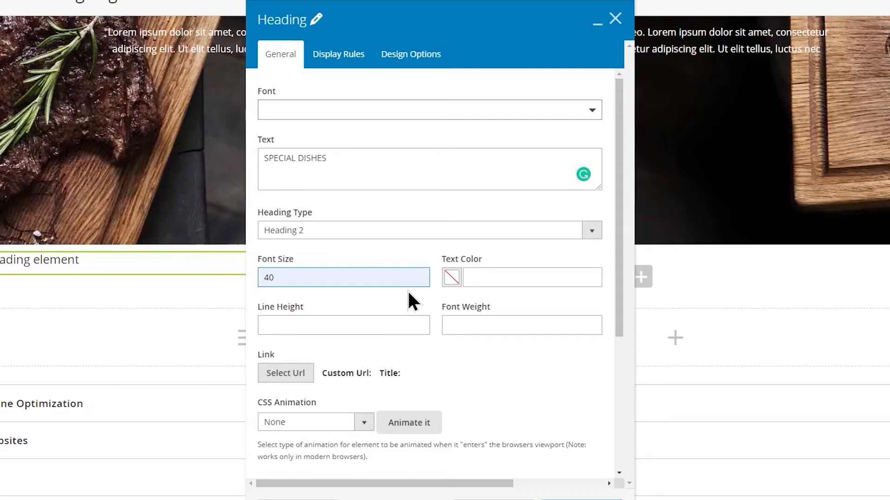
pyautogui.click(522, 324)
pyautogui.click(462, 393)
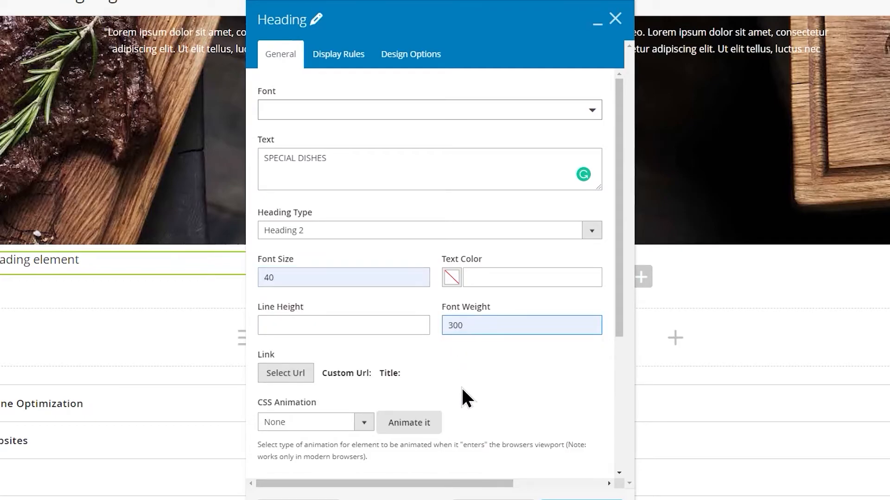
# Set the SPECIAL DISHES heading's alignment to Center in its design options and save the element.
pyautogui.click(424, 54)
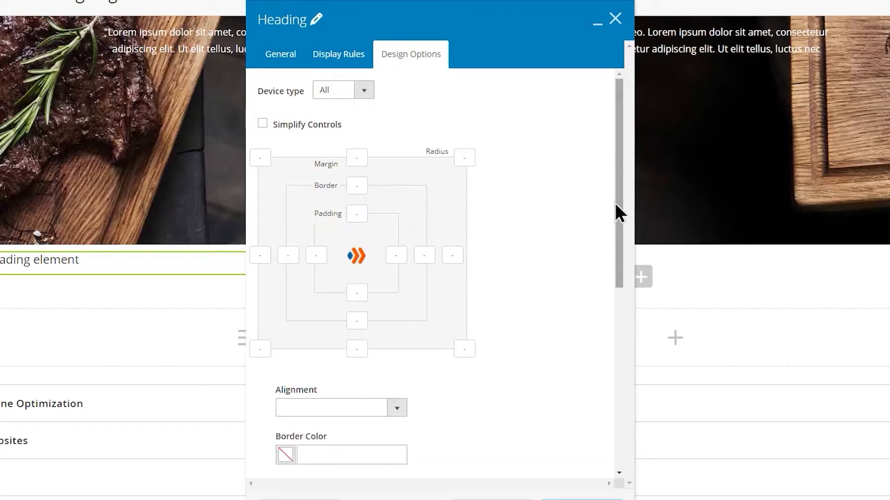
pyautogui.moveTo(618, 204); pyautogui.dragTo(612, 294)
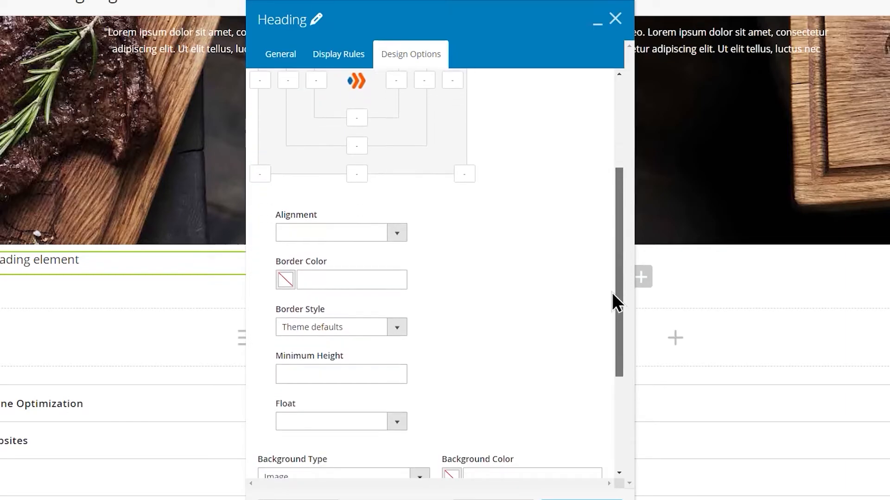
pyautogui.click(397, 233)
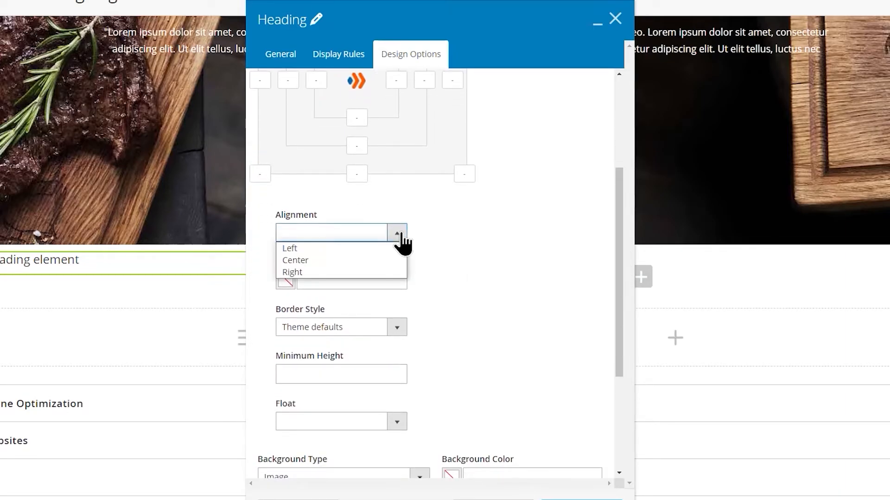
pyautogui.click(358, 260)
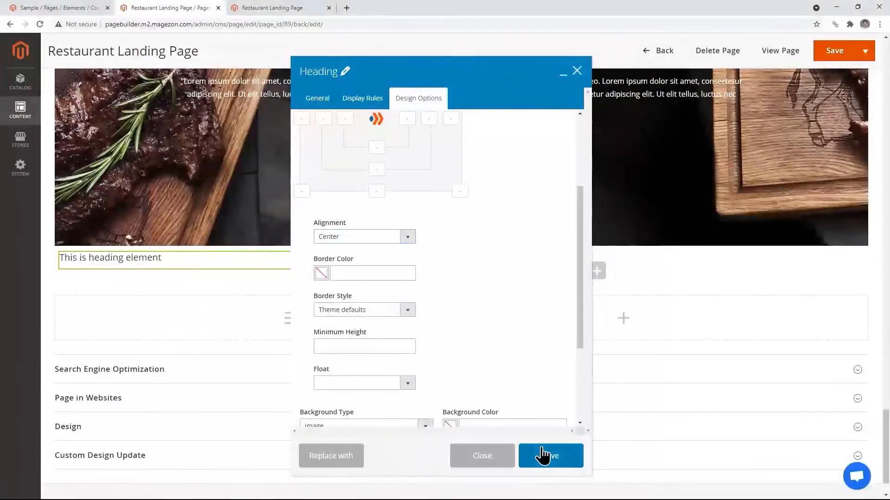
pyautogui.click(575, 499)
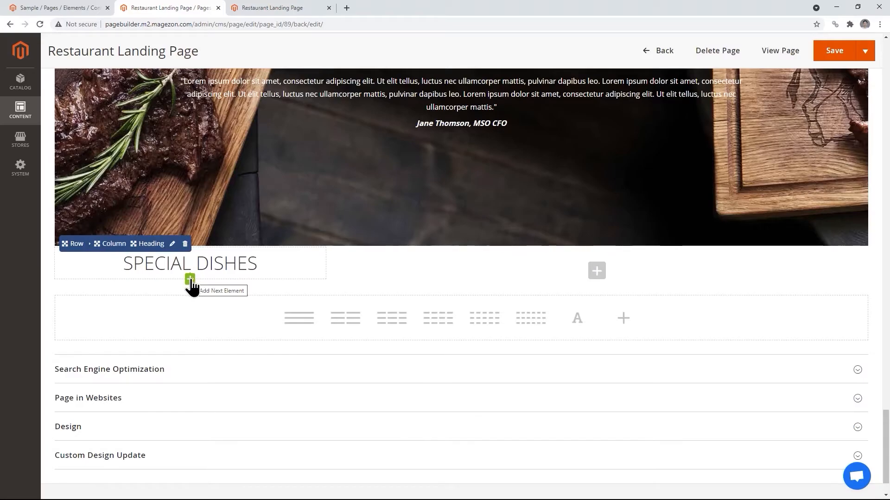
# Add a Separator element below the SPECIAL DISHES heading and set its line color to #535353.
pyautogui.click(190, 280)
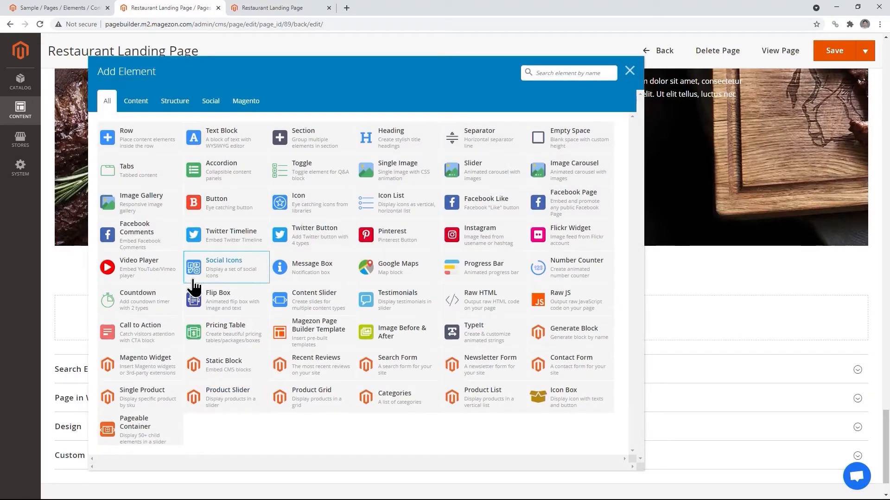
pyautogui.click(470, 138)
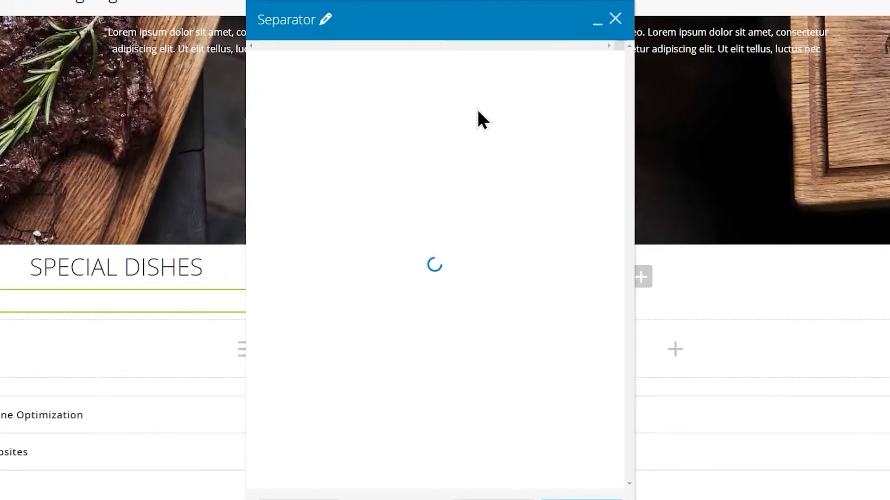
pyautogui.click(565, 205)
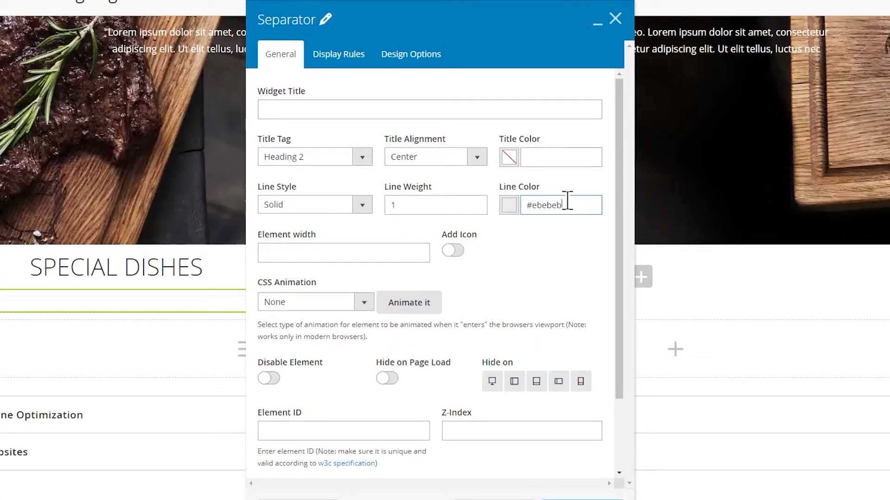
pyautogui.click(514, 210)
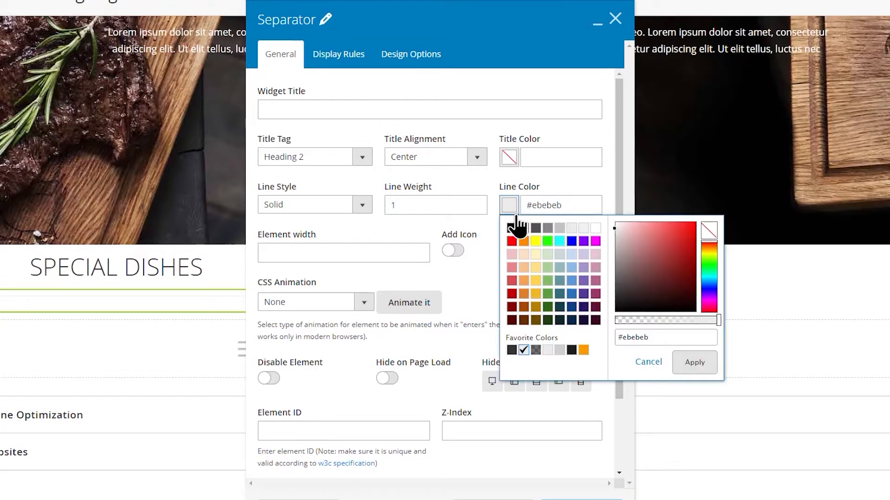
pyautogui.click(536, 228)
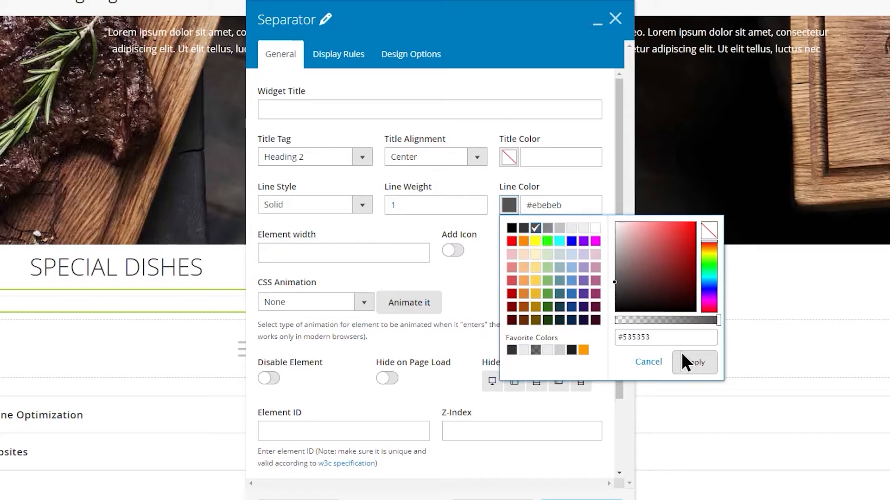
pyautogui.click(689, 366)
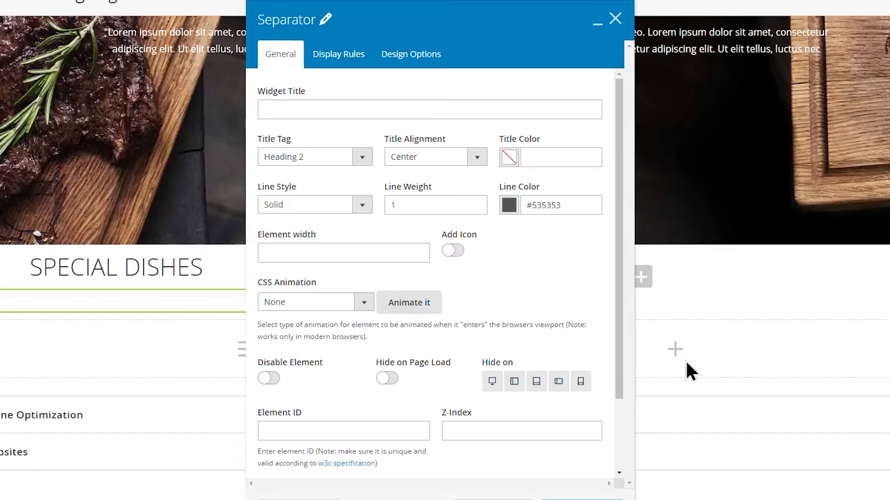
# Set the separator's element width to 250 and its top padding to 15, and save the element.
pyautogui.click(356, 257)
pyautogui.write('2')
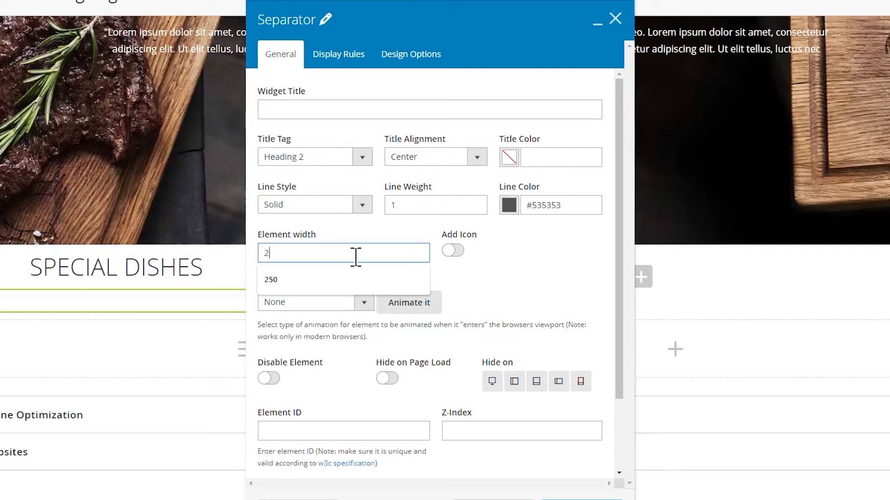
pyautogui.write('50')
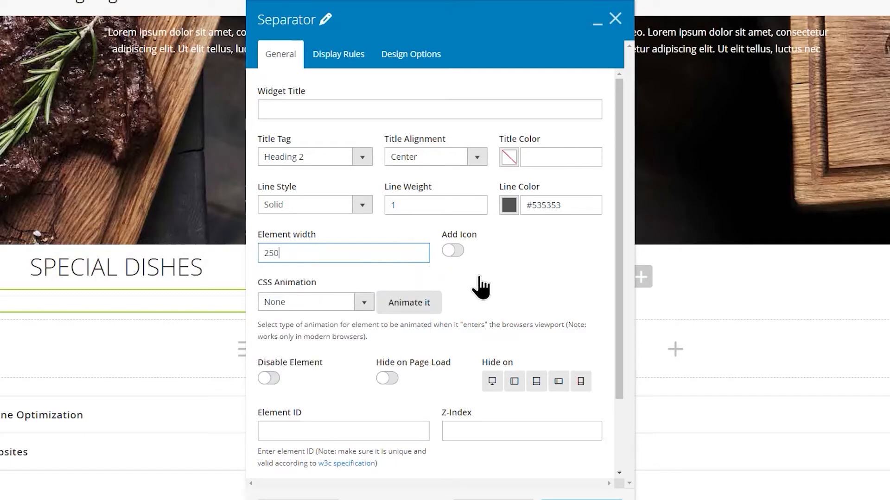
pyautogui.click(409, 60)
pyautogui.click(359, 215)
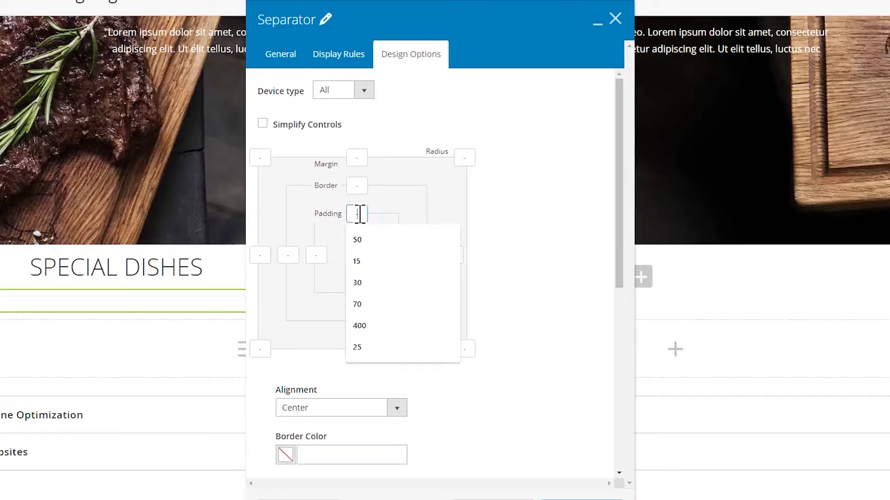
pyautogui.click(364, 267)
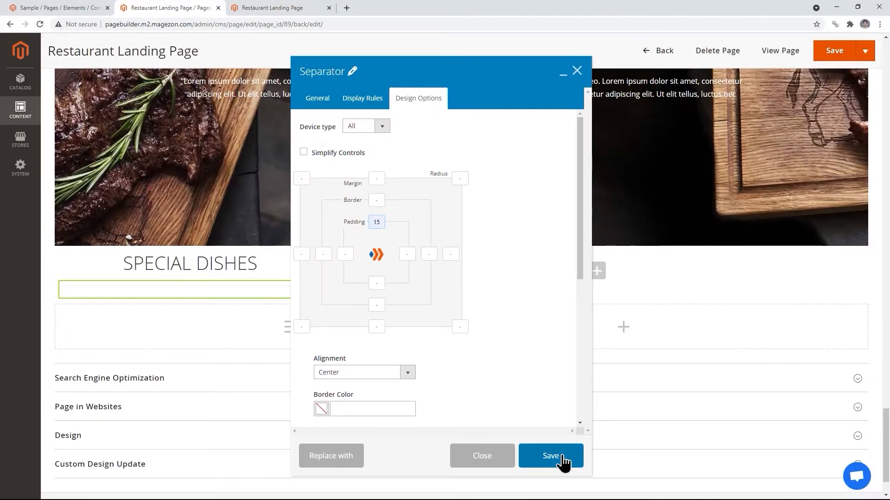
pyautogui.click(563, 458)
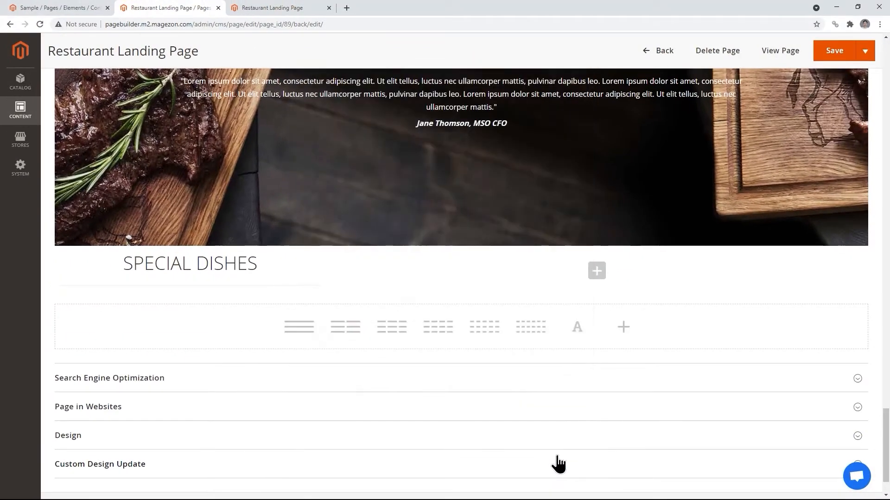
# Find the Image Gallery element and add it to the row's second column.
pyautogui.scroll(-1, 549, 445)
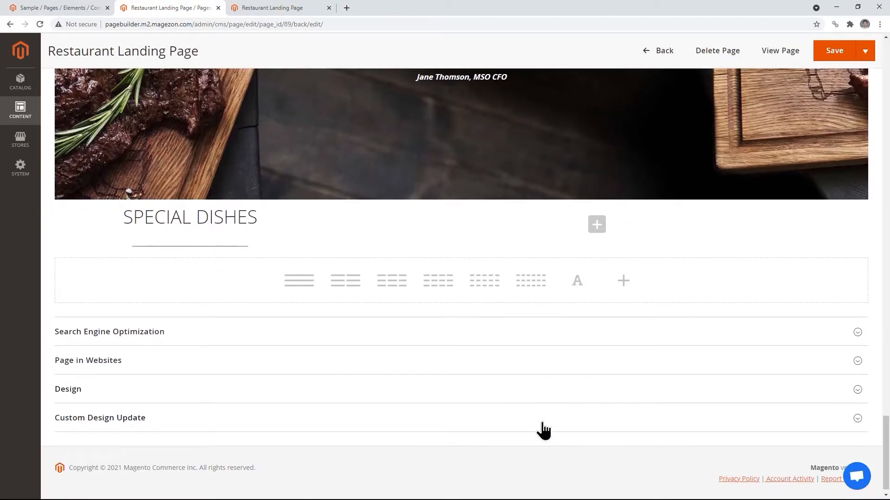
pyautogui.click(596, 224)
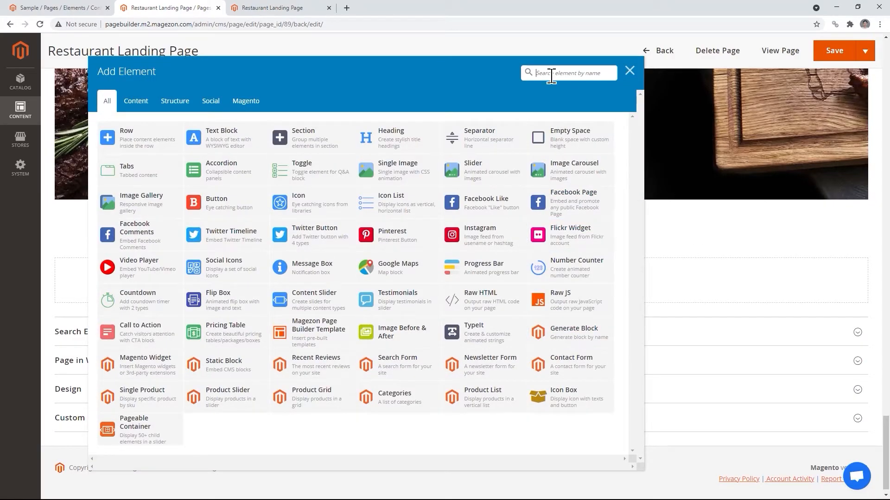
pyautogui.write('ga')
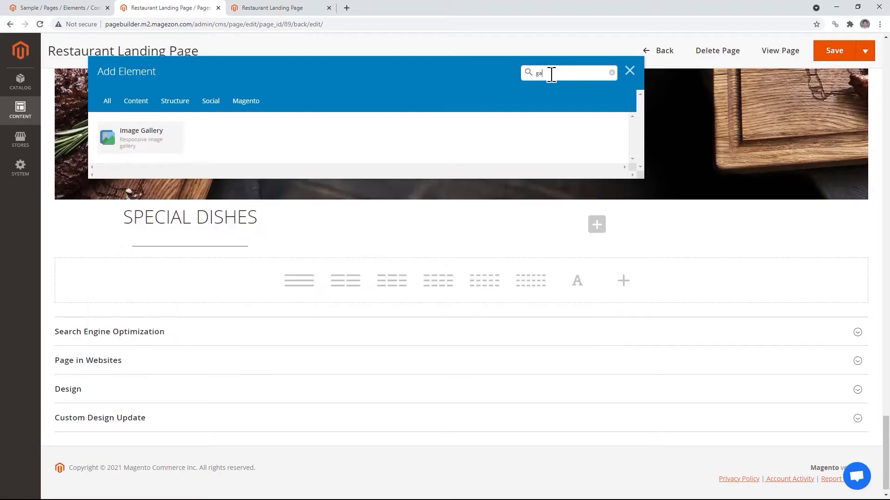
pyautogui.click(130, 144)
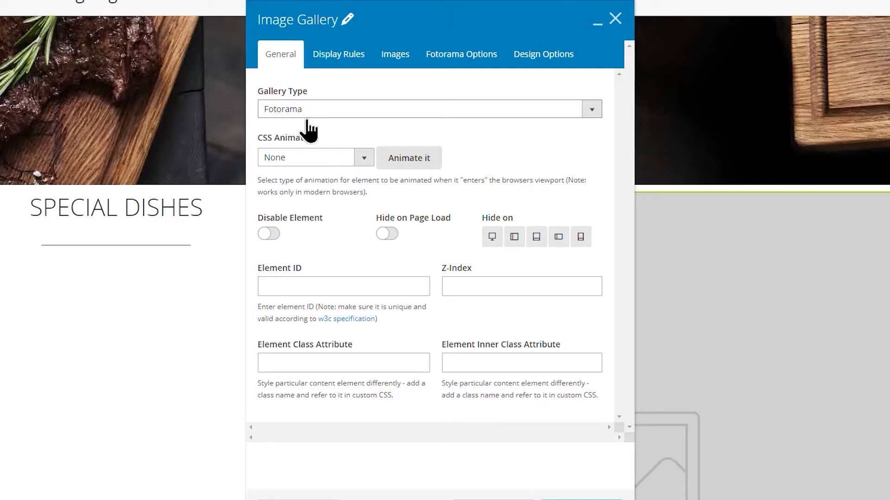
# Set the first gallery item to the Media Library image 1-special-dish.jpg with the caption "Grilled chicken with rice" and "$50" on separate lines.
pyautogui.click(396, 60)
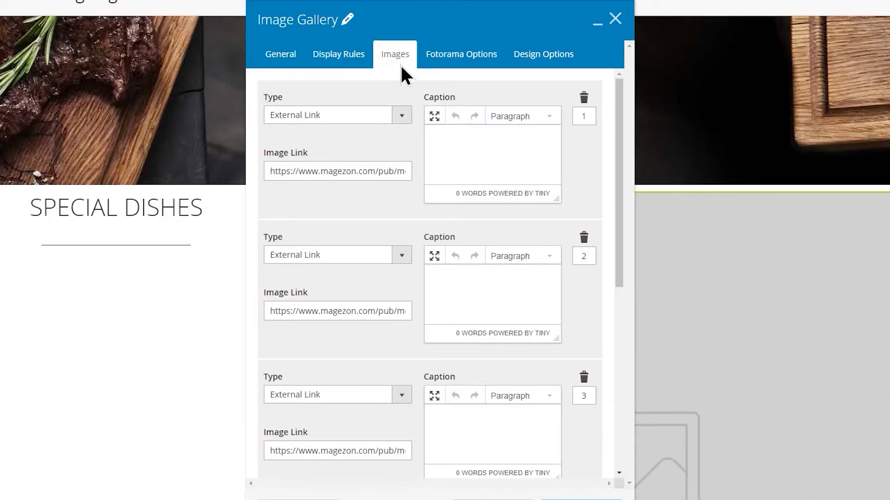
pyautogui.click(404, 118)
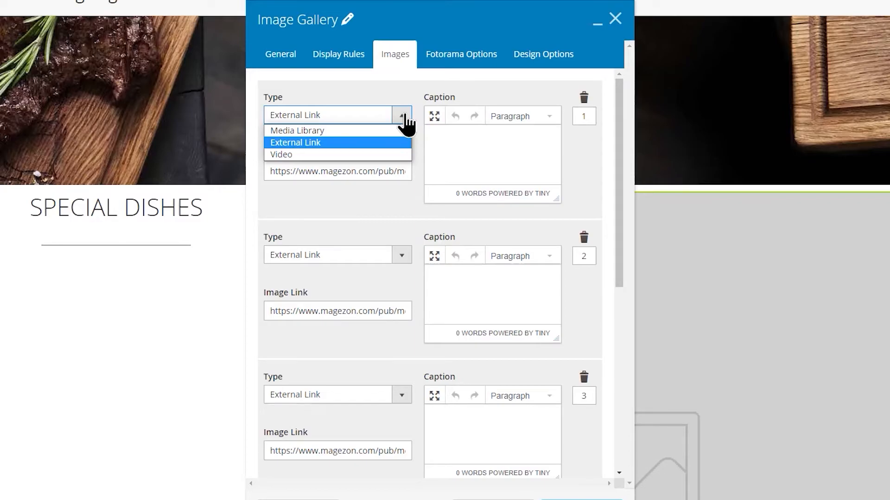
pyautogui.click(319, 130)
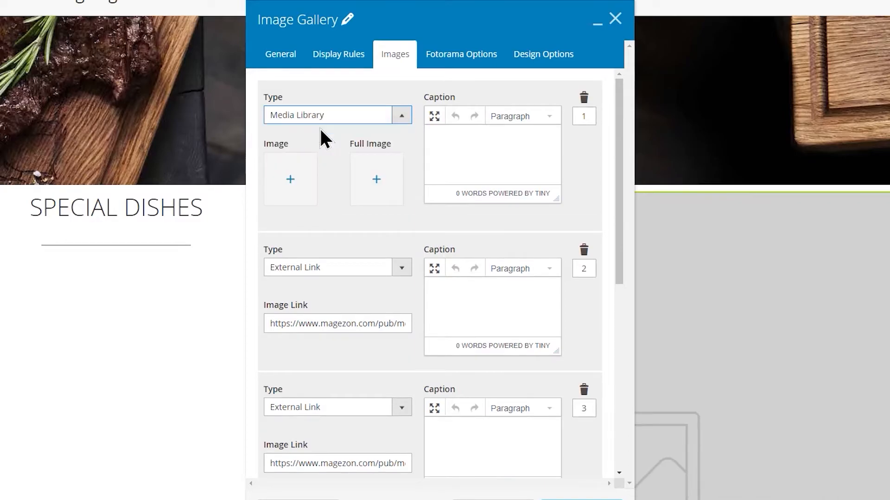
pyautogui.click(290, 180)
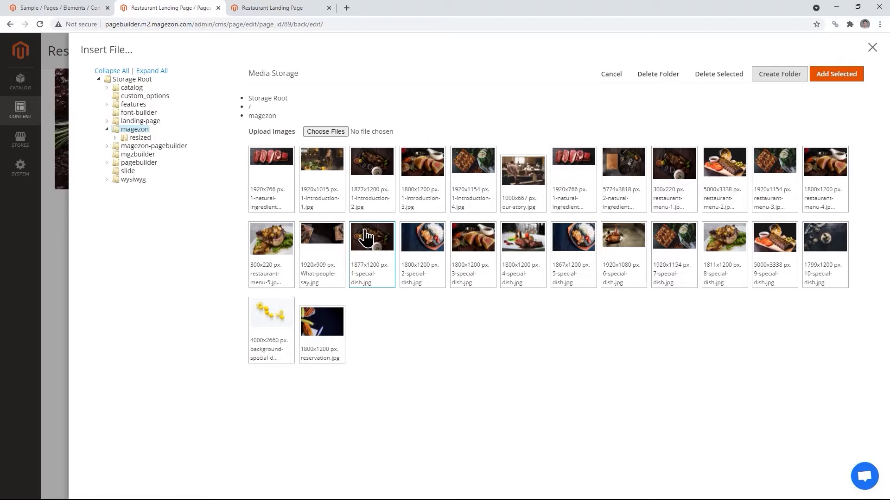
pyautogui.click(827, 75)
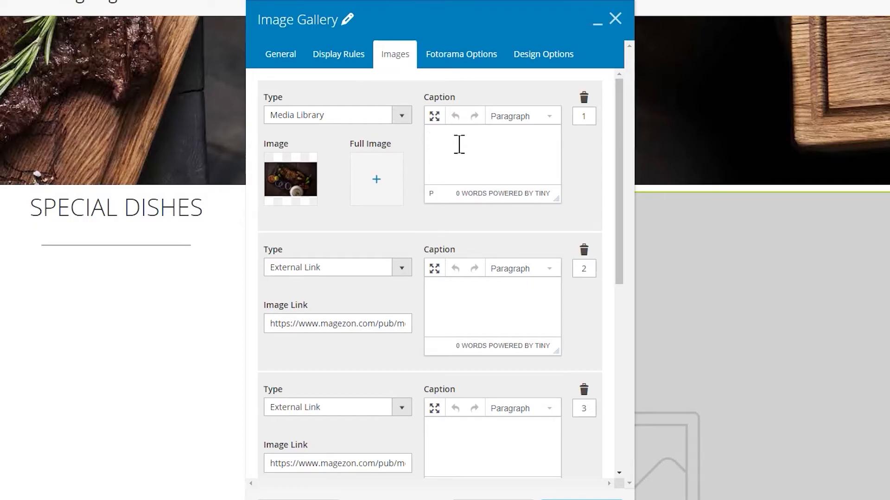
pyautogui.write('Grilled chicken with rice $50')
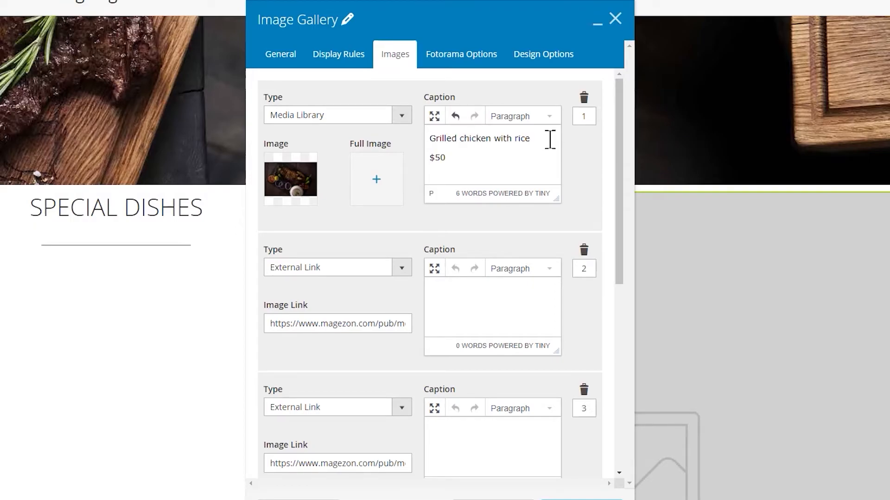
# Set the second gallery item to Media Library, choose its dish image and caption it "Beef rib" with "$150" below.
pyautogui.moveTo(617, 139); pyautogui.dragTo(607, 214)
pyautogui.click(402, 119)
pyautogui.click(297, 127)
pyautogui.click(295, 182)
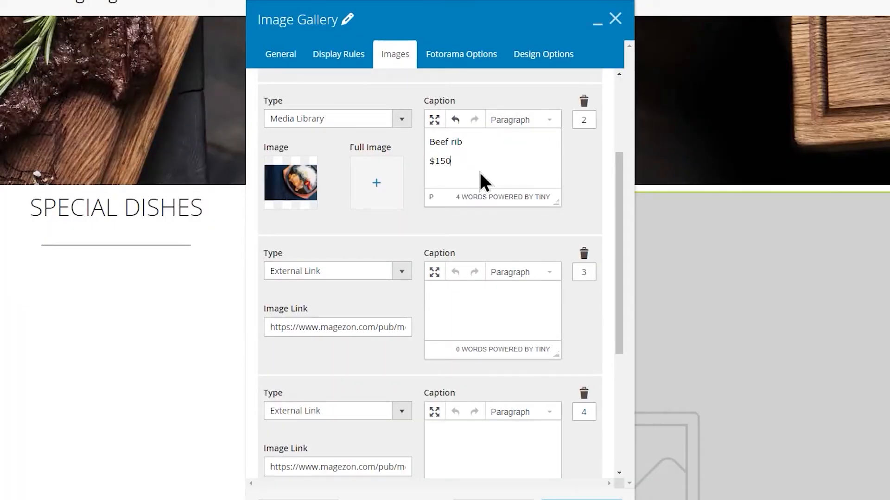
# Switch the third gallery item's type to Media Library and choose a dish image for it.
pyautogui.scroll(-3, 479, 171)
pyautogui.click(357, 127)
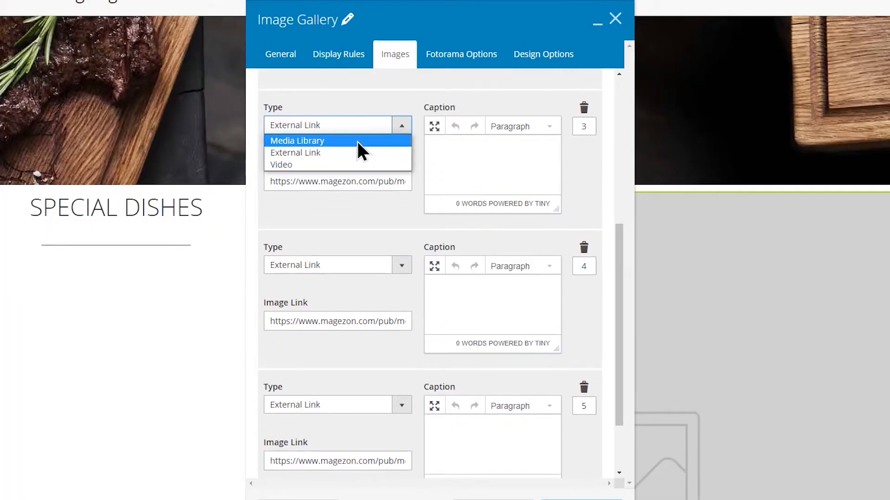
pyautogui.click(360, 141)
pyautogui.click(291, 190)
pyautogui.click(429, 209)
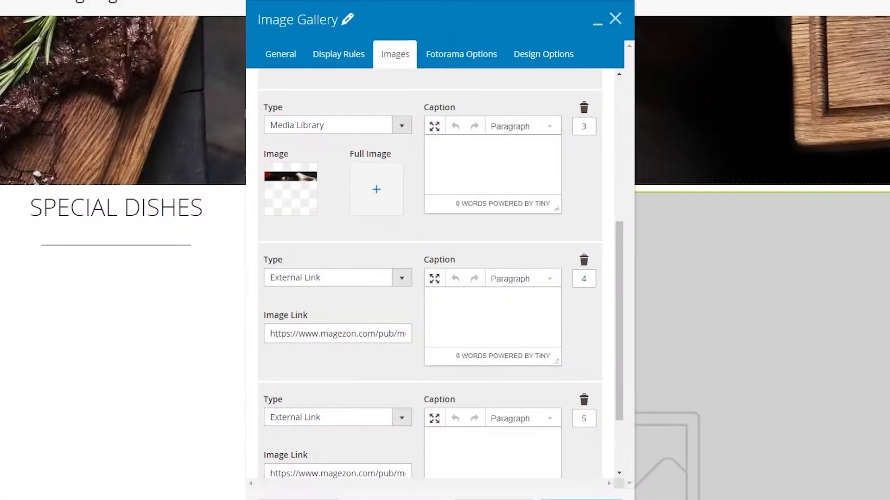
# Caption the third gallery item "Wellington beef" with "$100" on the line below.
pyautogui.write('Wellington beef')
pyautogui.press('Return')
pyautogui.write('$100')
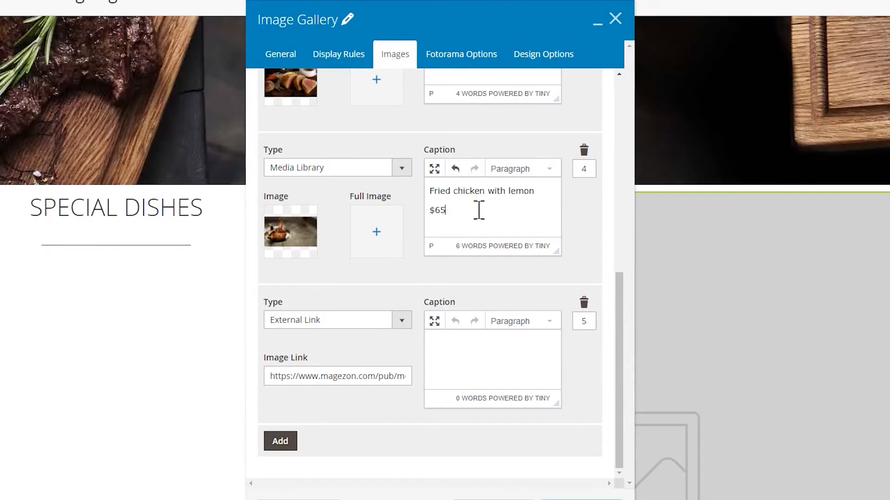
# Set the fifth gallery item to Media Library, choose its dish image from the magezon folder and caption it "Medium Beef" with "$45" below.
pyautogui.click(359, 321)
pyautogui.click(352, 337)
pyautogui.click(299, 370)
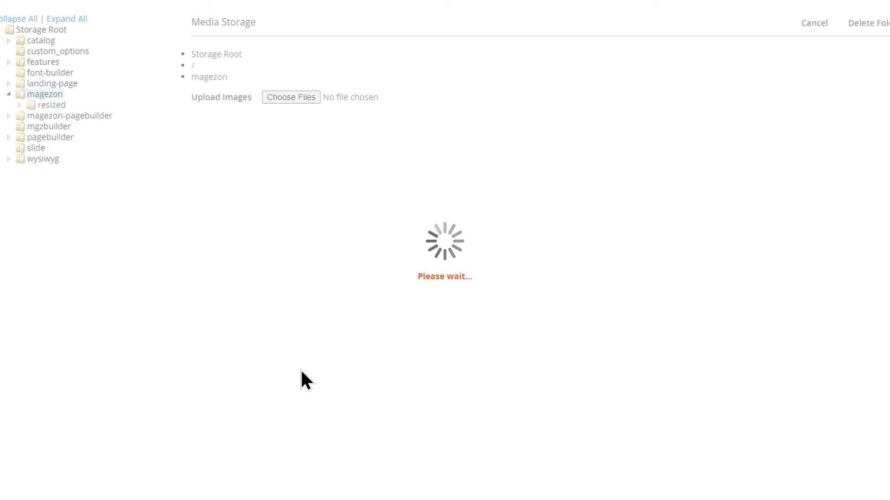
pyautogui.click(864, 256)
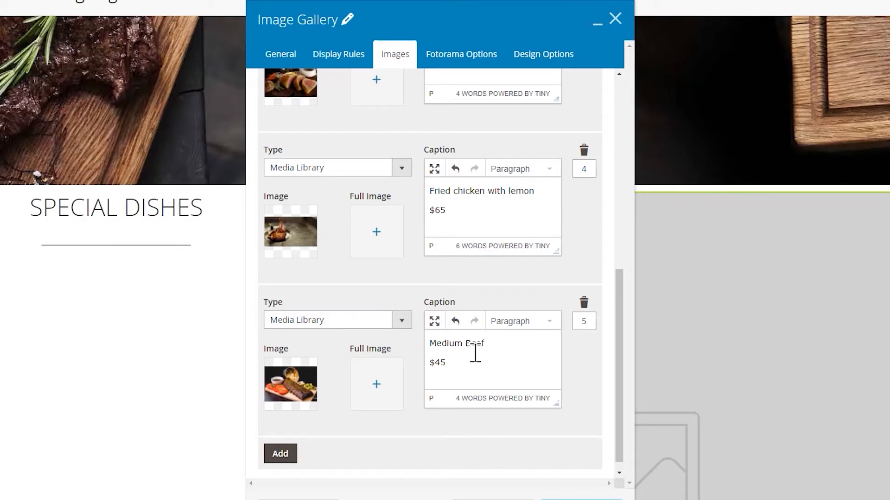
# In the gallery's Fotorama options, keep thumbs navigation, enable Allows Fullscreen and Loop, set Auto Play to true, and save the element.
pyautogui.click(446, 65)
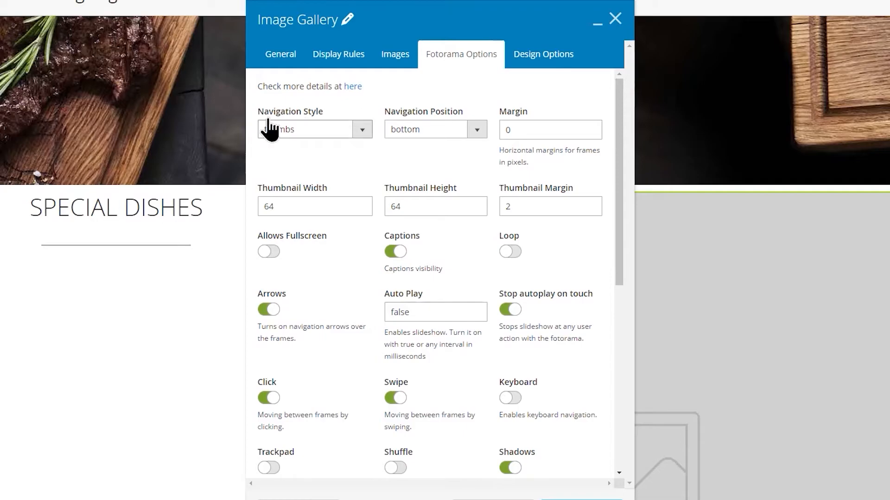
pyautogui.click(325, 129)
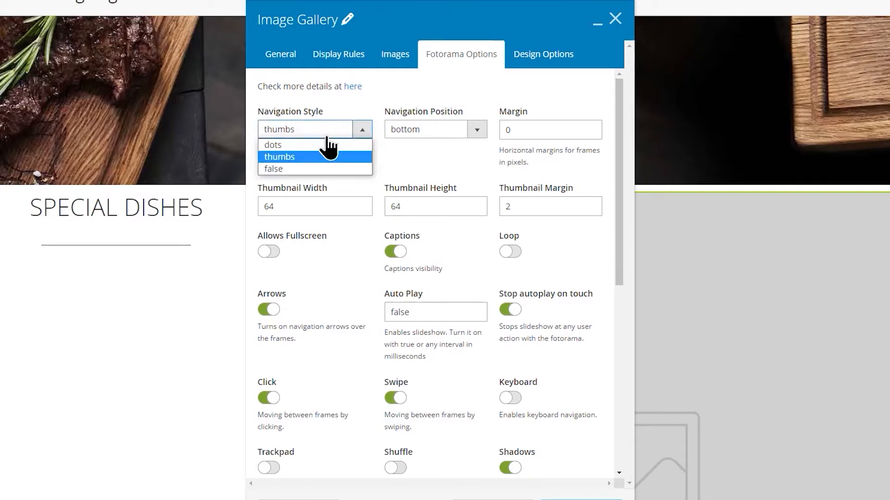
pyautogui.click(280, 160)
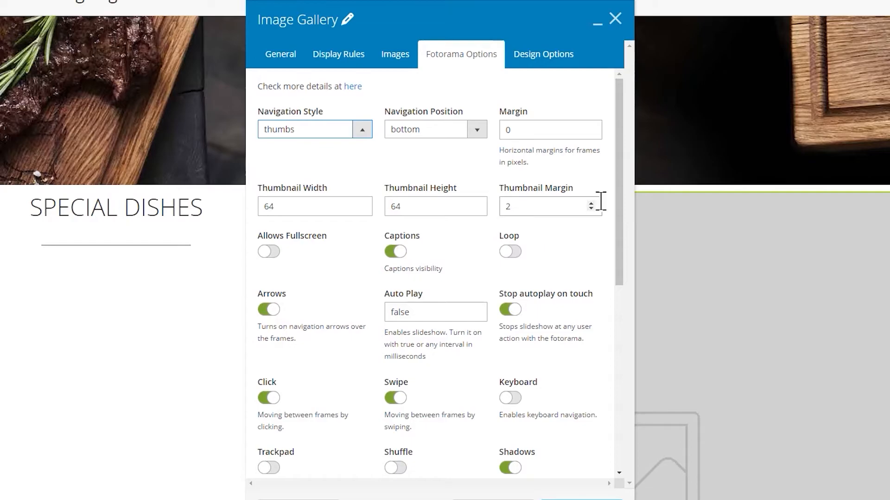
pyautogui.moveTo(622, 182); pyautogui.dragTo(621, 250)
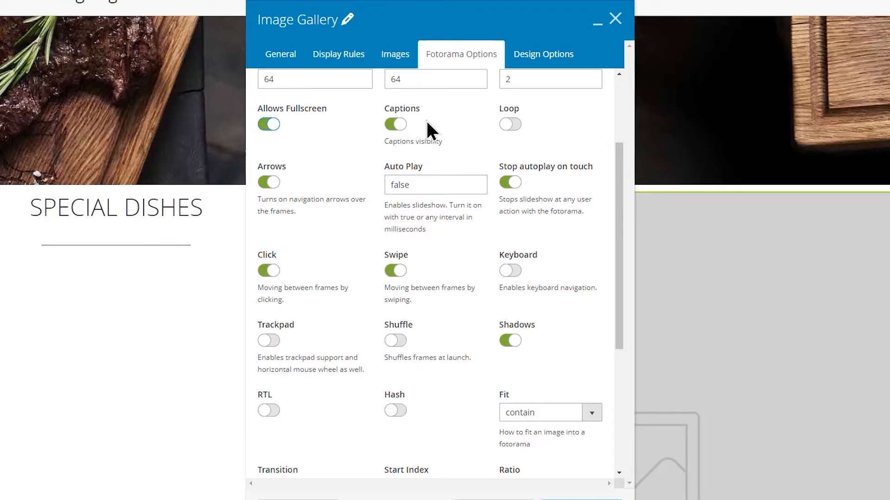
pyautogui.click(516, 124)
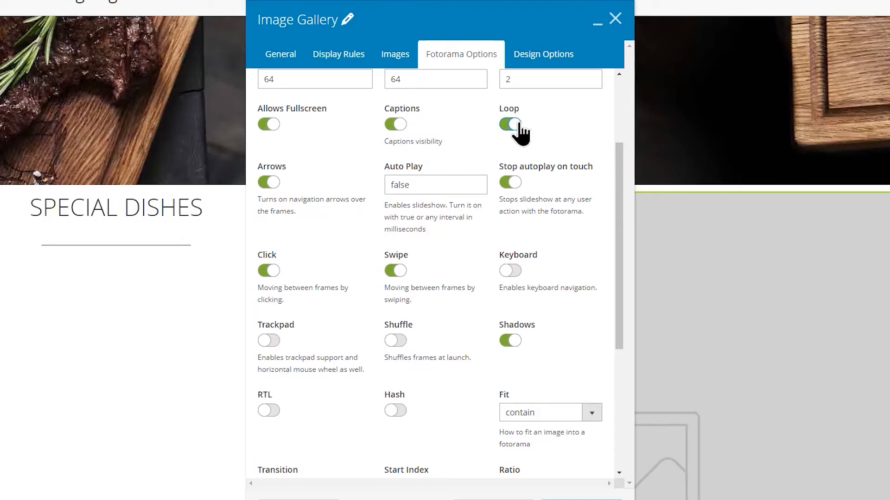
pyautogui.moveTo(421, 183); pyautogui.dragTo(391, 185)
pyautogui.write('true')
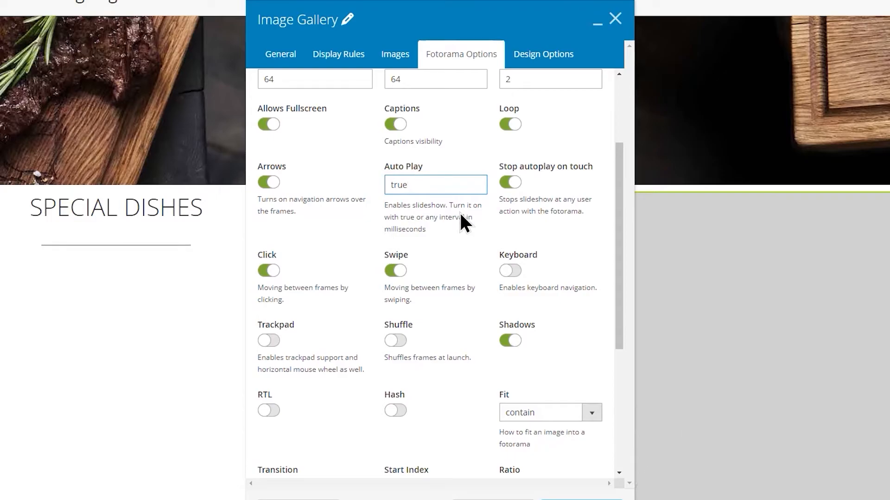
pyautogui.moveTo(616, 214); pyautogui.dragTo(627, 318)
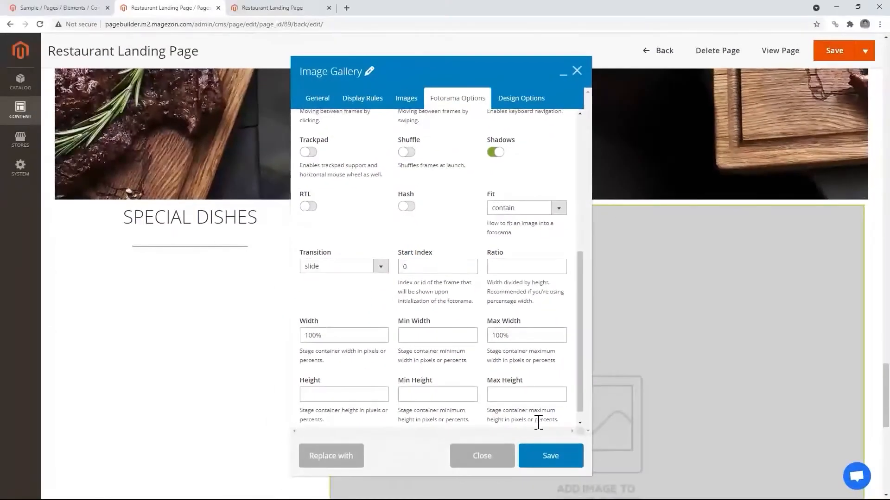
pyautogui.click(542, 453)
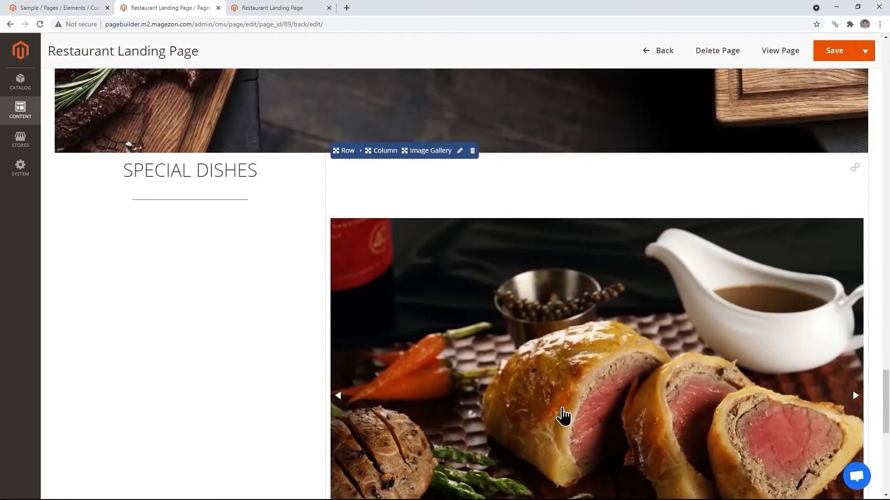
# Enable Column Equal Height for the Special Dishes row, set its Content Position to Middle, and save the row.
pyautogui.scroll(-2, 563, 417)
pyautogui.scroll(1, 563, 415)
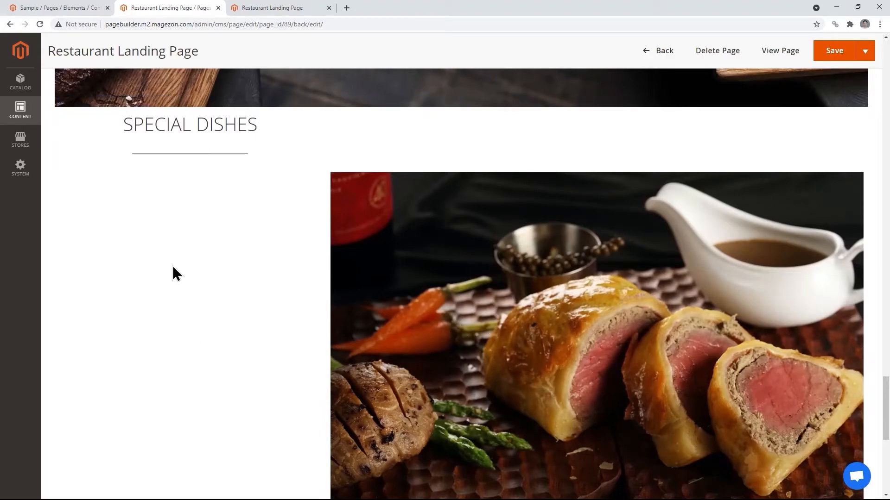
pyautogui.moveTo(75, 136)
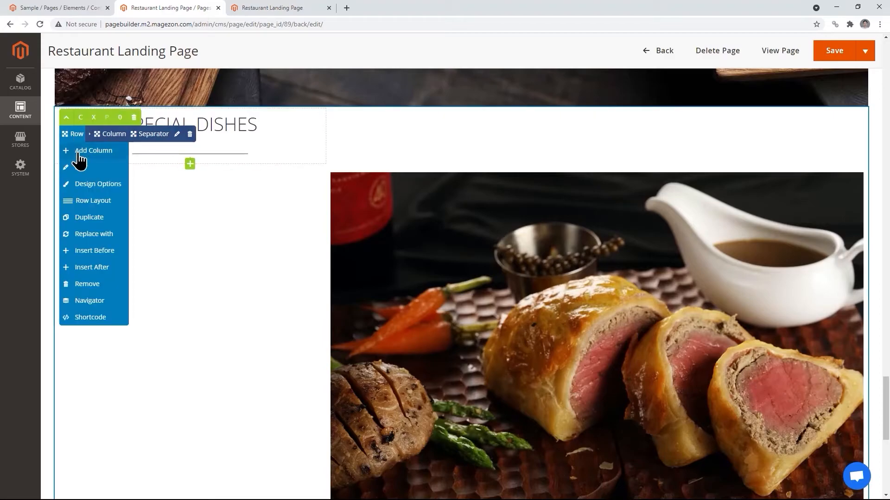
pyautogui.click(79, 169)
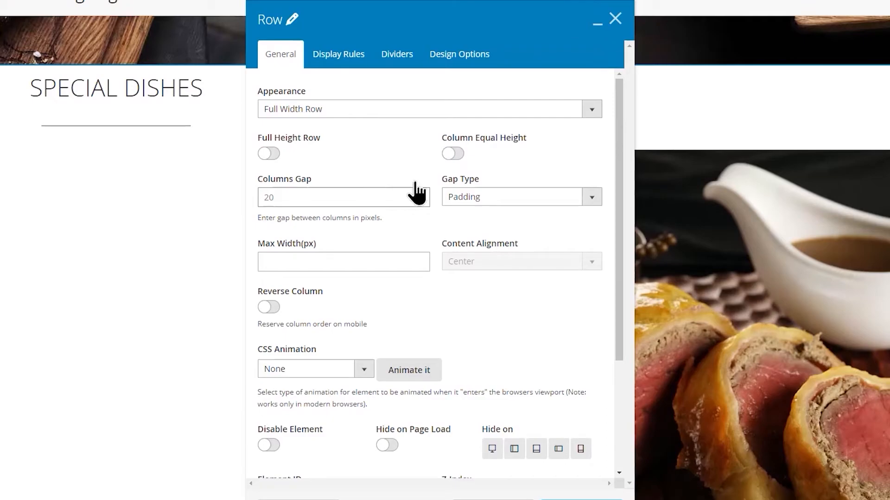
pyautogui.click(453, 154)
pyautogui.click(590, 158)
pyautogui.click(533, 183)
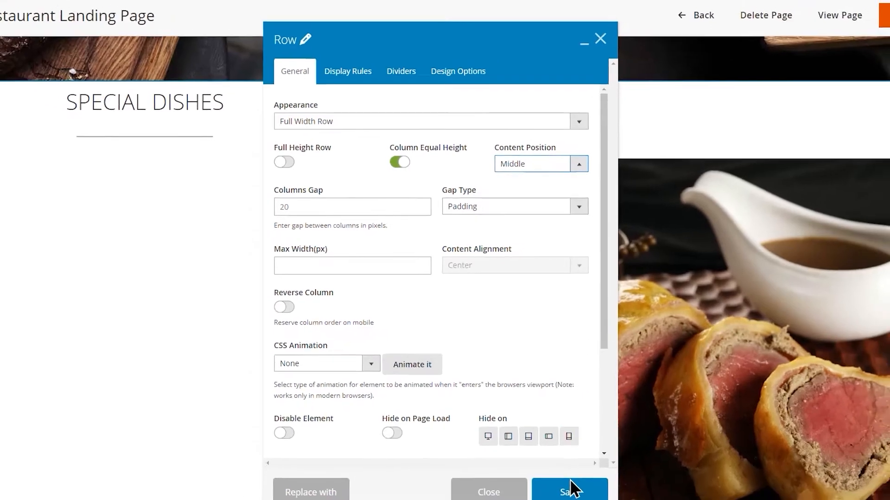
pyautogui.click(582, 499)
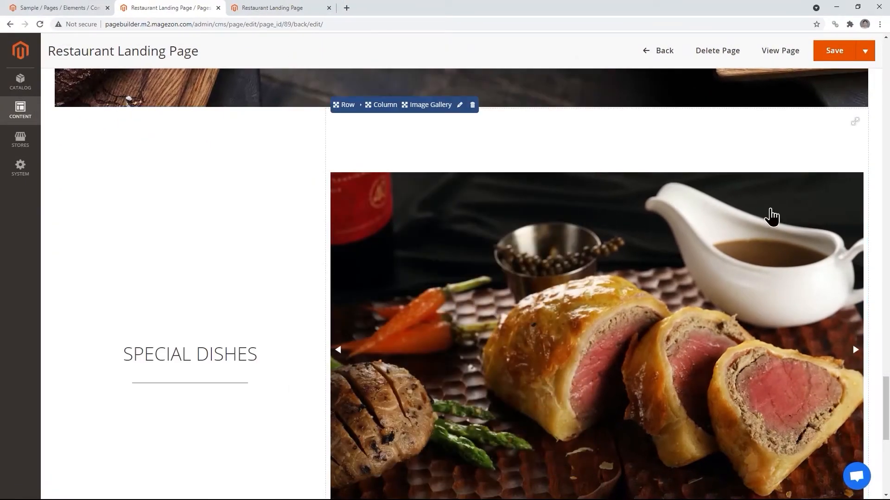
# Save the page and reload the storefront landing page to check the Special Dishes section.
pyautogui.click(833, 59)
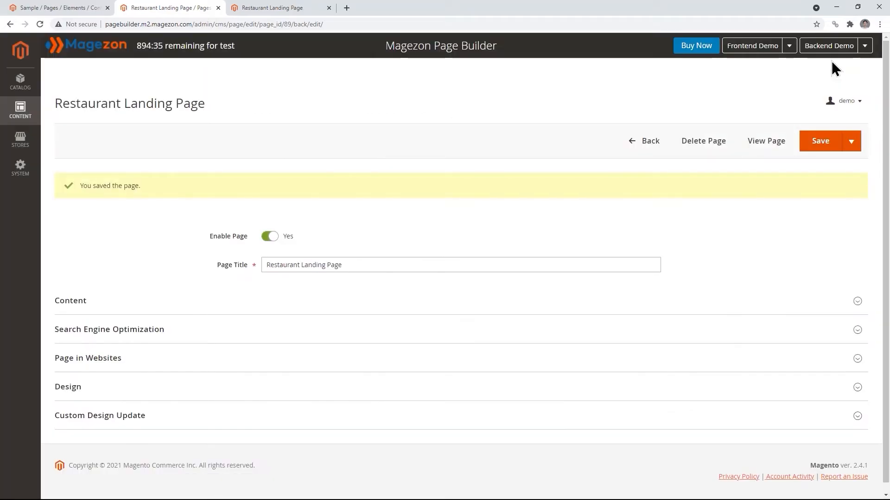
pyautogui.click(265, 10)
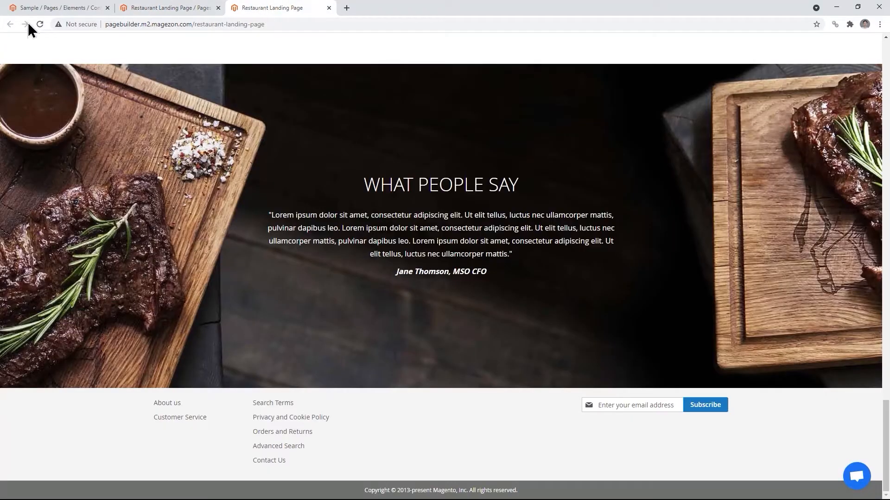
pyautogui.click(40, 24)
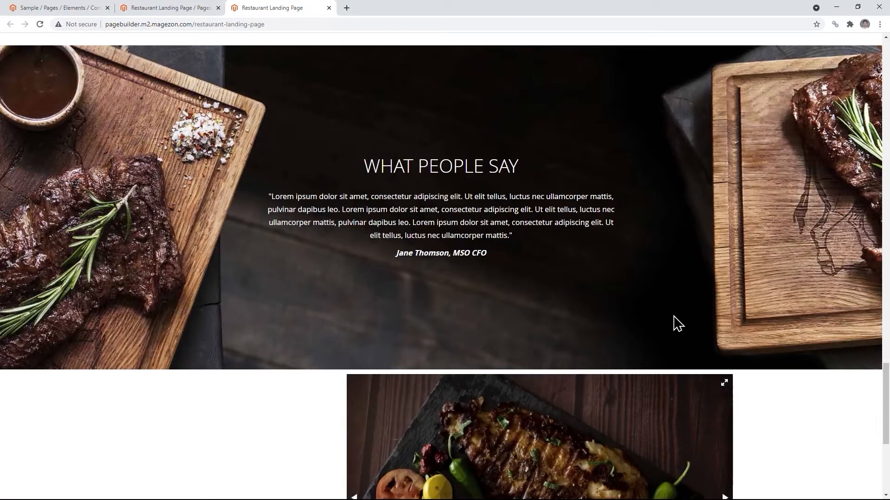
pyautogui.moveTo(887, 376); pyautogui.dragTo(887, 426)
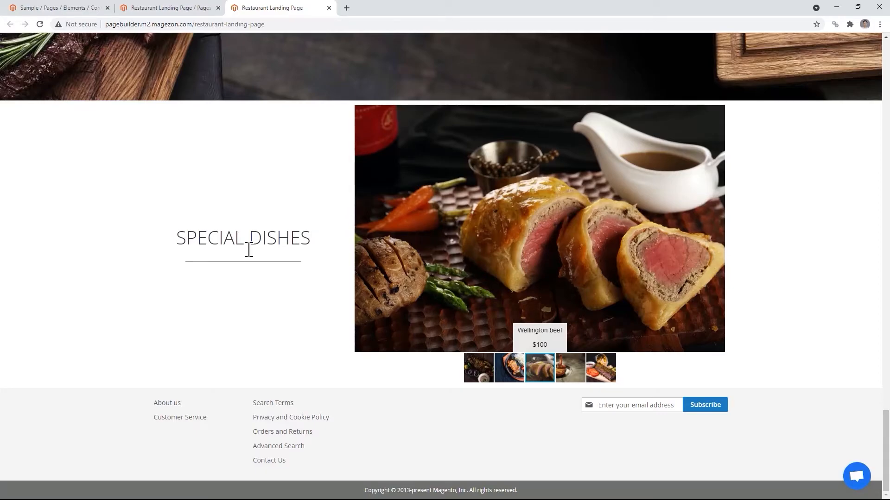
# Return to the page editor, set the SPECIAL DISHES heading's font size to 50, and save the heading.
pyautogui.click(174, 10)
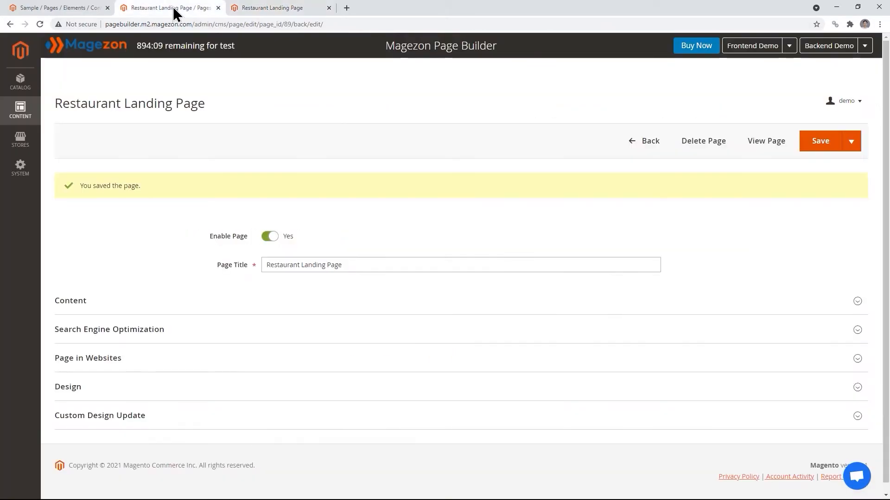
pyautogui.click(72, 310)
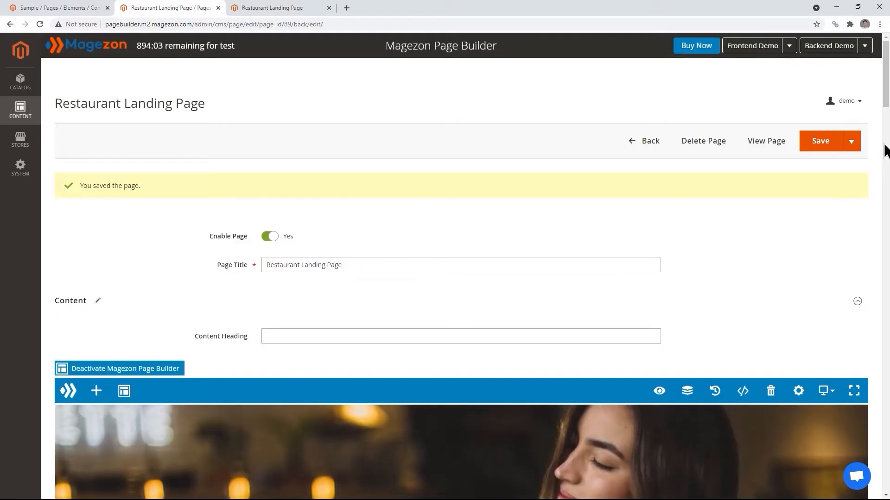
pyautogui.moveTo(886, 106); pyautogui.dragTo(874, 469)
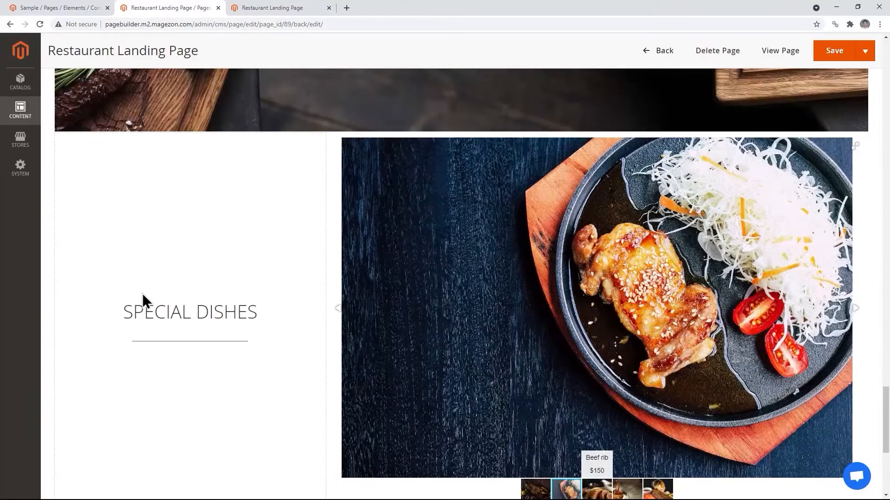
pyautogui.click(151, 304)
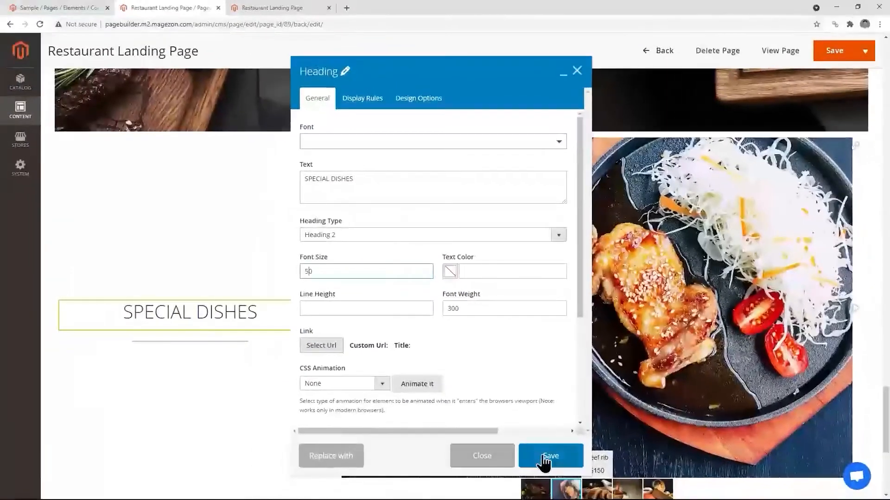
pyautogui.click(547, 455)
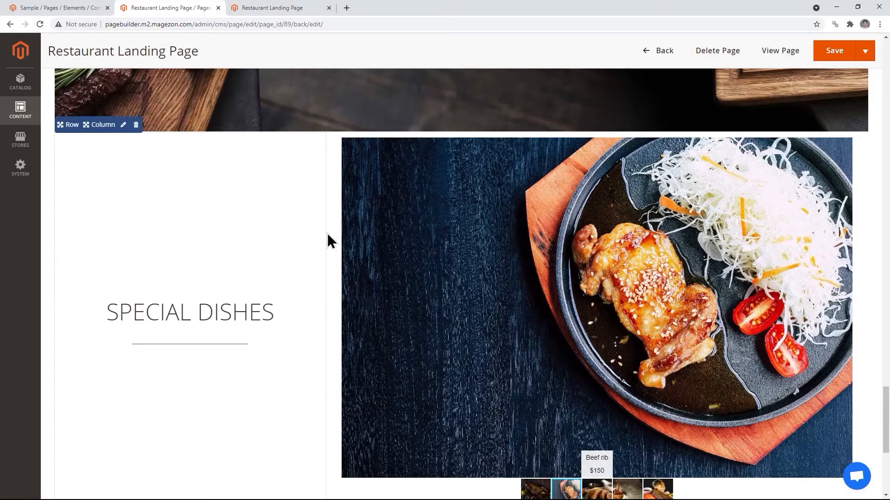
# Set the Special Dishes row's appearance to Full Width Row and Content (no paddings), give it a top margin of 70, and save.
pyautogui.moveTo(67, 131)
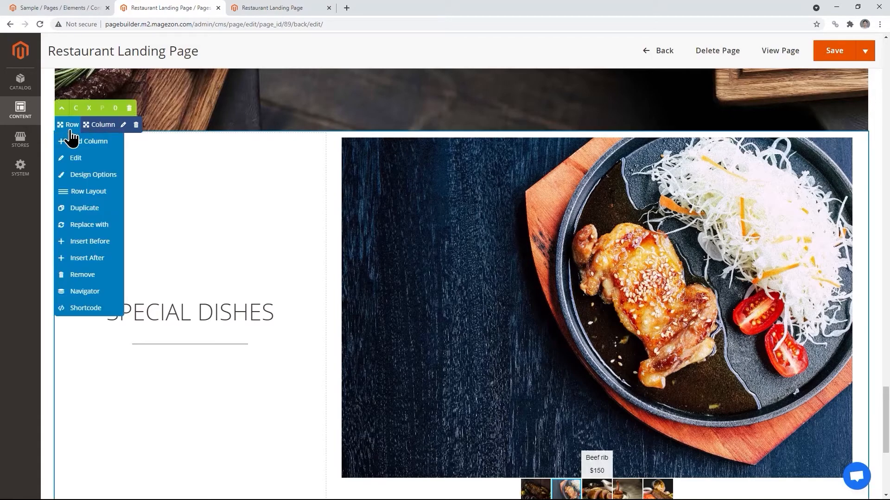
pyautogui.click(71, 161)
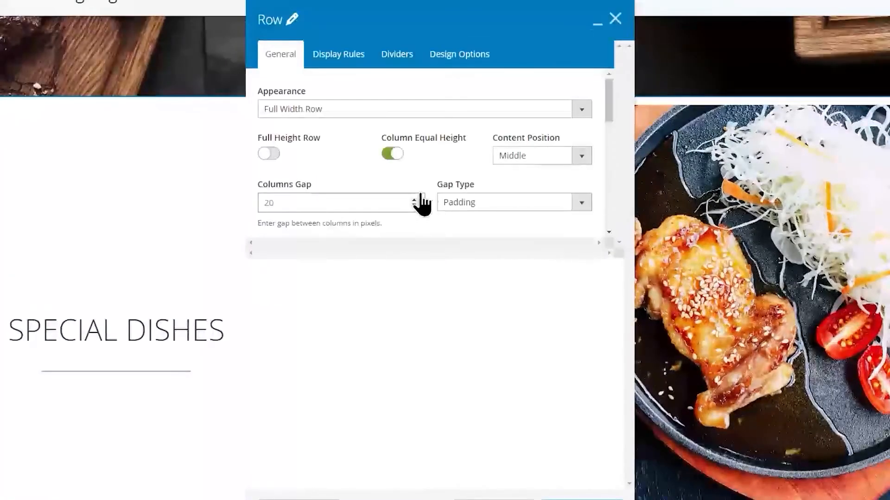
pyautogui.click(591, 111)
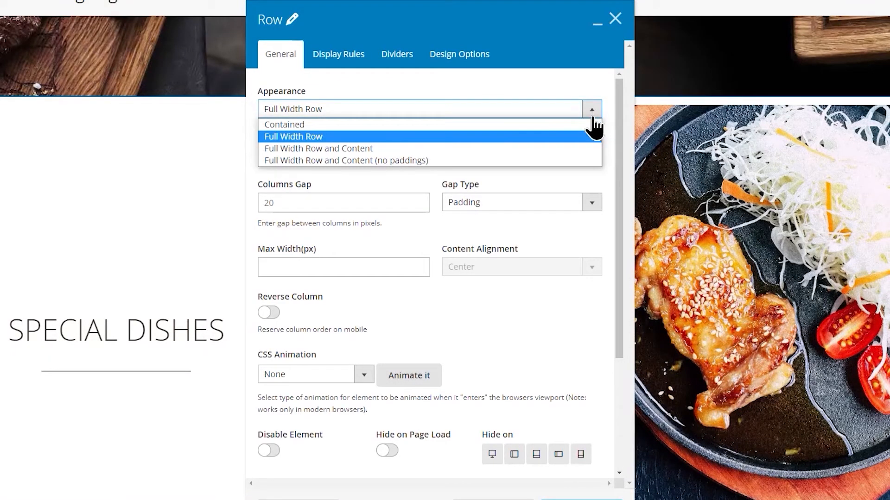
pyautogui.click(364, 161)
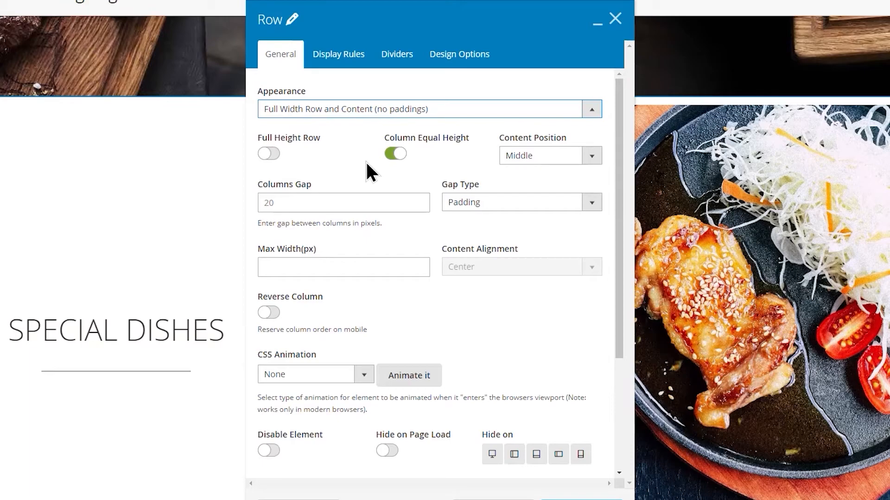
pyautogui.click(452, 65)
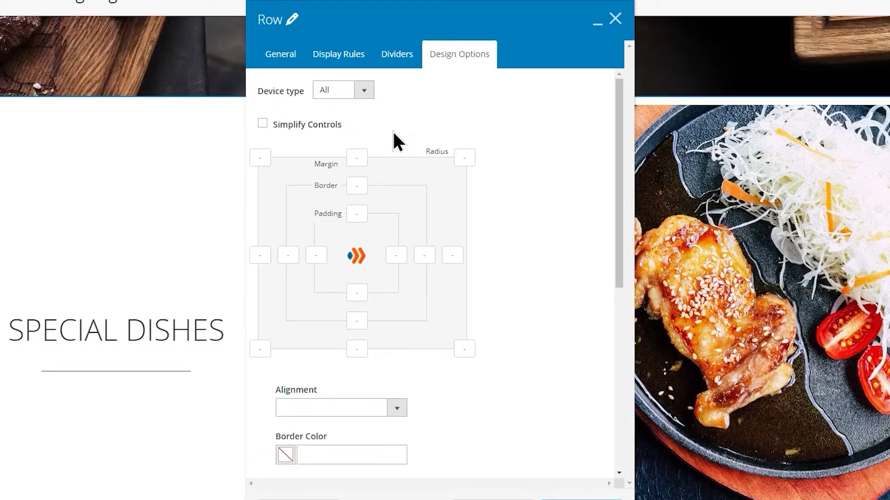
pyautogui.click(356, 157)
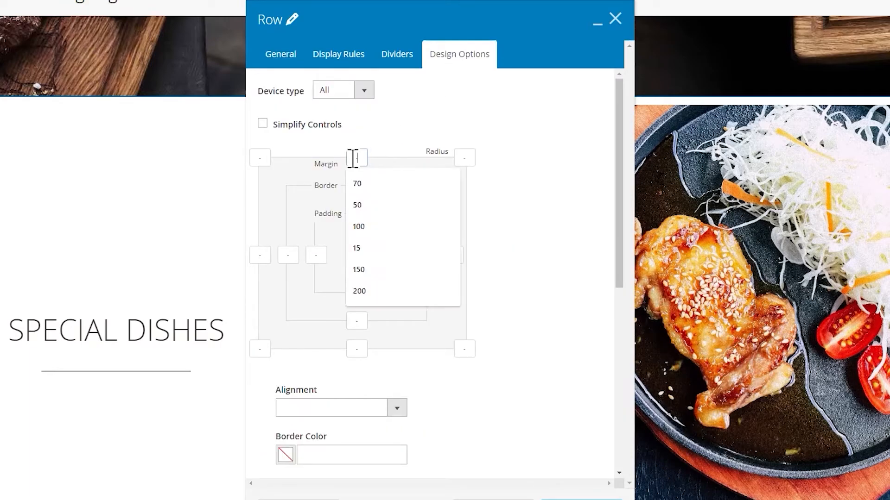
pyautogui.click(358, 183)
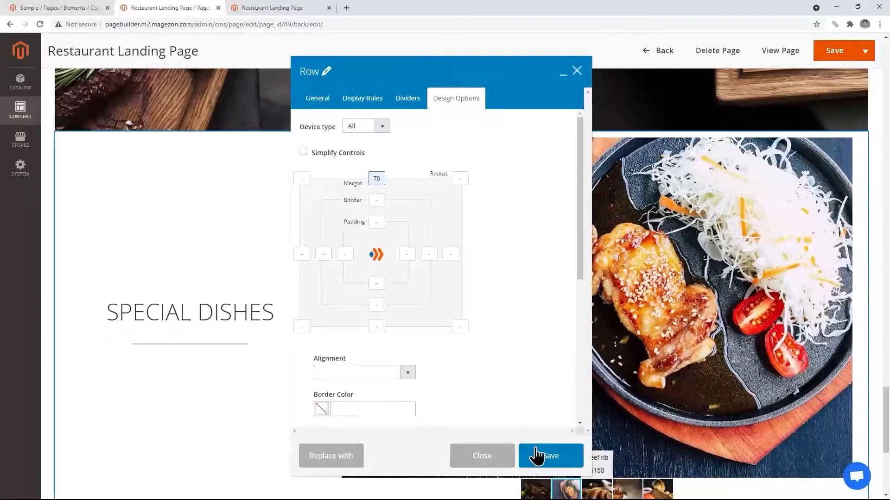
pyautogui.click(561, 499)
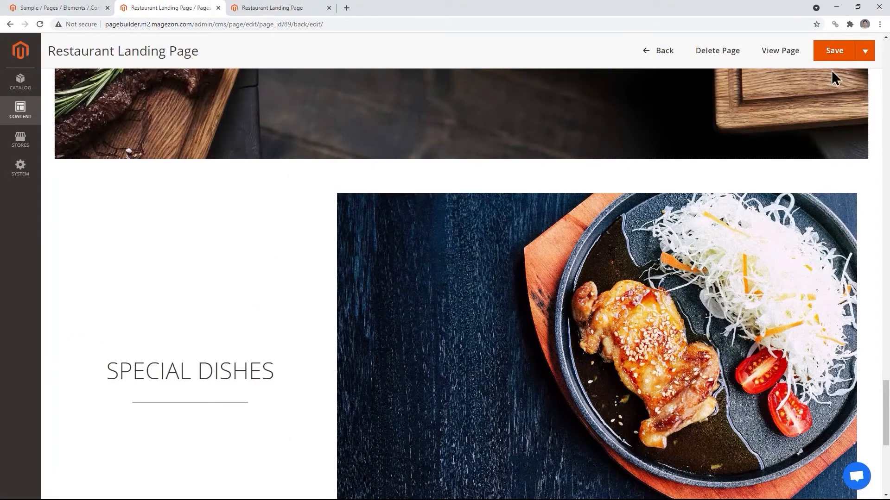
# Save the page with the new row layout and reload the storefront landing page.
pyautogui.click(828, 58)
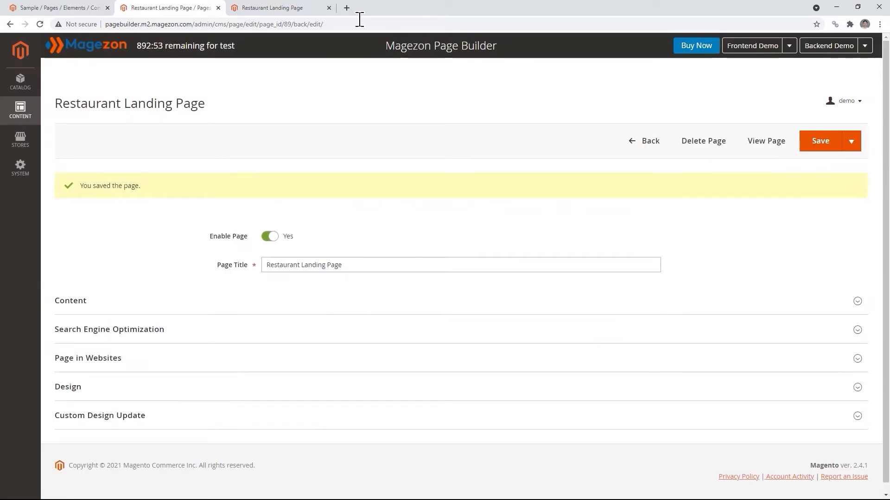
pyautogui.click(274, 7)
pyautogui.click(45, 23)
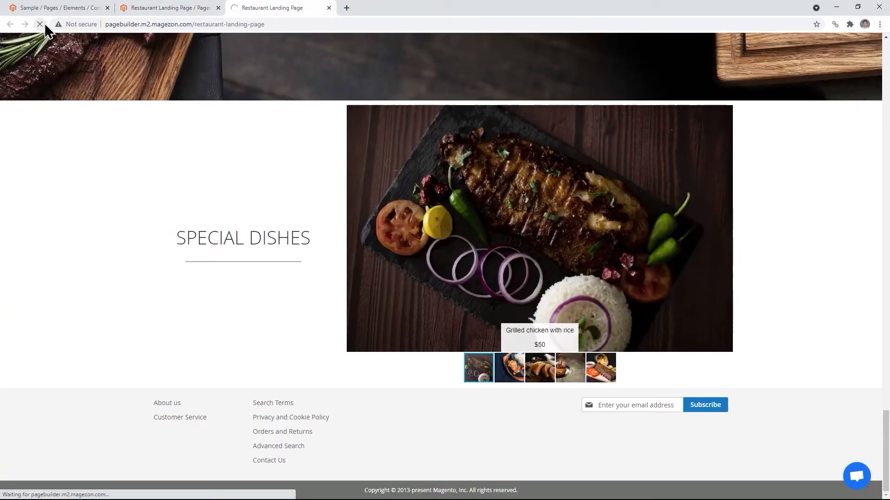
# Check the full-width Special Dishes section on the storefront page and browse its gallery images.
pyautogui.scroll(-7, 471, 239)
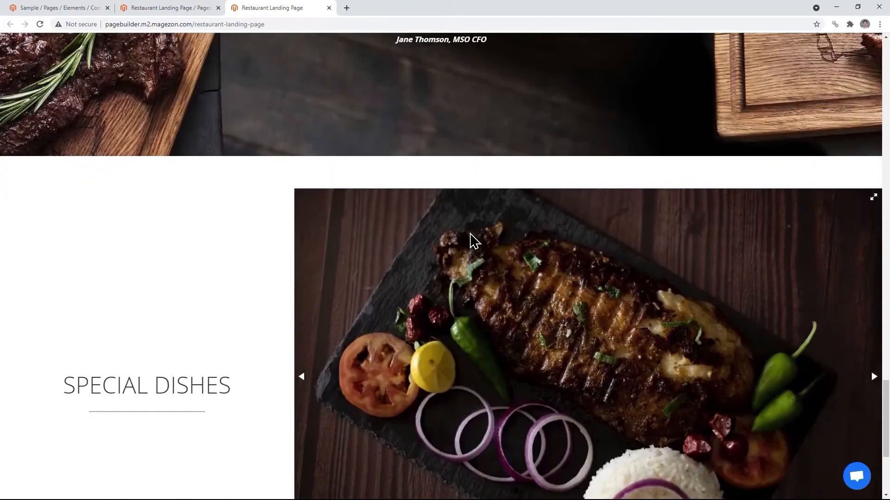
pyautogui.scroll(1, 473, 240)
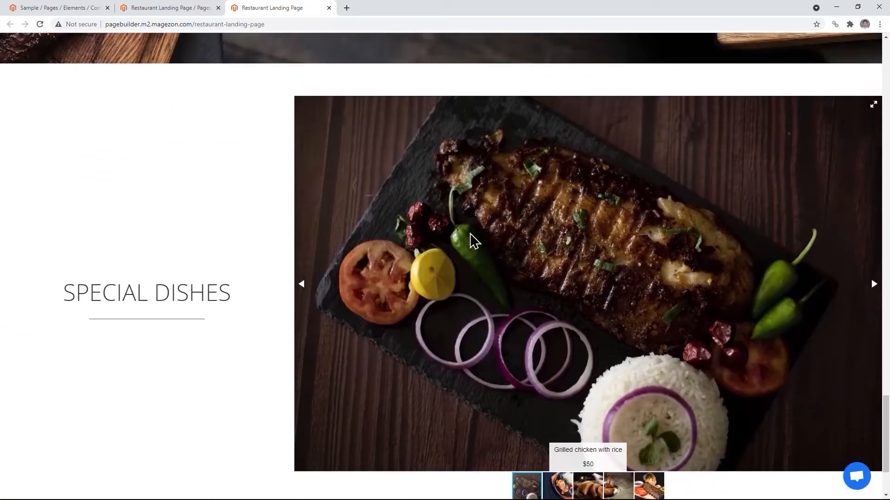
pyautogui.scroll(-1, 471, 241)
pyautogui.scroll(1, 470, 243)
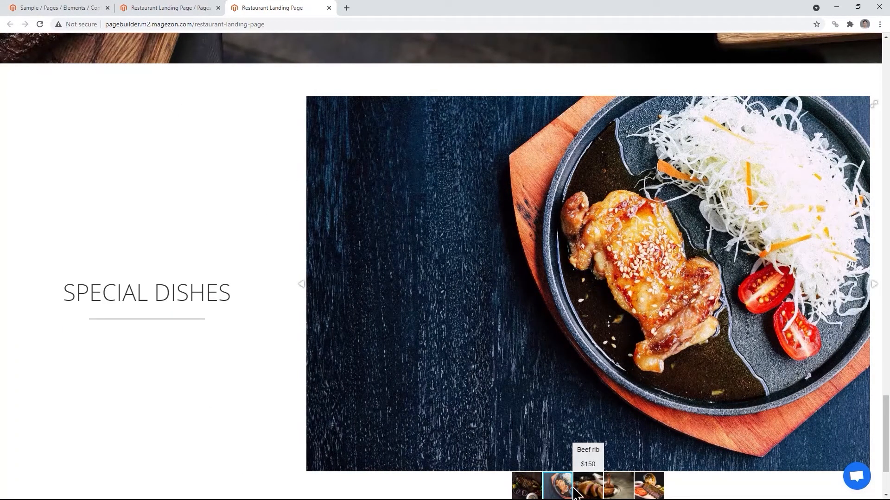
pyautogui.click(591, 480)
# Return to the page editor, expand the page content, and open the design options of the Special Dishes row.
pyautogui.click(167, 8)
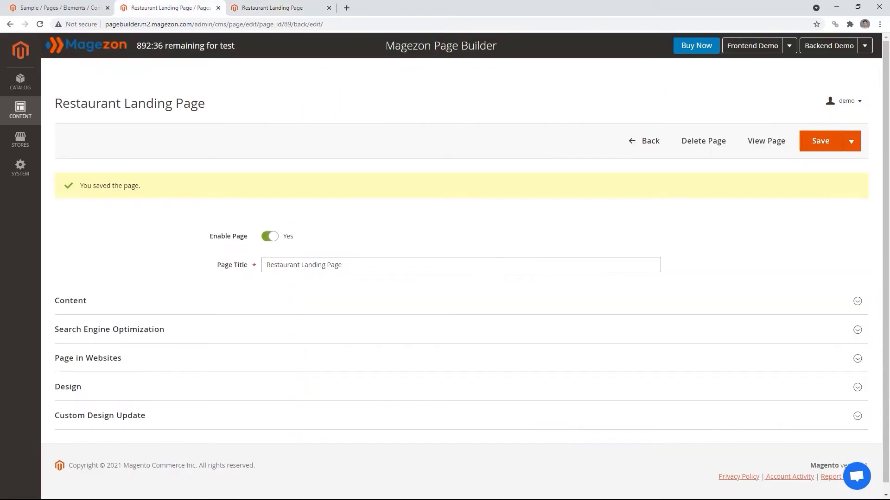
pyautogui.click(83, 302)
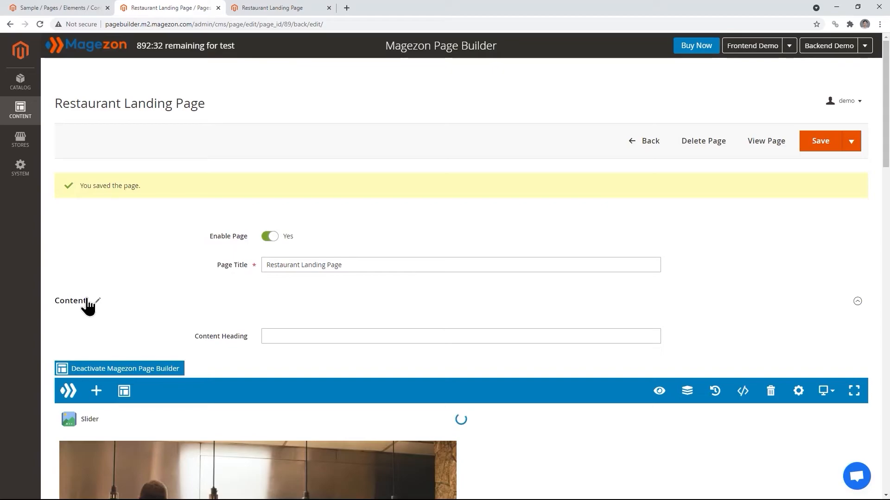
pyautogui.moveTo(886, 111); pyautogui.dragTo(889, 378)
pyautogui.scroll(9, 888, 374)
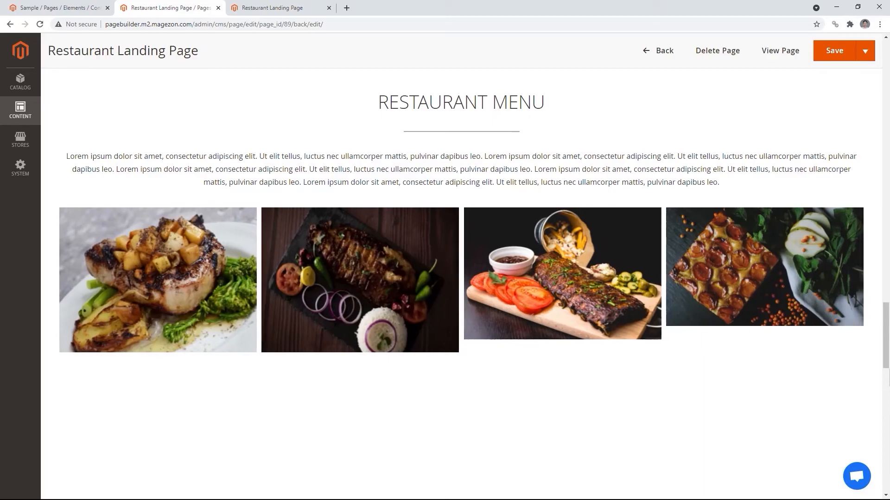
pyautogui.scroll(-9, 889, 374)
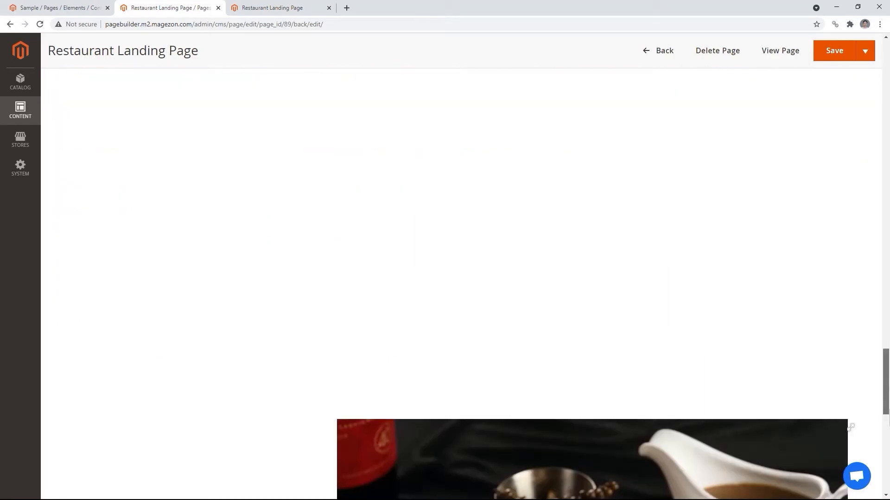
pyautogui.moveTo(889, 437); pyautogui.dragTo(888, 458)
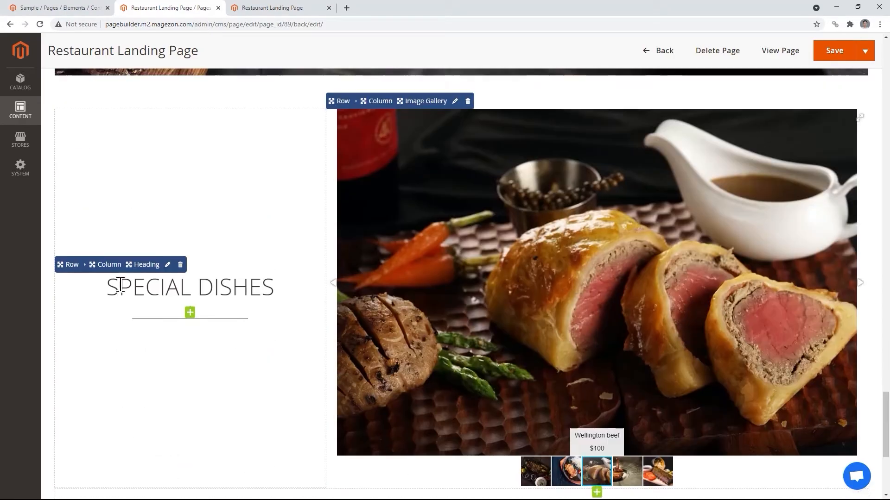
pyautogui.moveTo(73, 275)
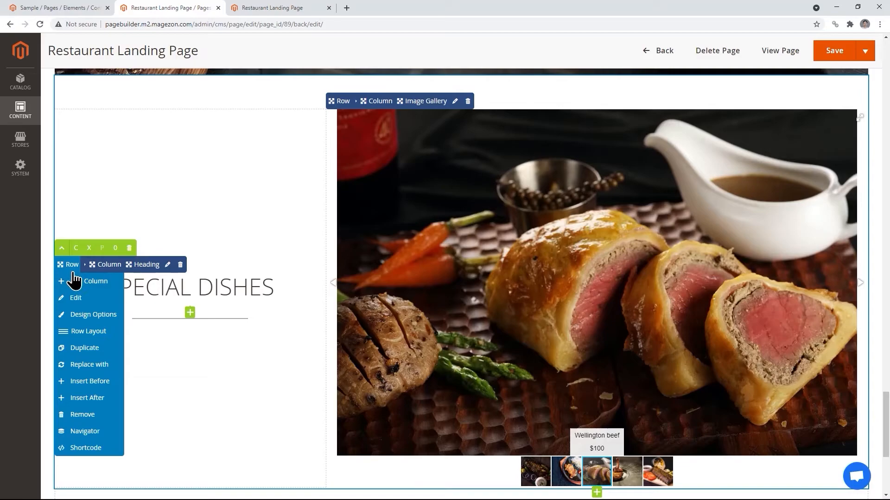
pyautogui.click(79, 316)
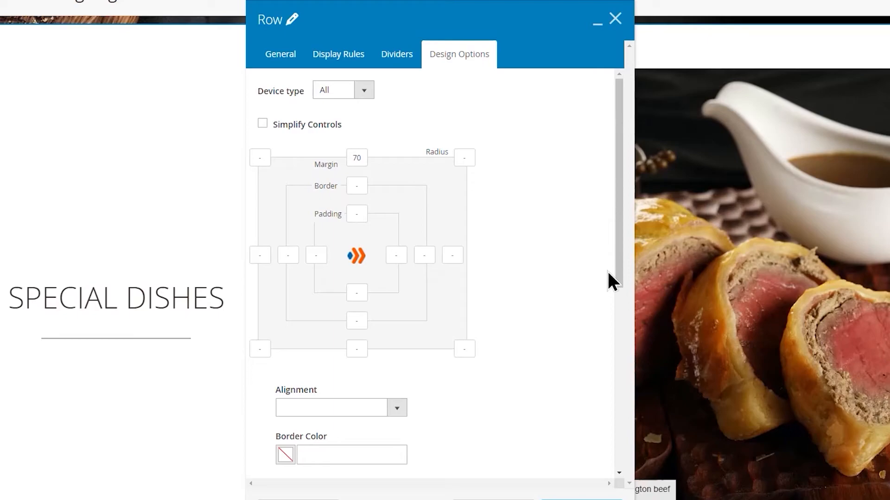
# Add the lemon background-special image from the magezon media folder as the Special Dishes row's background image.
pyautogui.moveTo(620, 265); pyautogui.dragTo(610, 462)
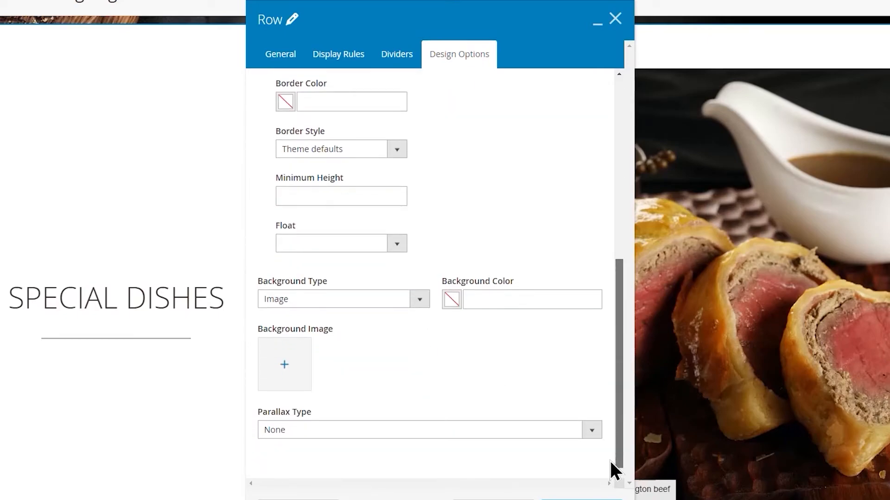
pyautogui.click(284, 367)
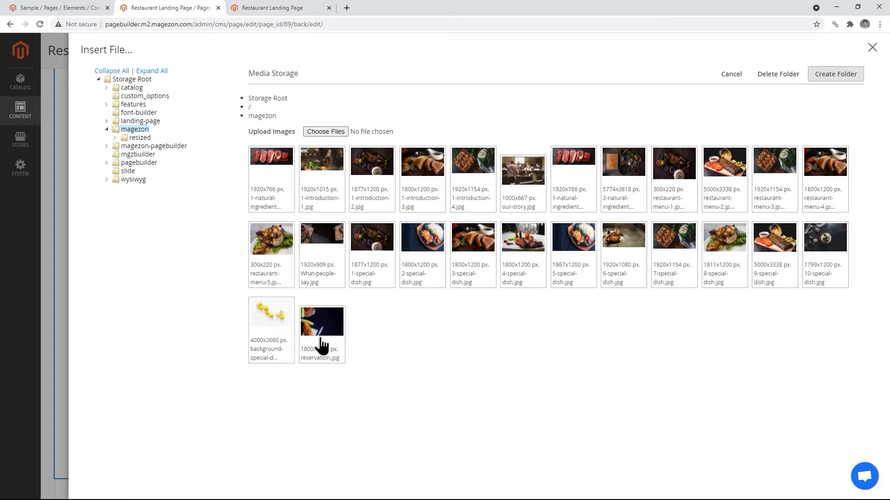
pyautogui.click(277, 331)
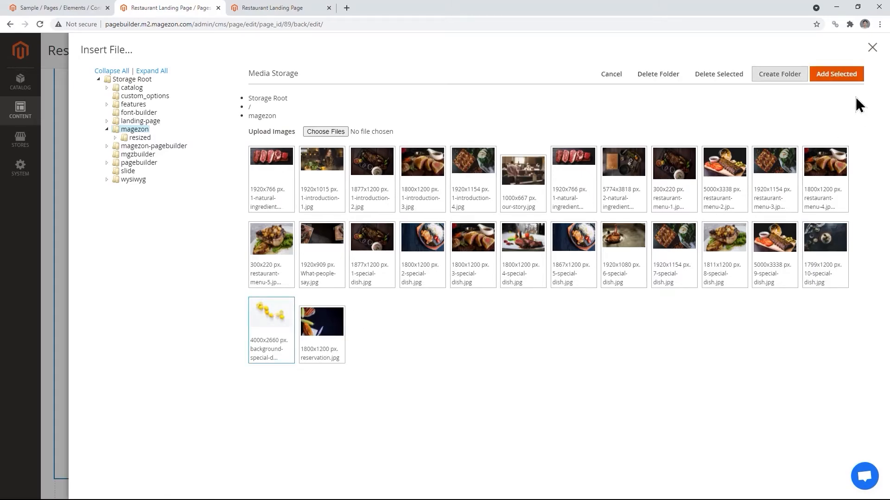
pyautogui.click(845, 77)
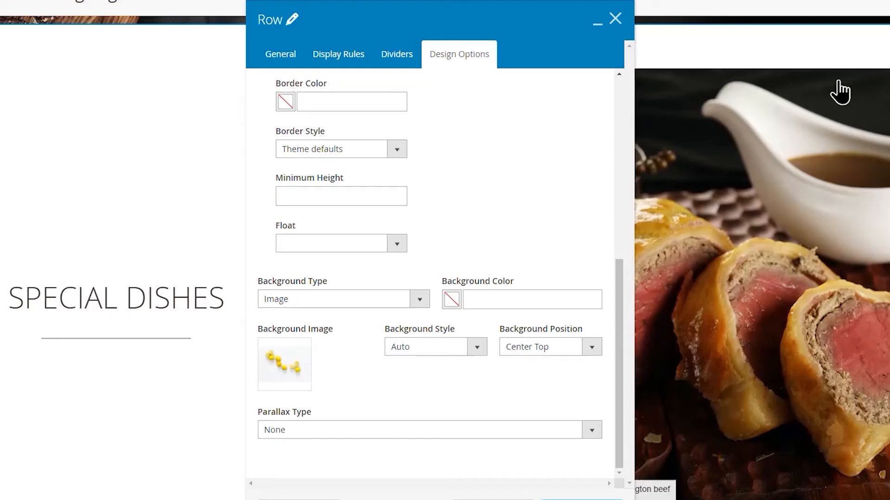
# Set the row's background style to Cover and its background position to Center Center, and save the row.
pyautogui.click(478, 347)
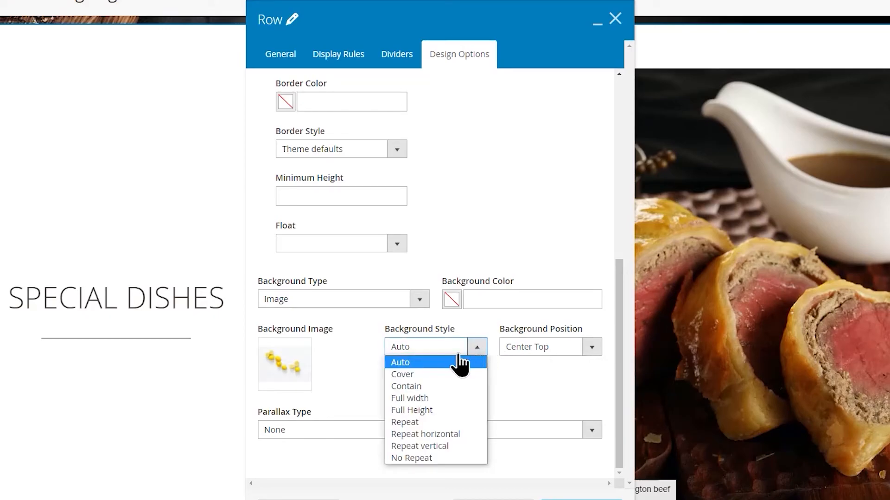
pyautogui.click(419, 375)
pyautogui.click(591, 348)
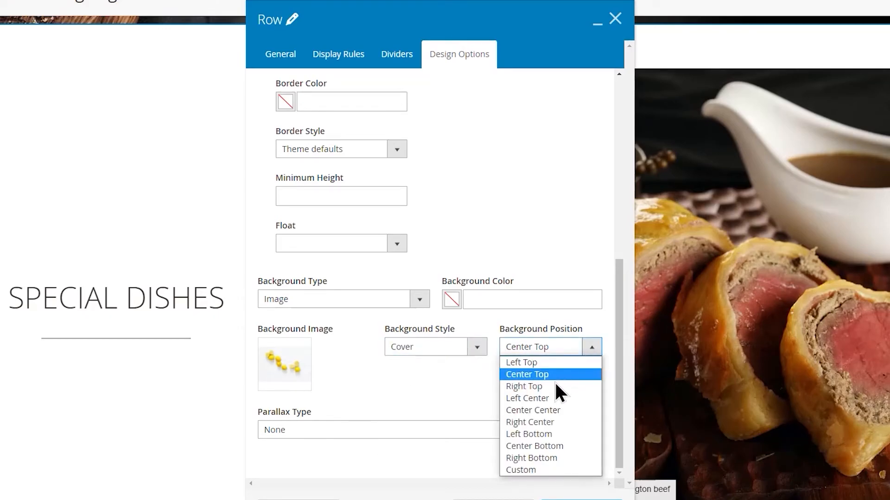
pyautogui.click(537, 410)
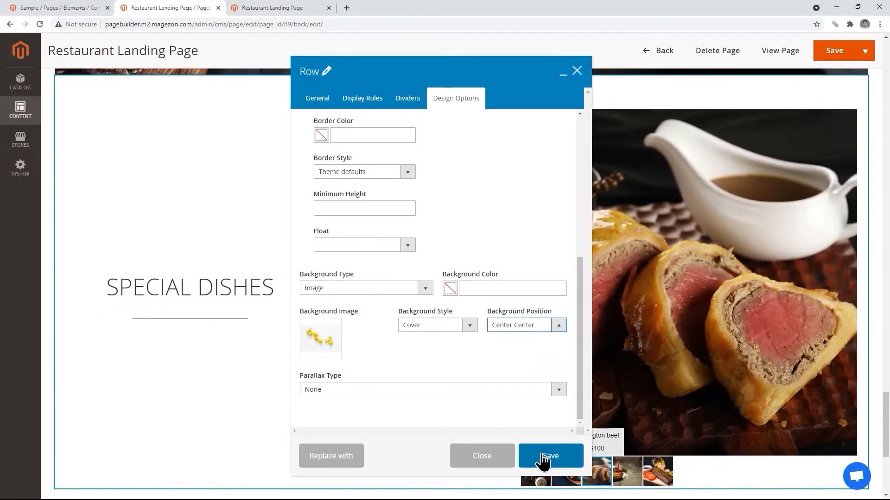
pyautogui.click(543, 457)
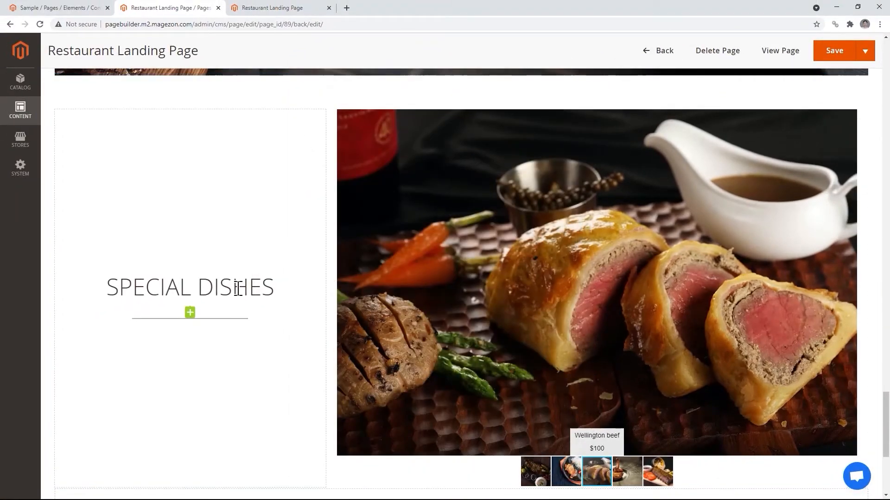
# Clear the Special Dishes row's top margin, set its parallax type to Scroll, and save the row.
pyautogui.scroll(-1, 310, 247)
pyautogui.scroll(2, 310, 247)
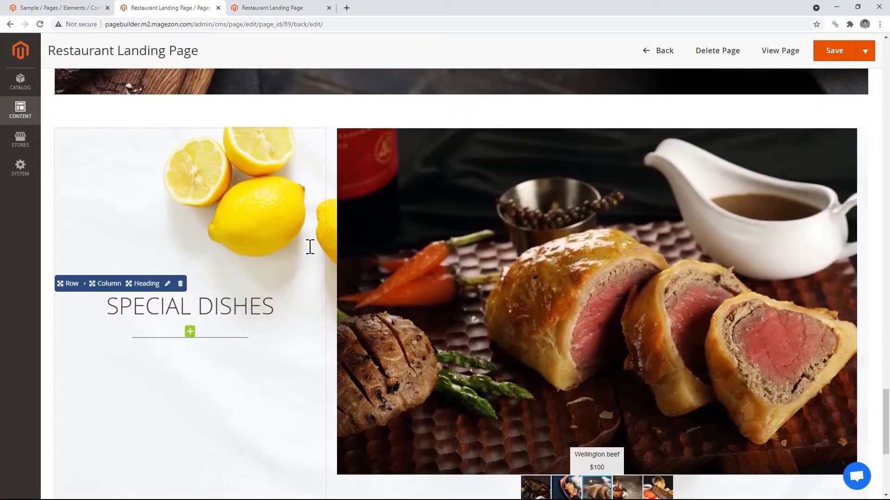
pyautogui.scroll(2, 310, 247)
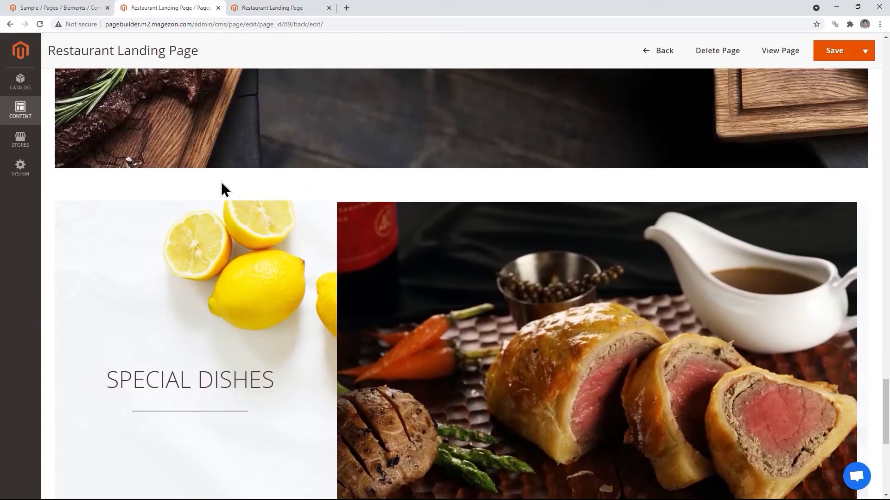
pyautogui.moveTo(72, 200)
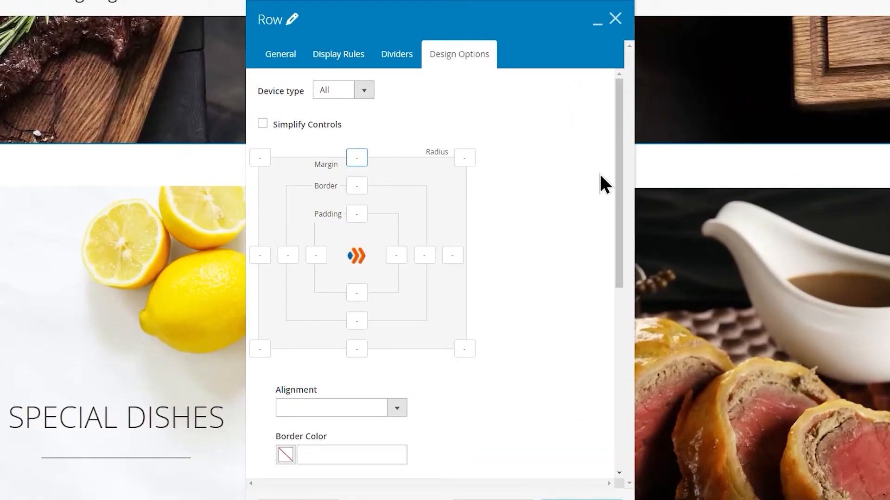
pyautogui.moveTo(618, 178); pyautogui.dragTo(607, 405)
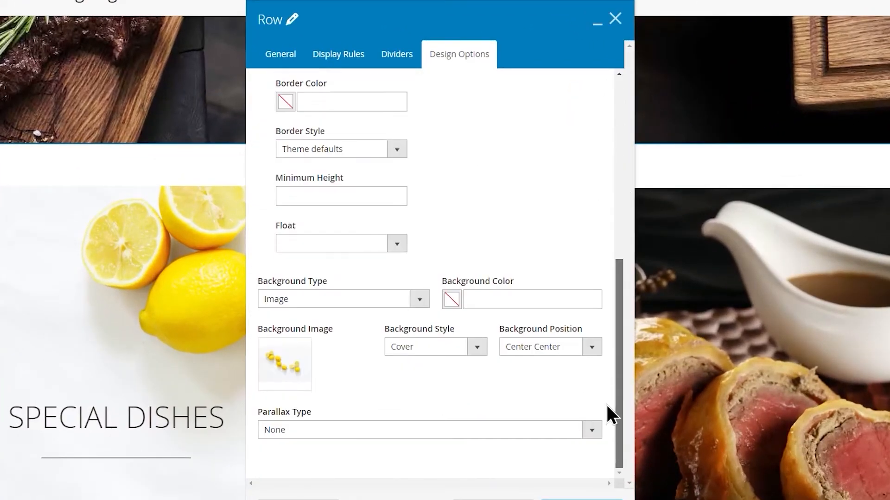
pyautogui.click(587, 431)
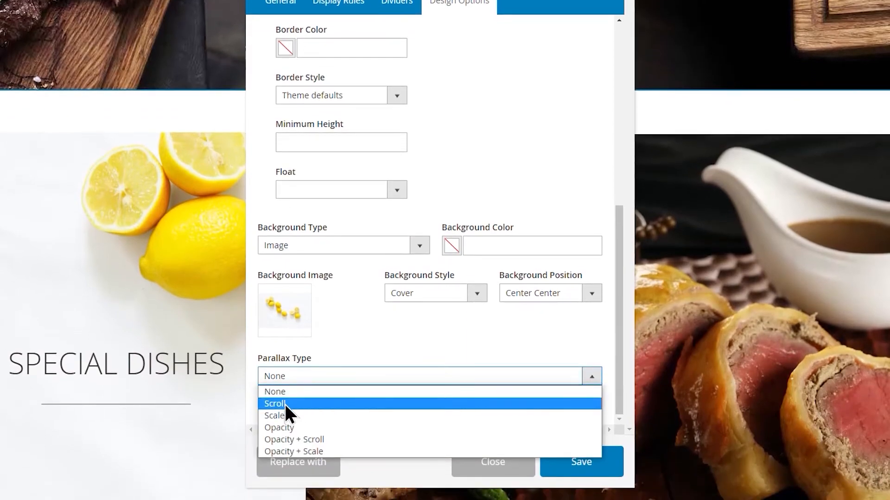
pyautogui.click(285, 403)
pyautogui.click(556, 462)
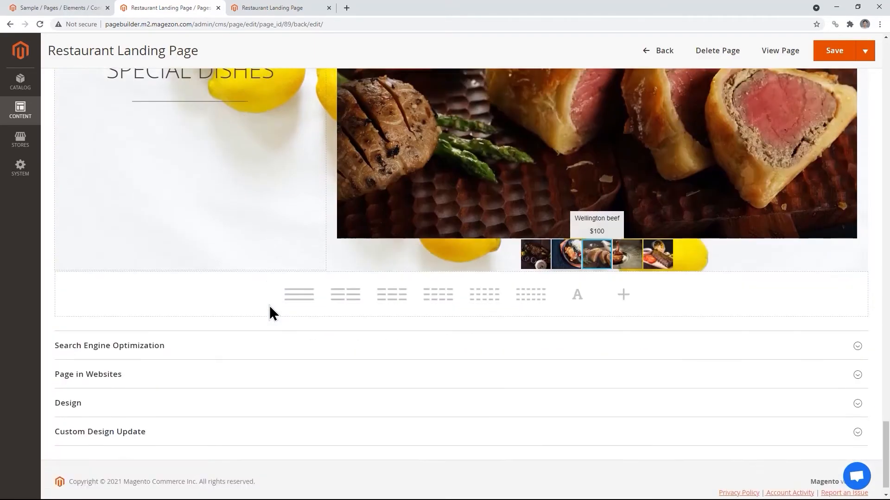
# Set the SPECIAL DISHES heading's CSS animation to zoomIn and save the heading.
pyautogui.scroll(2, 269, 307)
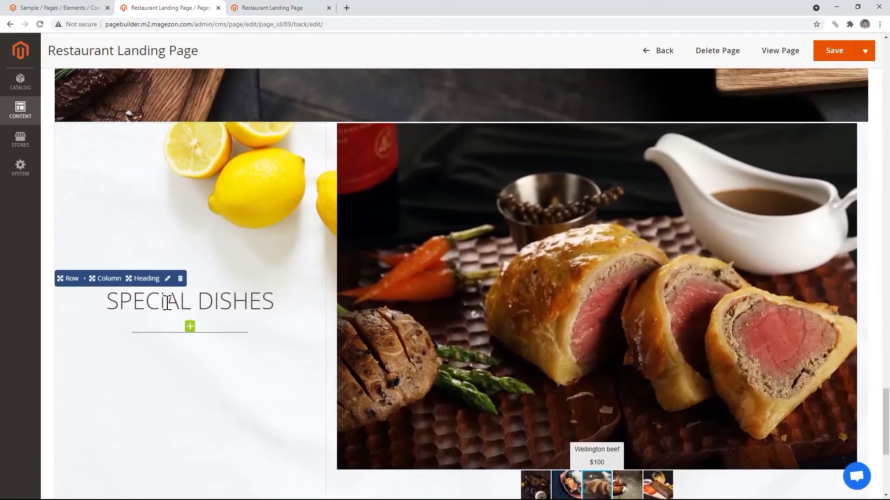
pyautogui.moveTo(145, 292)
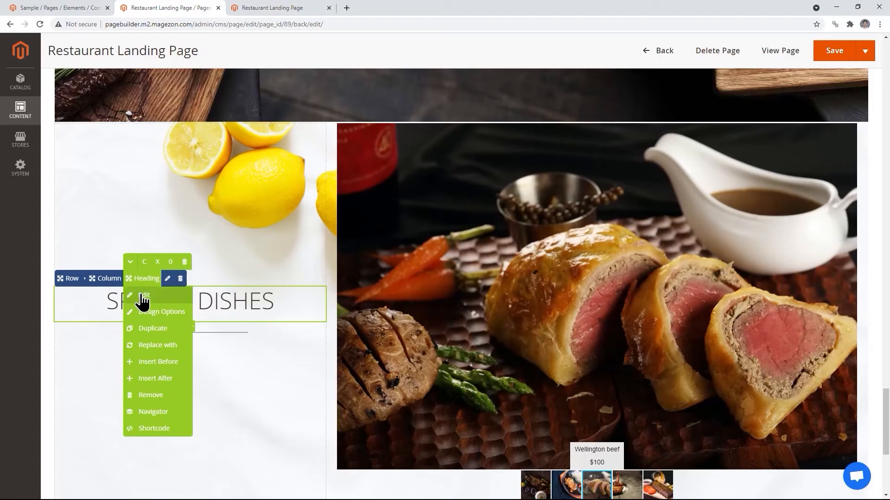
pyautogui.click(144, 296)
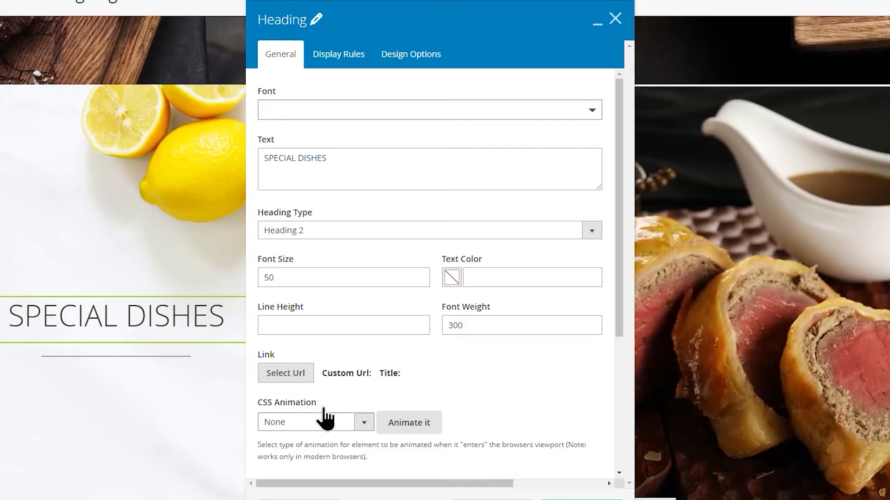
pyautogui.click(364, 429)
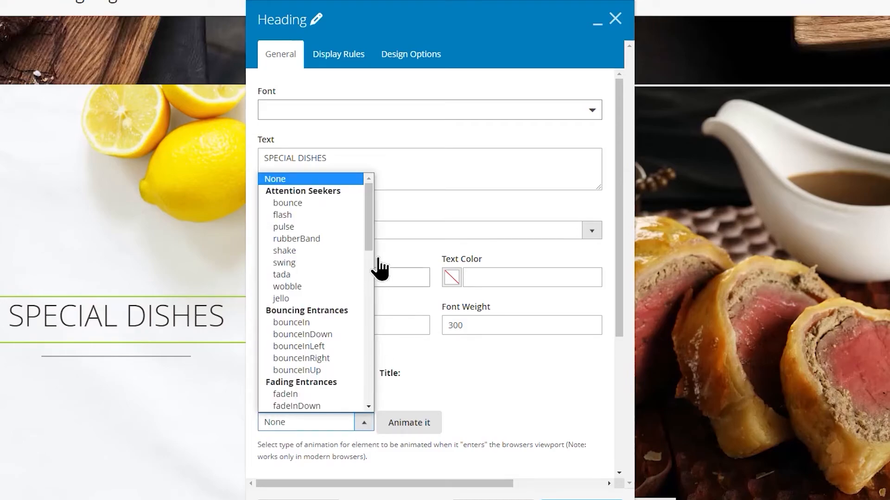
pyautogui.moveTo(372, 243); pyautogui.dragTo(366, 351)
pyautogui.click(309, 334)
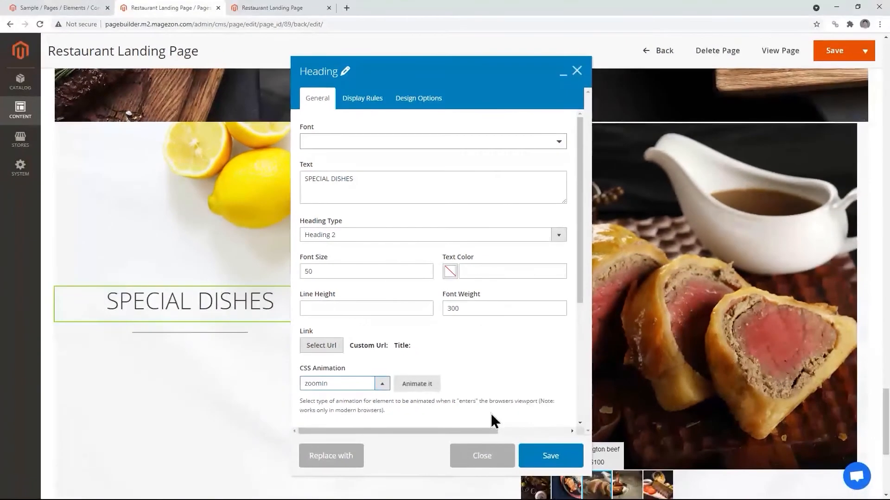
pyautogui.click(548, 457)
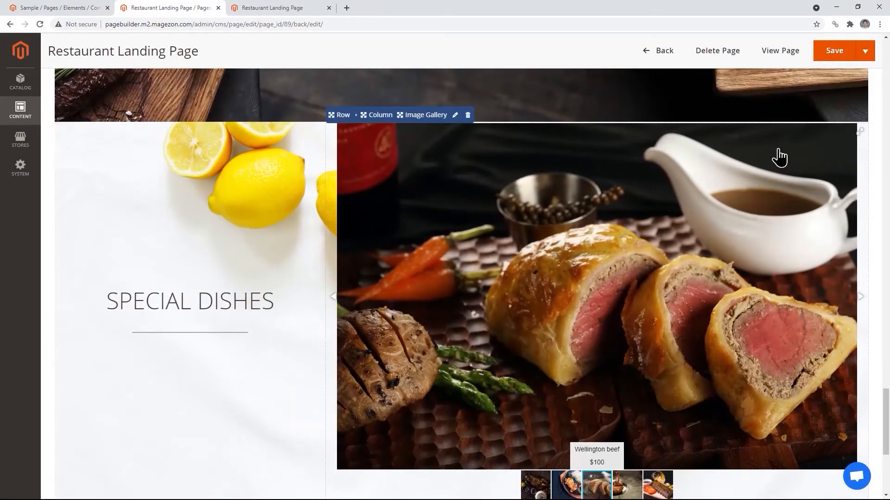
# Save the page and reload the storefront landing page to check the Special Dishes background and heading animation.
pyautogui.click(836, 57)
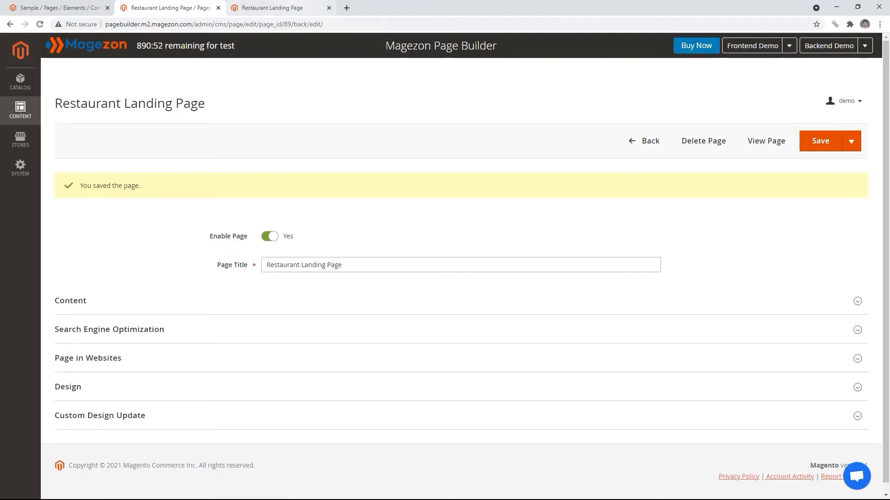
pyautogui.click(287, 8)
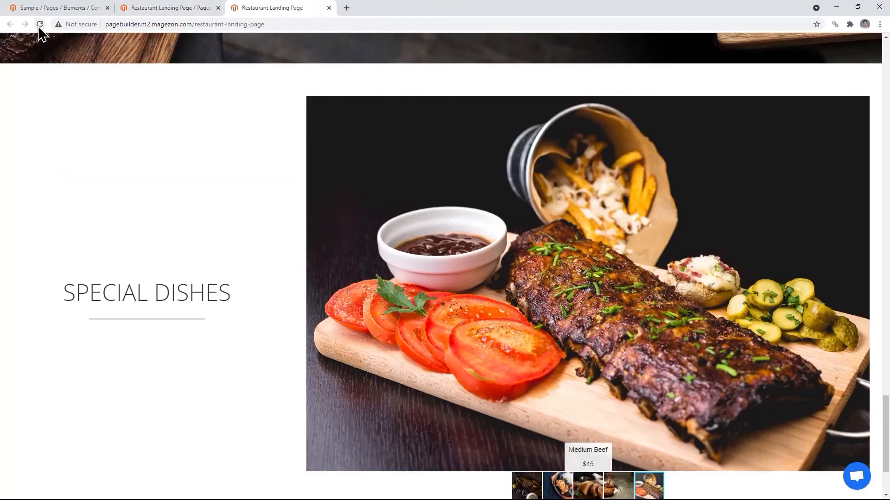
pyautogui.click(39, 26)
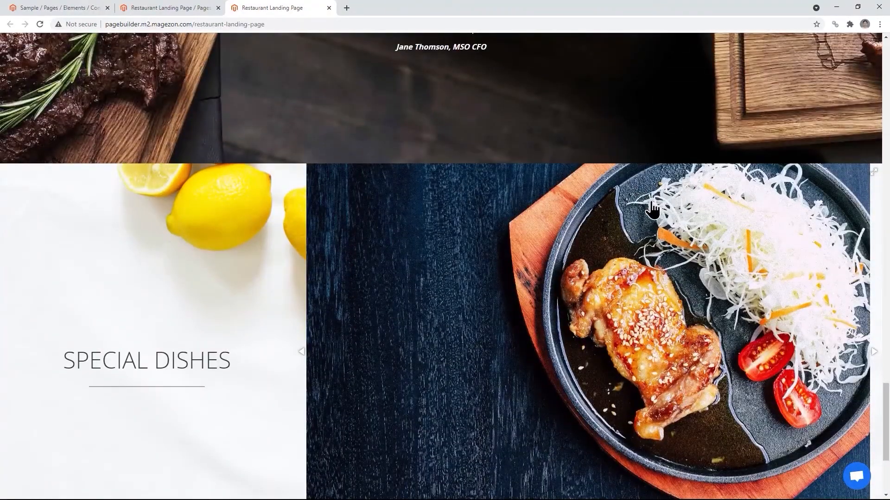
pyautogui.scroll(-2, 651, 203)
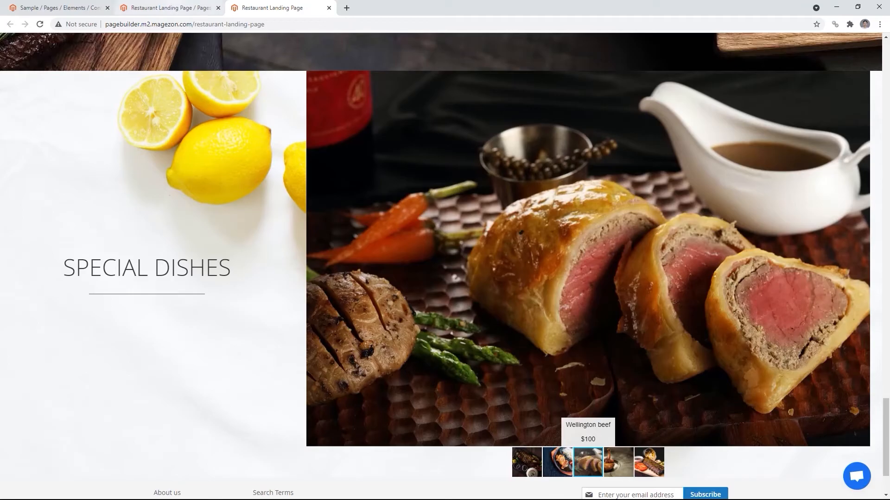
# Reopen the page's content in the admin editor, set the Special Dishes image gallery's alignment to Right, and save the gallery.
pyautogui.click(167, 8)
pyautogui.click(84, 308)
pyautogui.scroll(-3, 586, 343)
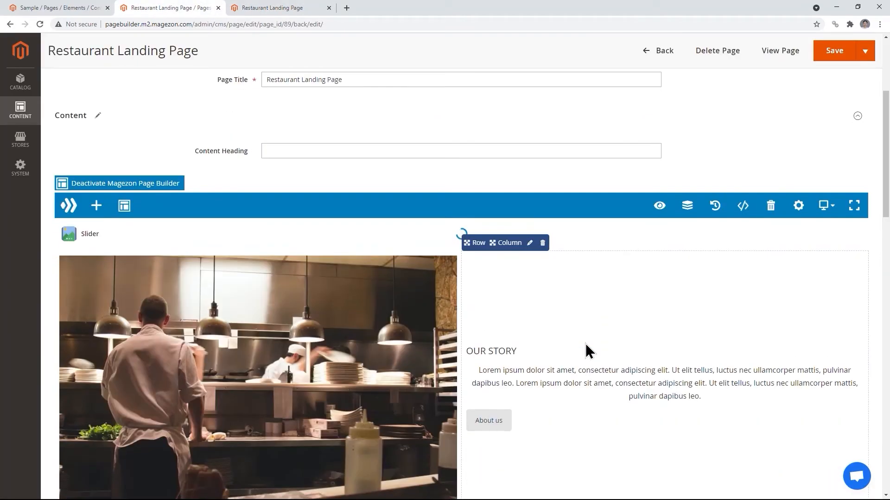
pyautogui.scroll(-20, 838, 168)
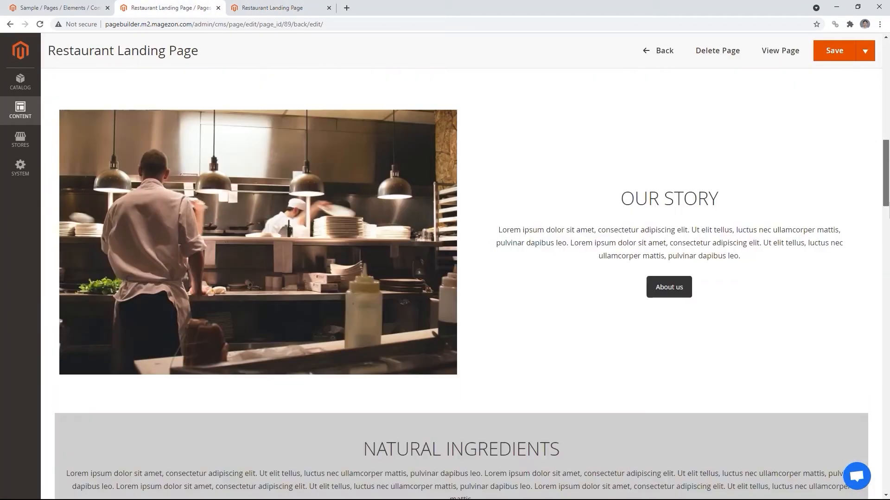
pyautogui.scroll(-8, 464, 278)
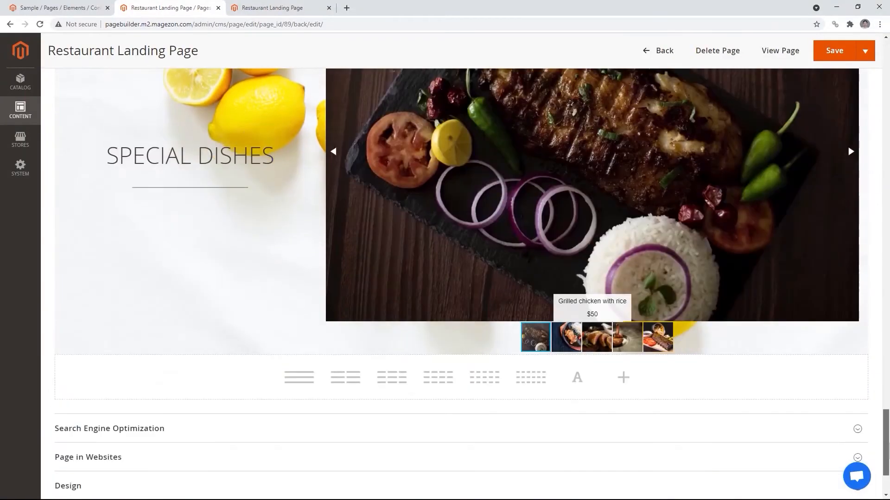
pyautogui.scroll(3, 464, 278)
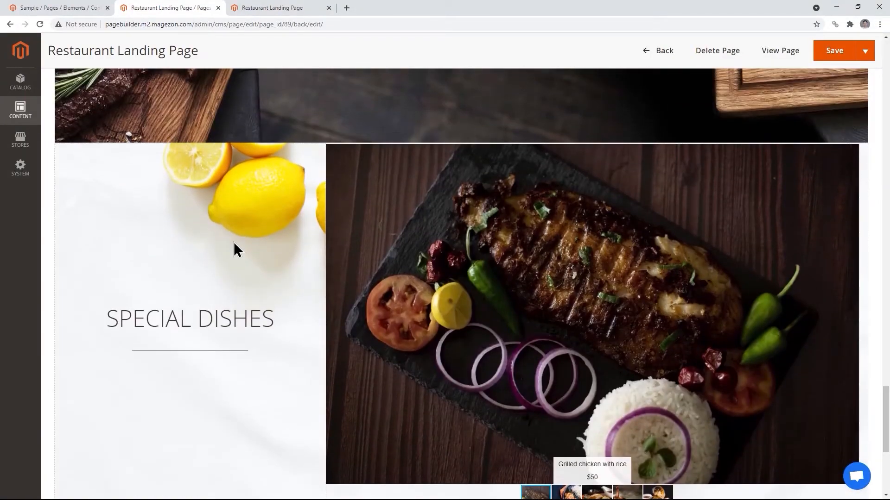
pyautogui.moveTo(420, 140)
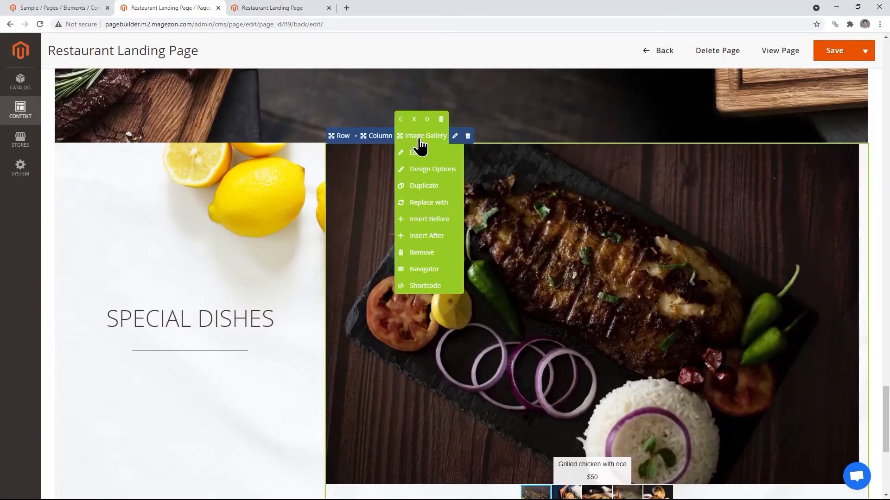
pyautogui.click(423, 169)
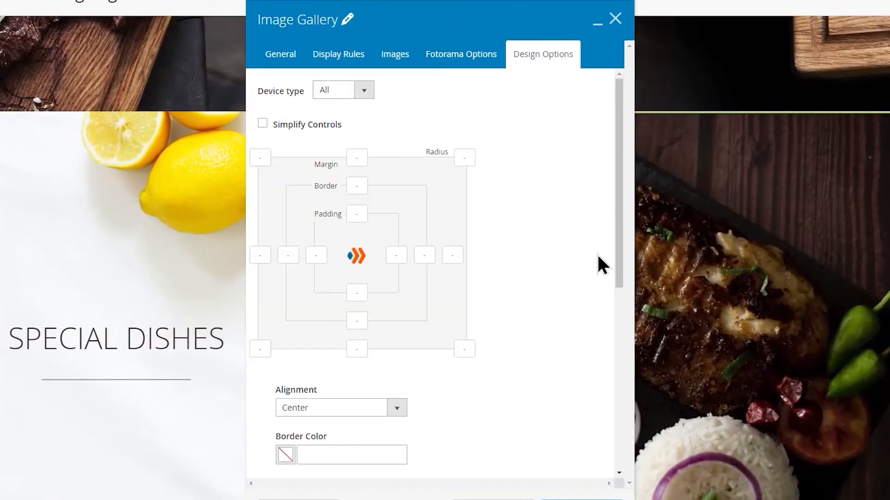
pyautogui.moveTo(617, 161); pyautogui.dragTo(618, 273)
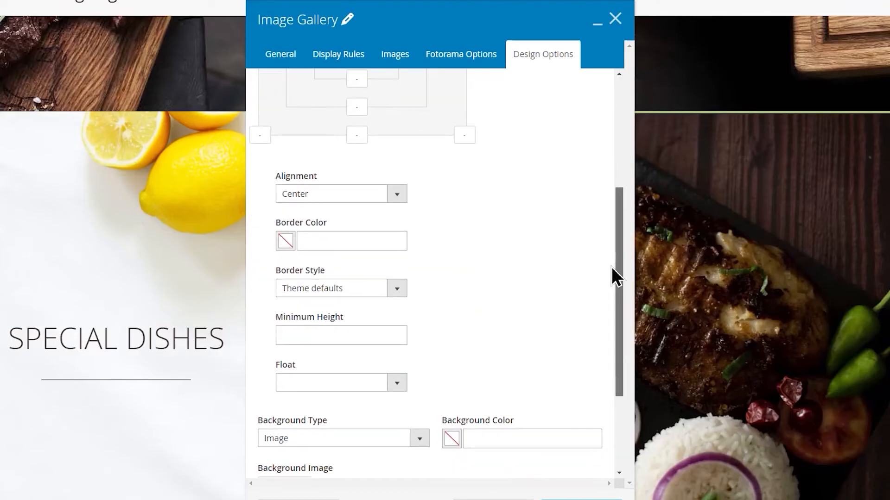
pyautogui.click(395, 194)
pyautogui.click(381, 232)
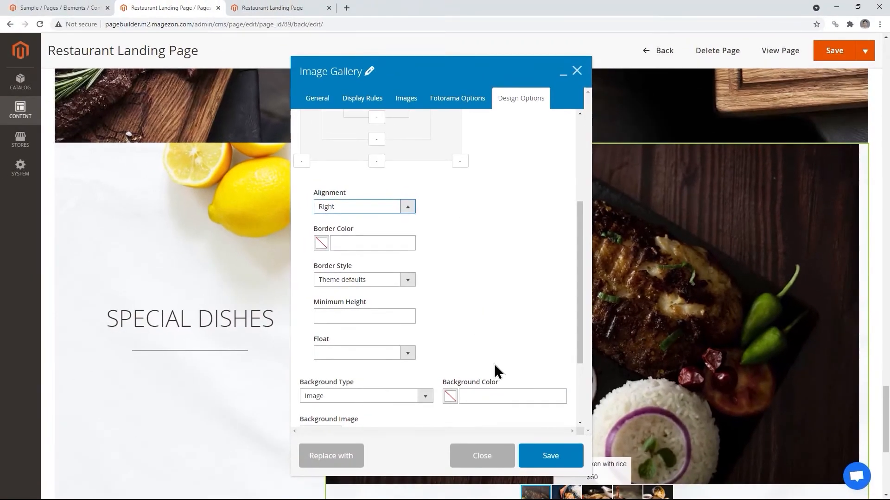
pyautogui.click(534, 458)
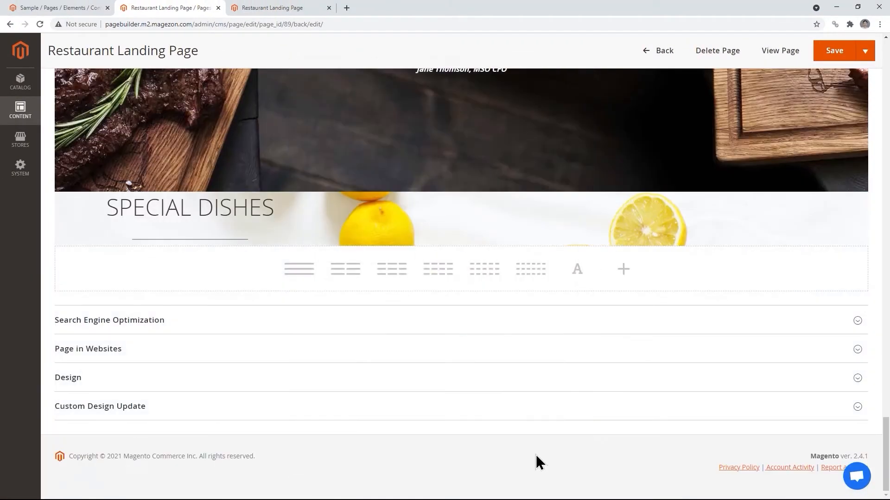
# Set the Special Dishes row's top padding to 50 and save the row.
pyautogui.scroll(3, 549, 431)
pyautogui.scroll(-2, 491, 404)
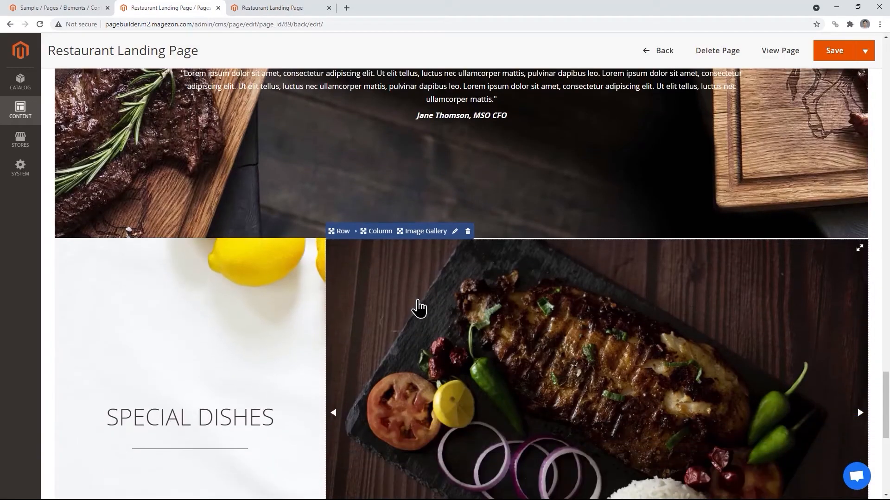
pyautogui.moveTo(69, 234)
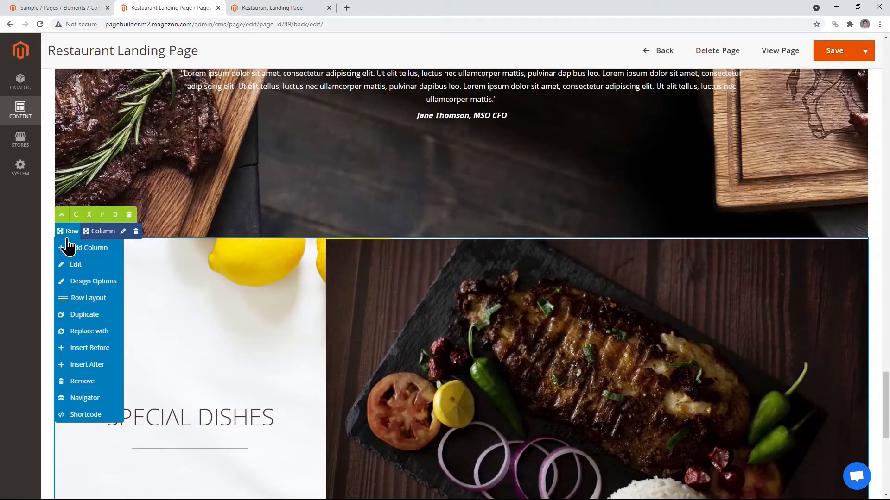
pyautogui.click(77, 284)
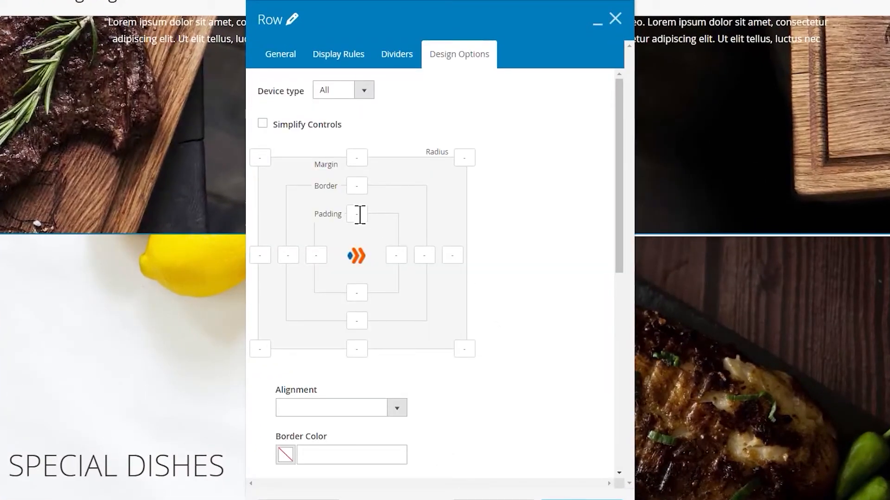
pyautogui.click(360, 214)
pyautogui.click(358, 240)
pyautogui.click(535, 456)
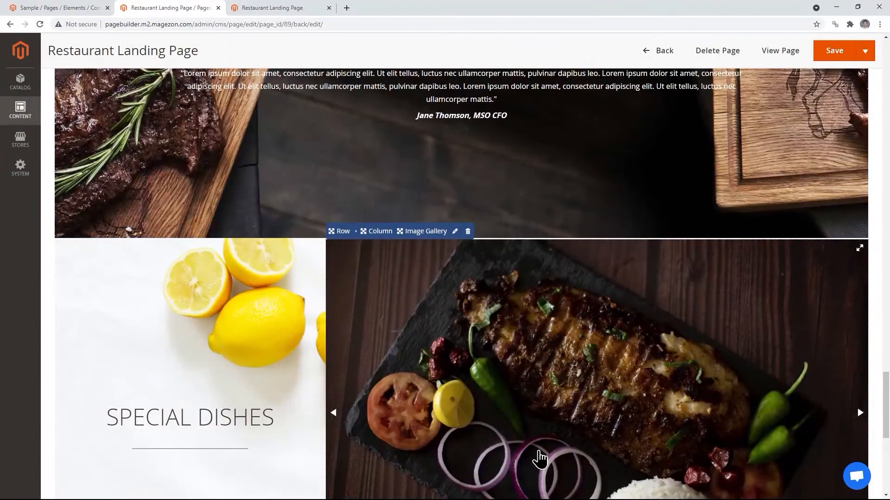
# Set the Special Dishes row's top padding to 70 and save the row.
pyautogui.scroll(-2, 541, 447)
pyautogui.scroll(-1, 541, 446)
pyautogui.scroll(2, 541, 435)
pyautogui.moveTo(65, 207)
pyautogui.click(69, 258)
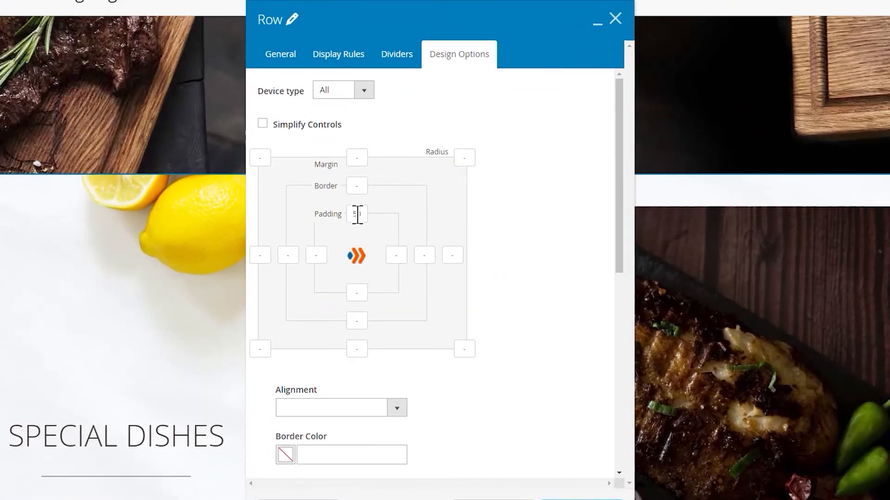
pyautogui.click(362, 216)
pyautogui.click(423, 229)
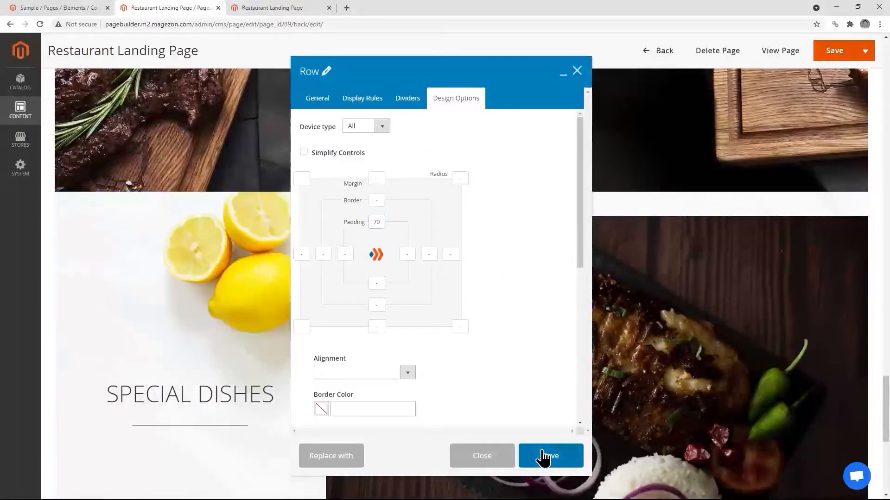
pyautogui.click(543, 457)
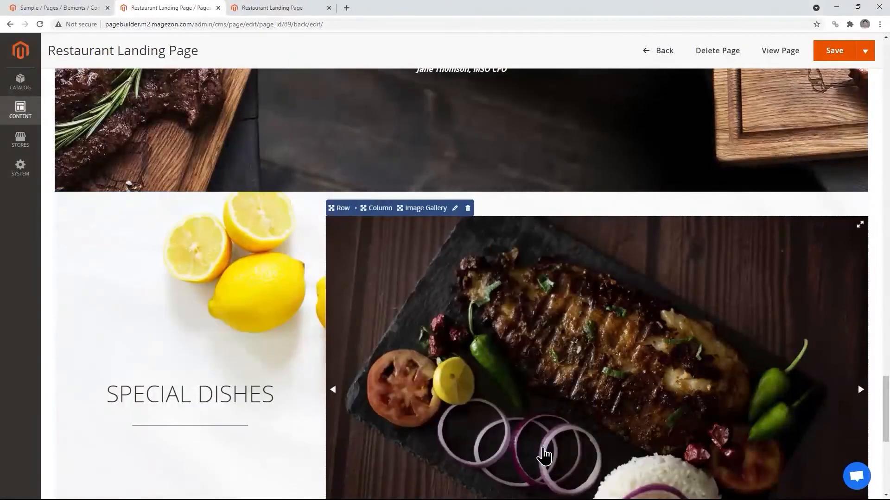
pyautogui.scroll(-3, 550, 448)
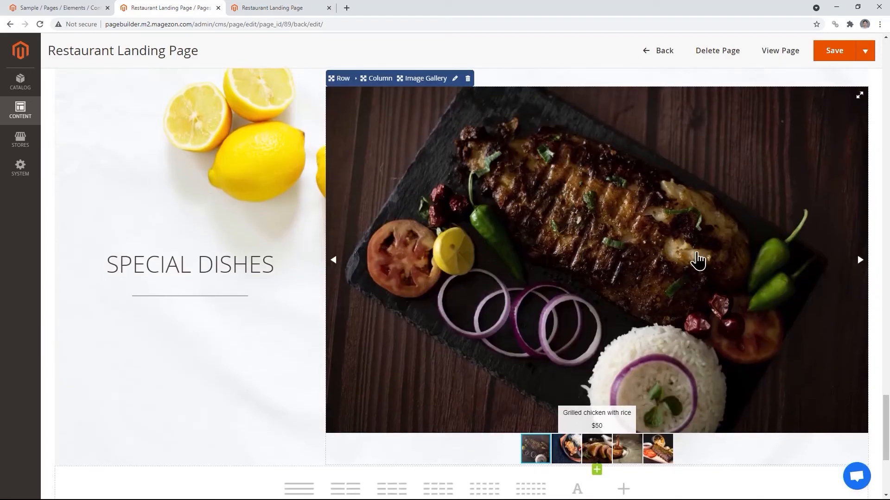
# Save the page and reload the storefront landing page to check the Special Dishes gallery's alignment and spacing.
pyautogui.click(827, 55)
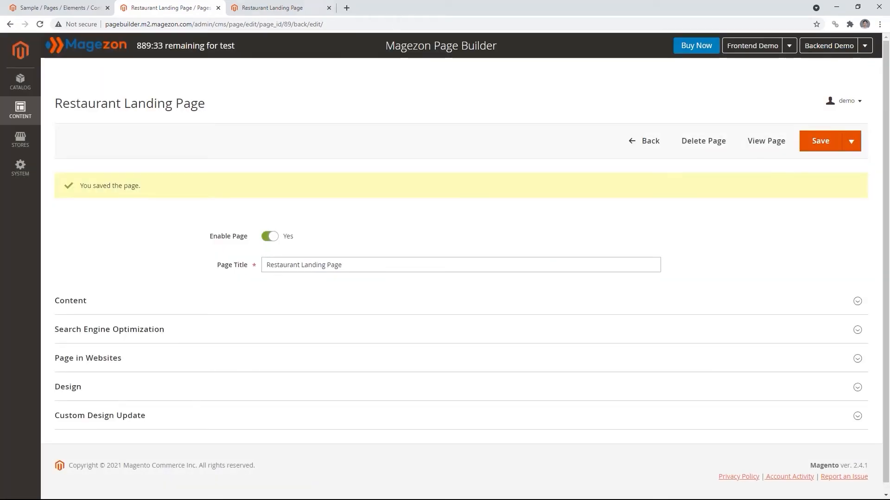
pyautogui.click(273, 8)
pyautogui.click(41, 24)
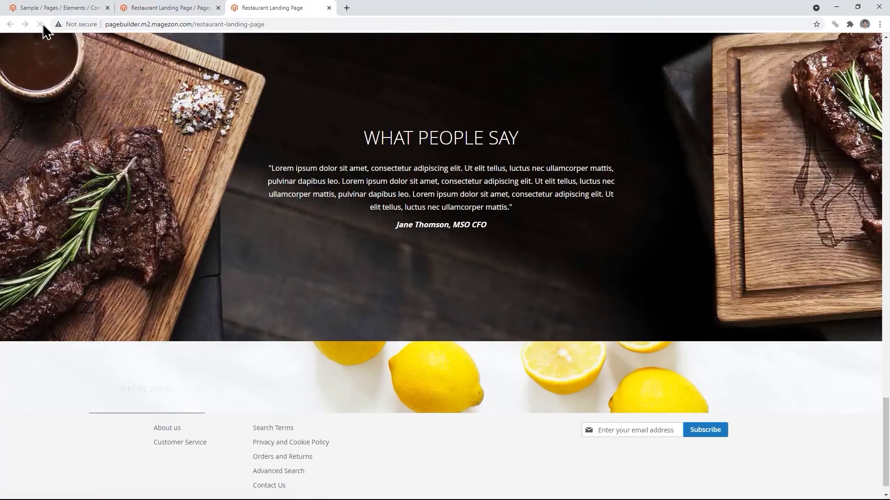
pyautogui.scroll(-4, 708, 255)
pyautogui.scroll(-3, 710, 261)
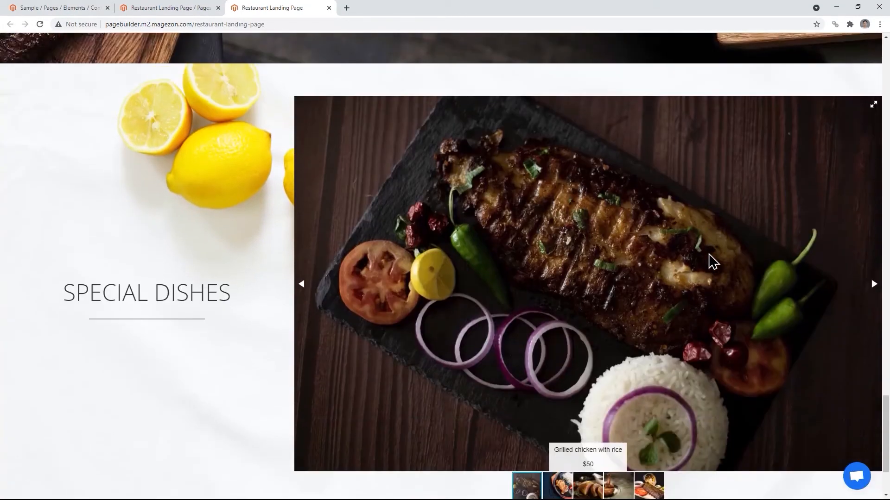
pyautogui.scroll(2, 704, 272)
pyautogui.scroll(-2, 697, 277)
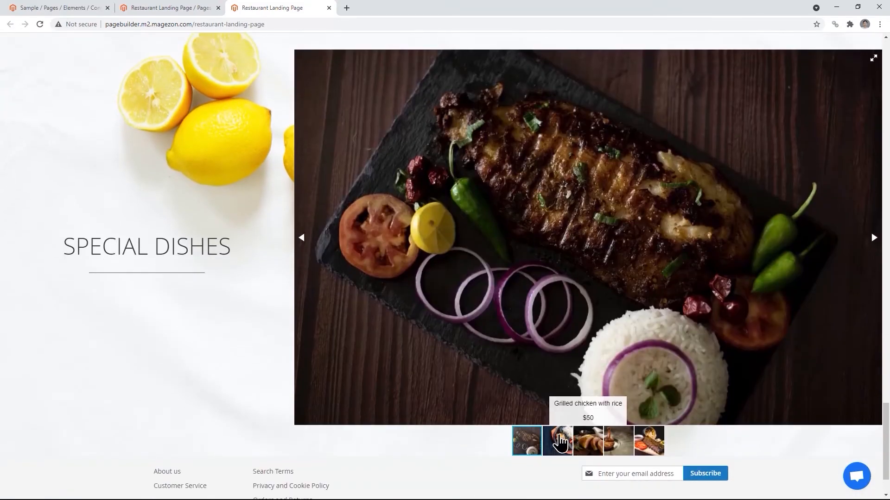
# Browse the Special Dishes gallery on the storefront through its thumbnails and next-image navigation.
pyautogui.click(560, 440)
pyautogui.click(588, 438)
pyautogui.click(621, 445)
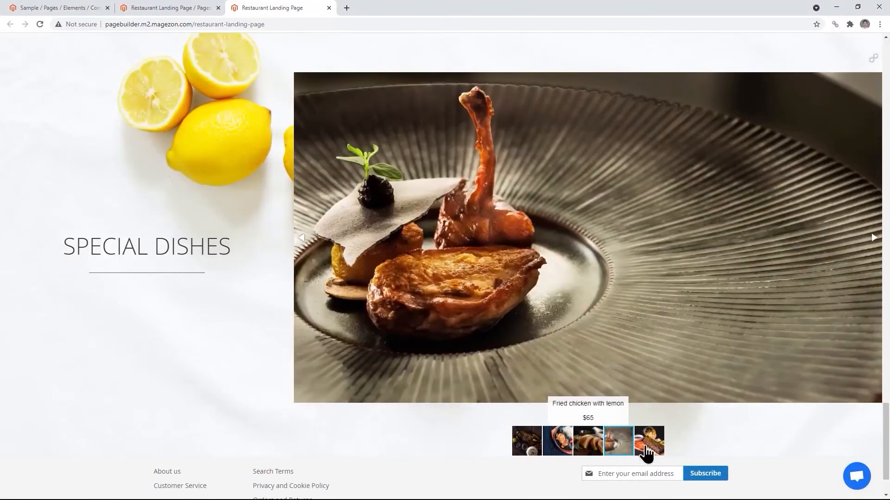
pyautogui.click(648, 440)
pyautogui.scroll(1, 727, 443)
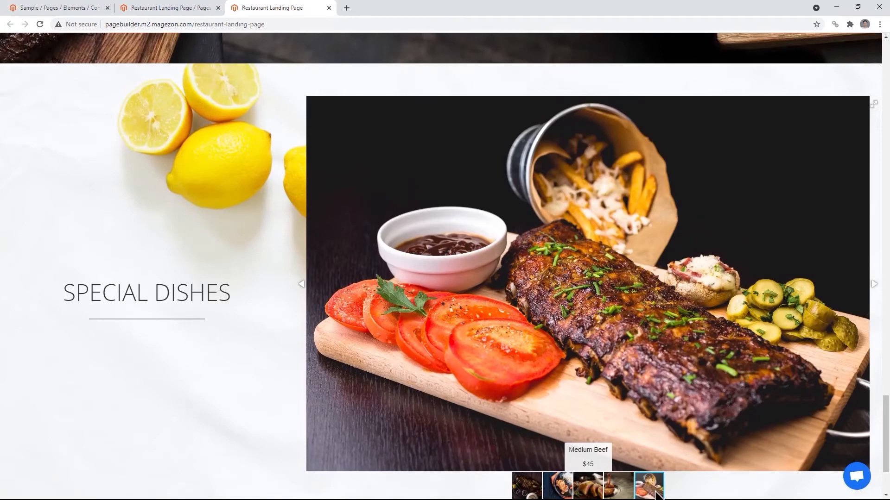
pyautogui.click(874, 288)
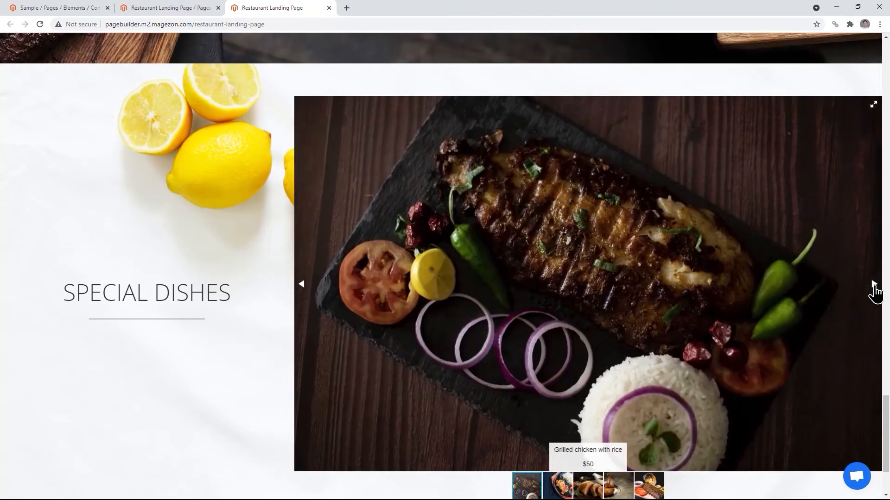
pyautogui.click(873, 288)
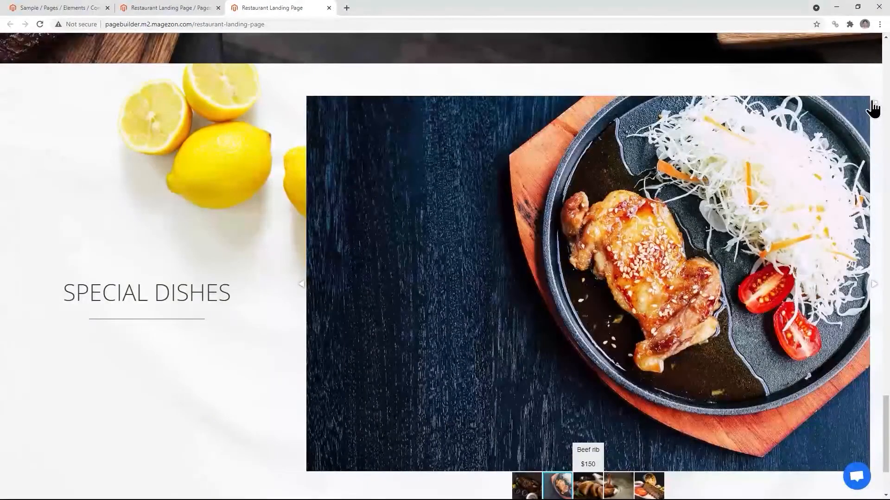
# View the Special Dishes gallery in full-window mode, advance through its images, and return to the normal page view.
pyautogui.click(874, 105)
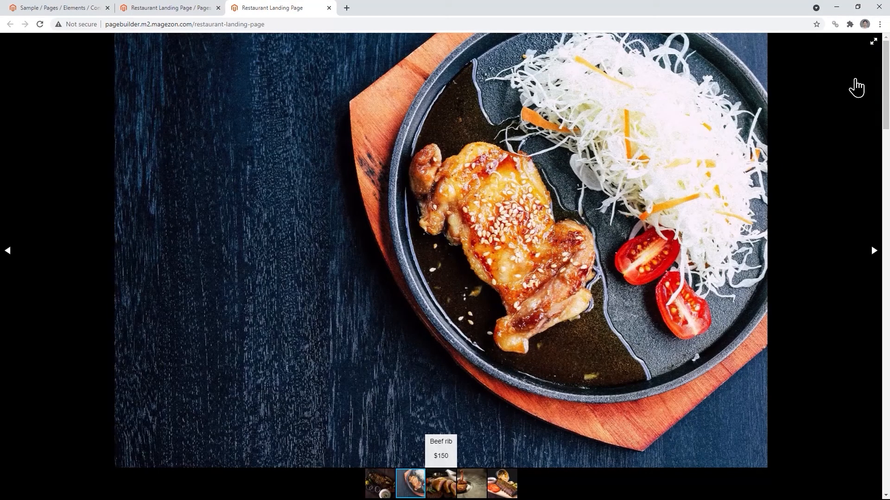
pyautogui.click(876, 257)
pyautogui.click(876, 258)
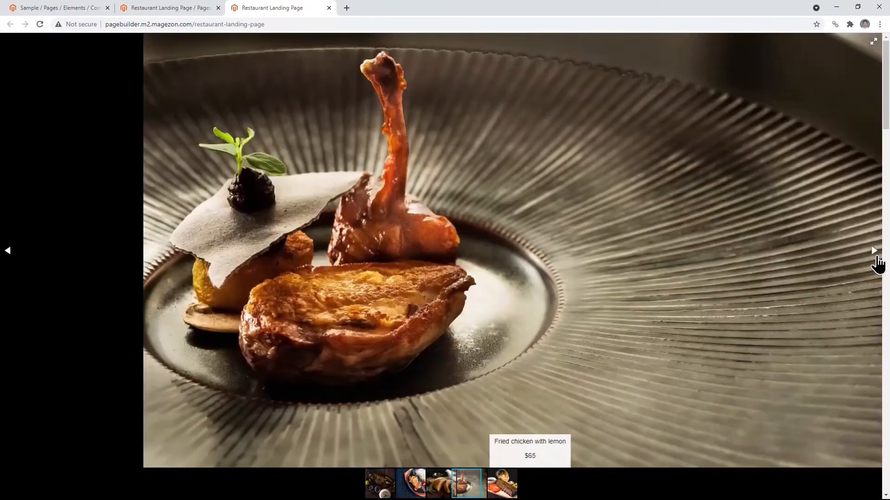
pyautogui.click(876, 257)
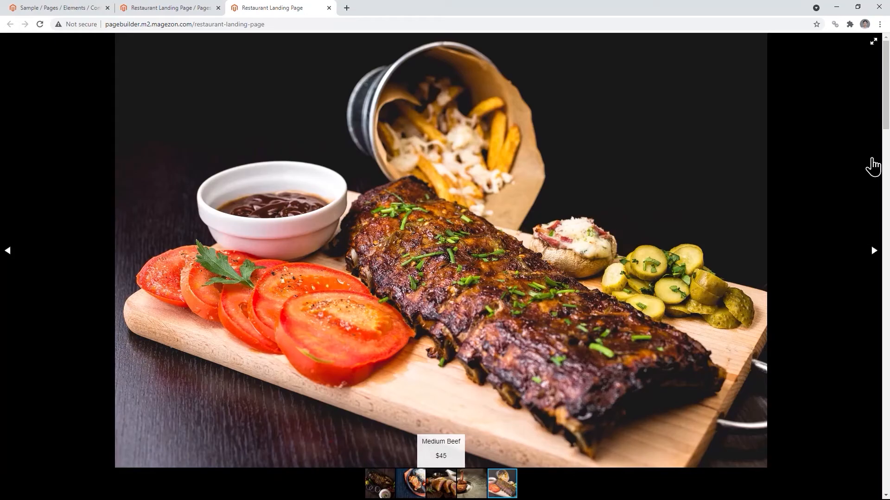
pyautogui.click(875, 44)
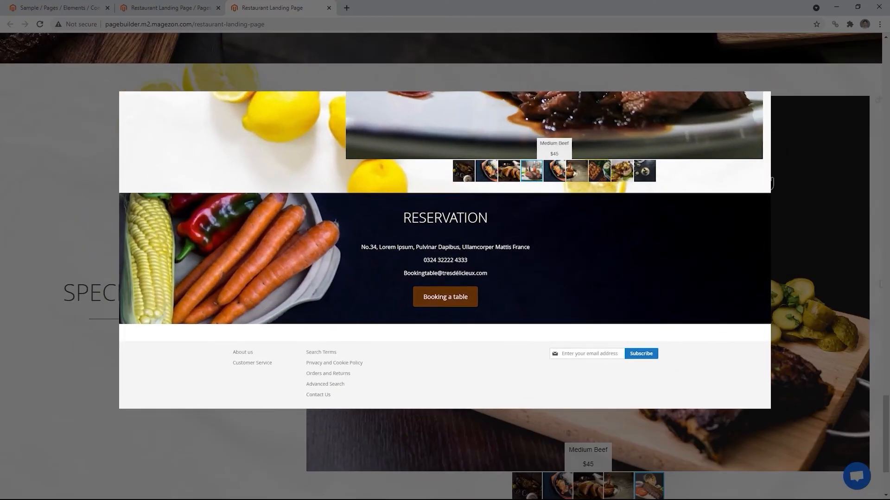
pyautogui.scroll(-1, 445, 267)
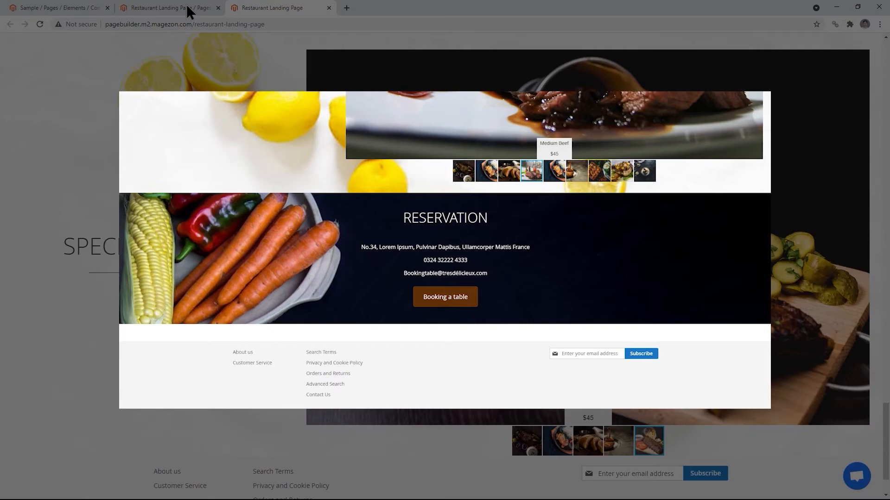
# Return to the landing page's editor, expand its content, and add a single-column row below the Special Dishes section.
pyautogui.click(167, 8)
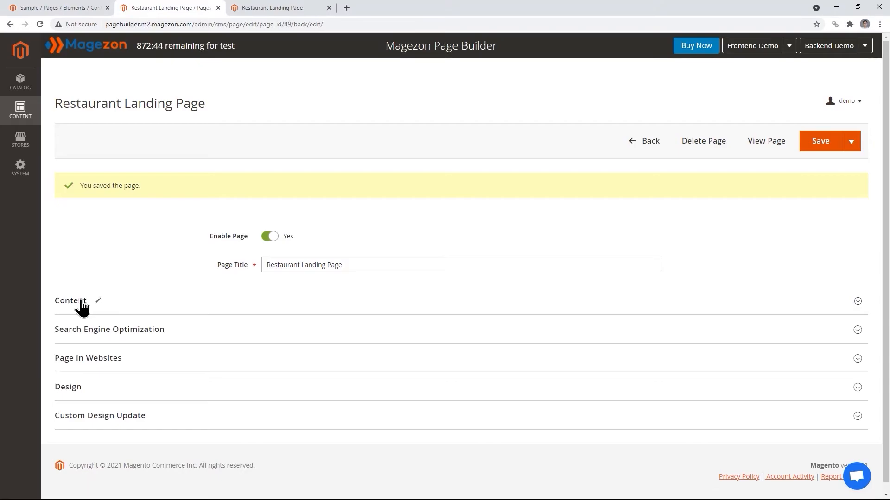
pyautogui.click(78, 300)
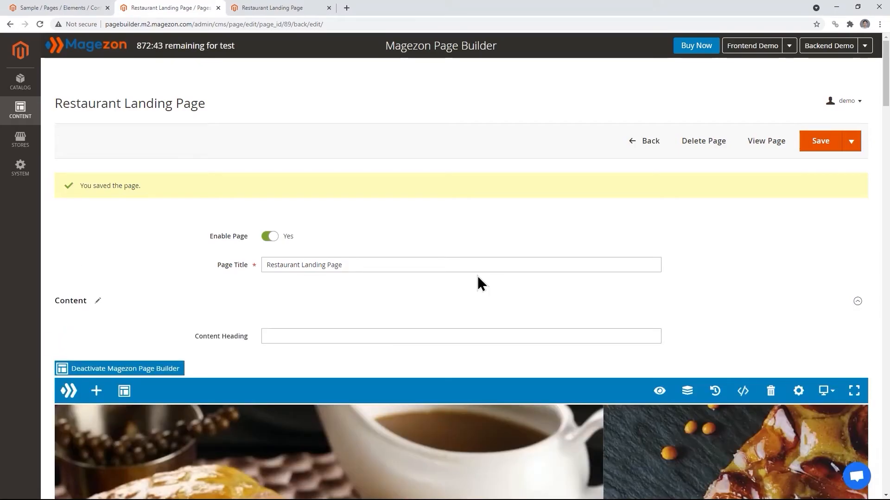
pyautogui.scroll(-20, 307, 305)
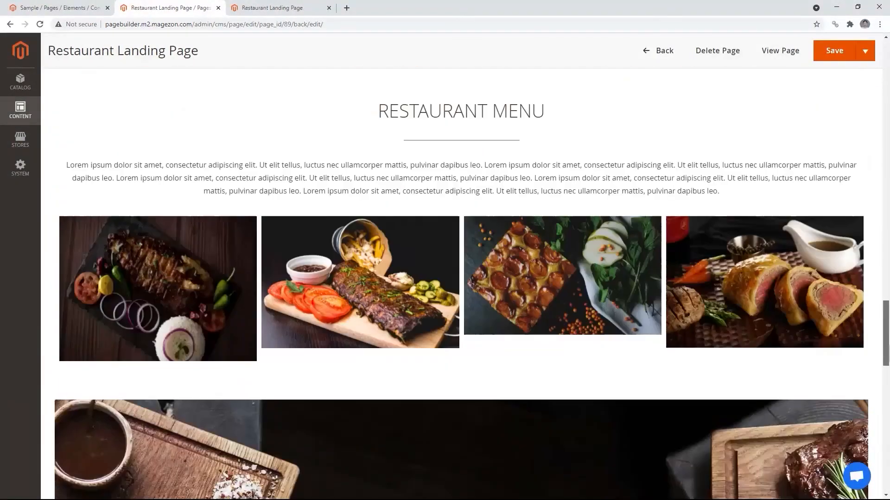
pyautogui.scroll(-15, 462, 283)
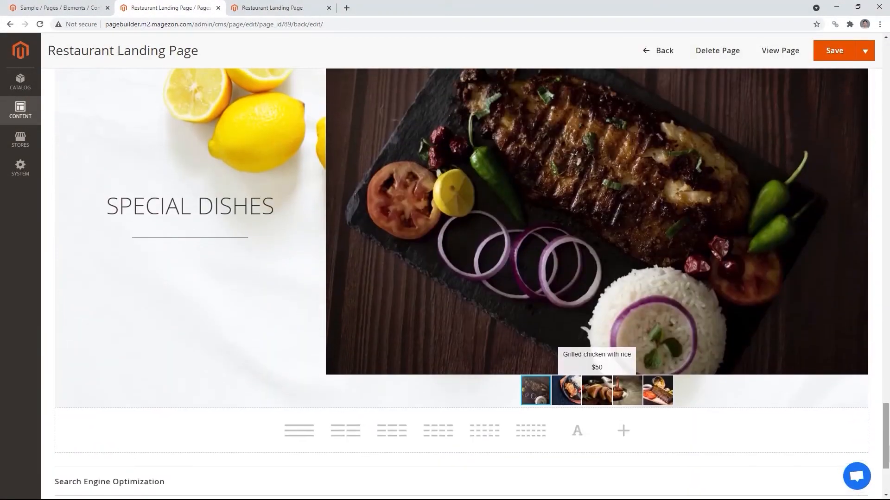
pyautogui.scroll(-4, 888, 450)
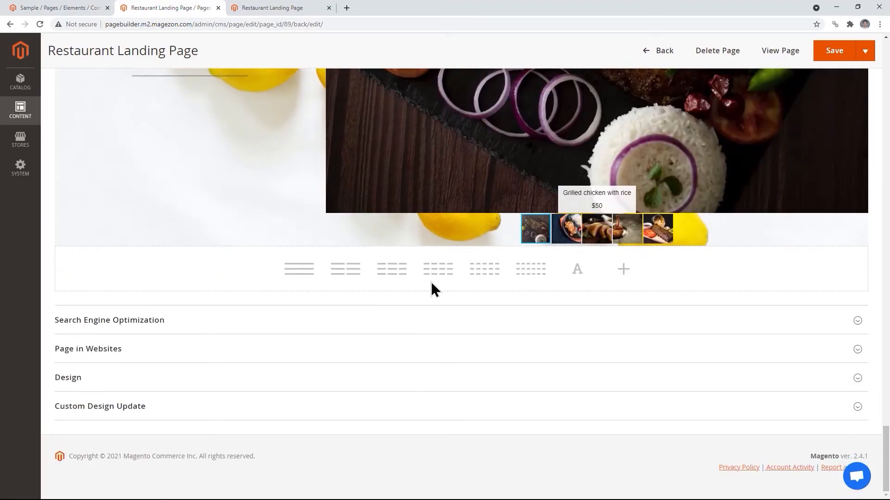
pyautogui.click(299, 269)
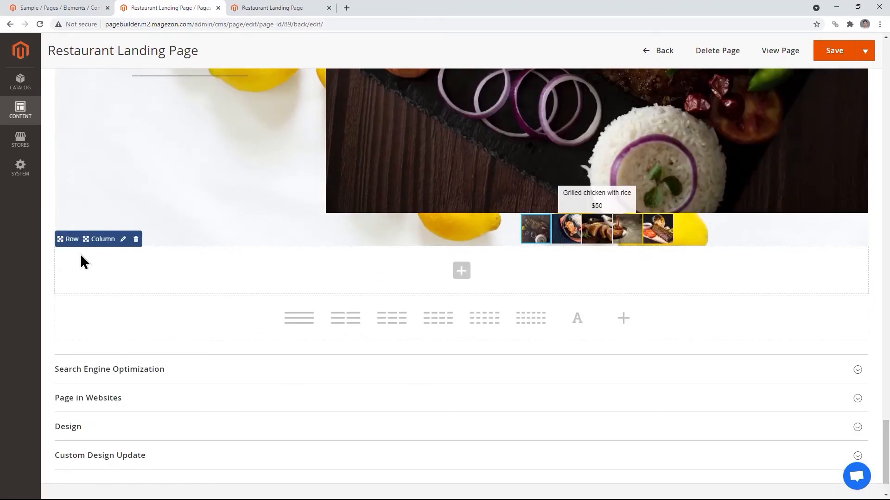
# Insert reservation.jpg from the magezon media folder as the new row's background image.
pyautogui.moveTo(74, 248)
pyautogui.click(84, 289)
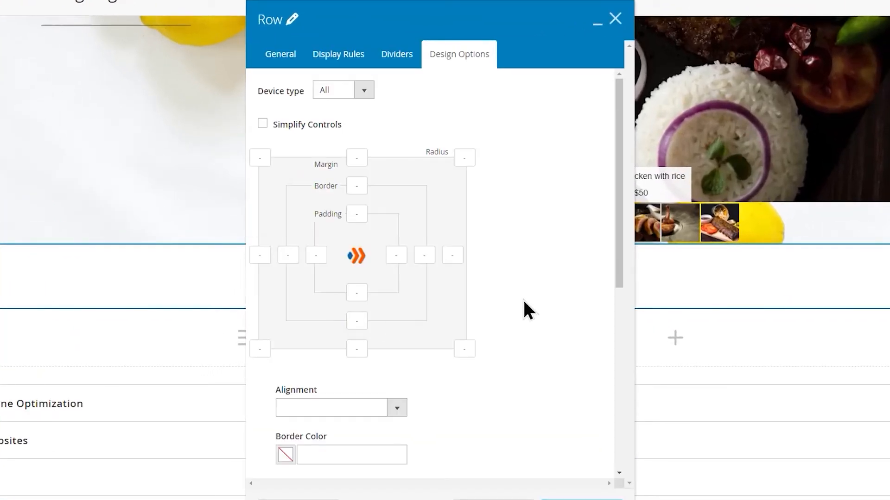
pyautogui.moveTo(619, 250); pyautogui.dragTo(606, 457)
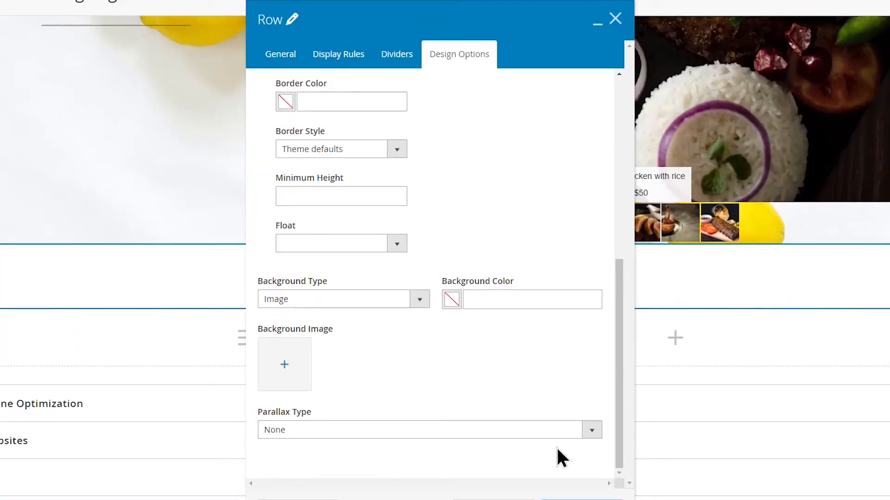
pyautogui.click(284, 369)
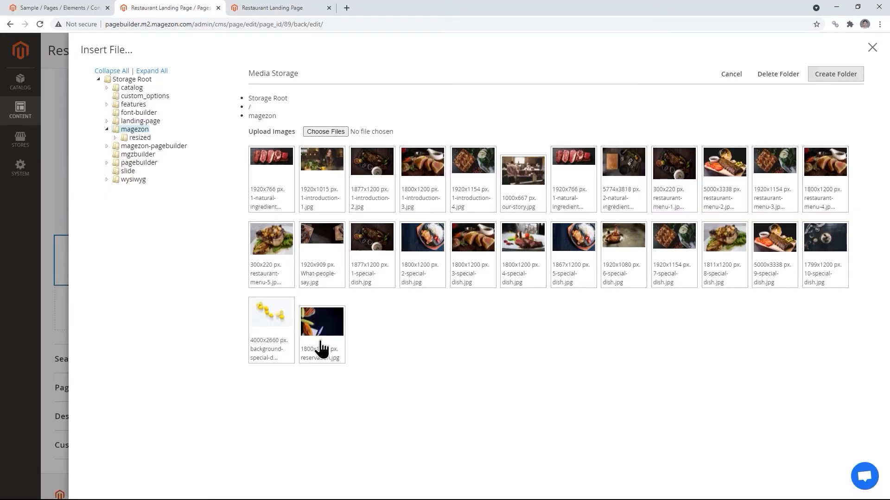
pyautogui.click(321, 343)
pyautogui.click(820, 74)
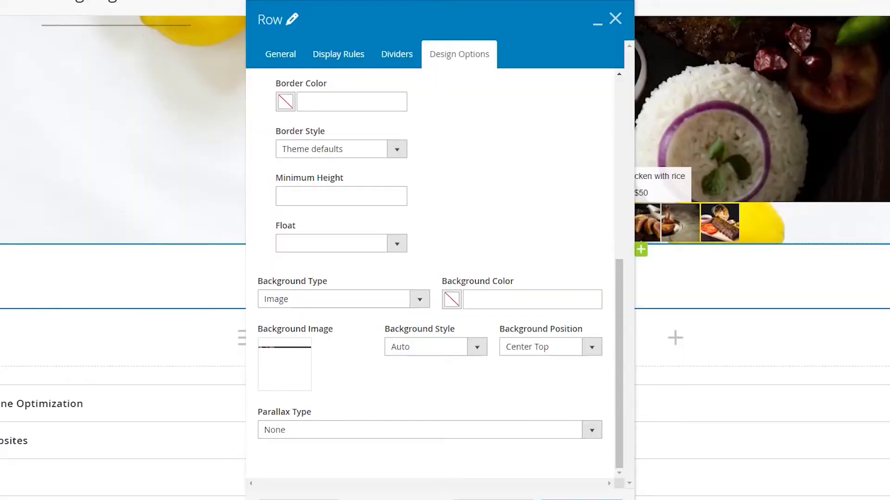
# Set the row's background style to Cover, position to Center Top and minimum height to 400, and save the row.
pyautogui.click(476, 350)
pyautogui.press('Escape')
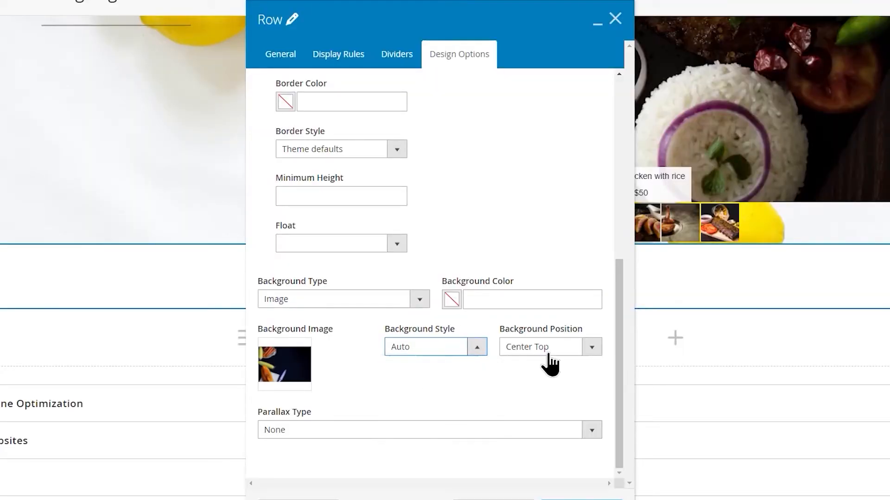
pyautogui.click(593, 350)
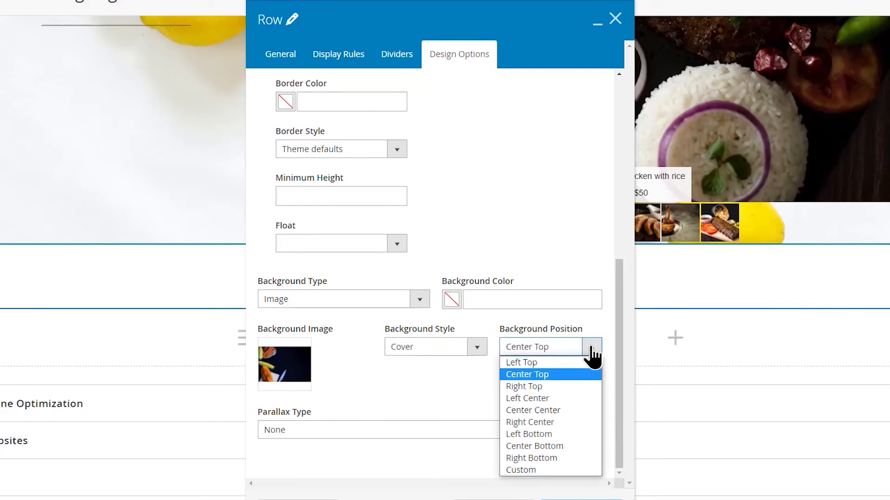
pyautogui.click(547, 375)
pyautogui.click(327, 196)
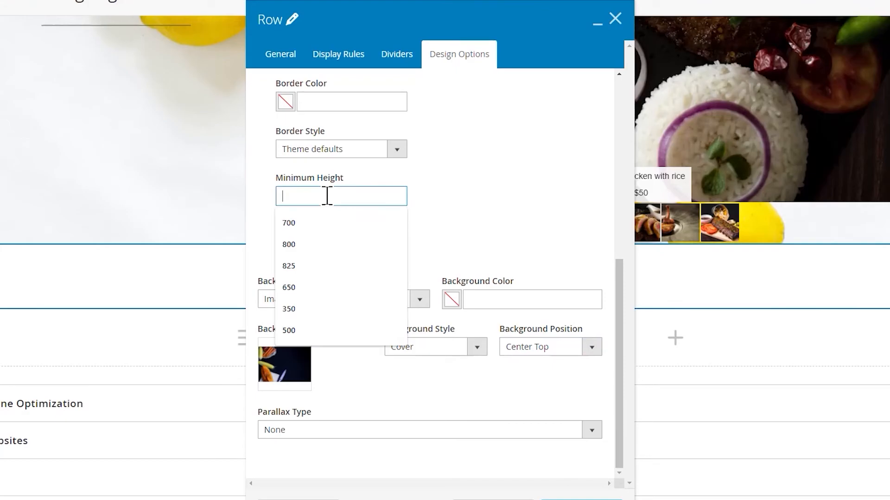
pyautogui.write('400')
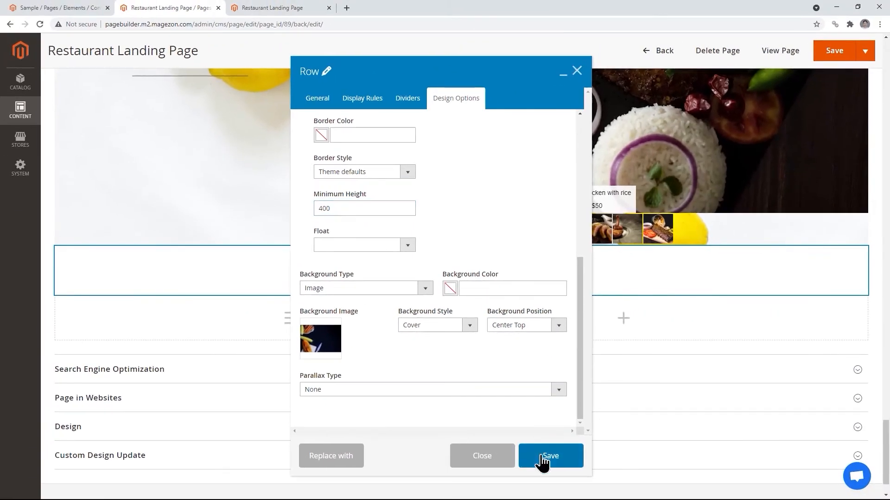
pyautogui.click(581, 499)
# Add a Heading element to the new row with the text RESERVATION.
pyautogui.click(461, 273)
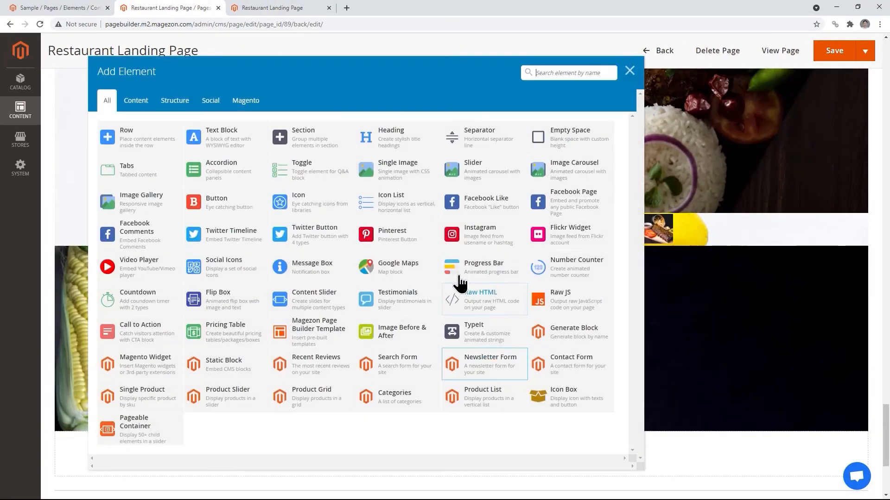
pyautogui.click(399, 148)
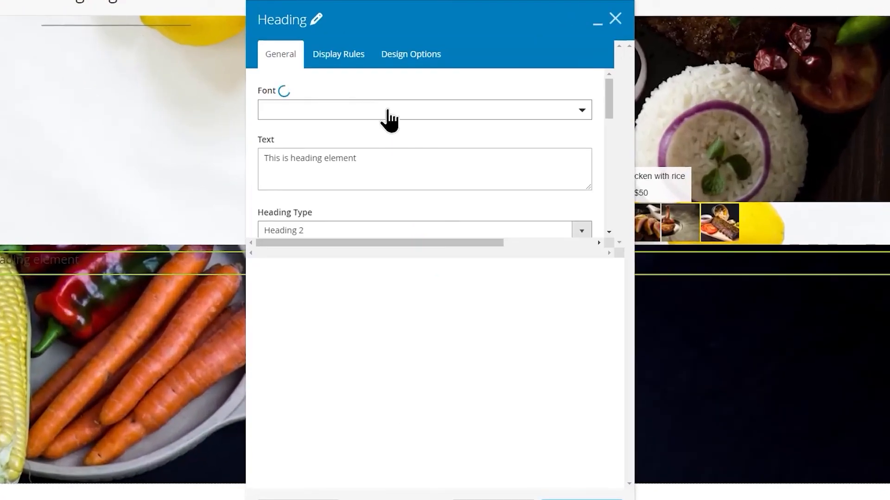
pyautogui.click(369, 155)
pyautogui.hotkey('ctrl', 'a')
pyautogui.write('RESERVATION')
# Style the RESERVATION heading with font size 40, font weight 300 and text color #ffffff.
pyautogui.click(351, 277)
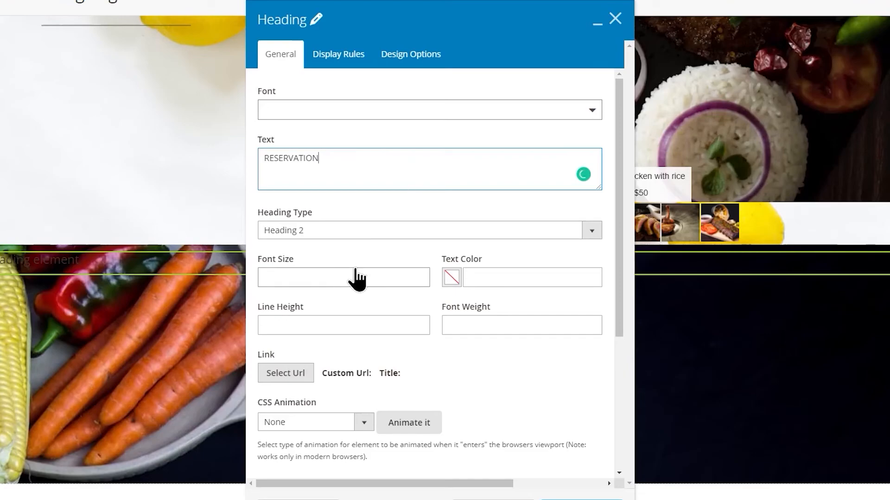
pyautogui.write('40')
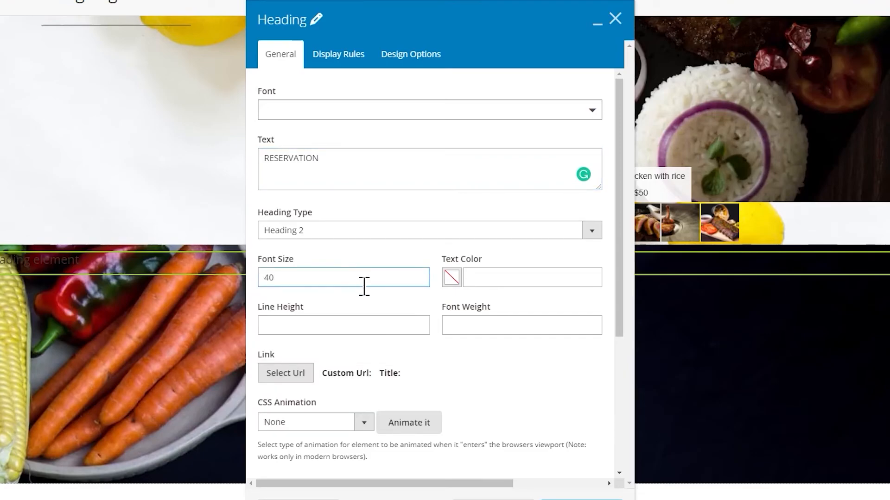
pyautogui.click(453, 323)
pyautogui.write('300')
pyautogui.click(451, 277)
pyautogui.click(538, 300)
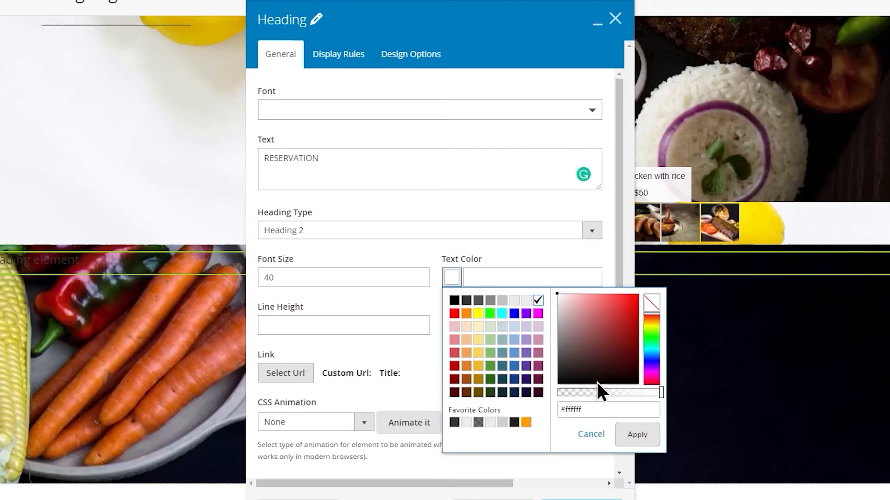
pyautogui.click(637, 436)
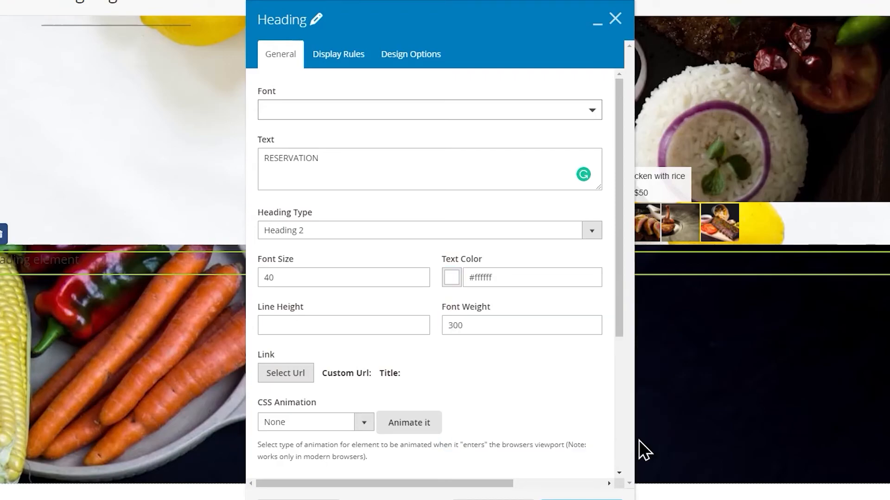
# Set the RESERVATION heading's alignment to Center and save the element.
pyautogui.click(427, 65)
pyautogui.moveTo(619, 155); pyautogui.dragTo(616, 282)
pyautogui.click(397, 181)
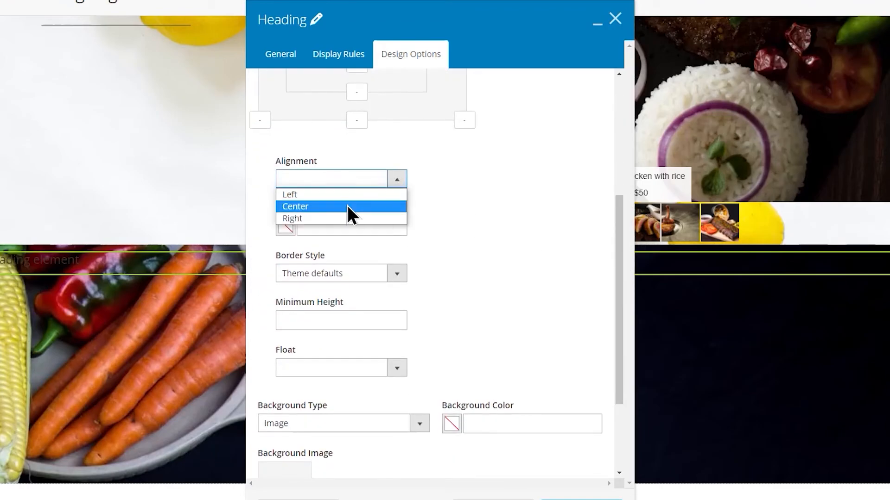
pyautogui.press('Escape')
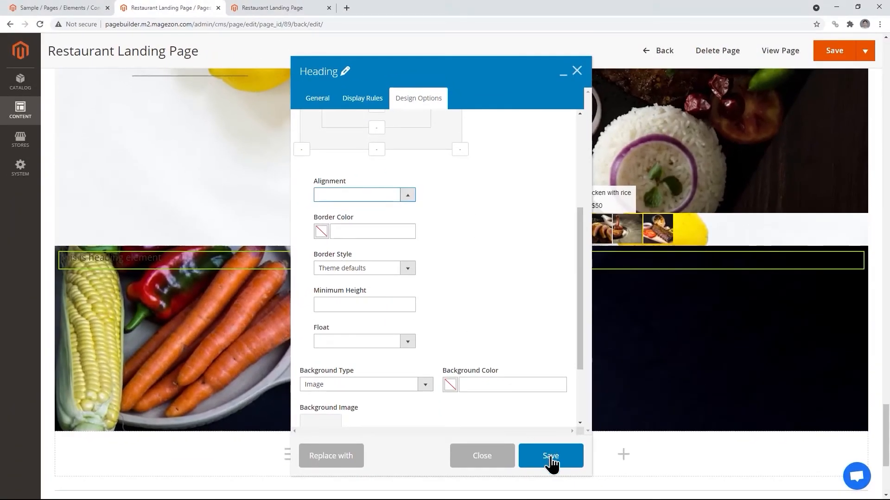
pyautogui.click(551, 456)
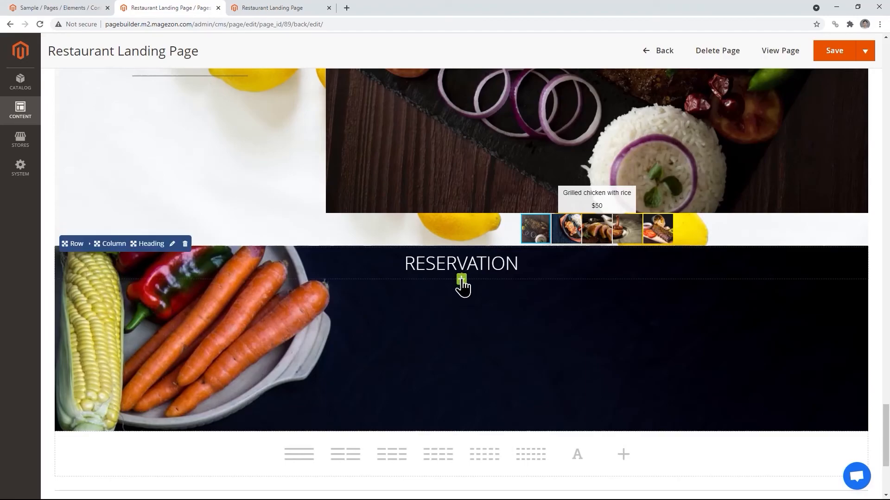
# Add a Text Block below the RESERVATION heading and replace its placeholder with the restaurant's address, phone number and e-mail.
pyautogui.click(462, 281)
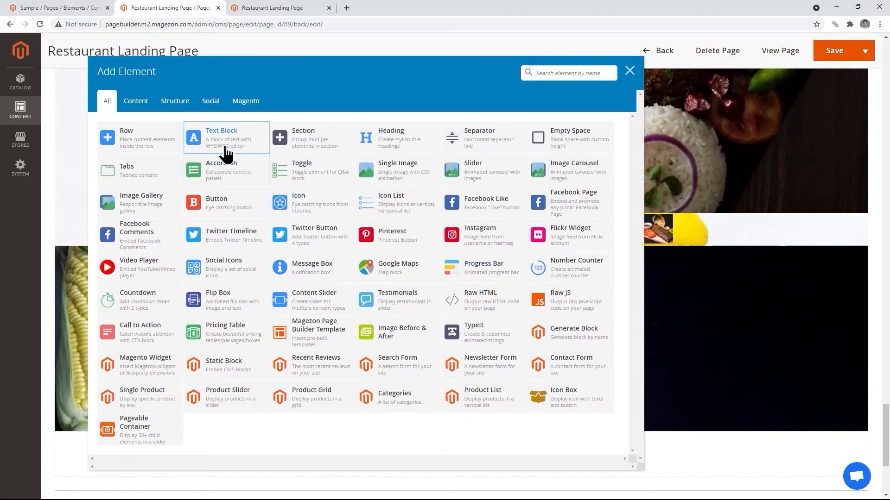
pyautogui.click(224, 150)
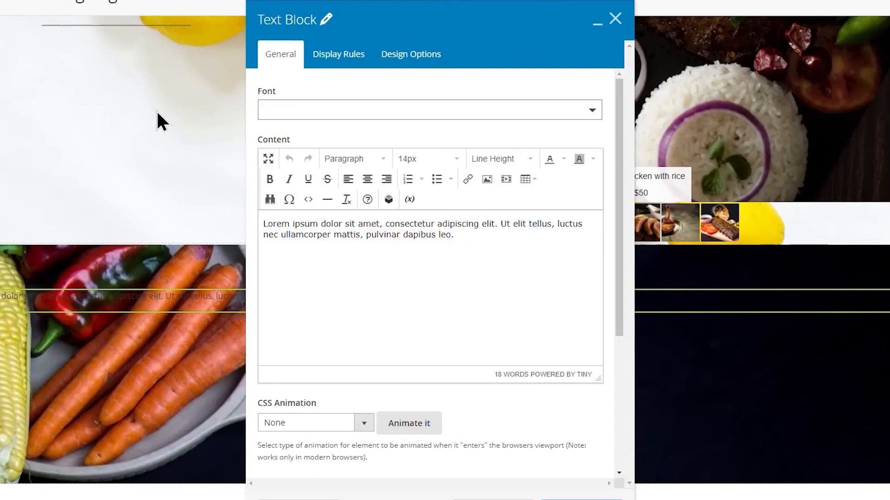
pyautogui.hotkey('ctrl', 'a')
pyautogui.hotkey('ctrl', 'v')
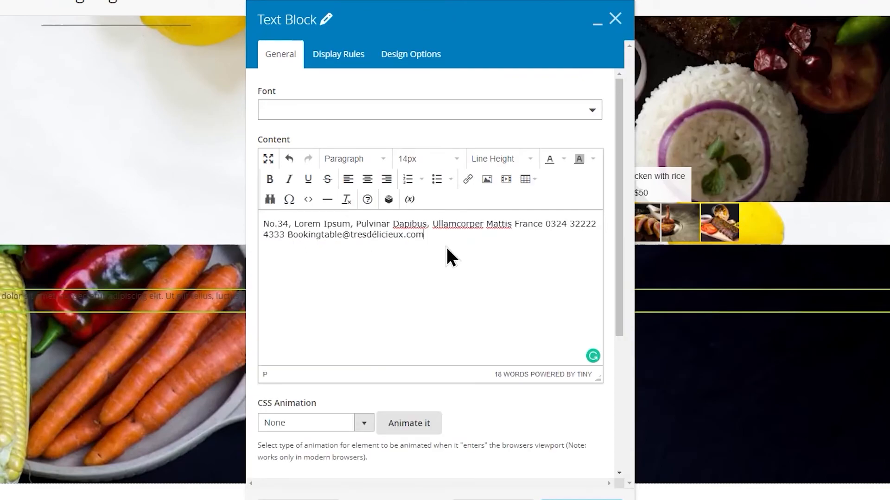
# Split the contact text into three paragraphs, breaking it before "France" and before the e-mail address.
pyautogui.click(515, 224)
pyautogui.press('Return')
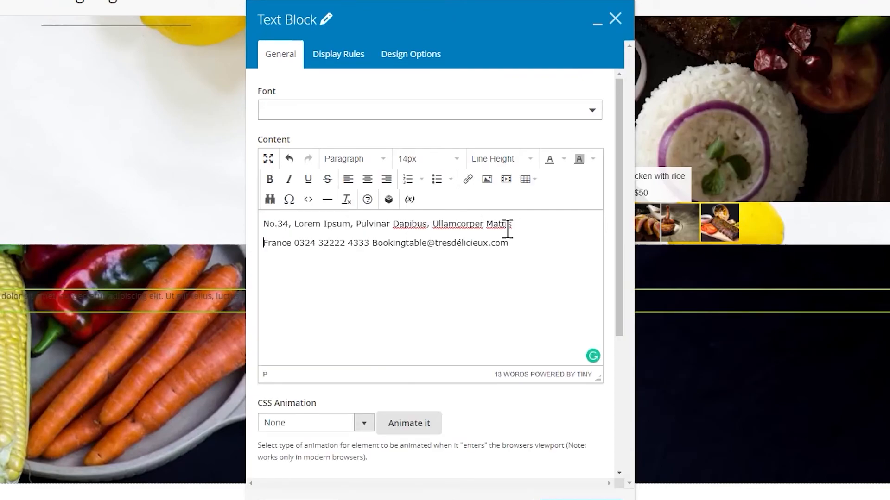
pyautogui.click(373, 243)
pyautogui.press('Return')
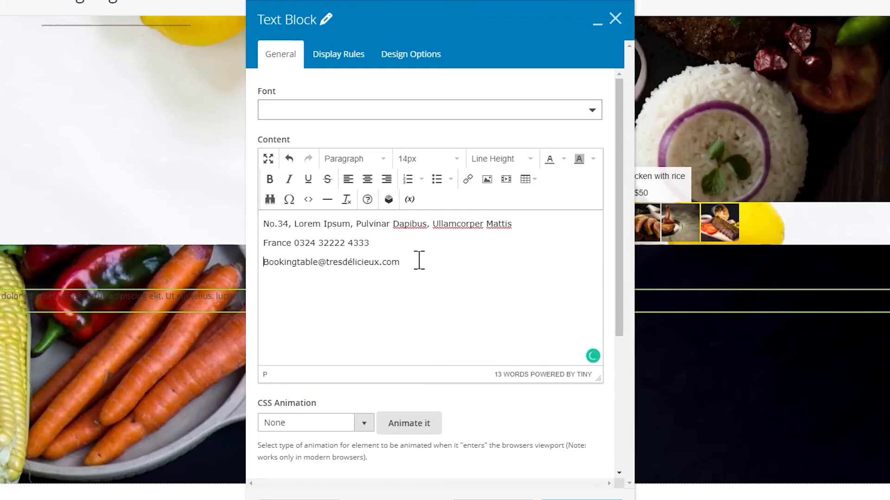
# Center all the contact lines and format them with 16px font size, 28px line height and white text color.
pyautogui.moveTo(419, 260); pyautogui.dragTo(253, 224)
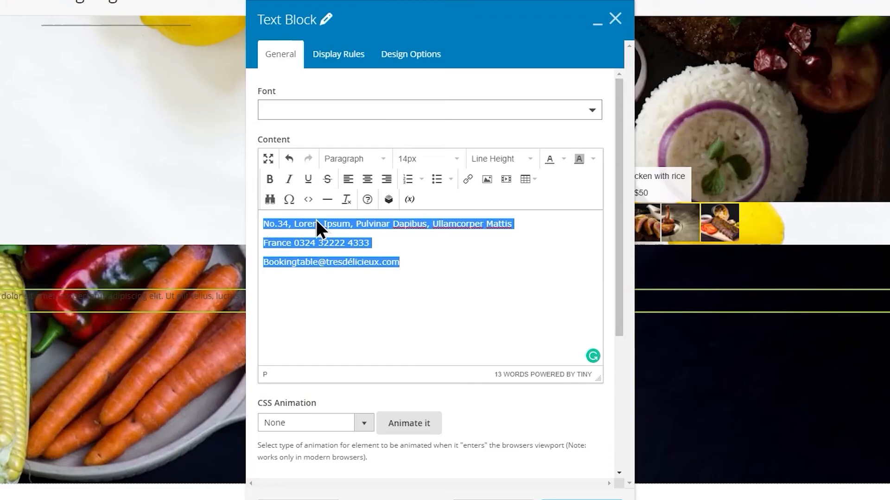
pyautogui.click(369, 180)
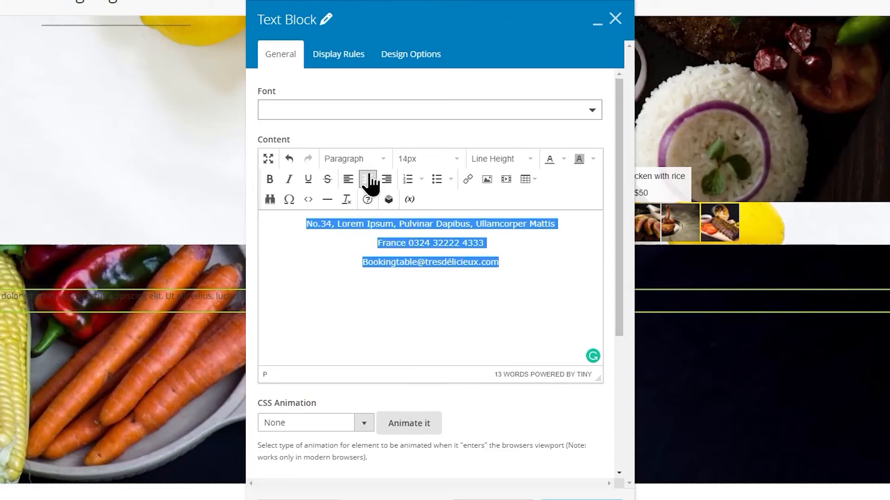
pyautogui.click(452, 159)
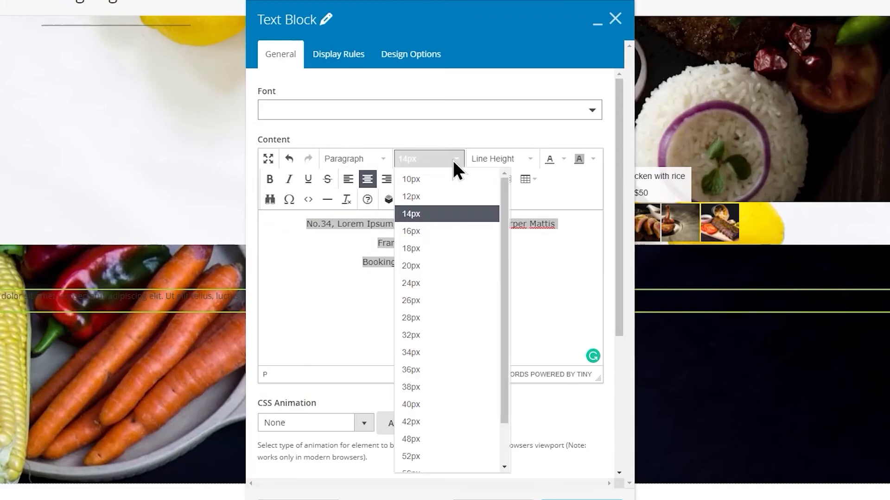
pyautogui.click(417, 231)
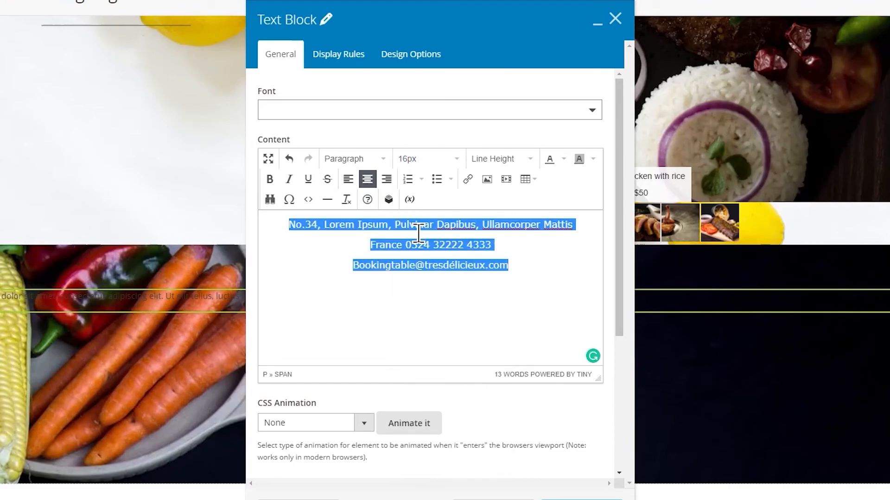
pyautogui.click(535, 159)
pyautogui.click(484, 318)
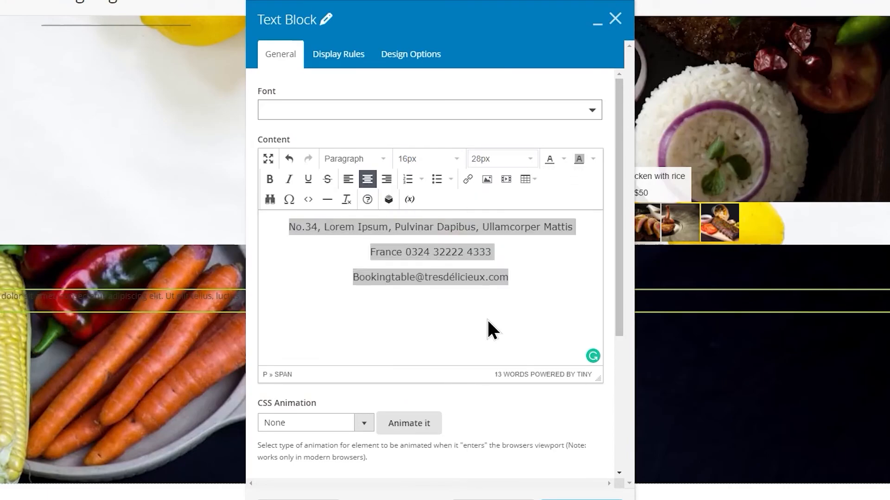
pyautogui.click(563, 159)
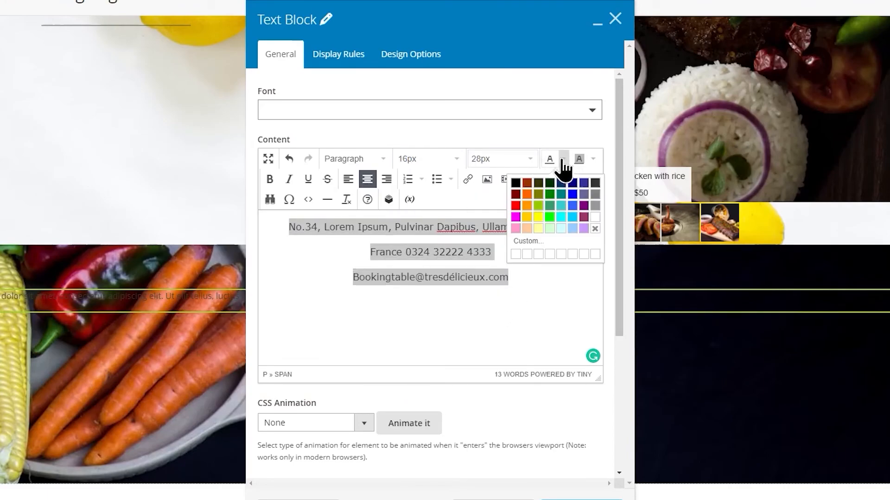
pyautogui.click(595, 216)
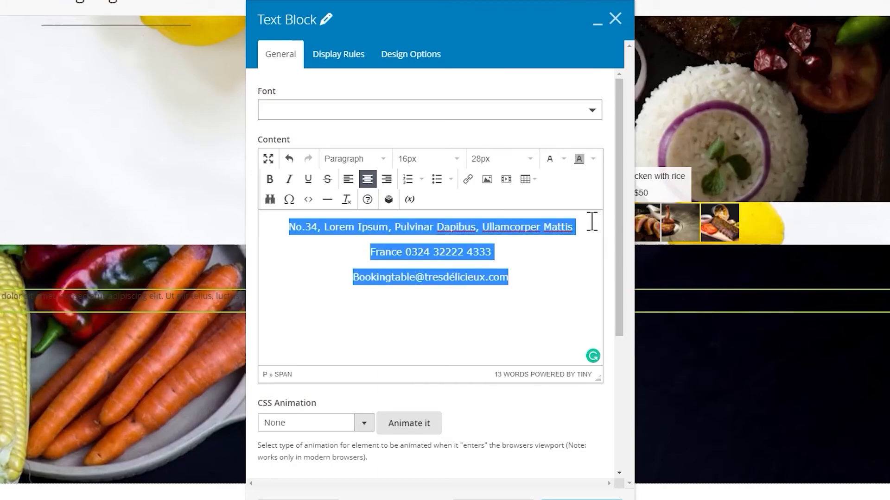
# Set the contact text block's top padding to 15 and save the element.
pyautogui.click(412, 65)
pyautogui.click(360, 214)
pyautogui.write('15')
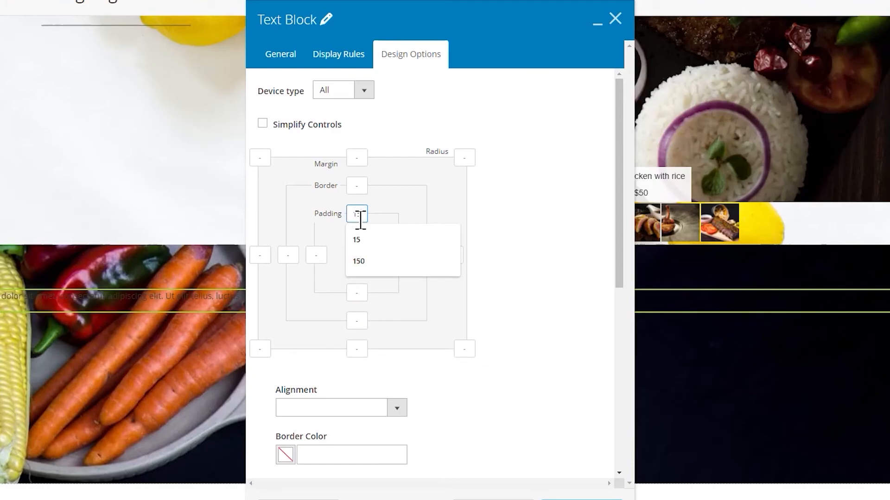
pyautogui.click(366, 235)
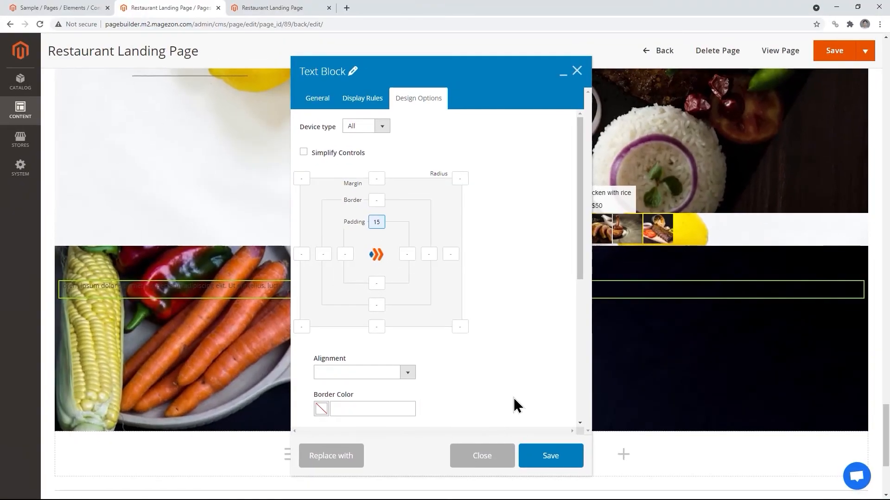
pyautogui.click(538, 452)
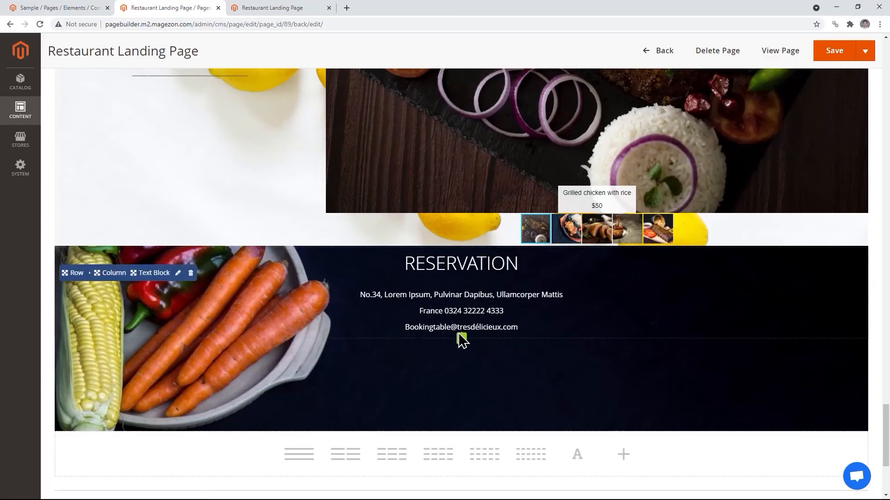
# Add a Button element below the contact text and set its text to "Book a table".
pyautogui.click(462, 338)
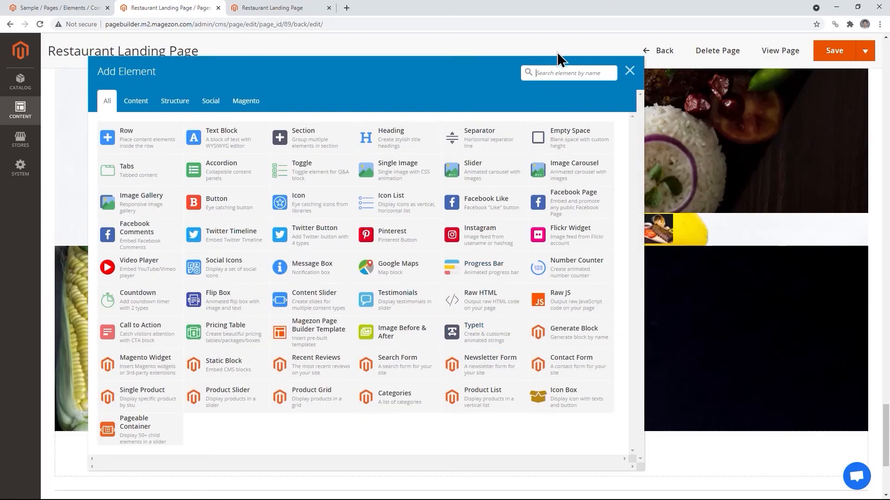
pyautogui.write('but')
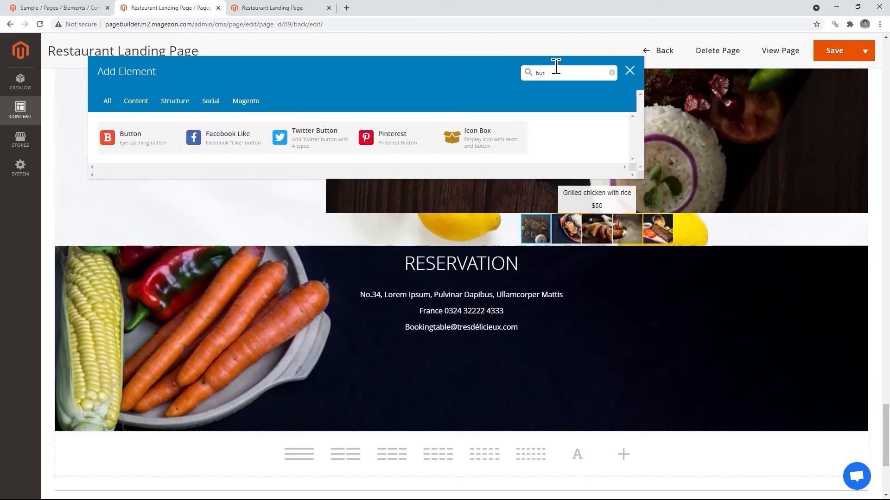
pyautogui.click(139, 135)
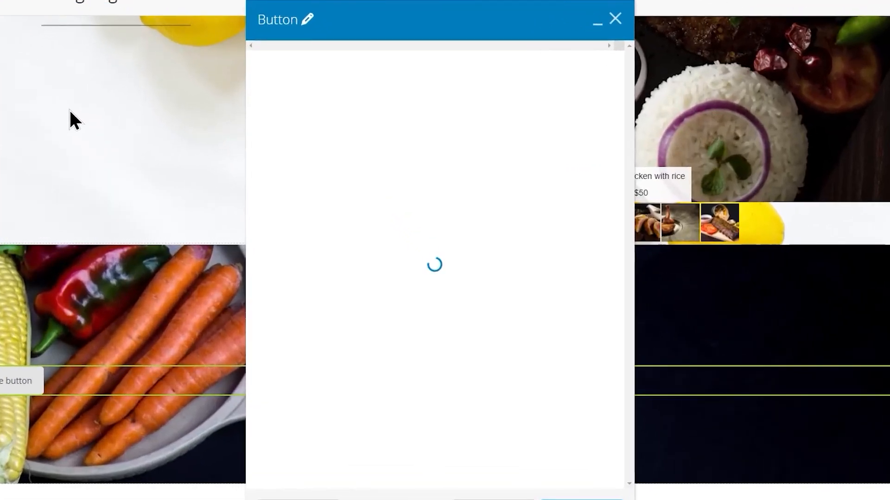
pyautogui.click(347, 152)
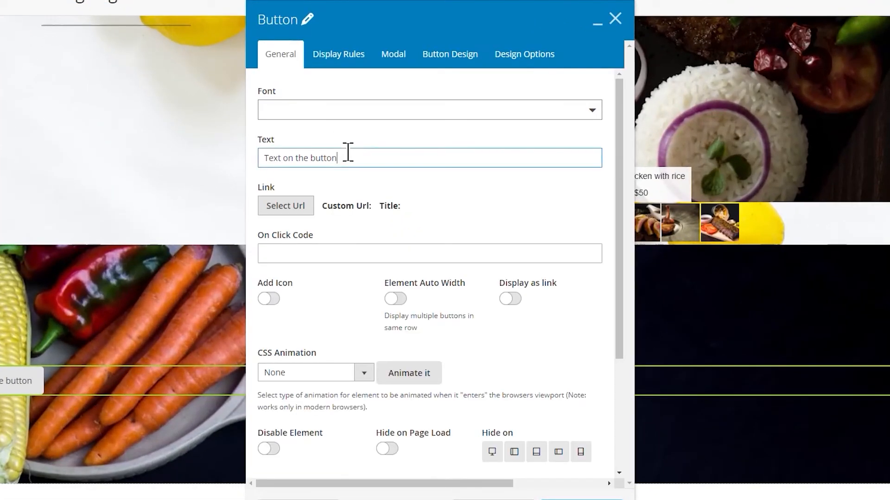
pyautogui.hotkey('ctrl', 'a')
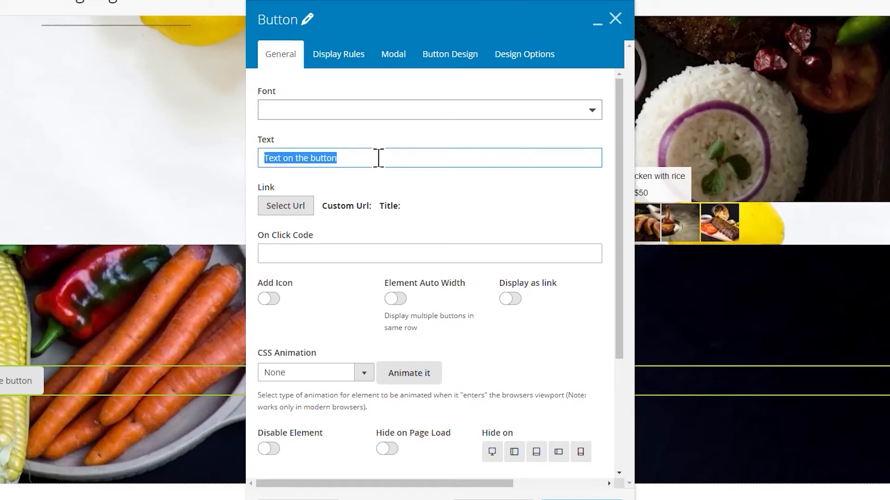
pyautogui.write('Book a table')
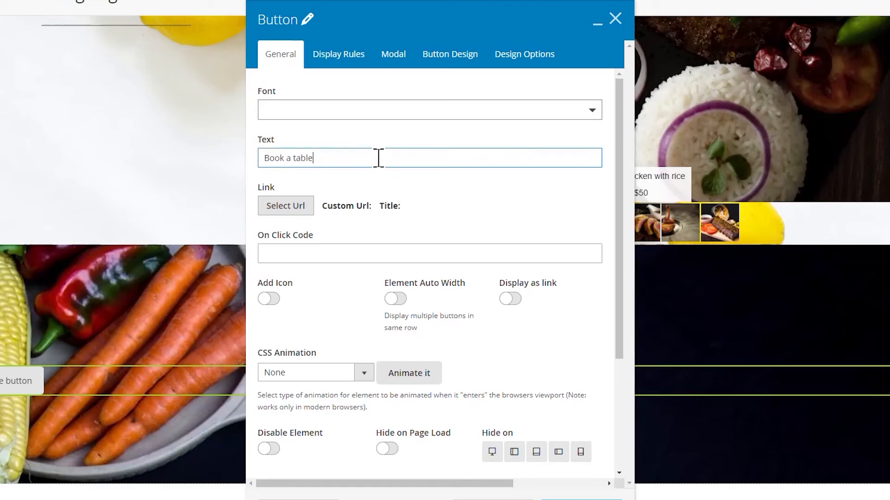
pyautogui.click(295, 203)
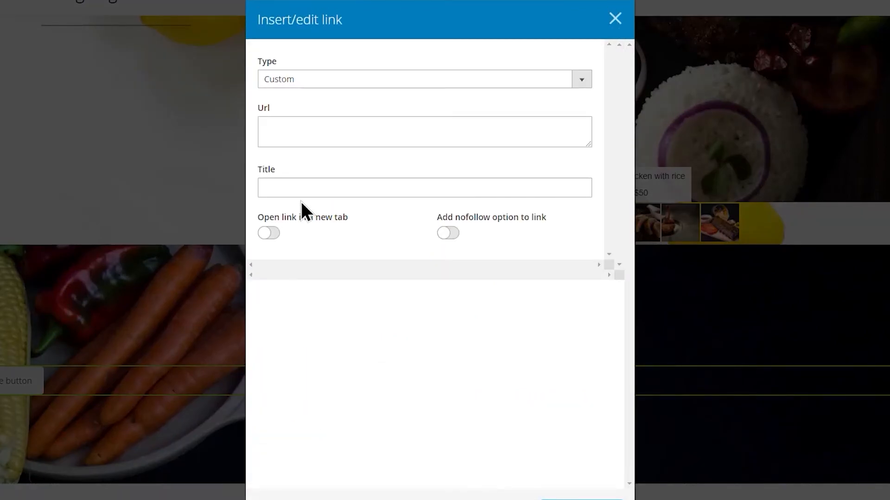
pyautogui.click(317, 192)
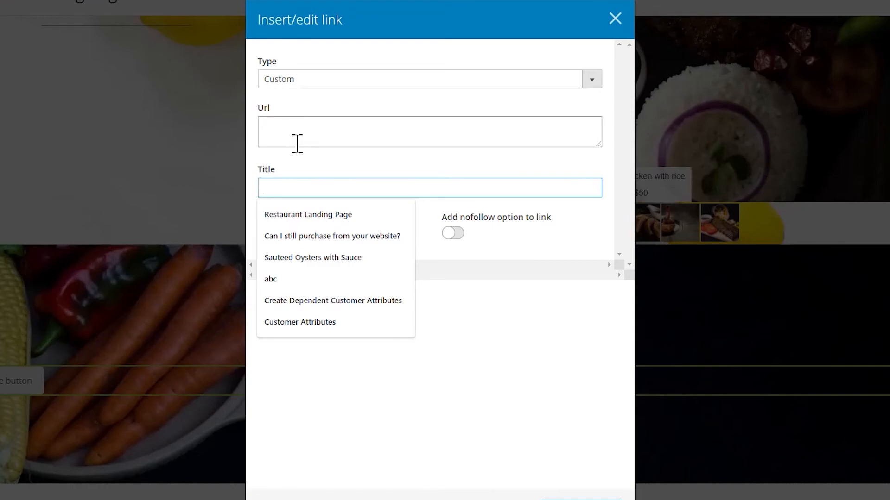
pyautogui.click(306, 215)
pyautogui.click(348, 134)
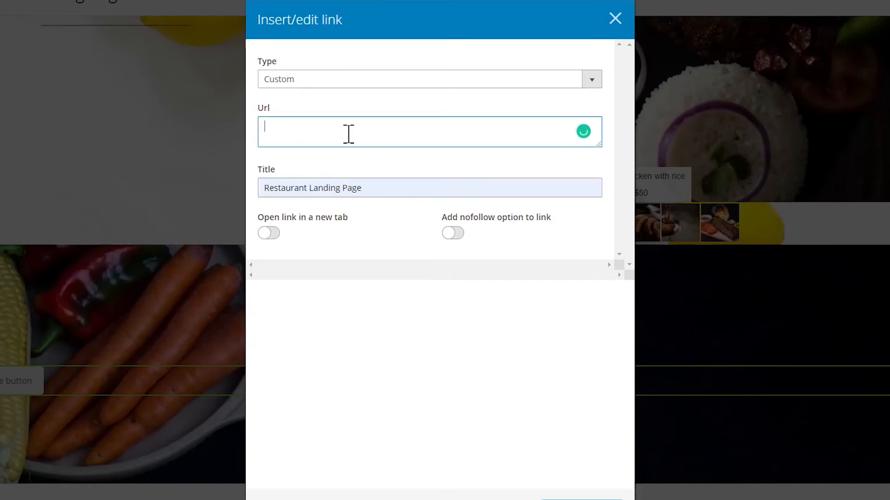
pyautogui.write('http://pagebuilder.magezon.com/restaurant-landing-page')
pyautogui.click(270, 233)
pyautogui.scroll(-1, 278, 227)
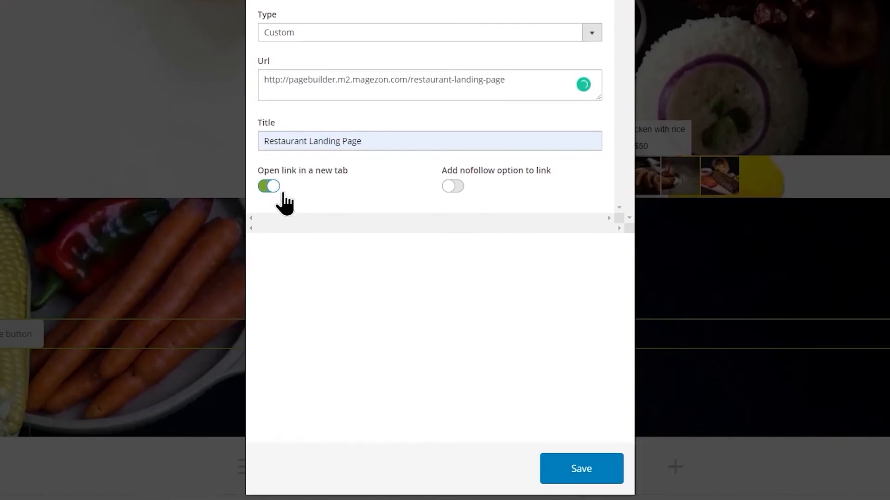
pyautogui.click(581, 469)
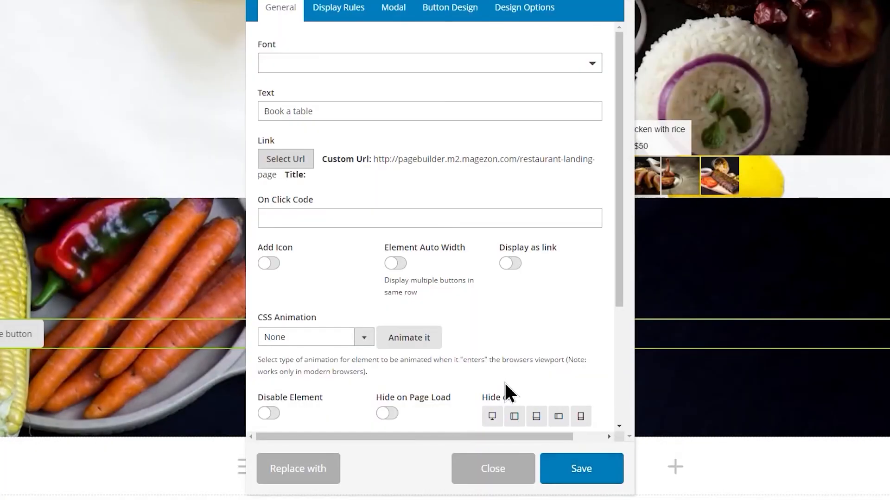
# Style the button with size Large, background color #643007 and white text color.
pyautogui.scroll(1, 452, 302)
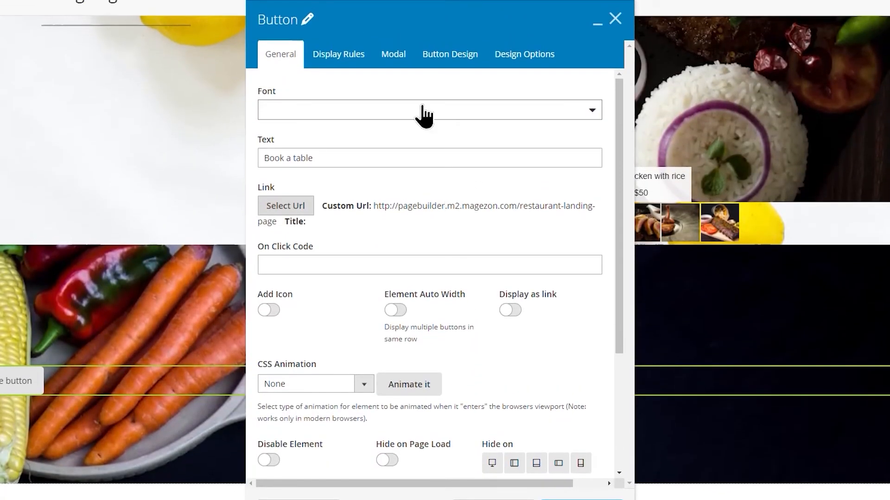
pyautogui.click(430, 58)
pyautogui.click(470, 114)
pyautogui.click(418, 147)
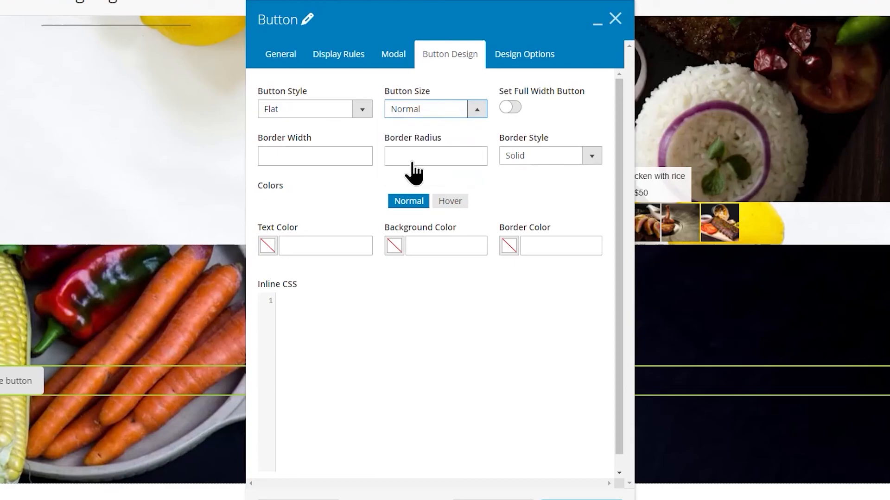
pyautogui.press('Down')
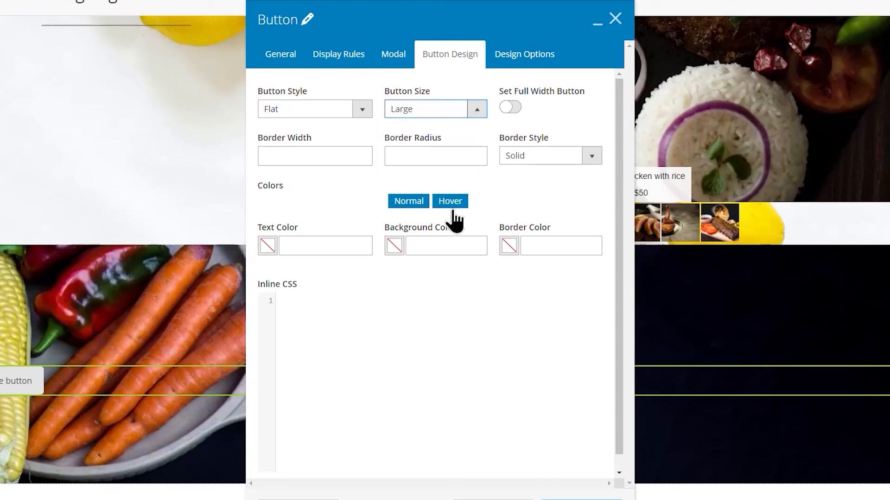
pyautogui.click(429, 245)
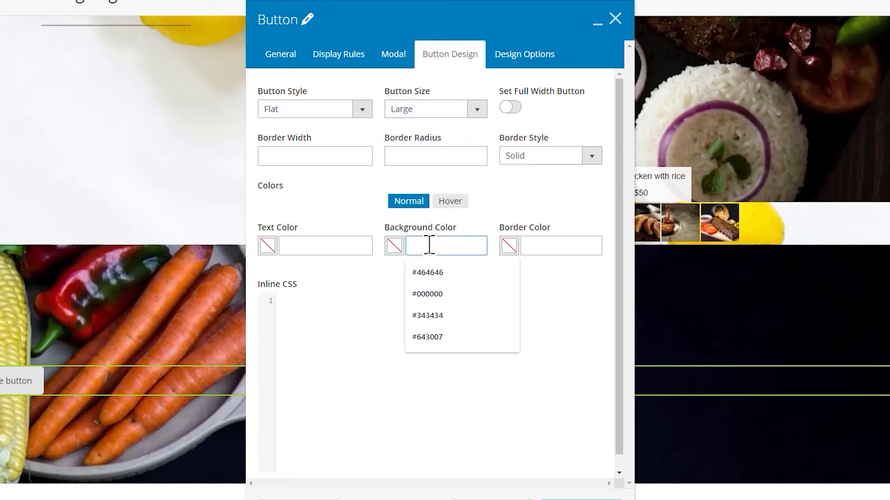
pyautogui.write('#643007')
pyautogui.click(460, 270)
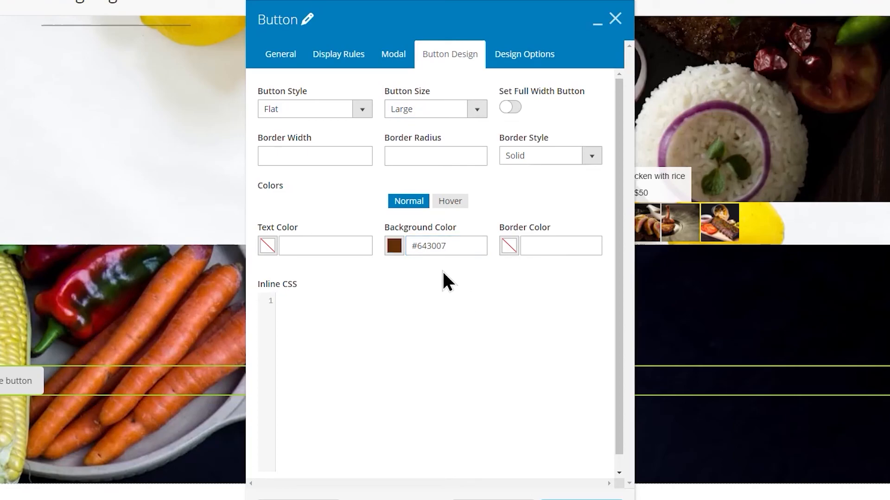
pyautogui.click(272, 249)
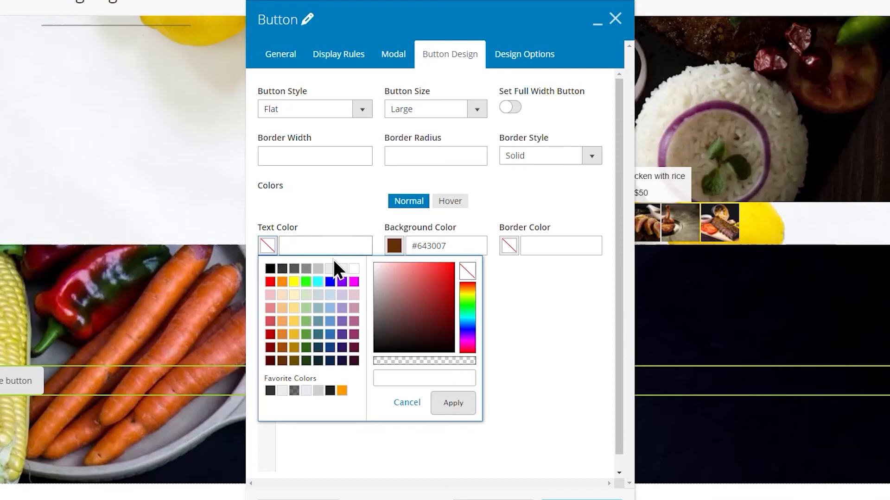
pyautogui.click(354, 269)
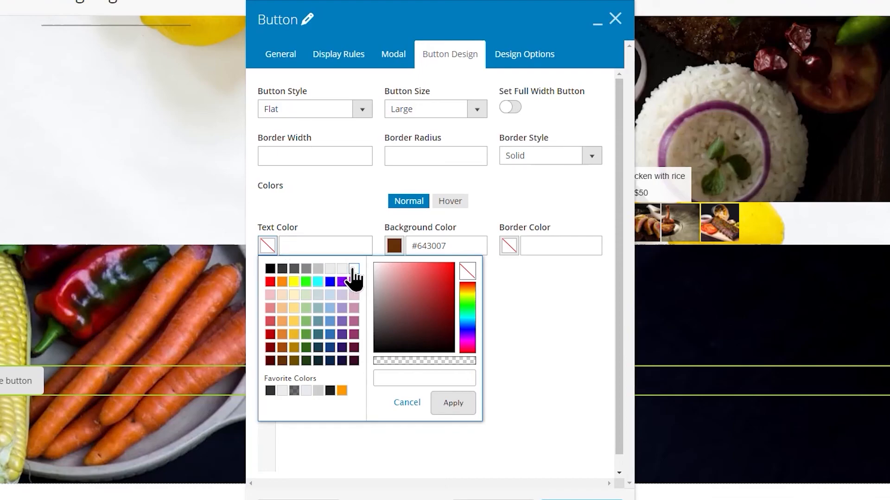
pyautogui.click(450, 399)
# Set the button's top padding to 15 and its alignment to Center, and save the element.
pyautogui.click(529, 56)
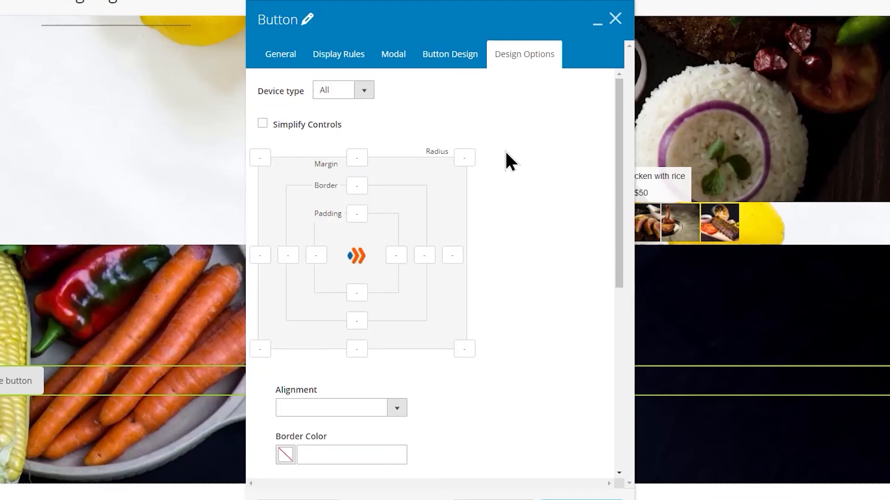
pyautogui.moveTo(618, 174); pyautogui.dragTo(618, 198)
pyautogui.click(364, 150)
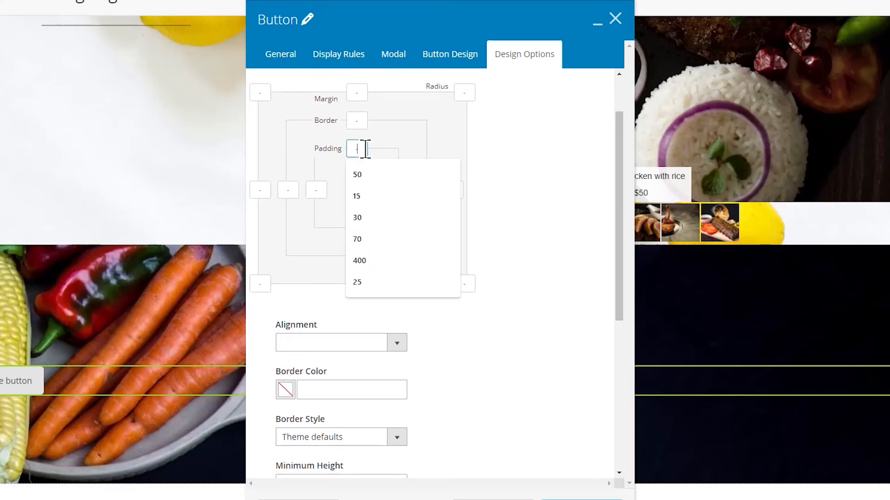
pyautogui.click(363, 196)
pyautogui.click(397, 345)
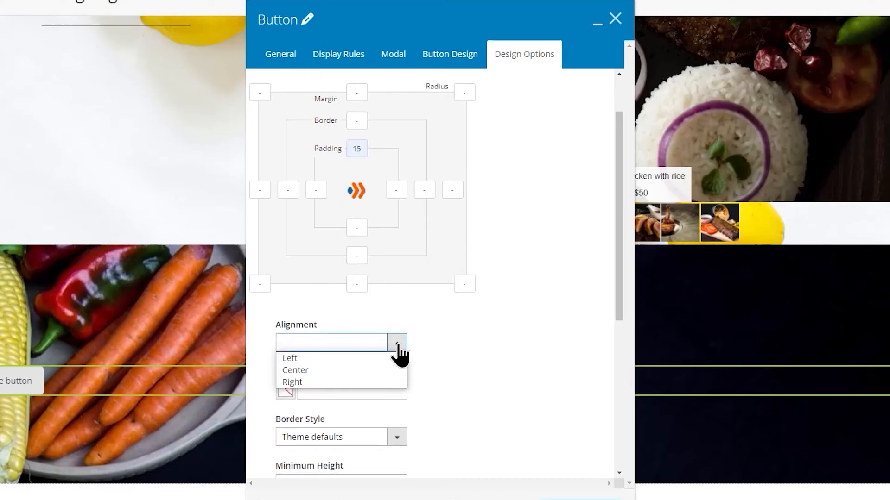
pyautogui.click(313, 382)
pyautogui.moveTo(619, 318); pyautogui.dragTo(615, 458)
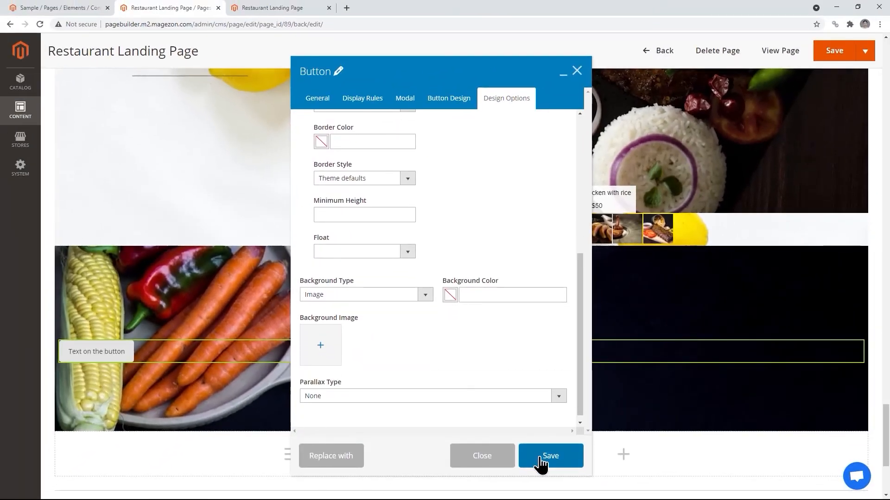
pyautogui.click(540, 459)
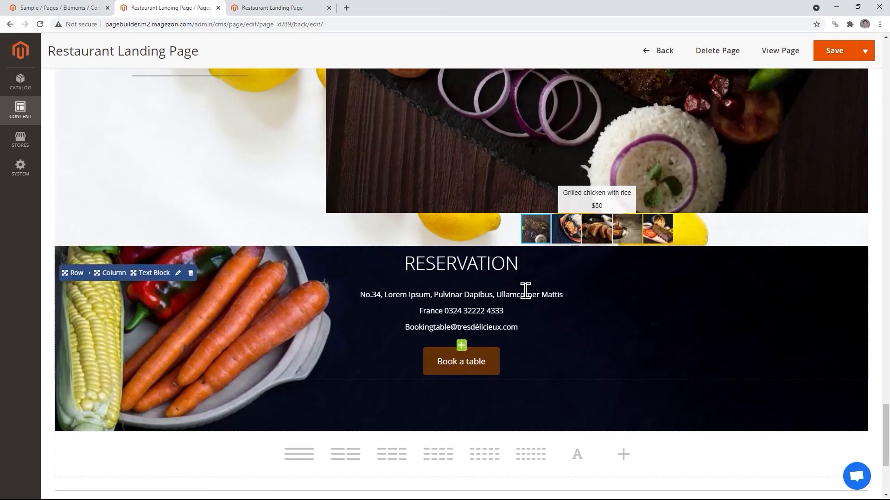
# Enable equal column height for the Reservation row with content position Middle, and save the row.
pyautogui.moveTo(75, 273)
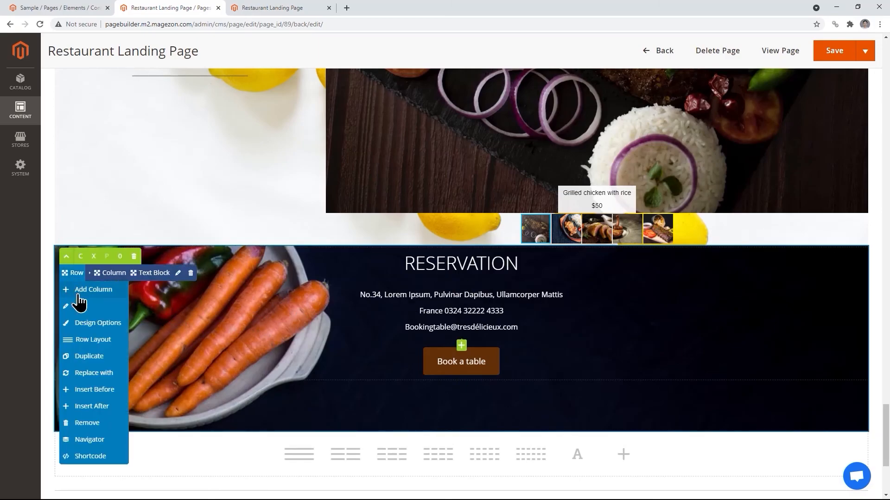
pyautogui.click(86, 306)
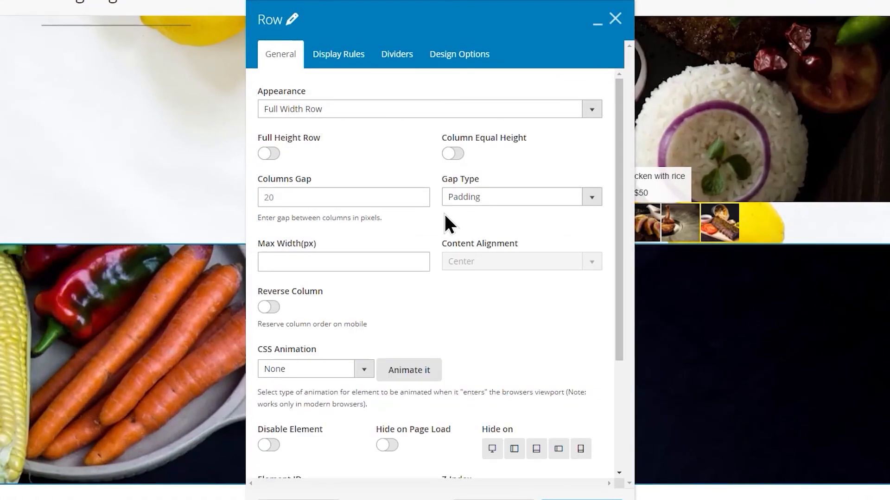
pyautogui.click(454, 154)
pyautogui.click(591, 157)
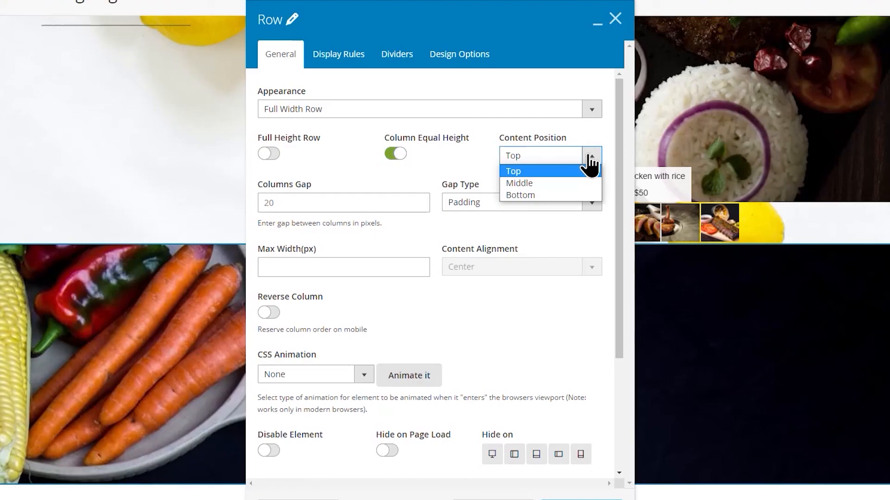
pyautogui.click(529, 173)
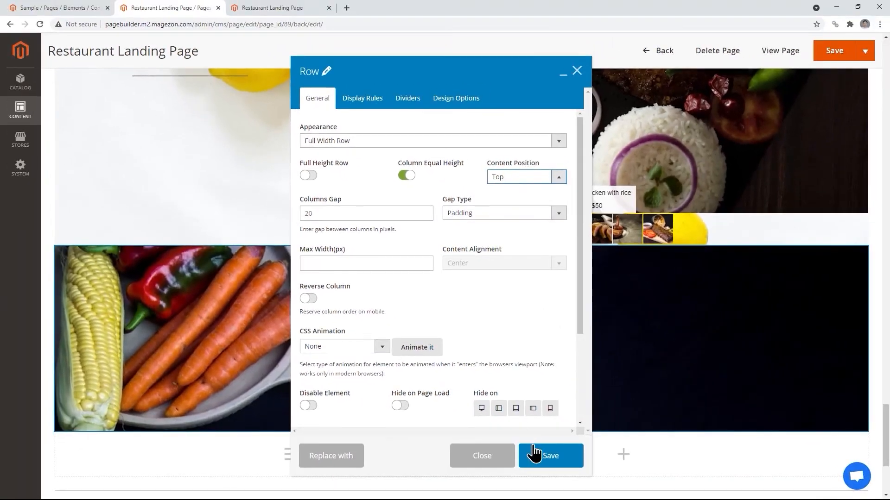
pyautogui.click(545, 459)
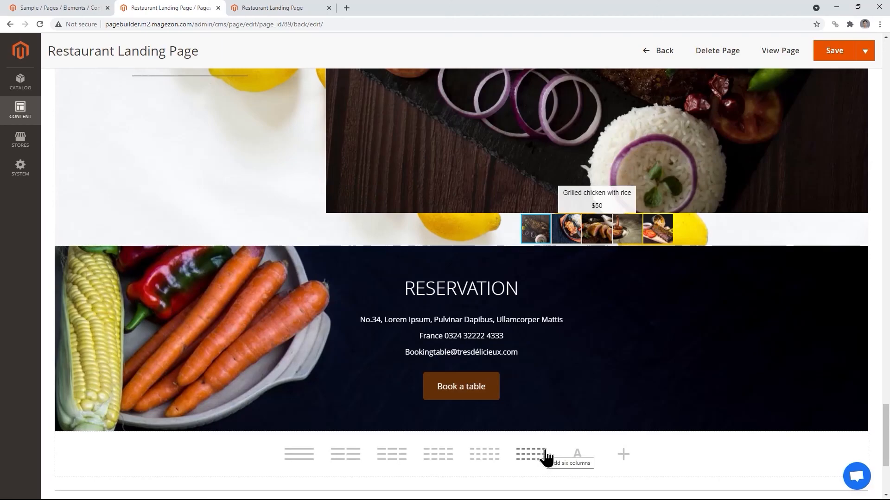
# Save the page and reload the live Restaurant Landing Page to check its Reservation section.
pyautogui.click(833, 56)
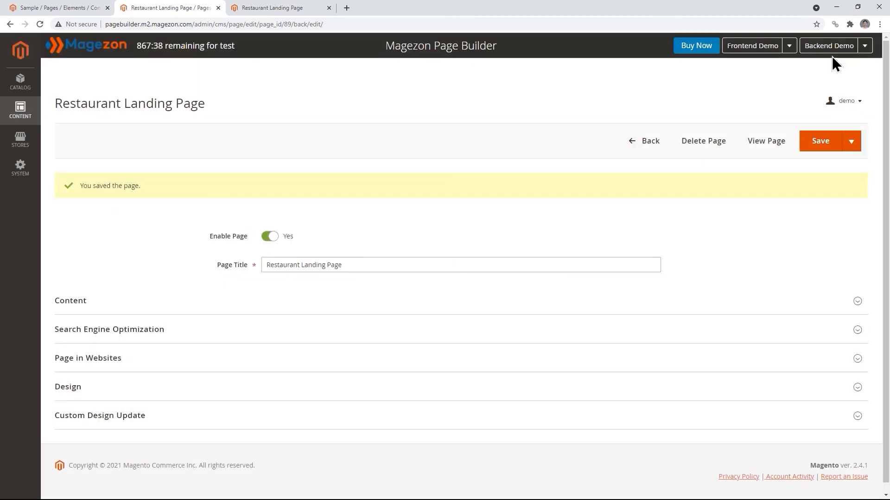
pyautogui.click(258, 8)
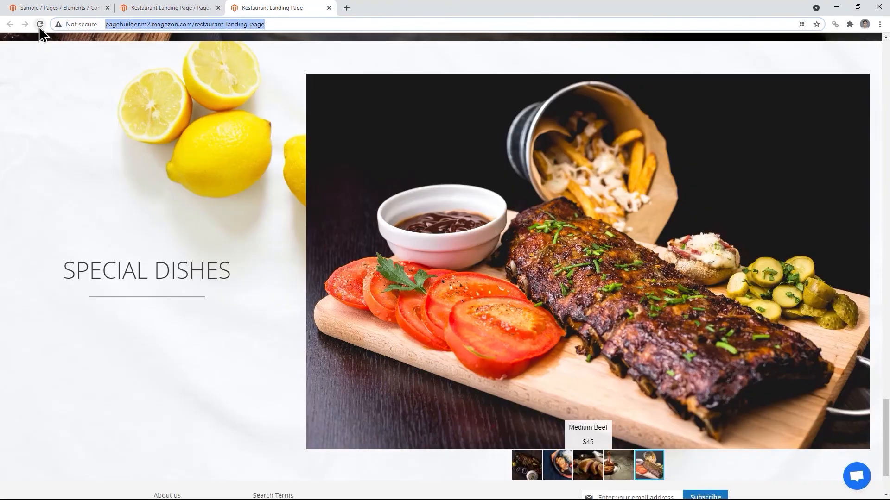
pyautogui.click(40, 24)
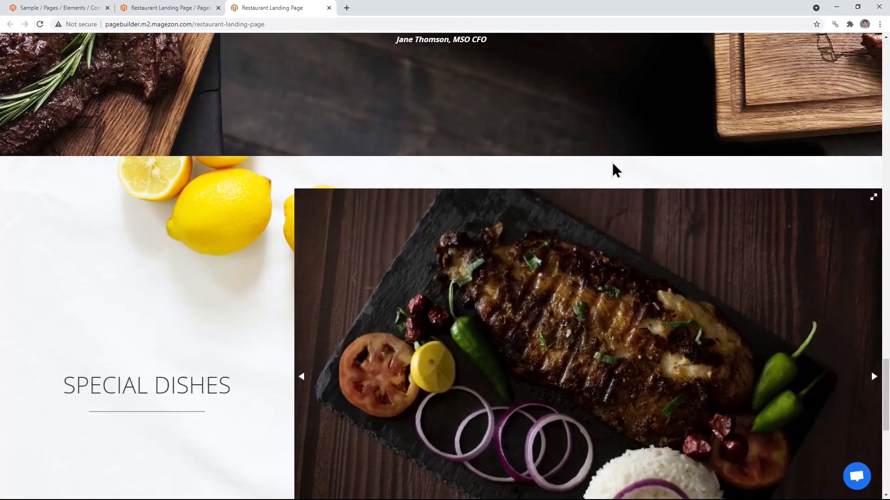
pyautogui.moveTo(888, 370); pyautogui.dragTo(889, 430)
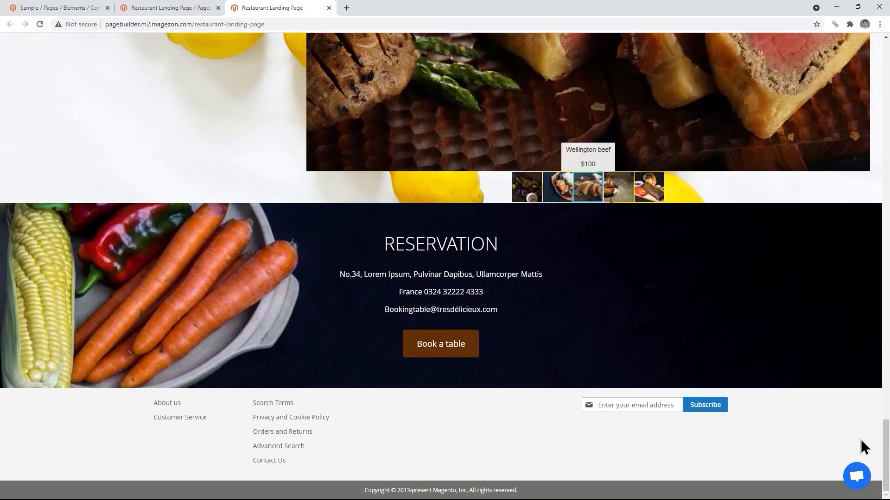
# Review the finished live landing page from the header and hero slider down to the Reservation section and footer.
pyautogui.moveTo(886, 452); pyautogui.dragTo(884, 77)
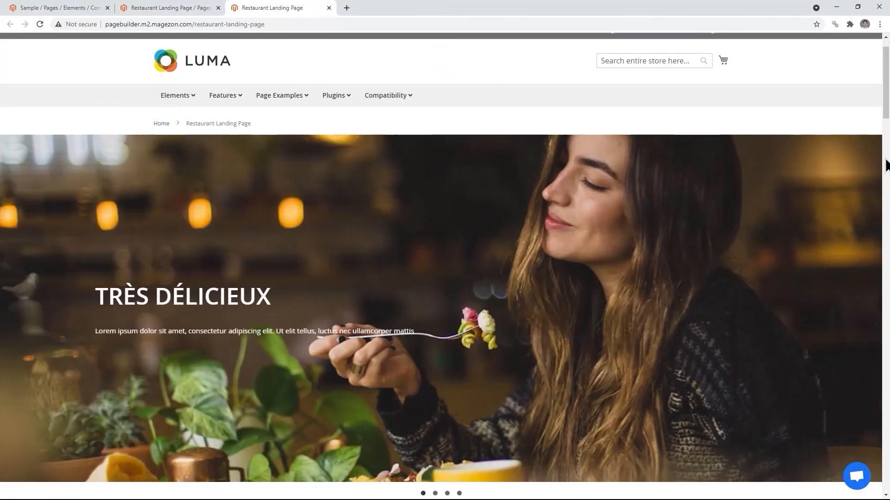
pyautogui.scroll(-10, 888, 162)
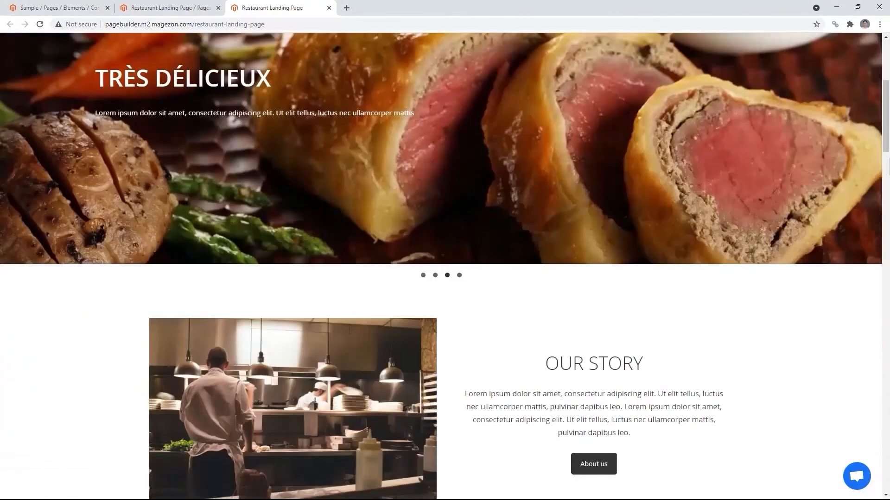
pyautogui.scroll(-10, 888, 162)
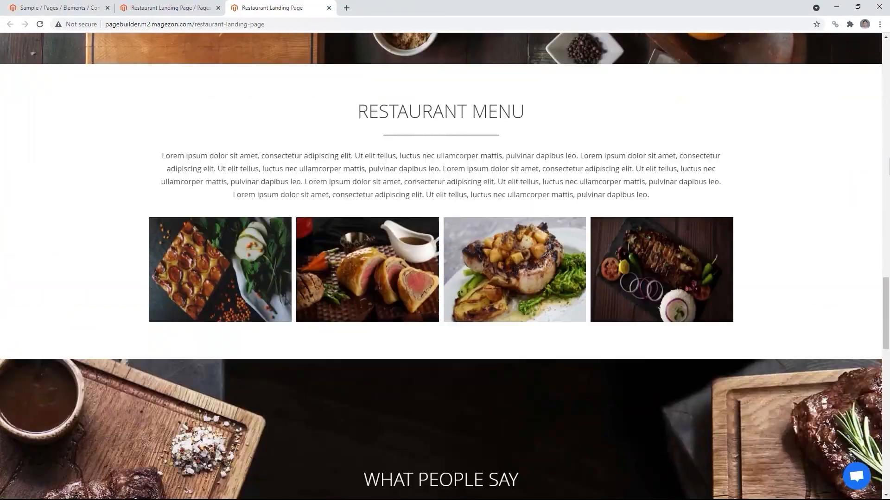
pyautogui.scroll(-15, 889, 162)
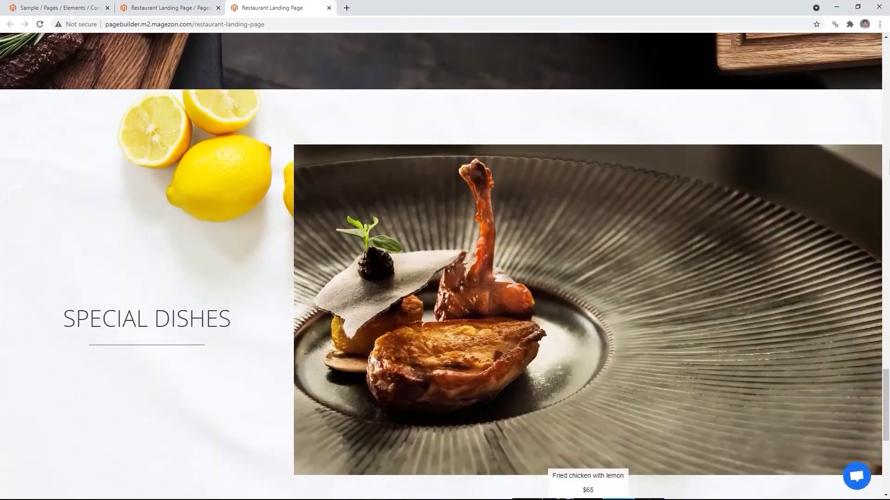
pyautogui.scroll(-6, 889, 162)
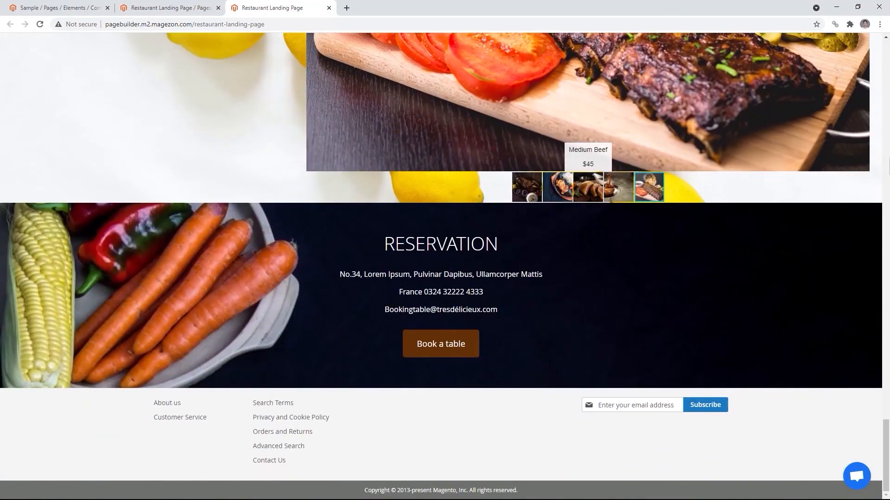